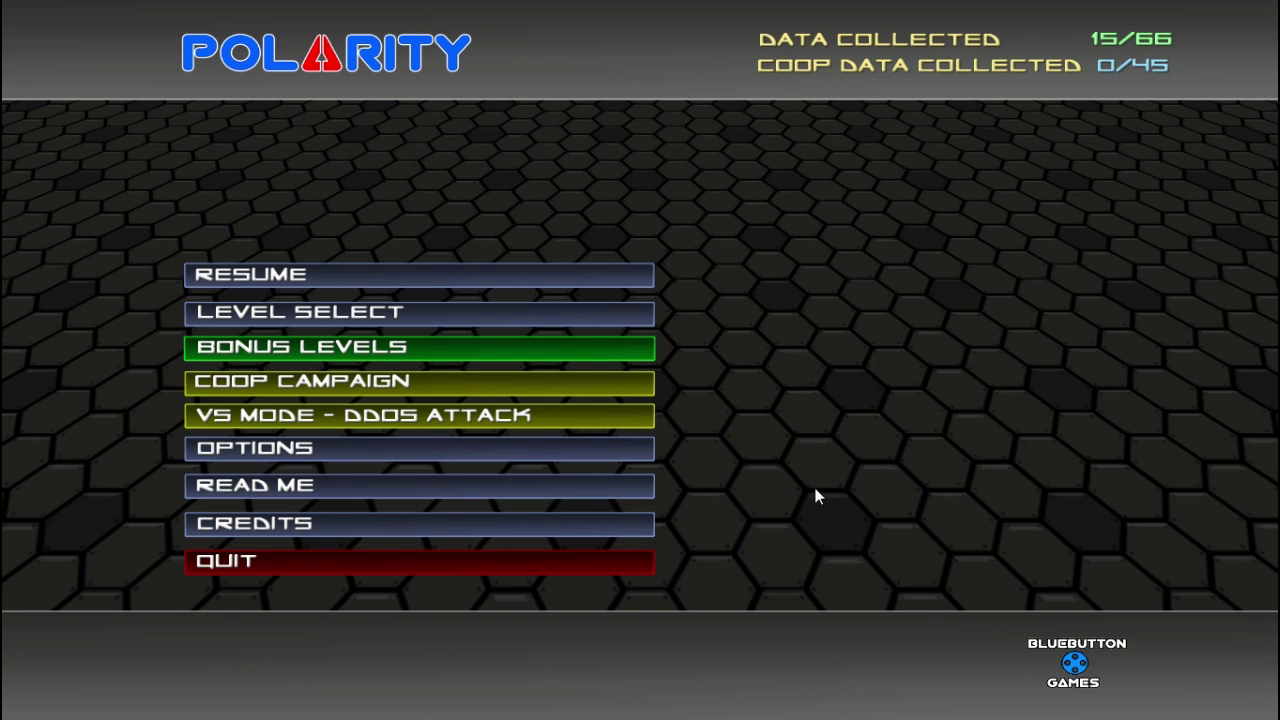
- Browse the level map forward to LEVEL:05 and start playing it
{"action": "left_click", "coordinate": [410, 311]}
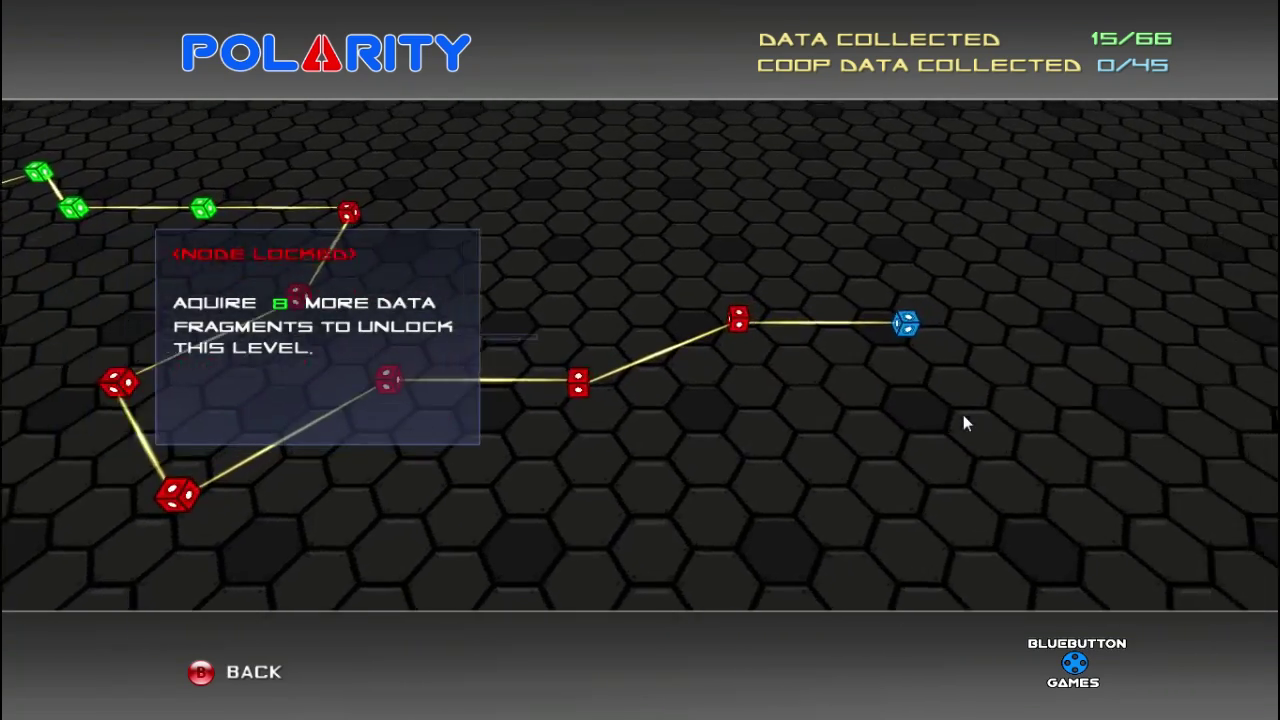
{"action": "key", "text": "Left"}
{"action": "key", "text": "Left"}
{"action": "key", "text": "Left"}
{"action": "key", "text": "Left"}
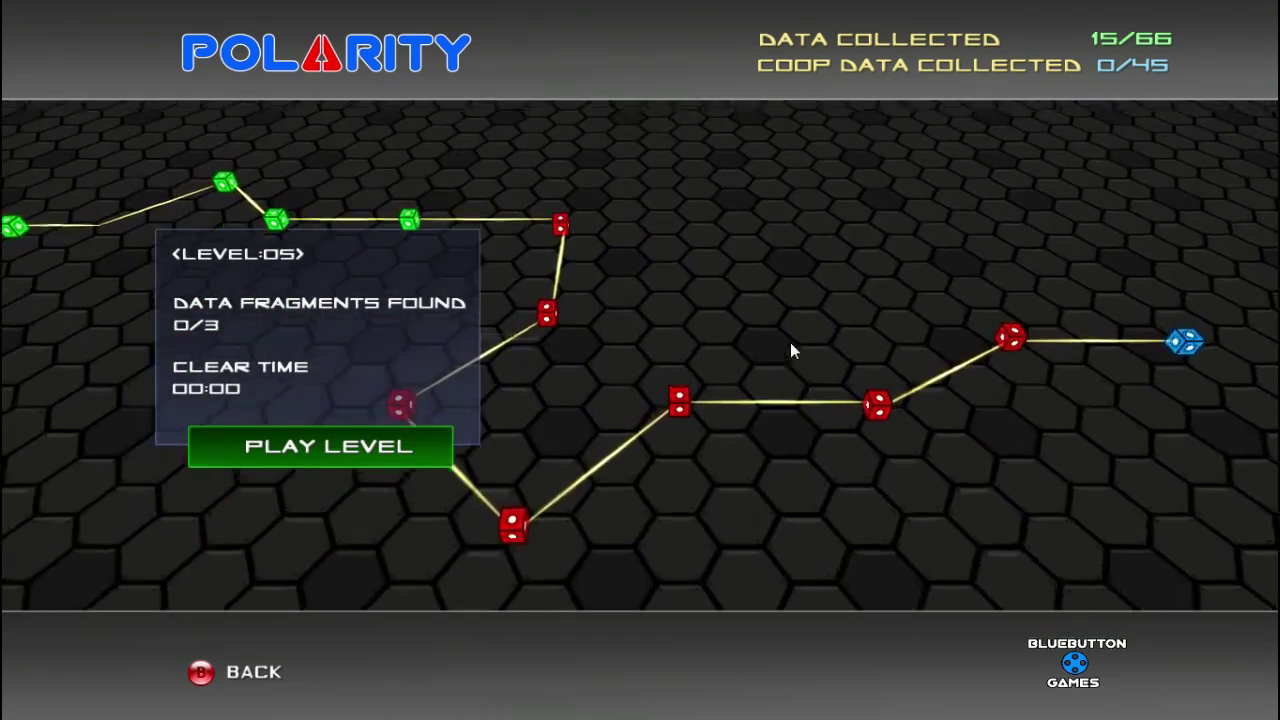
{"action": "key", "text": "Left"}
{"action": "key", "text": "Left"}
{"action": "key", "text": "Left"}
{"action": "key", "text": "Left"}
{"action": "key", "text": "Left"}
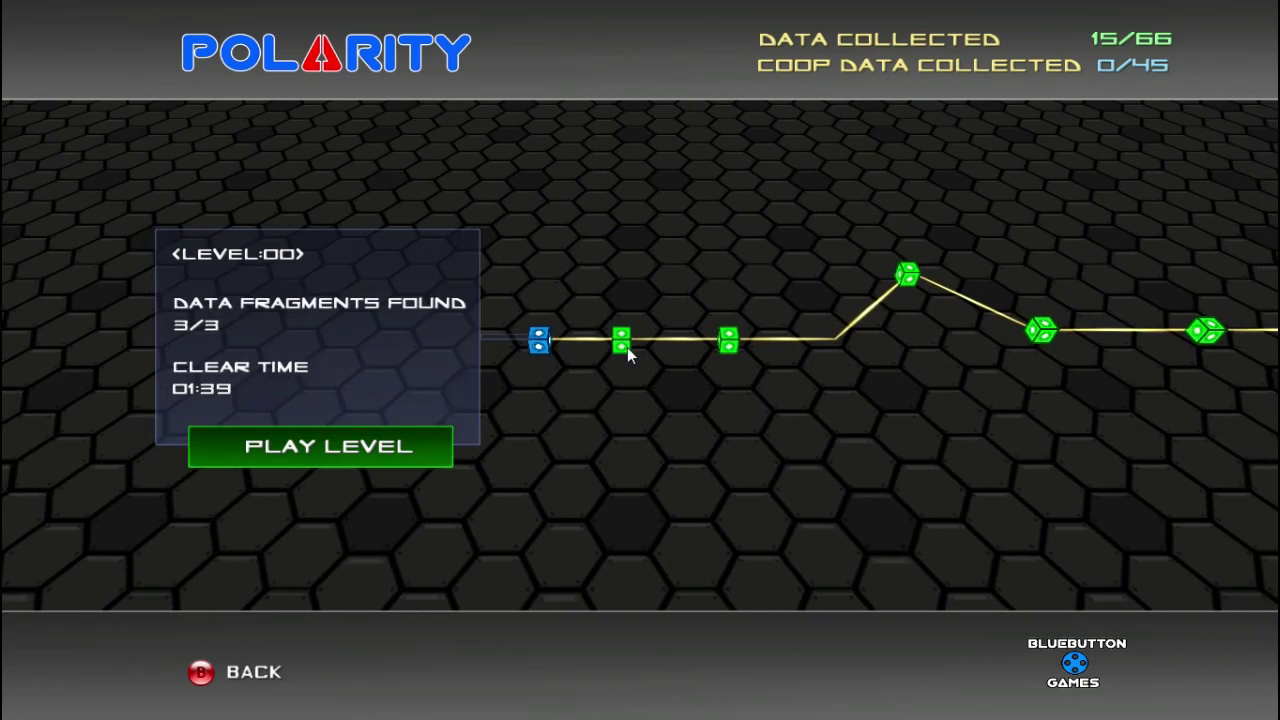
{"action": "key", "text": "Escape"}
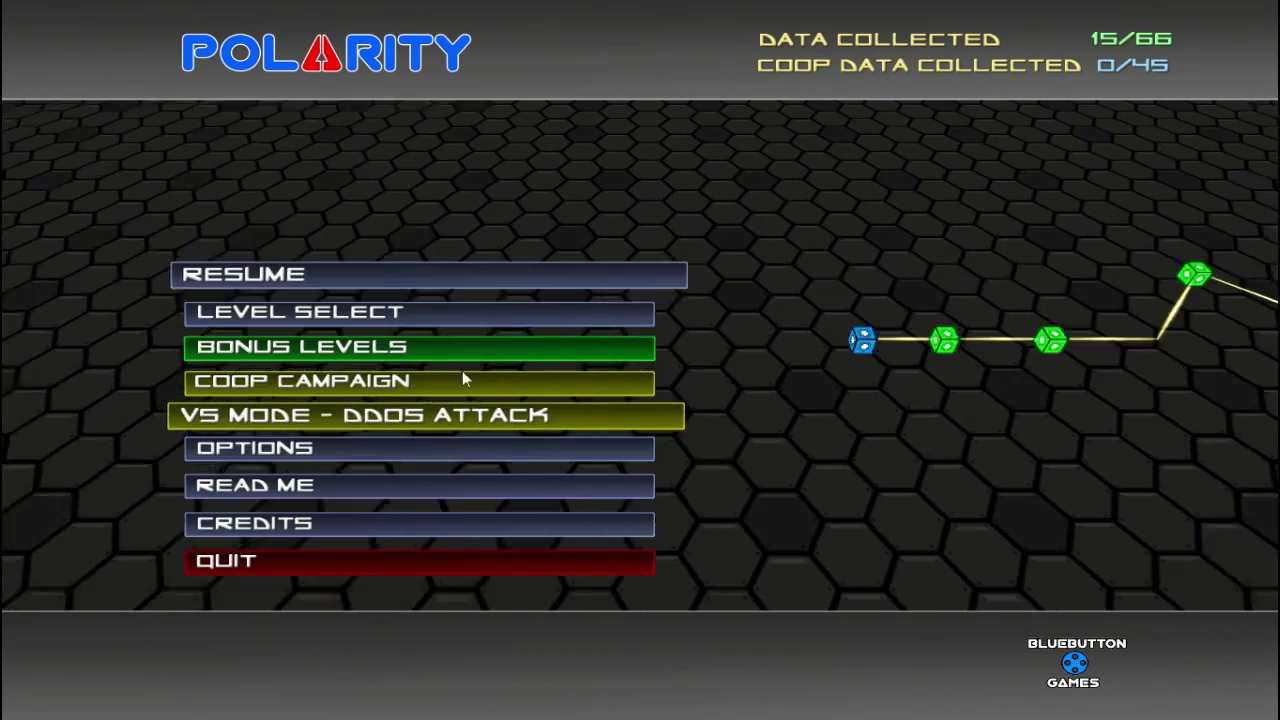
{"action": "left_click", "coordinate": [413, 286]}
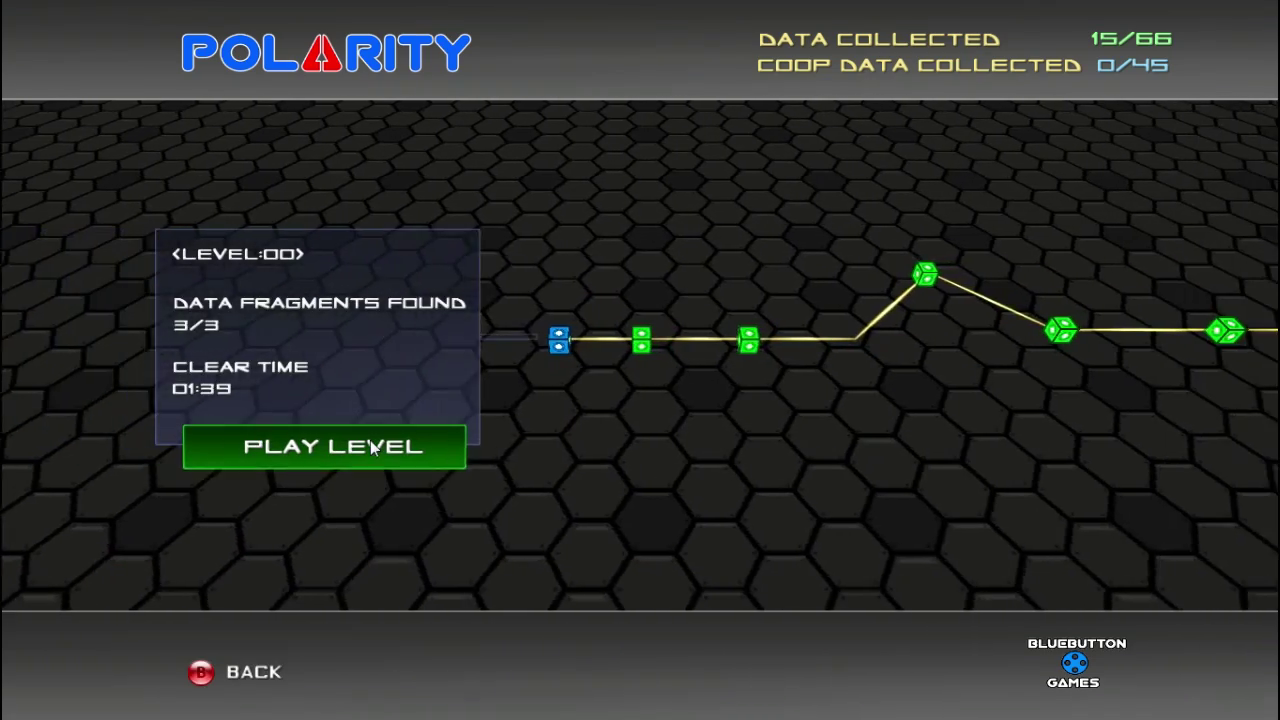
{"action": "key", "text": "Right"}
{"action": "key", "text": "Right"}
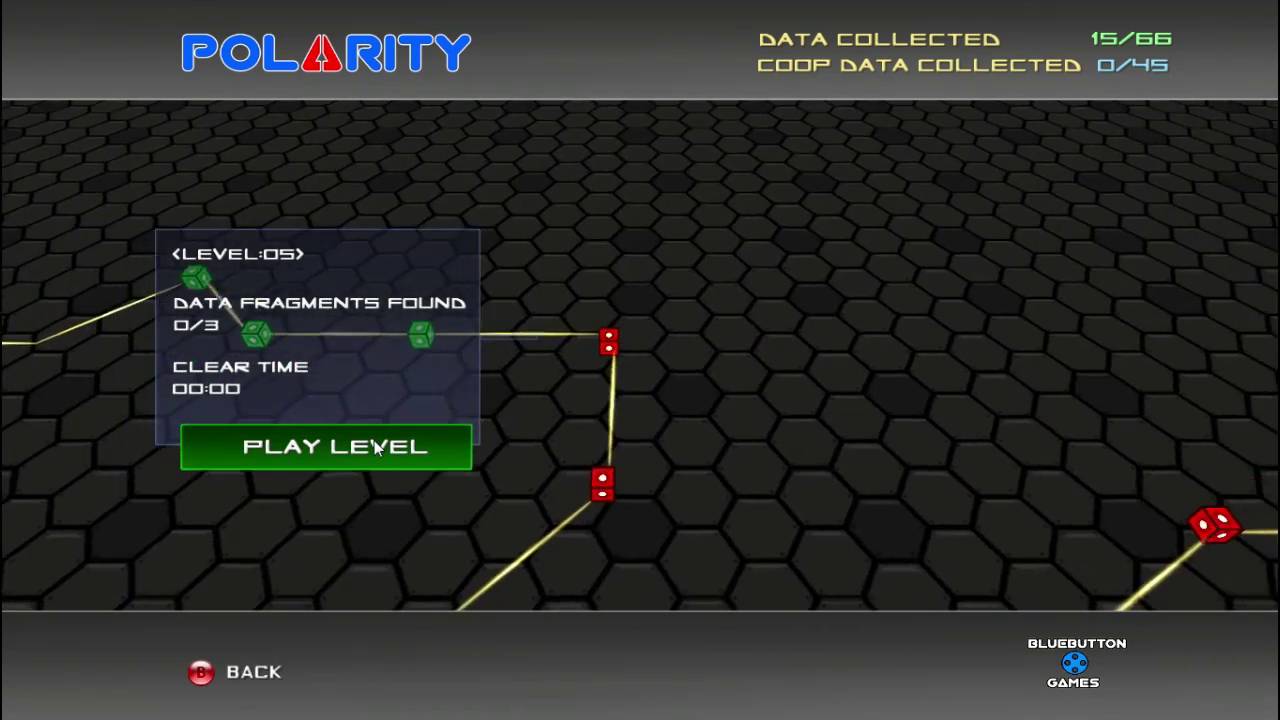
{"action": "key", "text": "Right"}
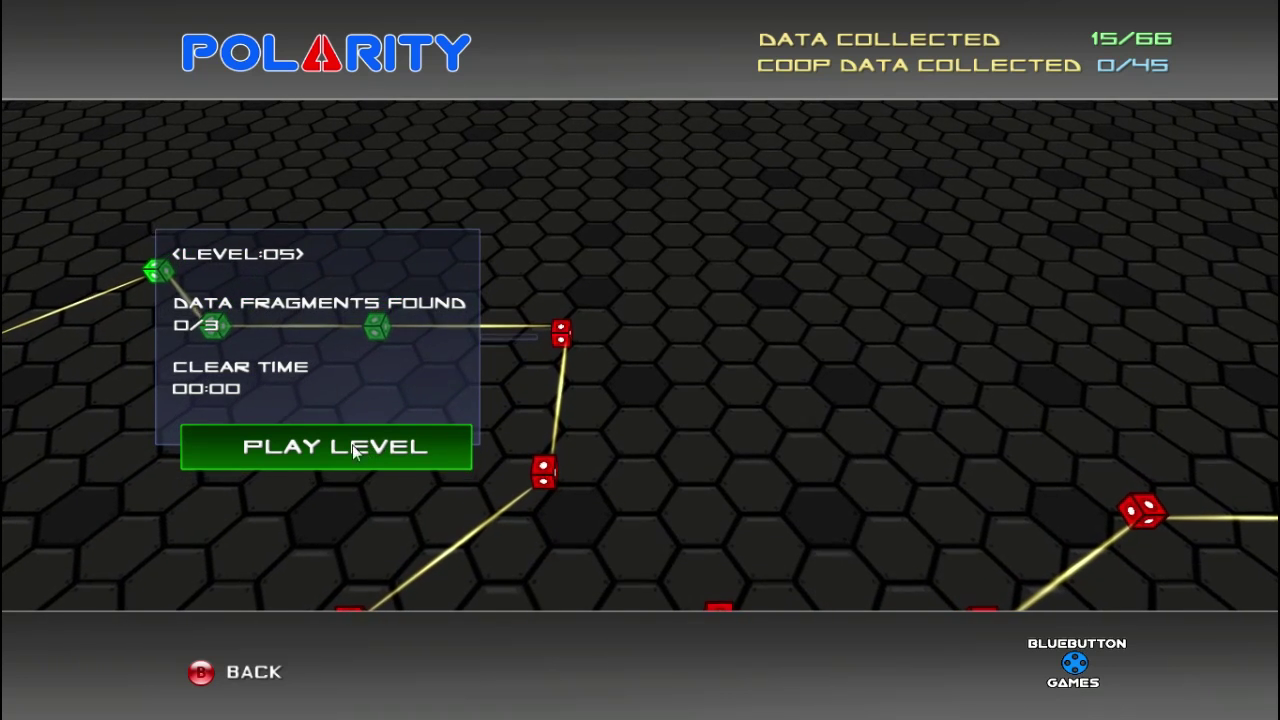
{"action": "left_click", "coordinate": [296, 447]}
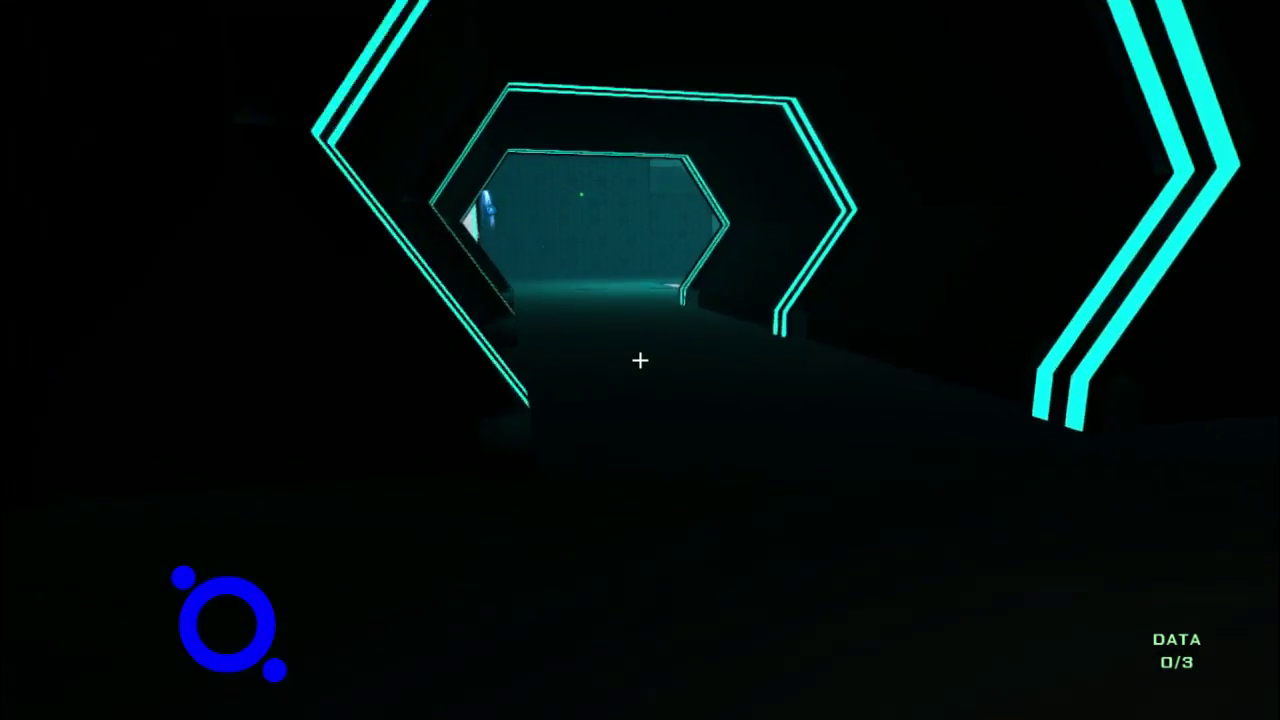
- Carry the blue cube through the doorway and drop it onto the floor pad
{"action": "key", "text": "w"}
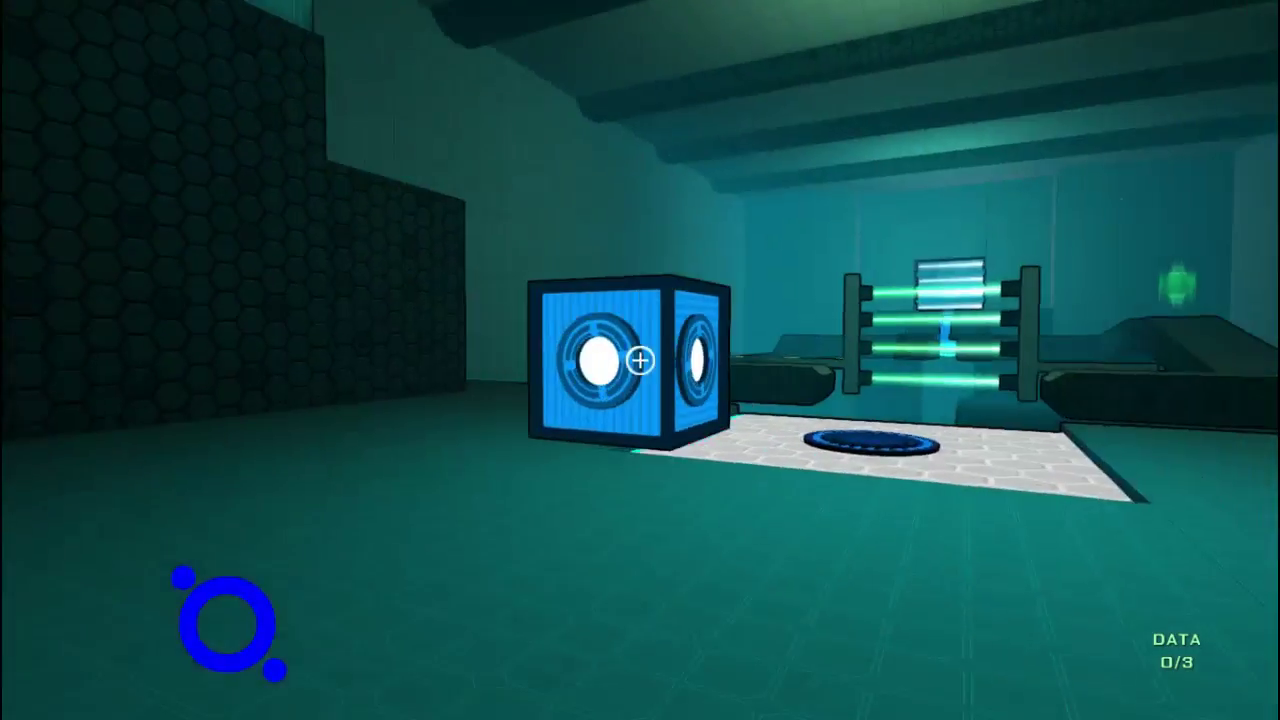
{"action": "key", "text": "w"}
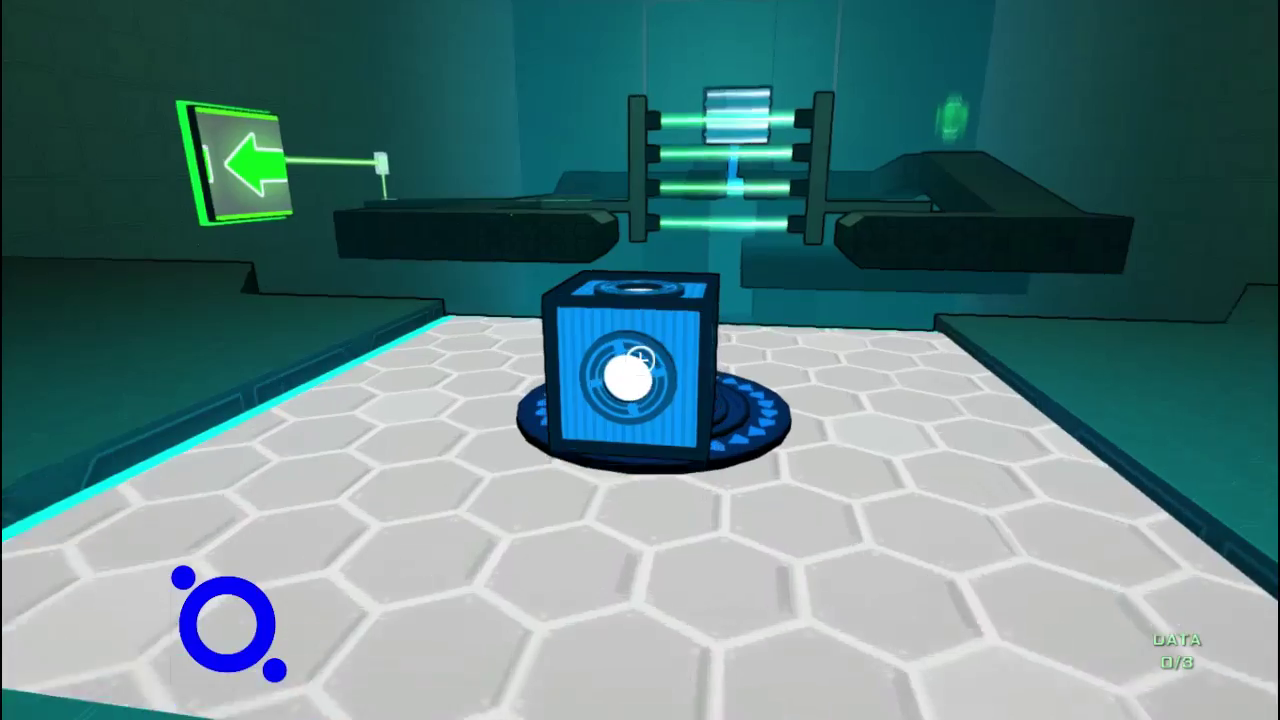
{"action": "left_click", "coordinate": [640, 360]}
{"action": "key", "text": "s"}
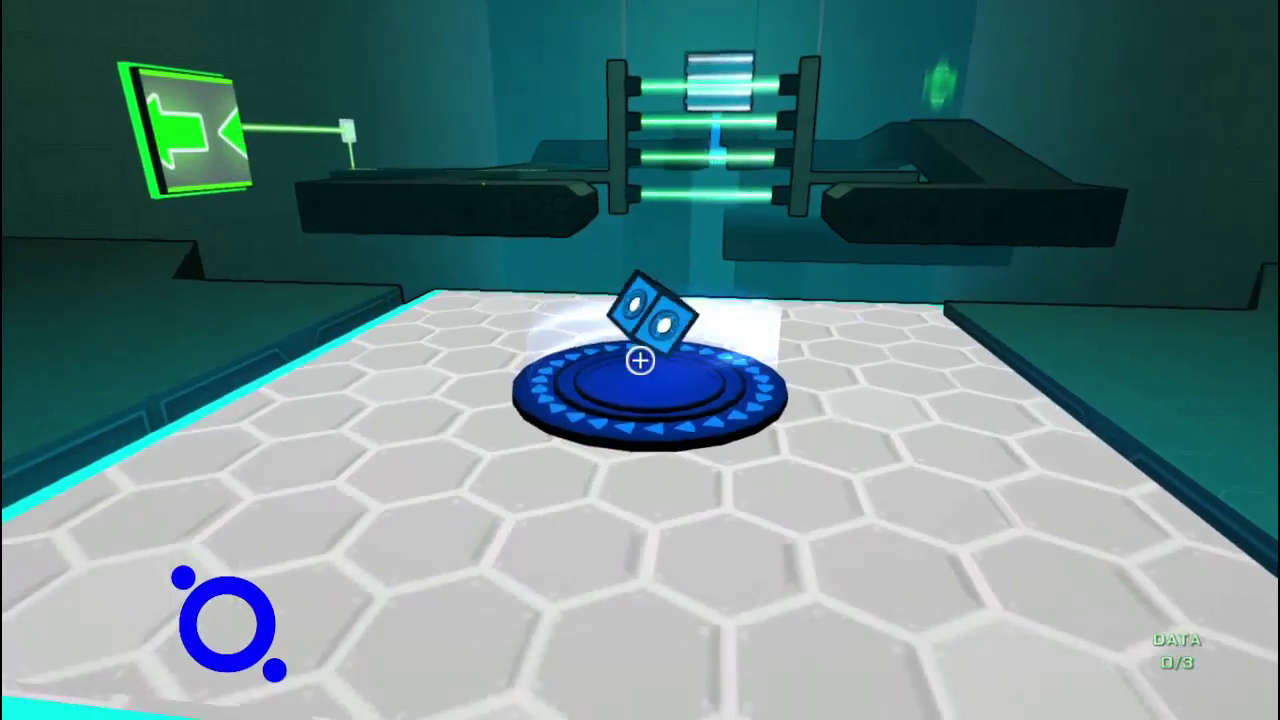
- Cross the raised platform to the lower floor and collect the first green data fragment
{"action": "key", "text": "w"}
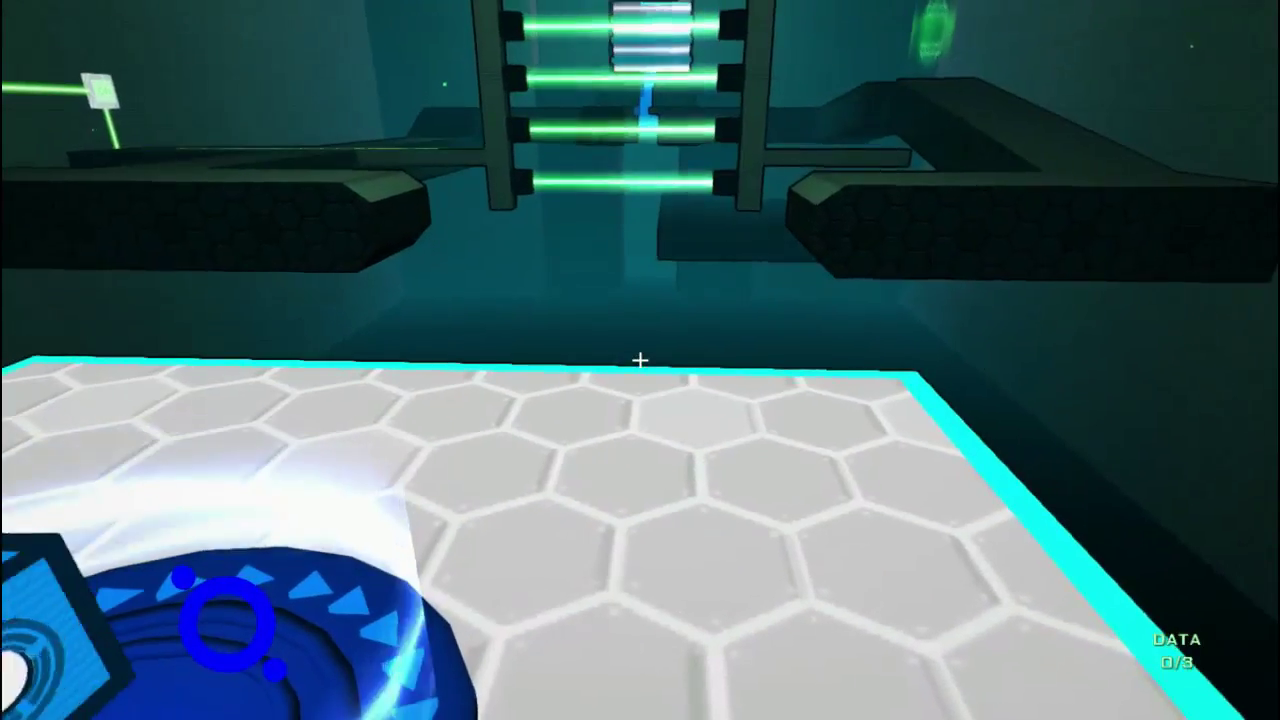
{"action": "key", "text": "s"}
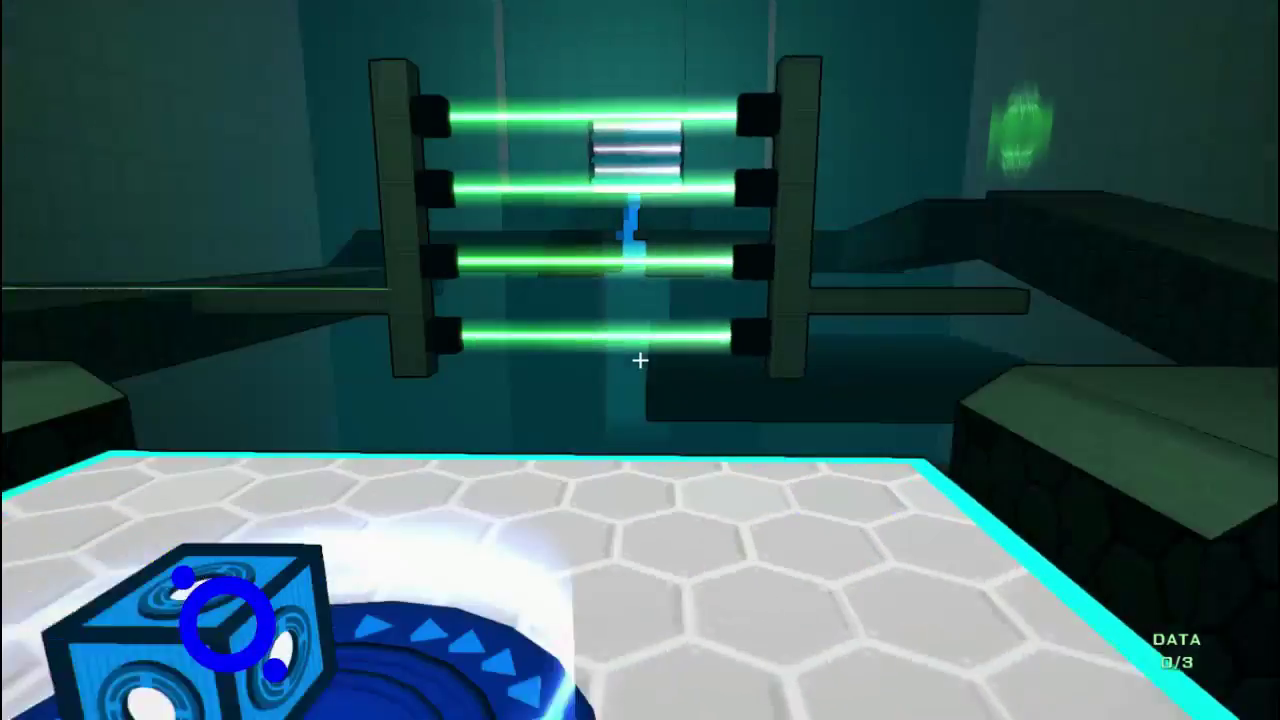
{"action": "key", "text": "w"}
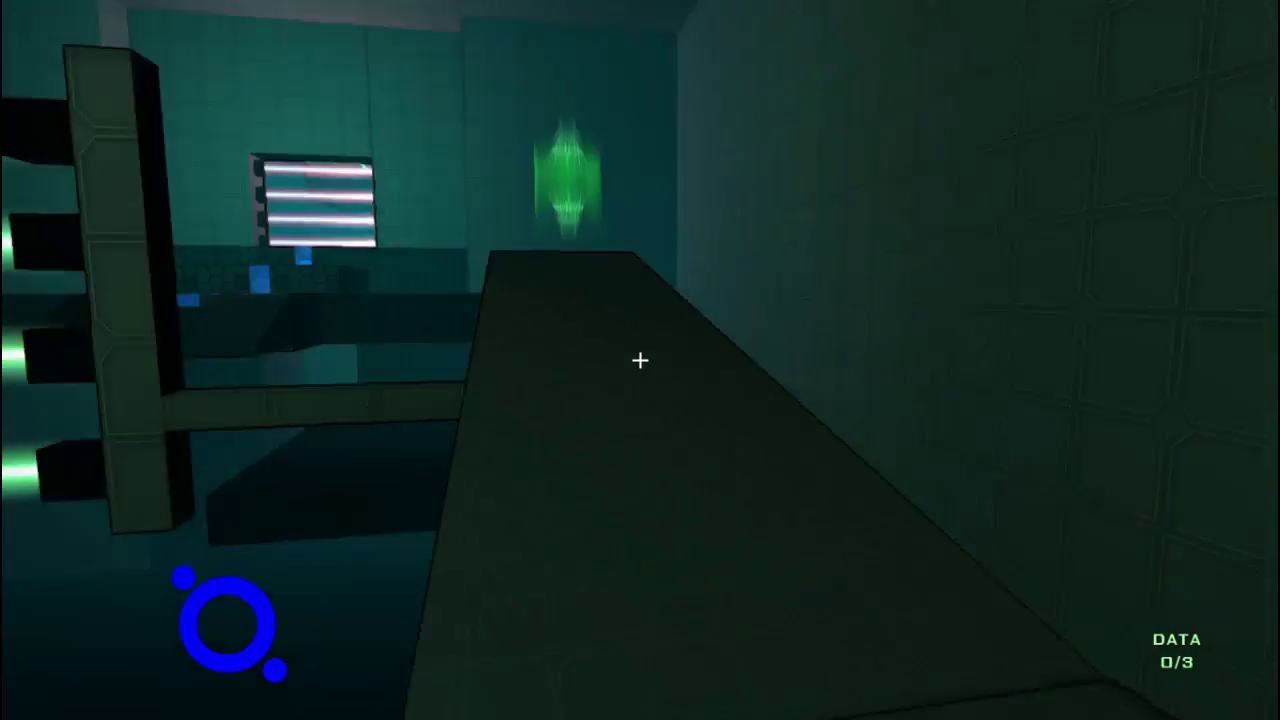
{"action": "key", "text": "w"}
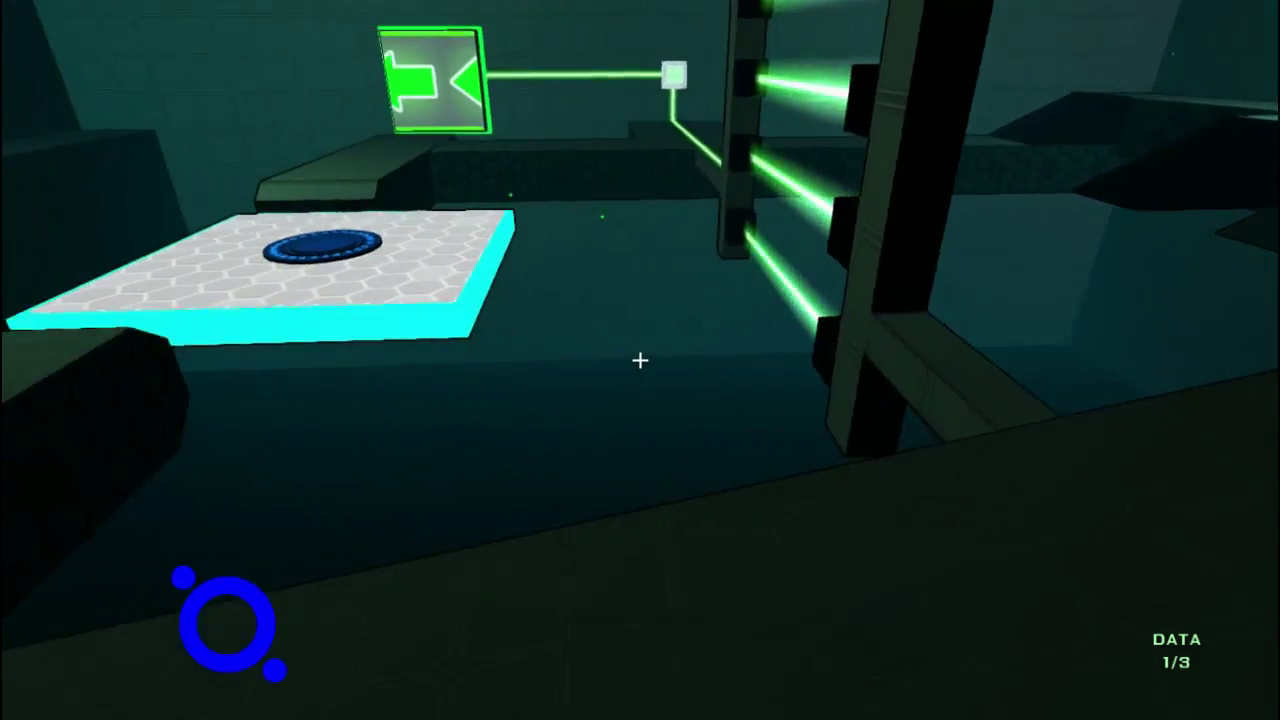
- Walk past the laser pillar and across the lit platform toward the narrow ledge
{"action": "key", "text": "s"}
{"action": "key", "text": "w"}
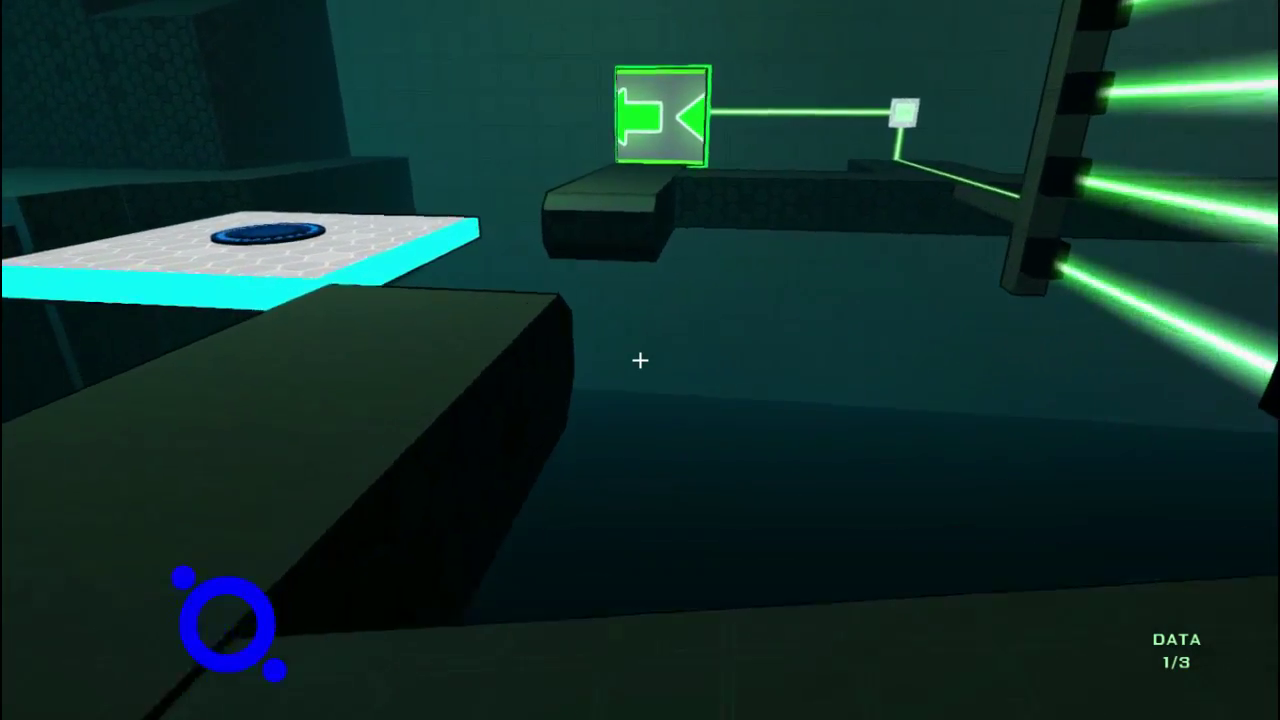
{"action": "key", "text": "w"}
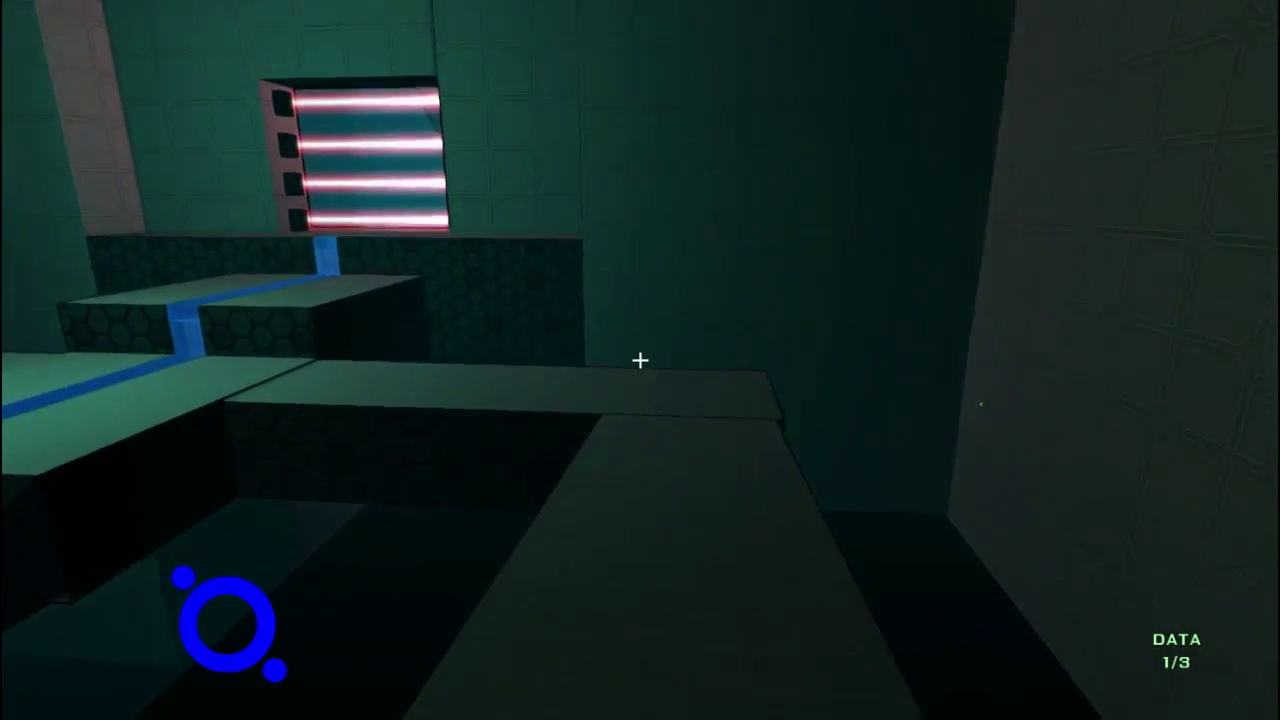
{"action": "key", "text": "w"}
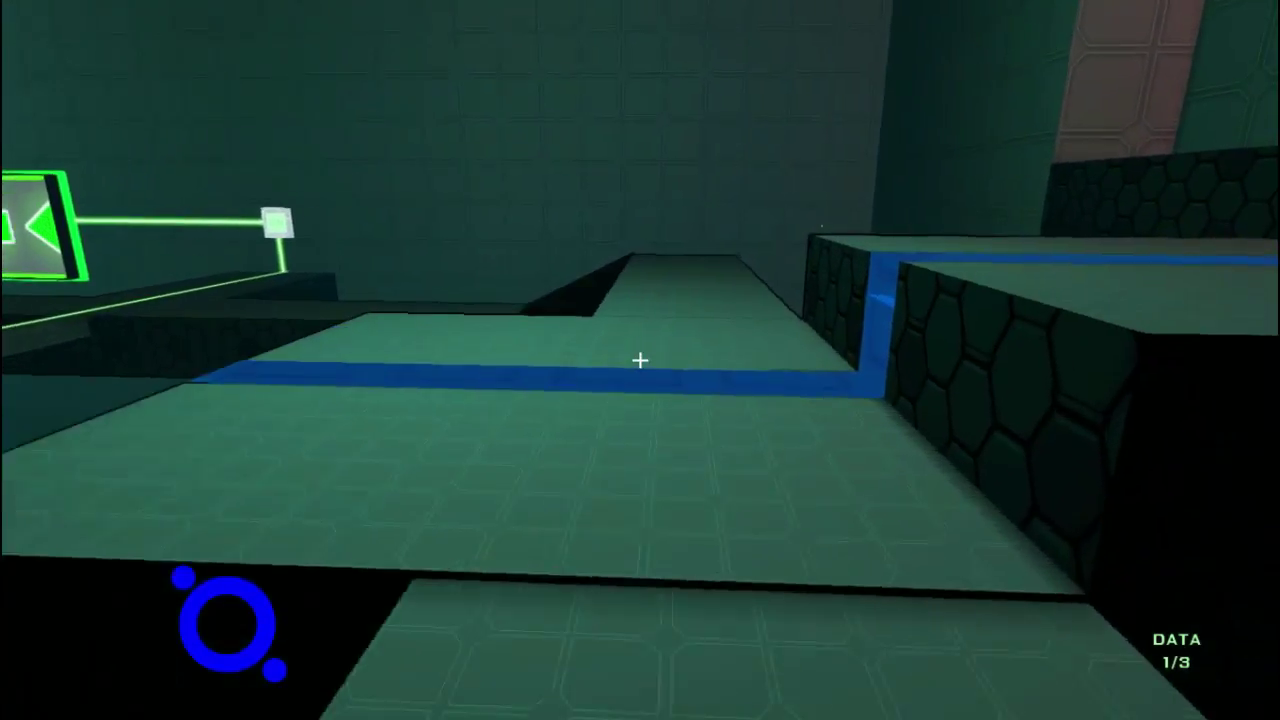
{"action": "key", "text": "w"}
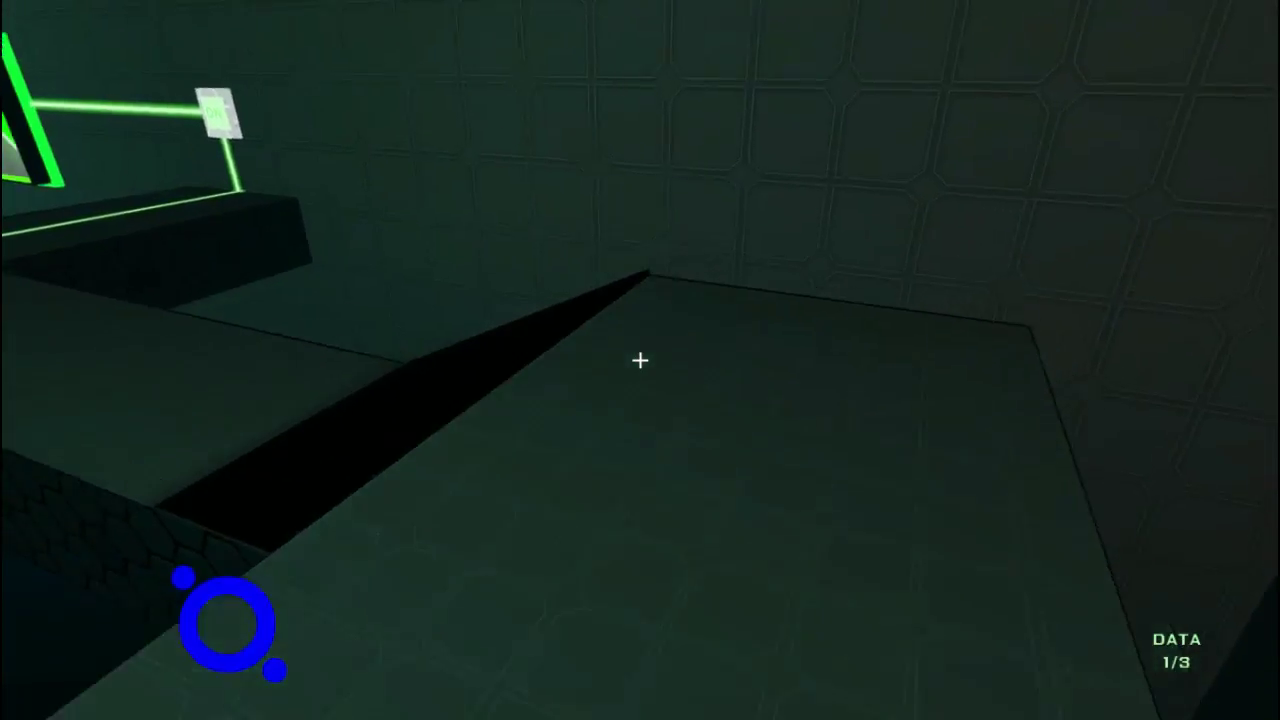
- Follow the ledge past the green arrow sign to the second data fragment (2/3)
{"action": "key", "text": "w"}
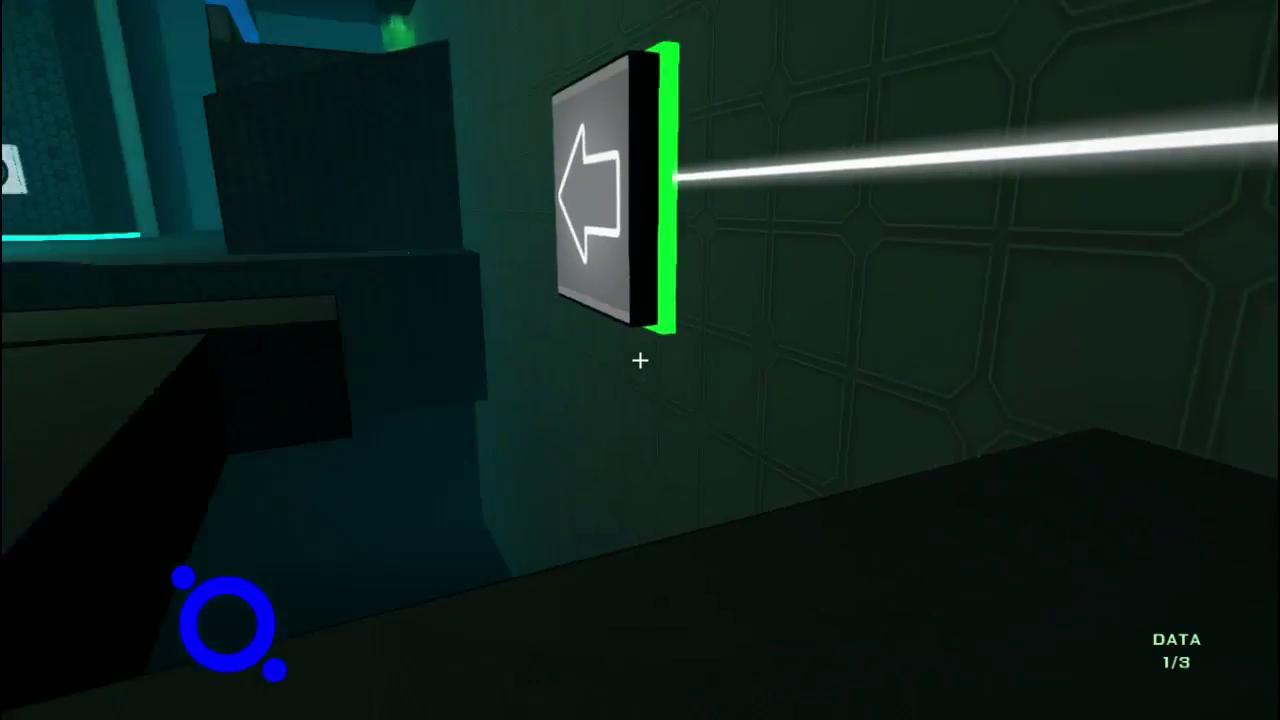
{"action": "key", "text": "w"}
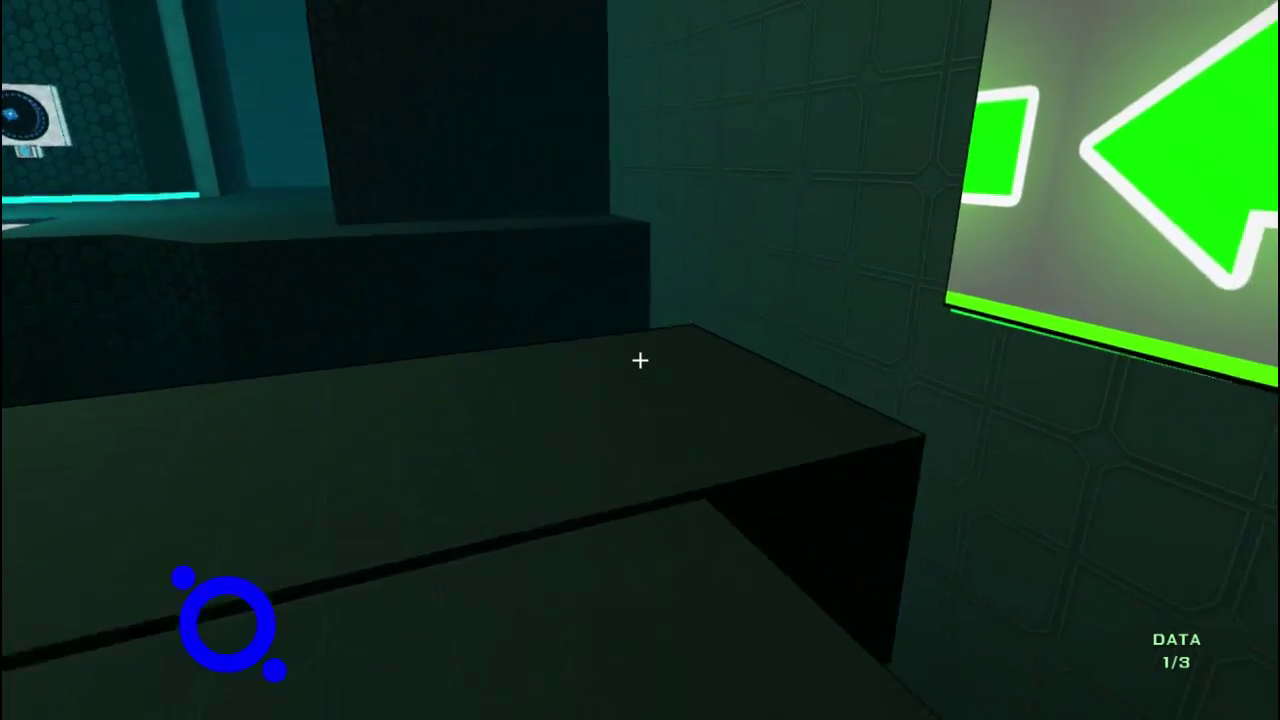
{"action": "key", "text": "w"}
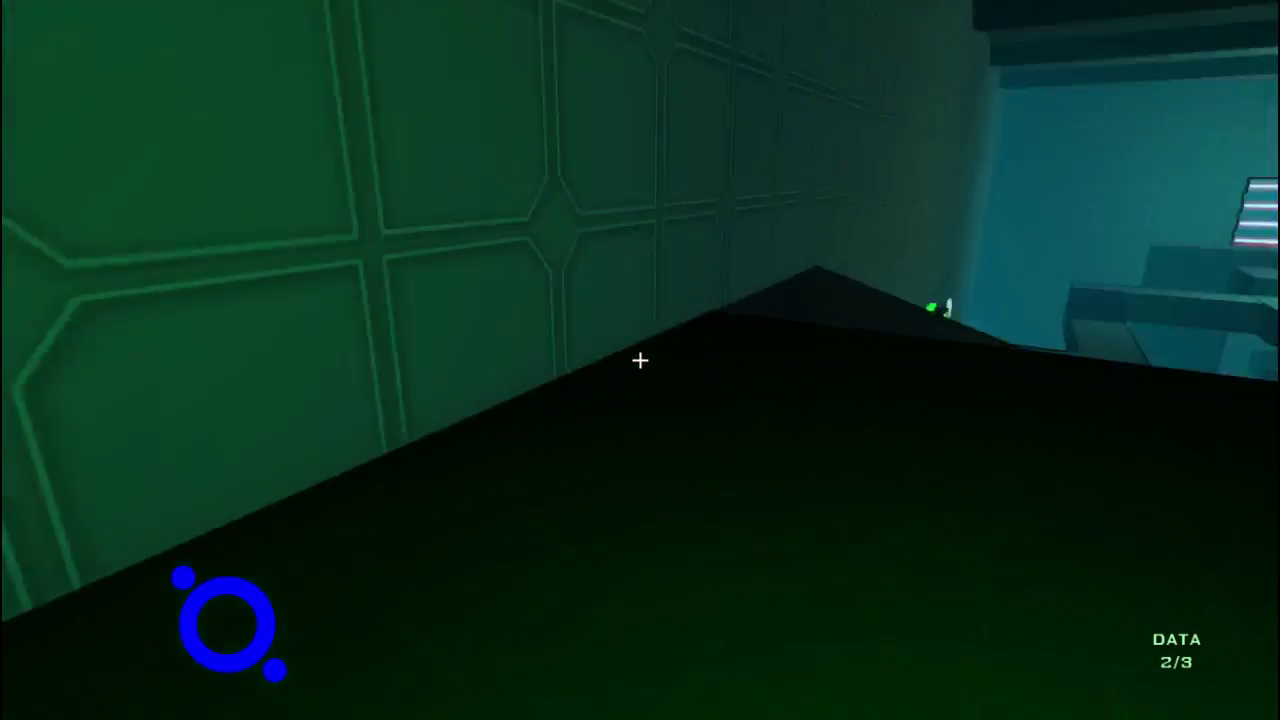
- Ride the red arrow pad up and follow the dark corridor to the hexagonal doorway
{"action": "key", "text": "w"}
{"action": "key", "text": "w"}
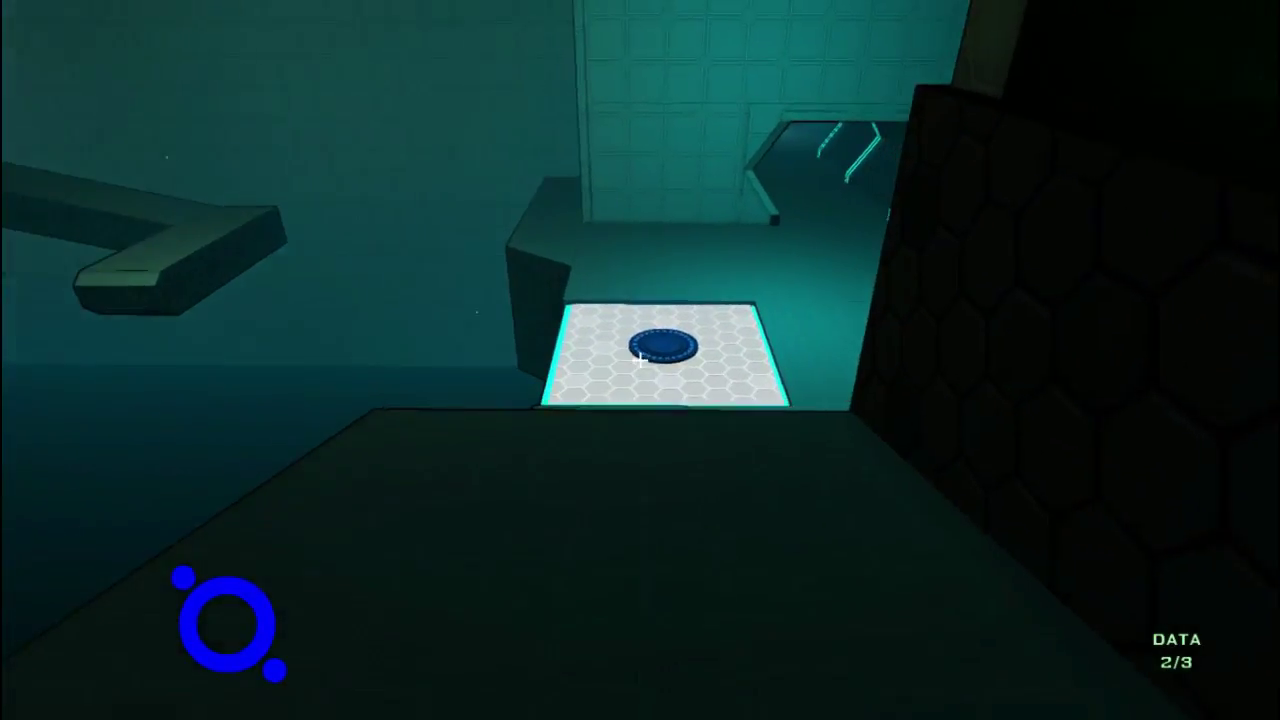
{"action": "key", "text": "w"}
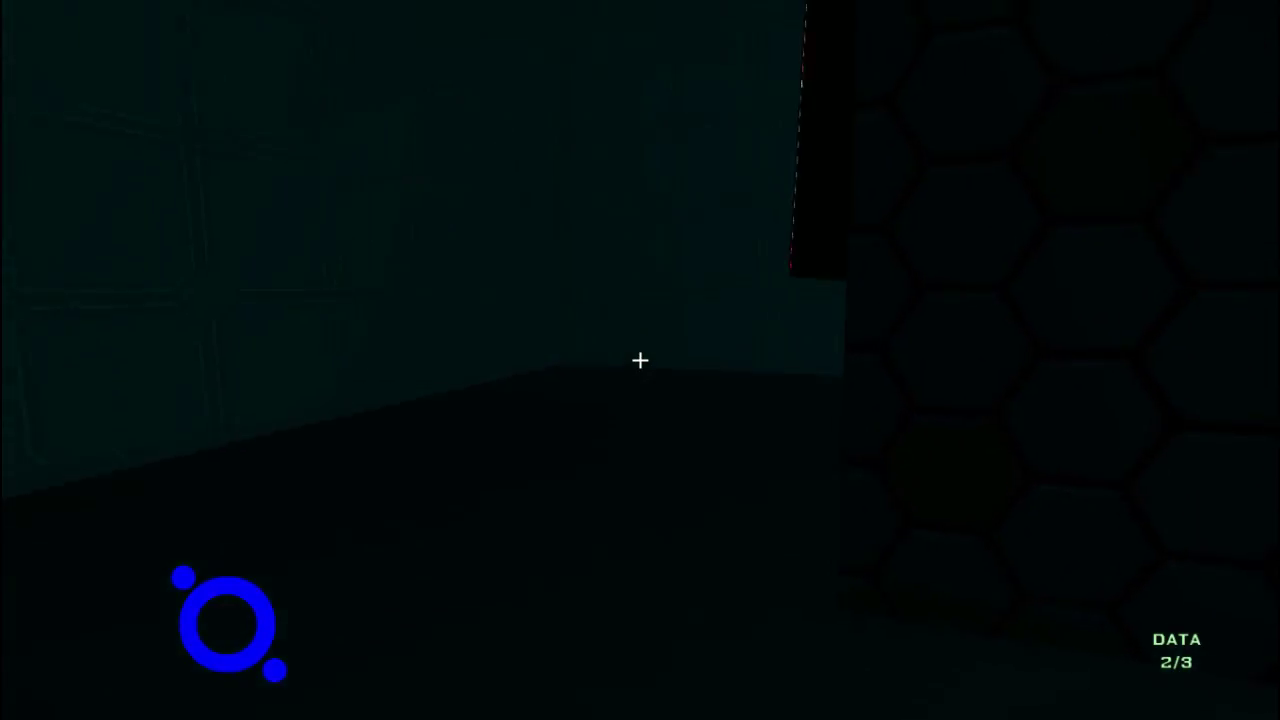
{"action": "key", "text": "w"}
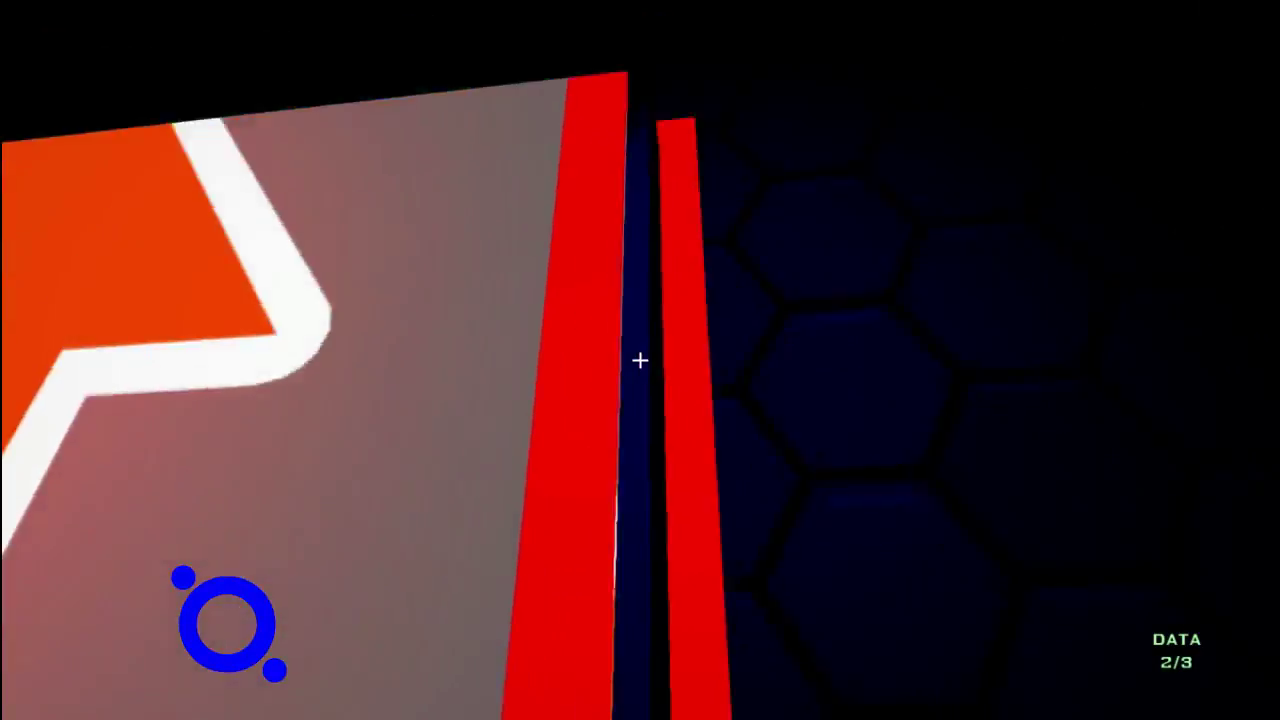
{"action": "key", "text": "w"}
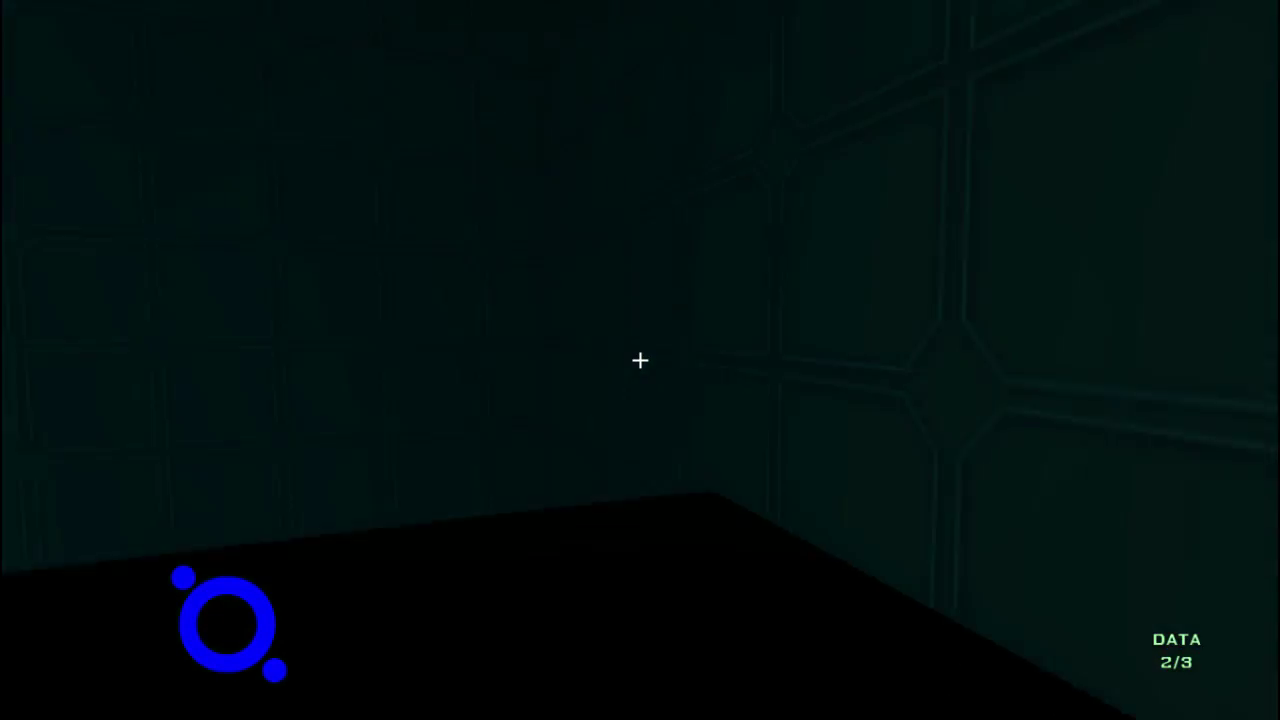
{"action": "key", "text": "w"}
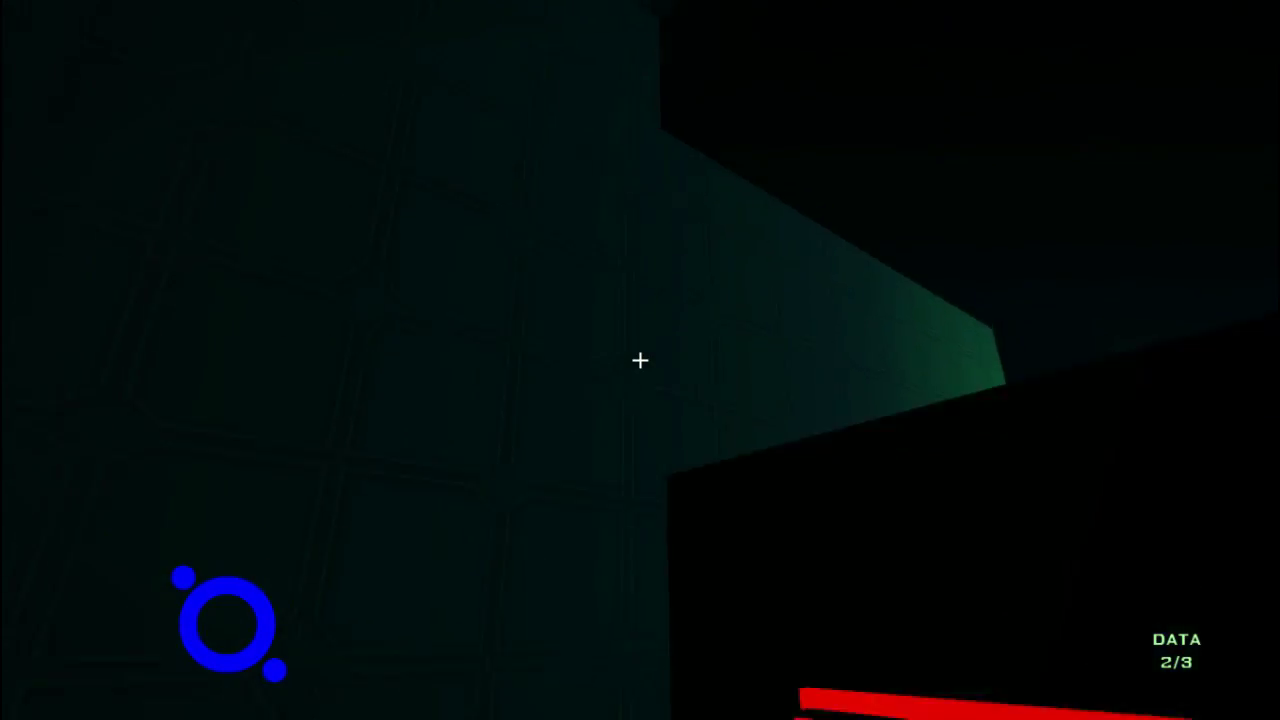
{"action": "key", "text": "w"}
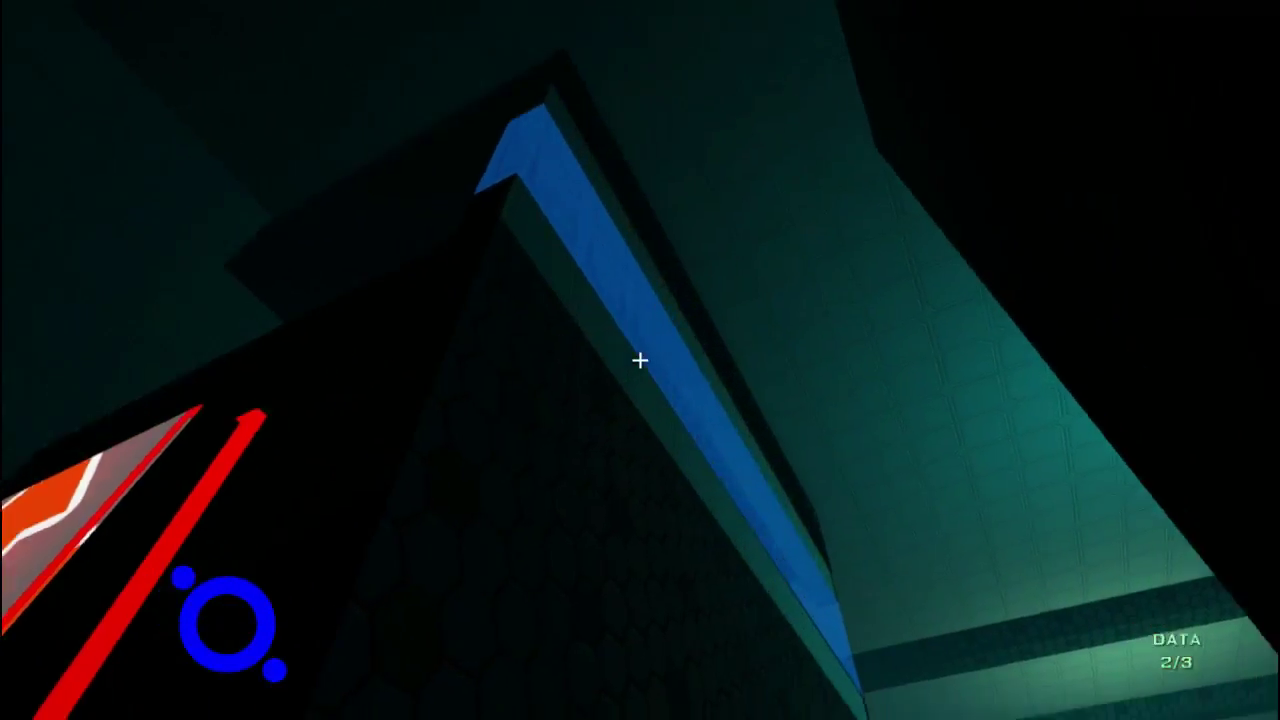
{"action": "key", "text": "w"}
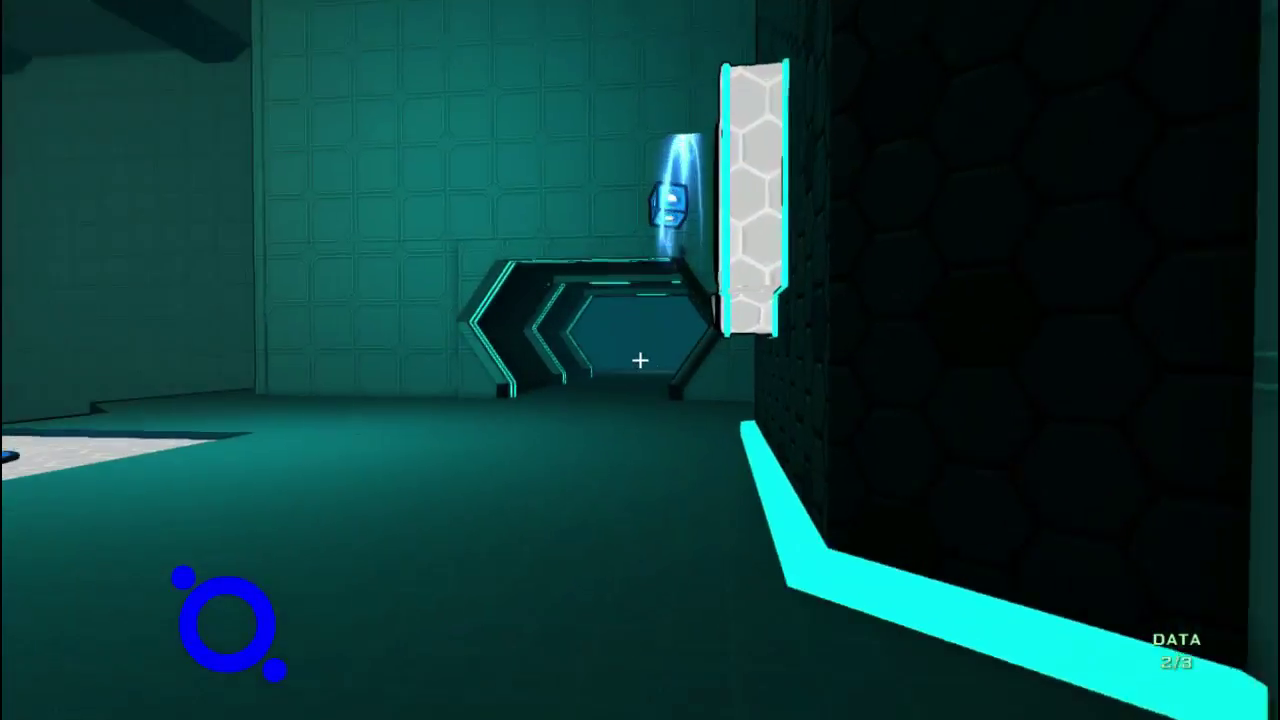
- Carry the floating blue cube onto the hex platform's blue pad
{"action": "left_click", "coordinate": [640, 360]}
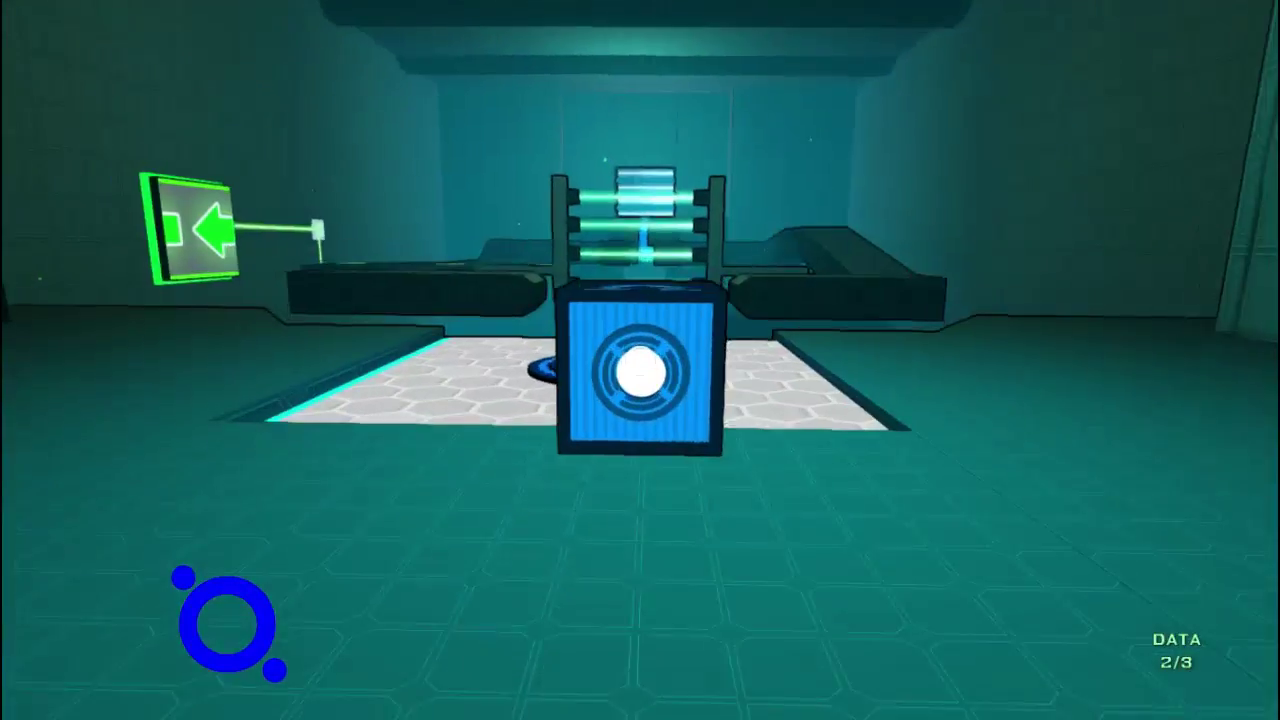
{"action": "key", "text": "w"}
{"action": "left_click", "coordinate": [640, 360]}
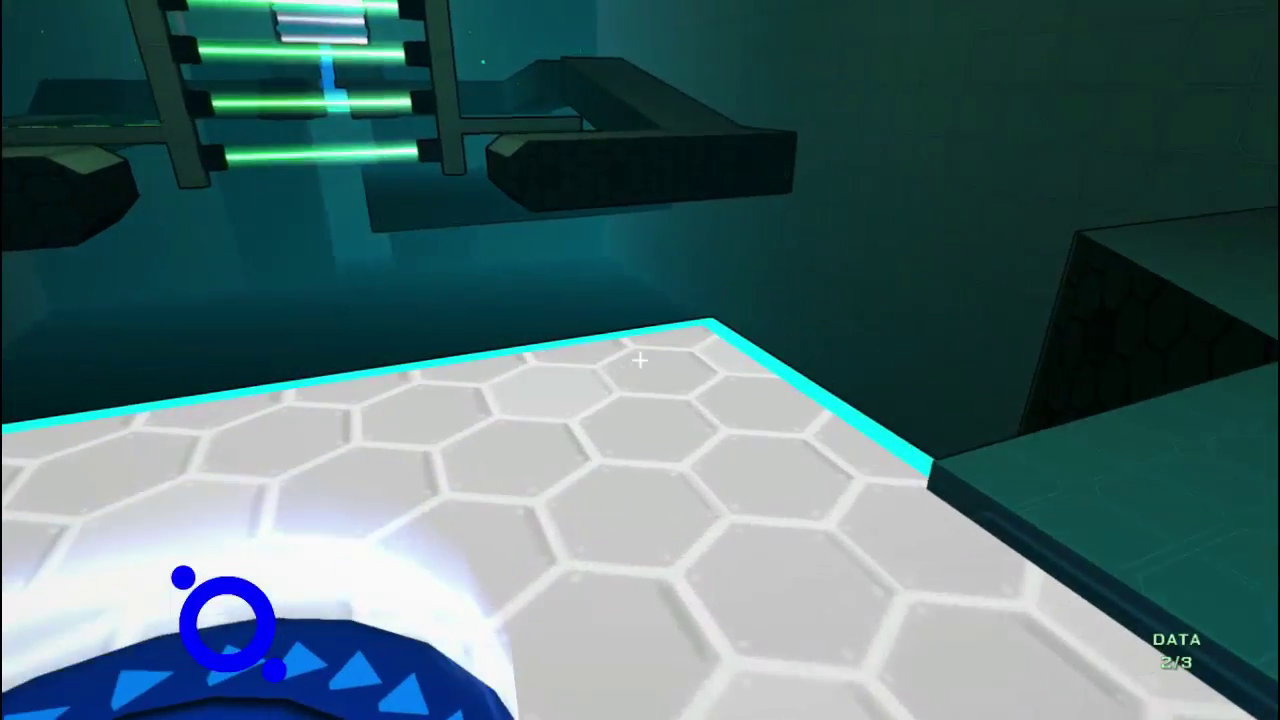
{"action": "key", "text": "w"}
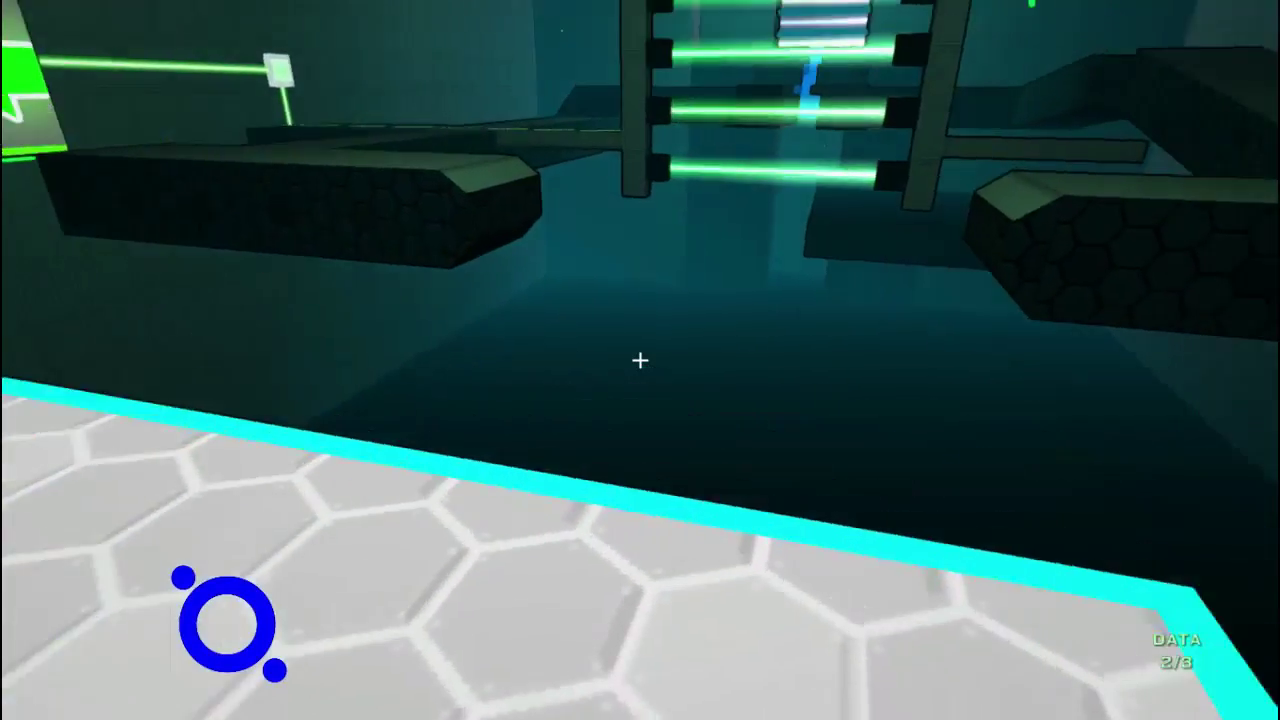
{"action": "key", "text": "w"}
{"action": "key", "text": "w"}
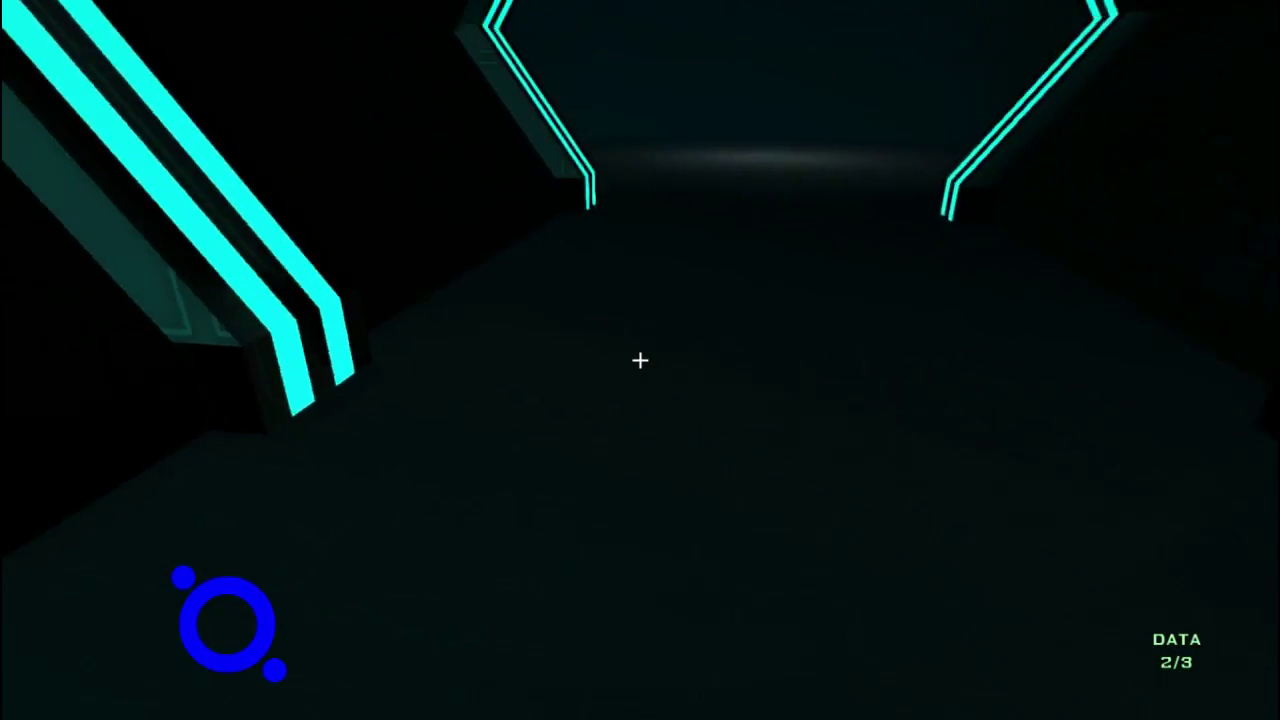
- Dispense new cubes from the teal room's wall portal and set one on the blue pad
{"action": "key", "text": "w"}
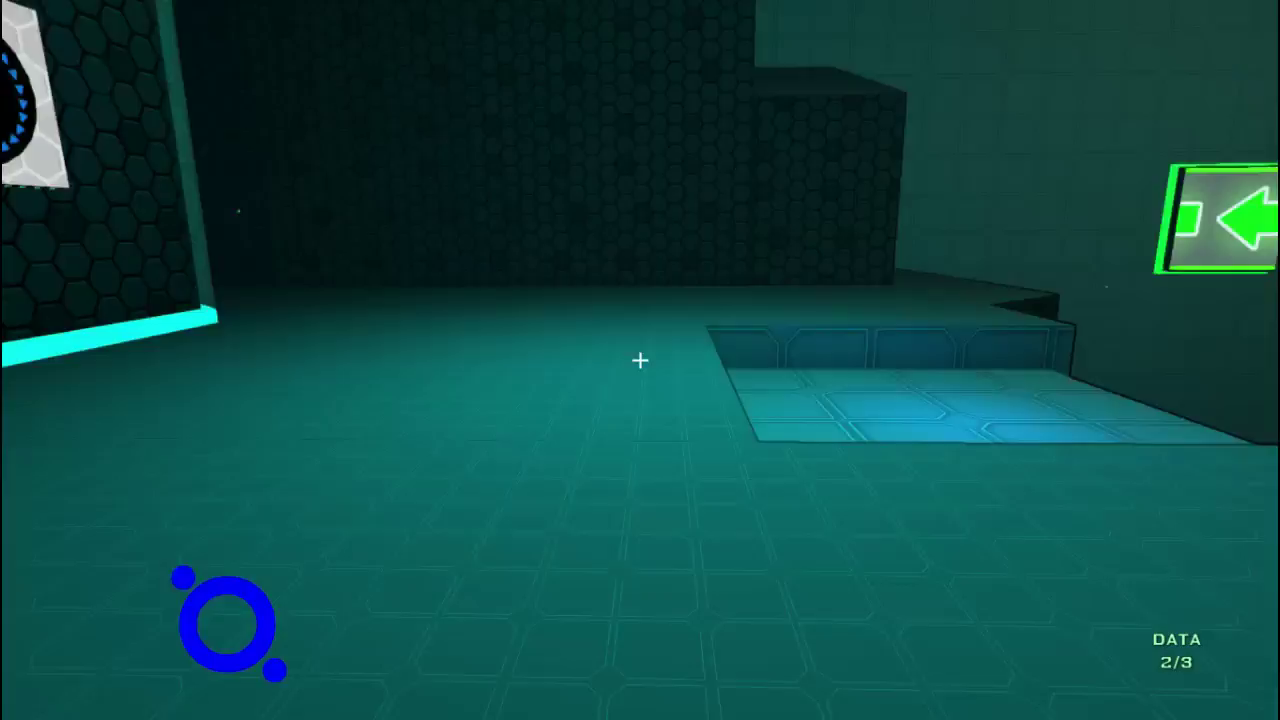
{"action": "key", "text": "w"}
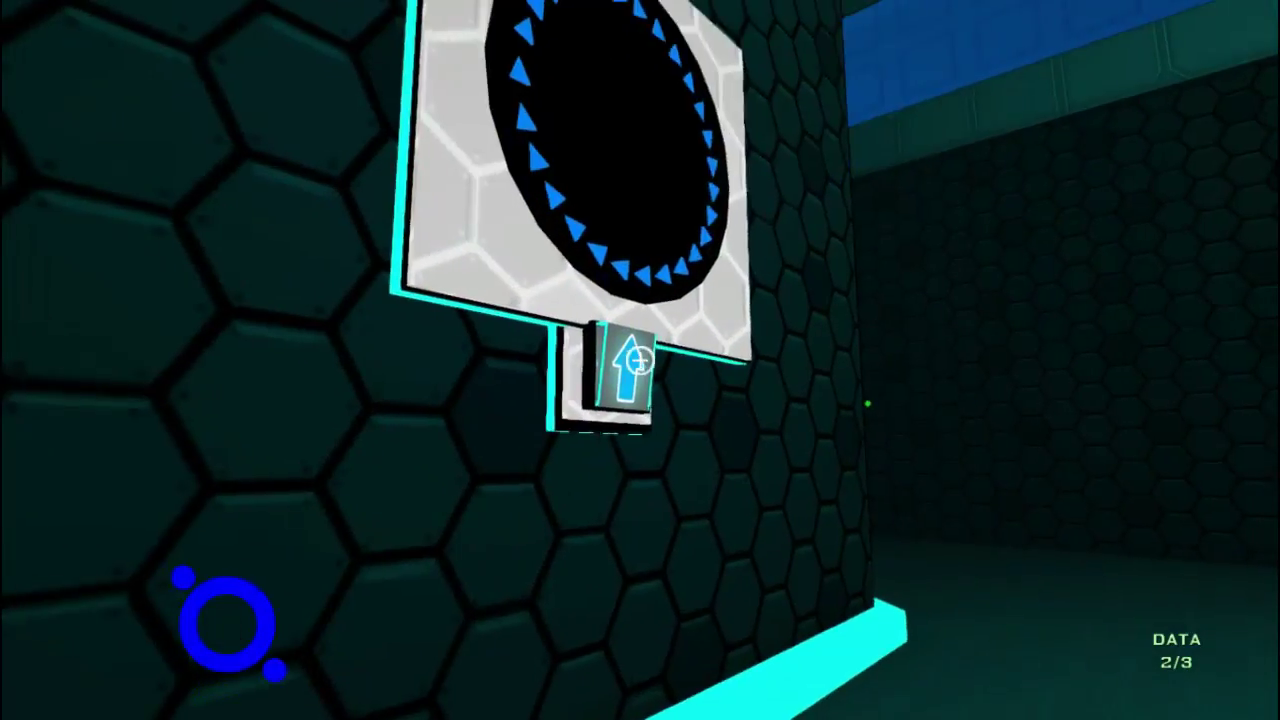
{"action": "left_click", "coordinate": [640, 360]}
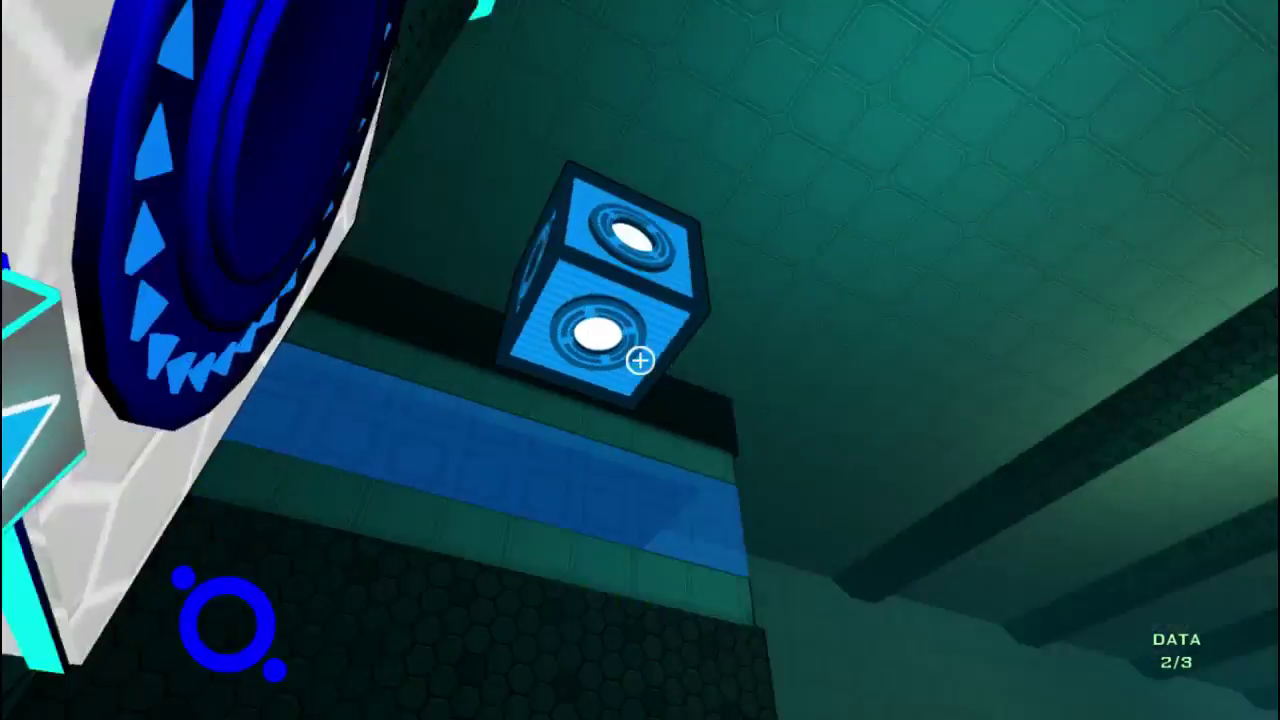
{"action": "left_click", "coordinate": [640, 360]}
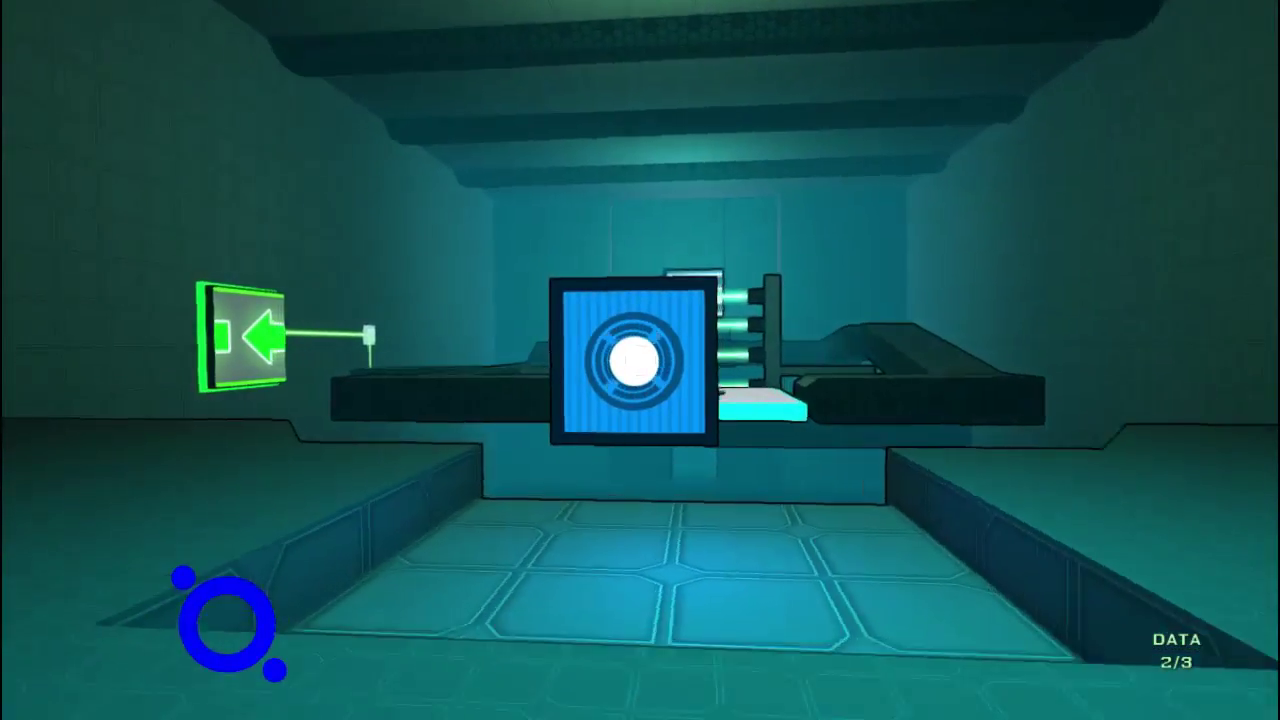
{"action": "key", "text": "w"}
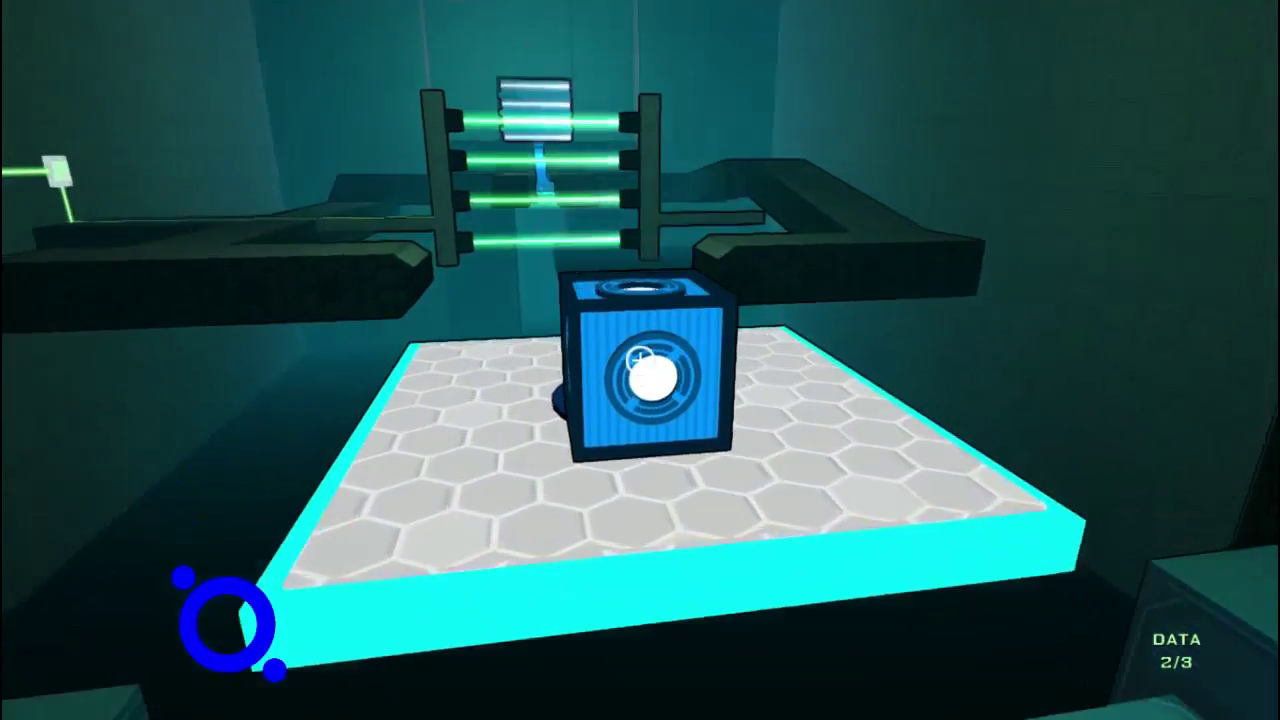
{"action": "left_click", "coordinate": [640, 360]}
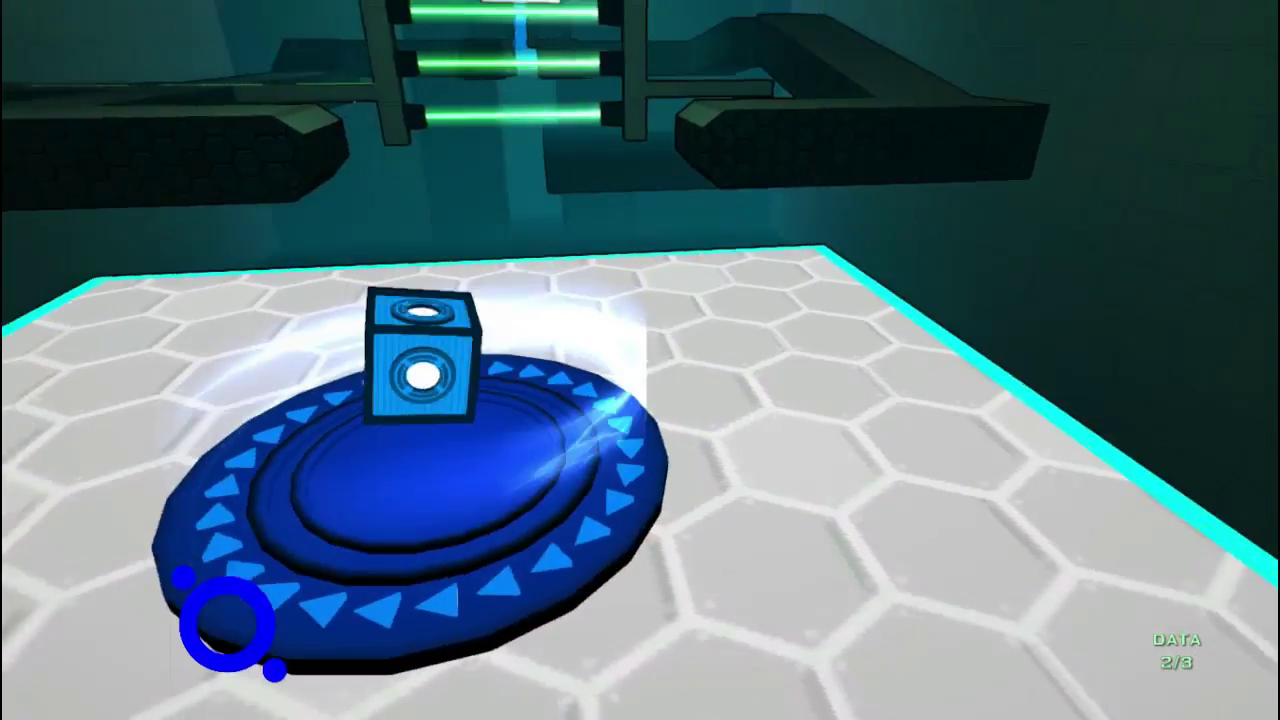
{"action": "key", "text": "w"}
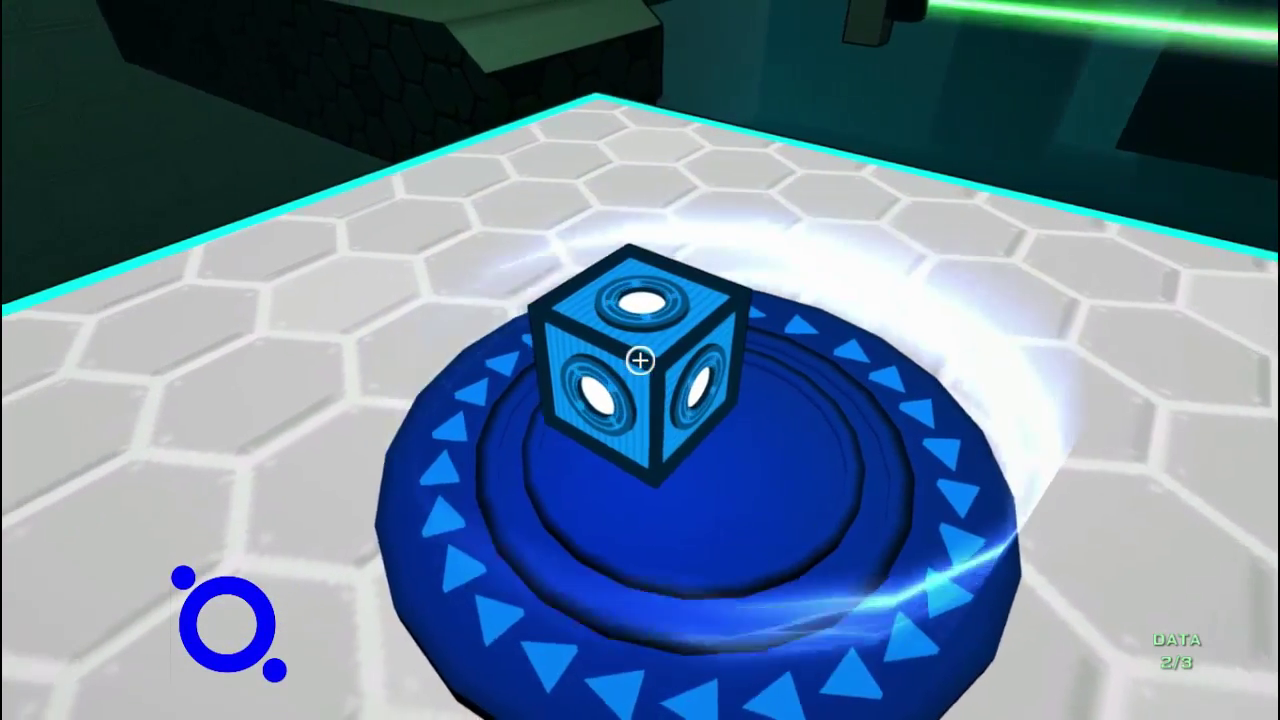
- Return along the green walkway and corridor and drop the held cube on the blue pad
{"action": "key", "text": "w"}
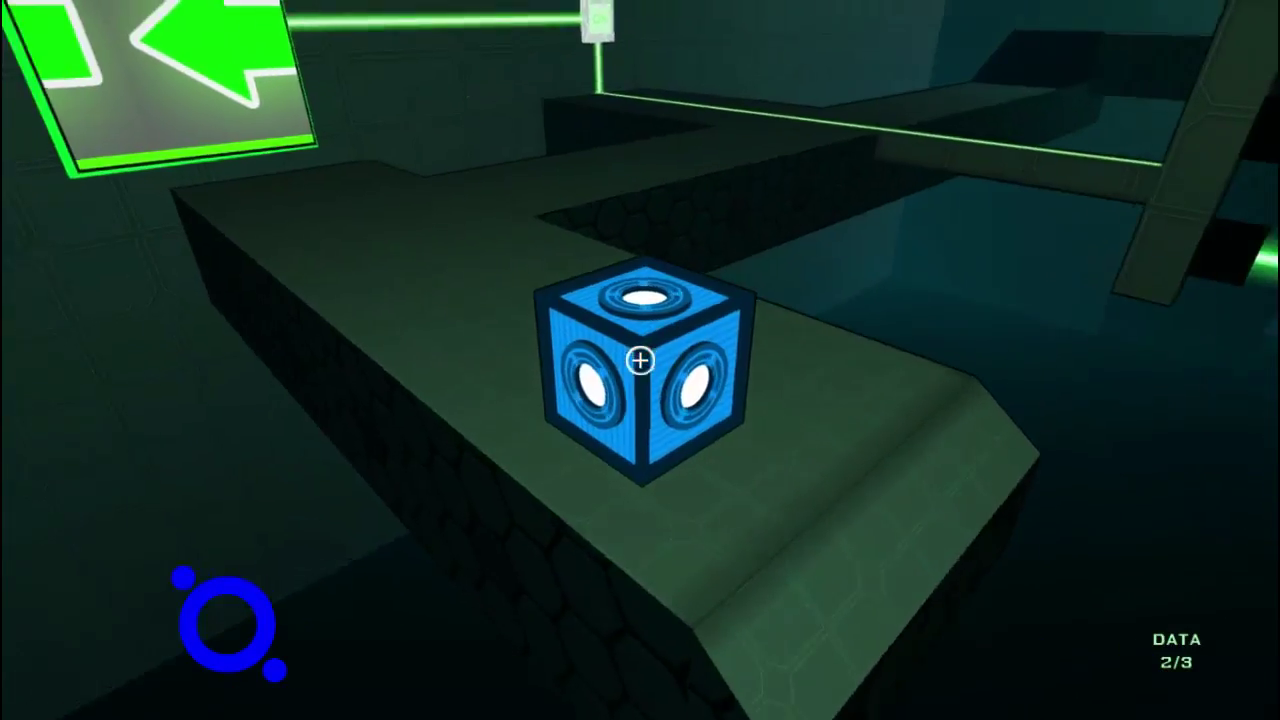
{"action": "key", "text": "w"}
{"action": "key", "text": "w"}
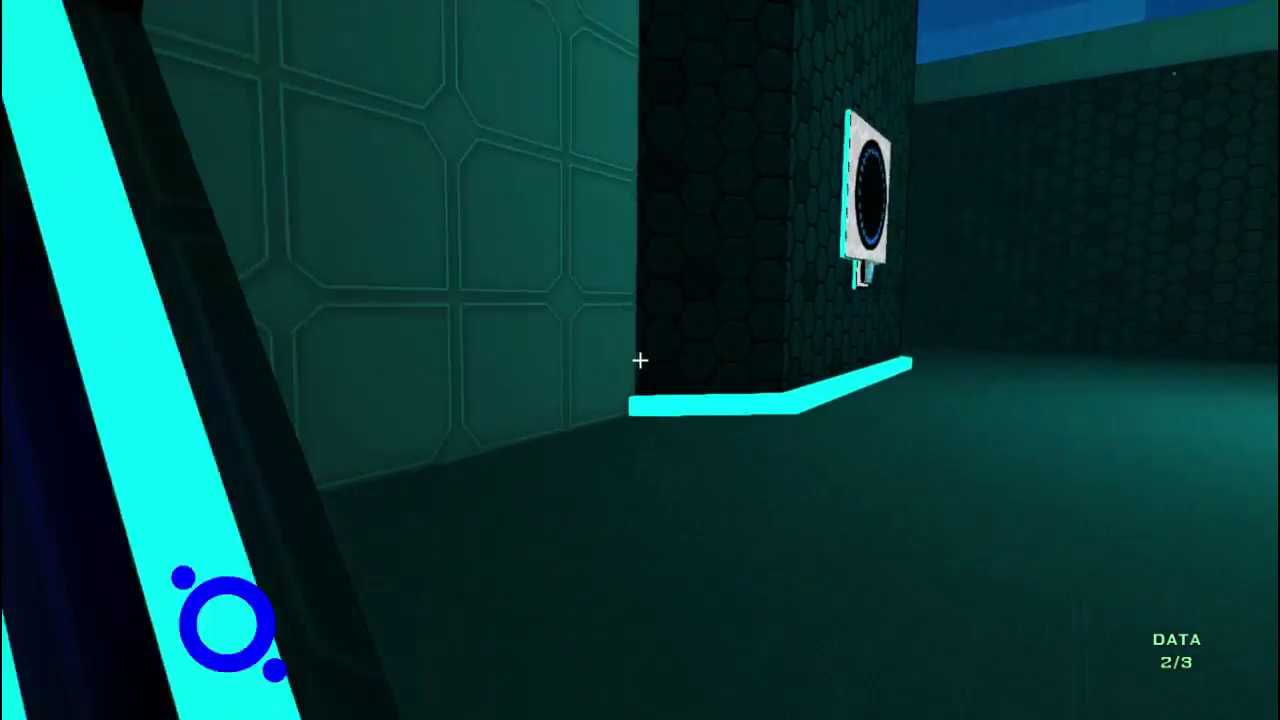
{"action": "key", "text": "w"}
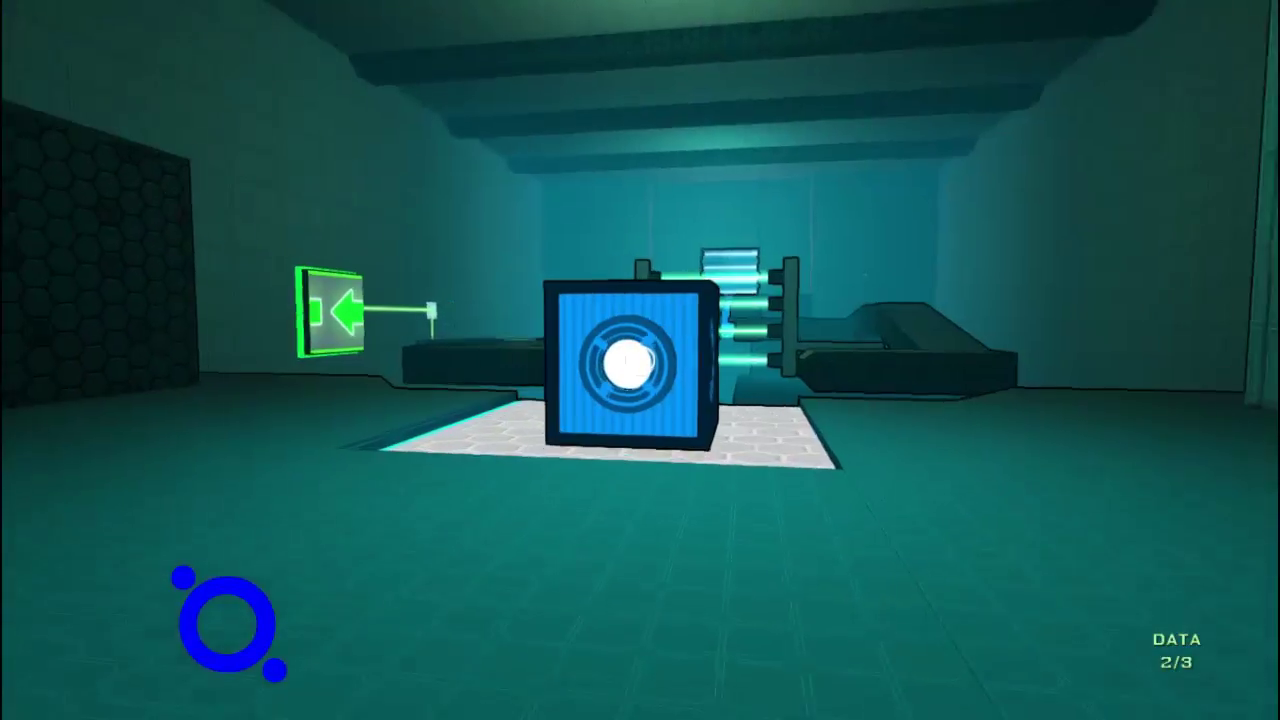
{"action": "key", "text": "w"}
{"action": "left_click", "coordinate": [640, 360]}
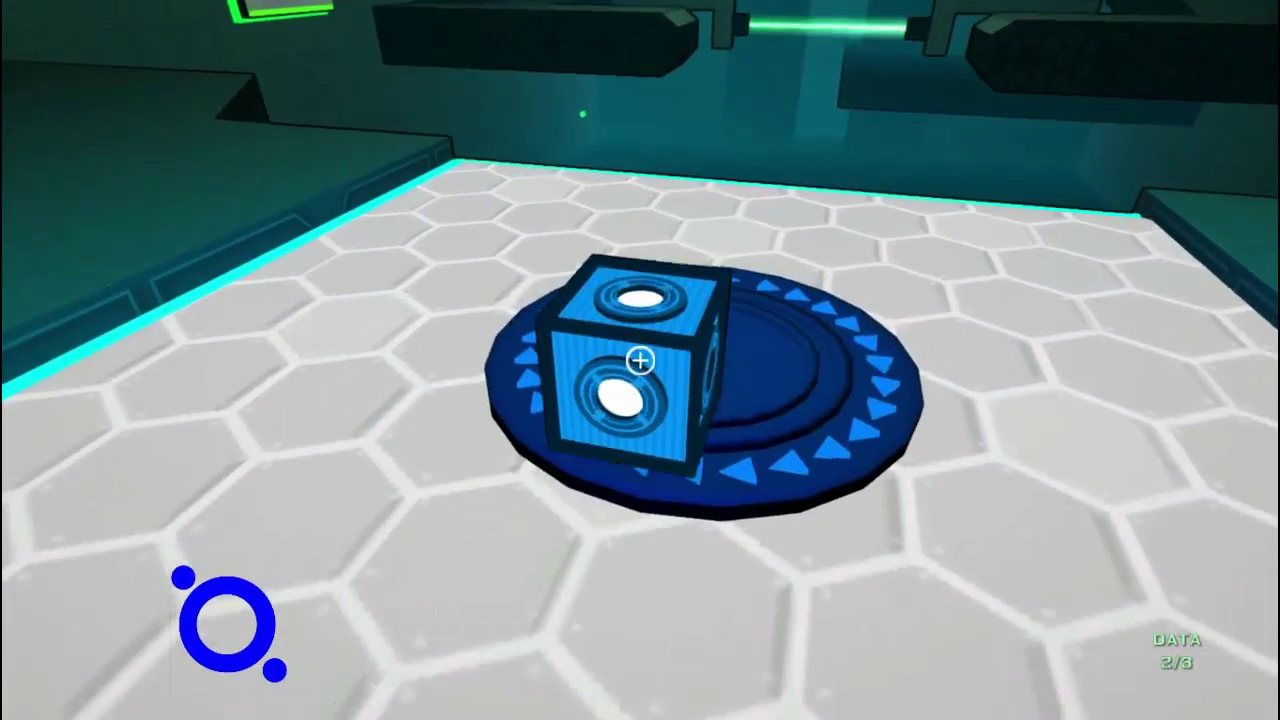
- Climb the dark platform, pass the ON switch, and take a blue cube from the portal toward the pit
{"action": "key", "text": "w"}
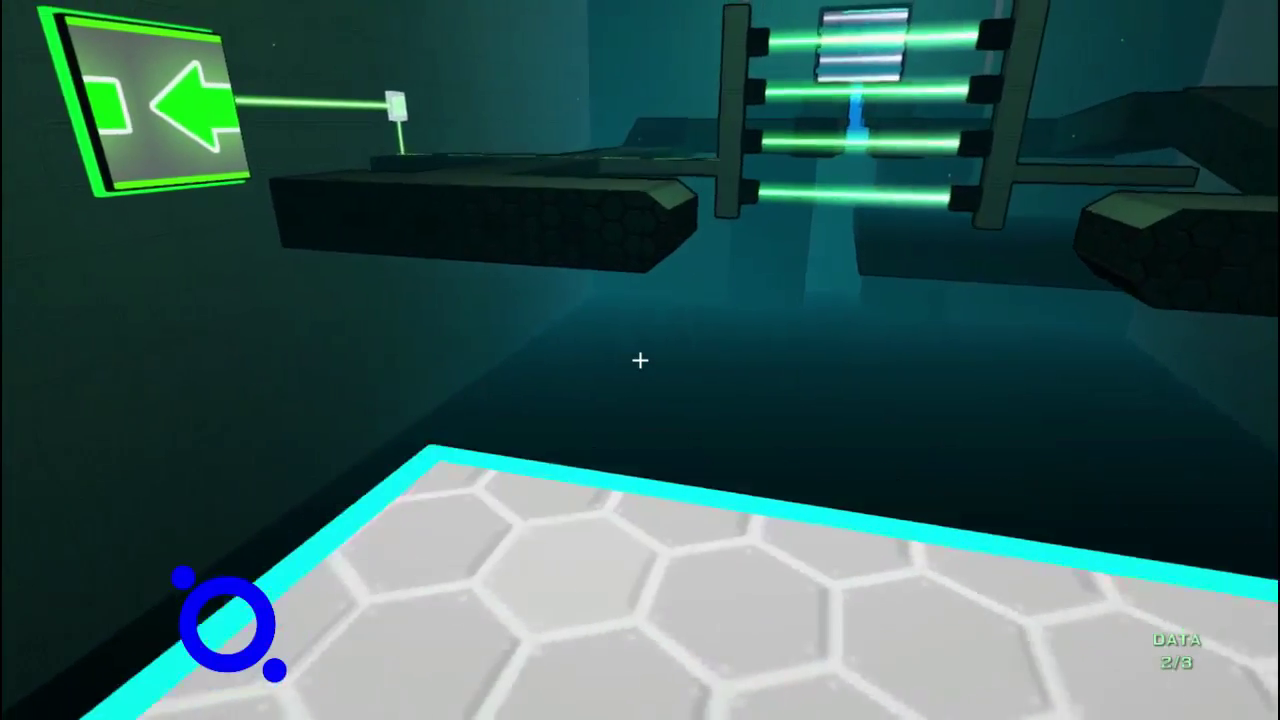
{"action": "key", "text": "w"}
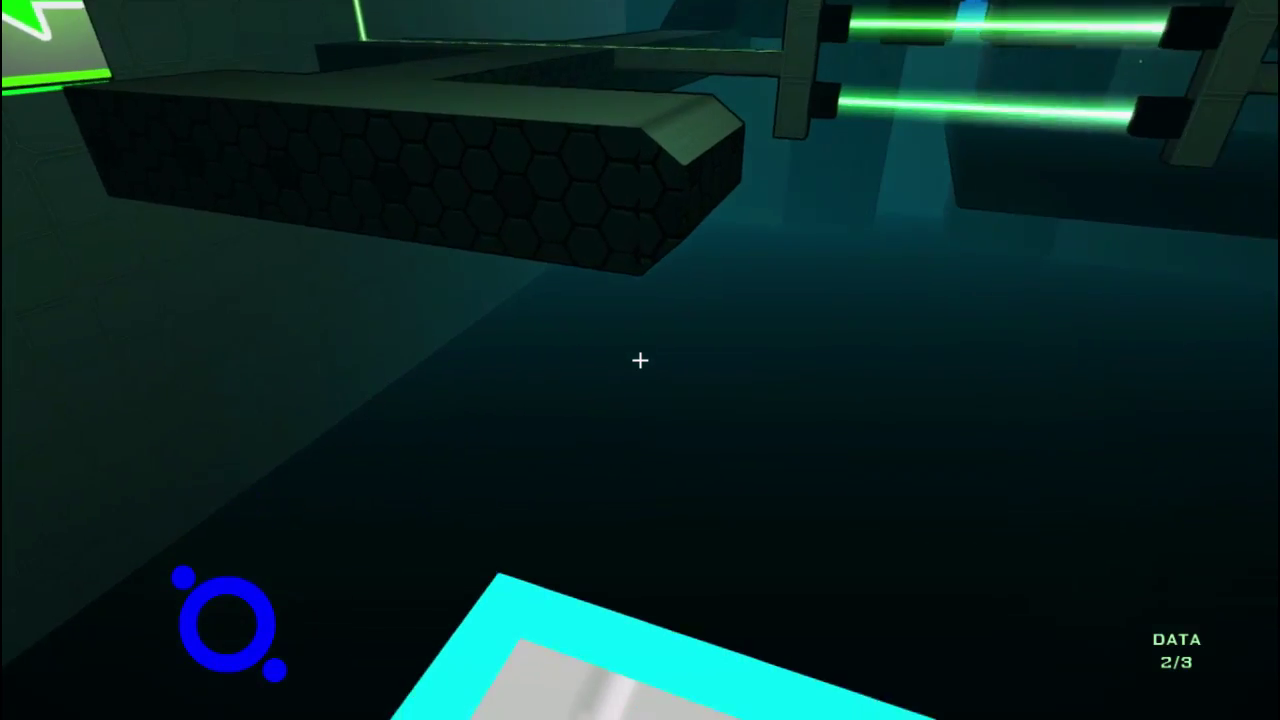
{"action": "key", "text": "w"}
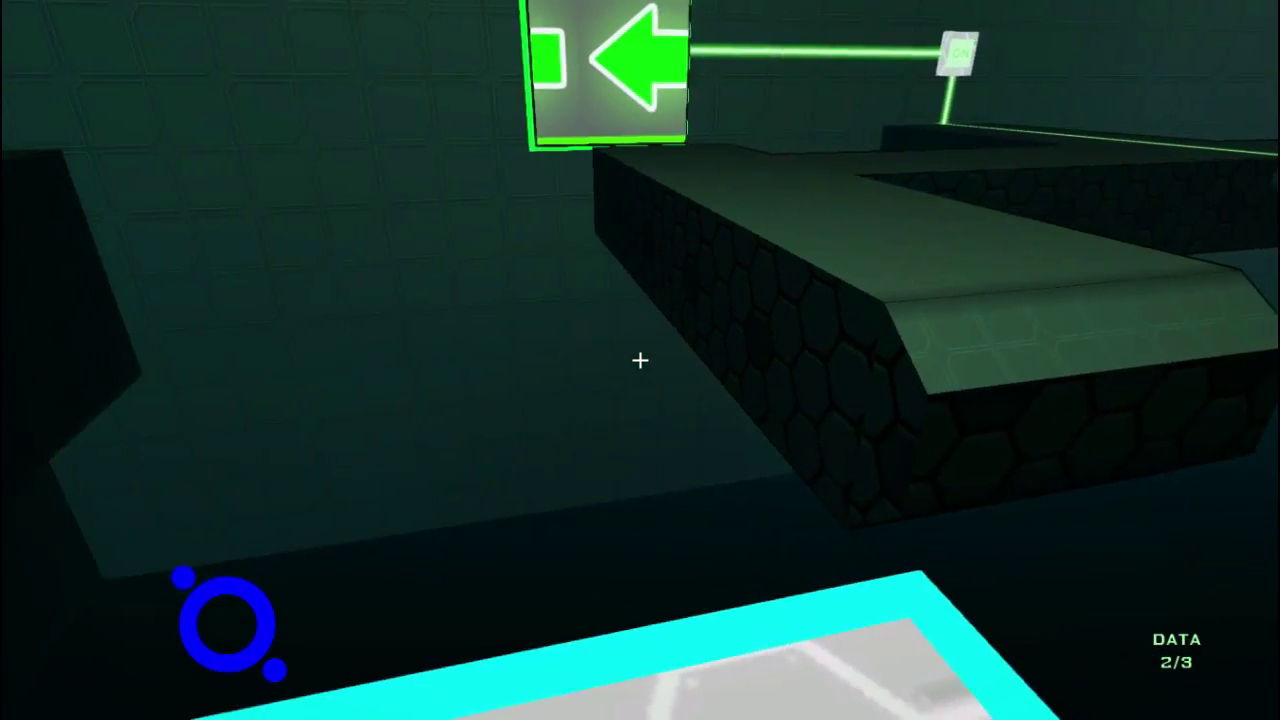
{"action": "key", "text": "space"}
{"action": "key", "text": "s"}
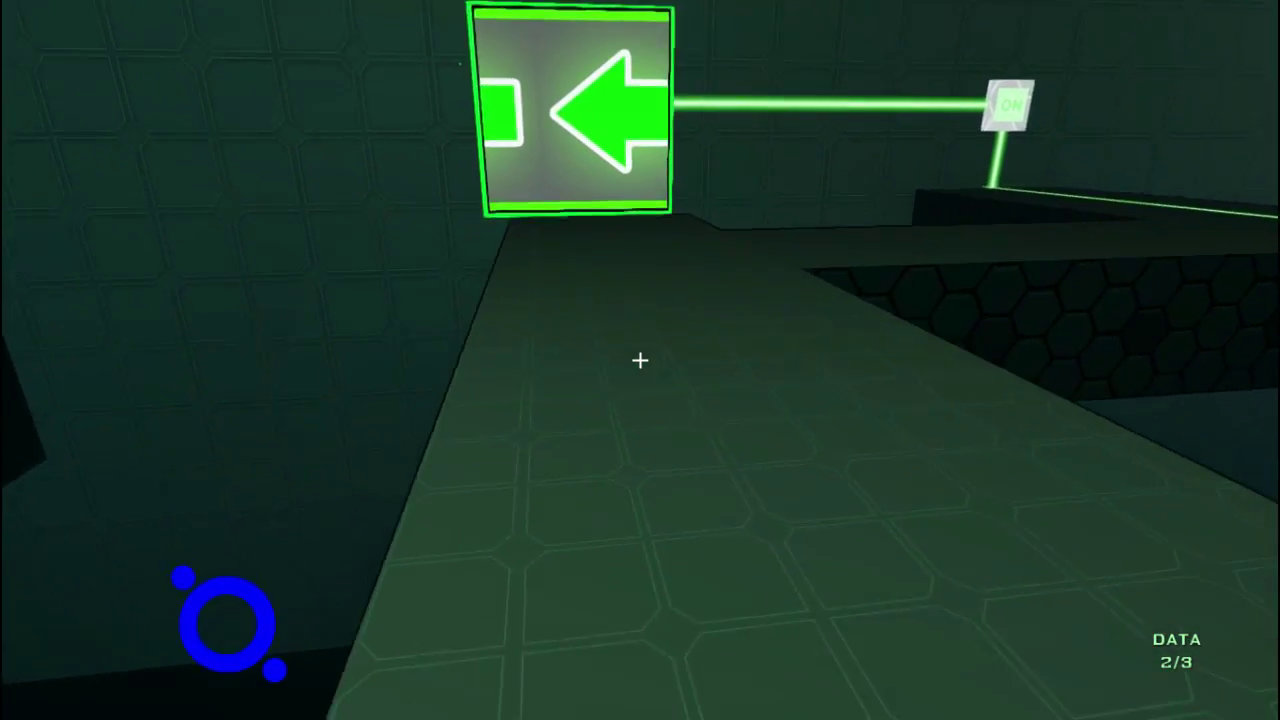
{"action": "key", "text": "w"}
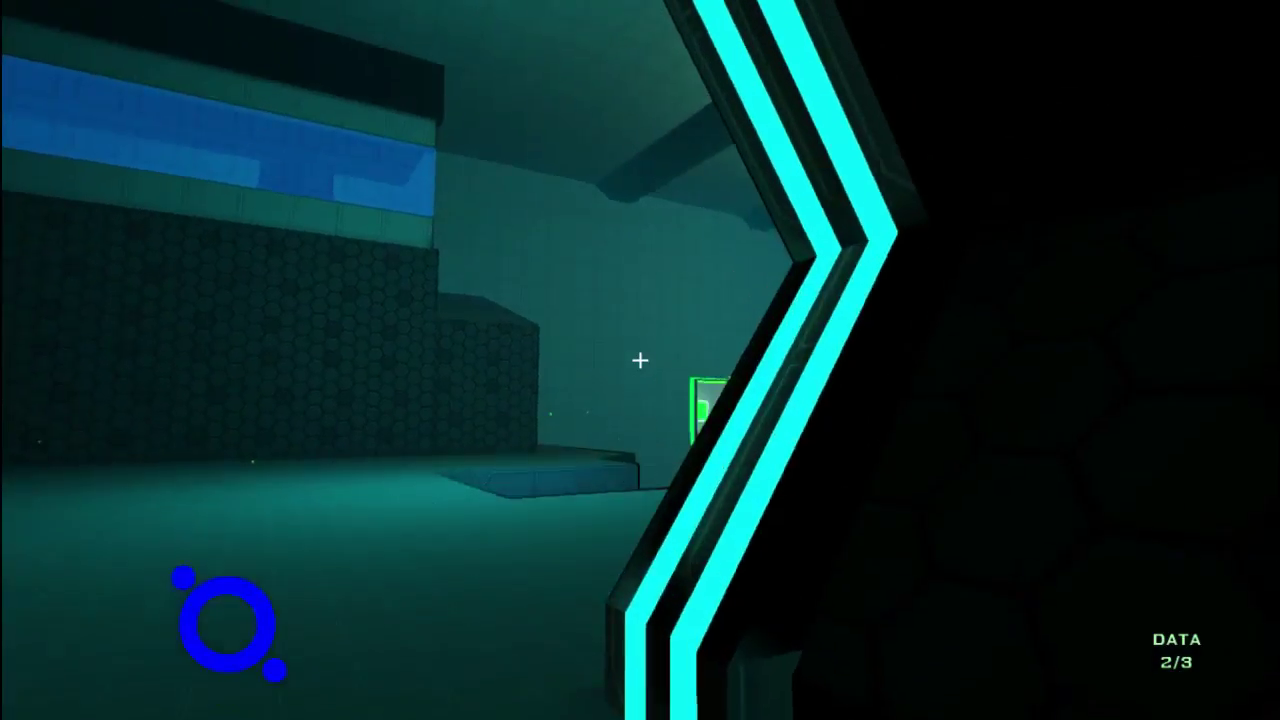
{"action": "key", "text": "w"}
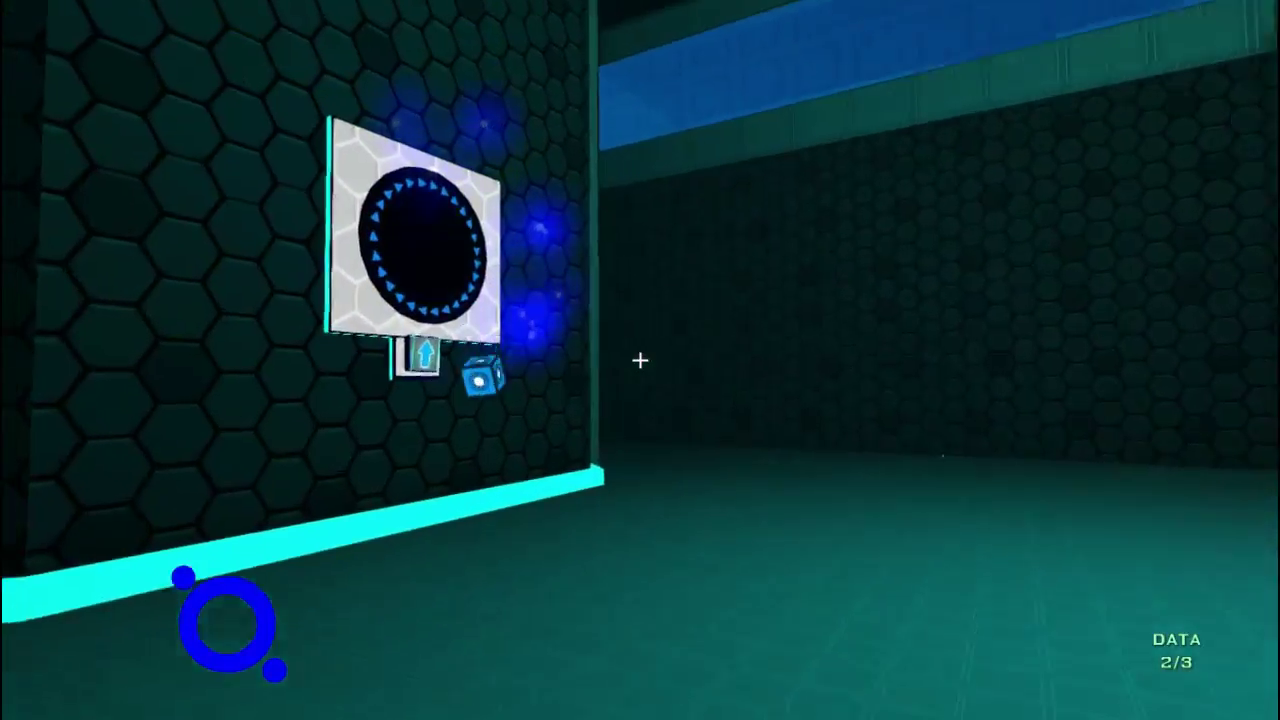
{"action": "left_click", "coordinate": [640, 360]}
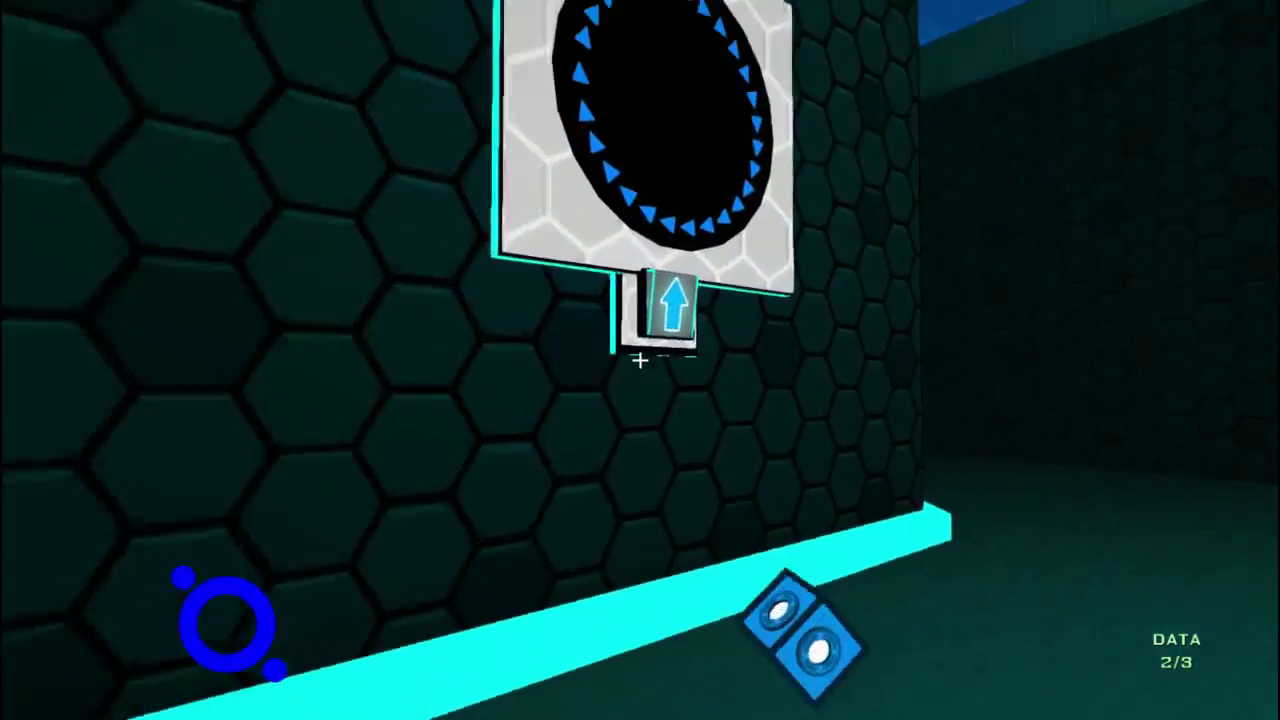
{"action": "key", "text": "w"}
{"action": "key", "text": "w"}
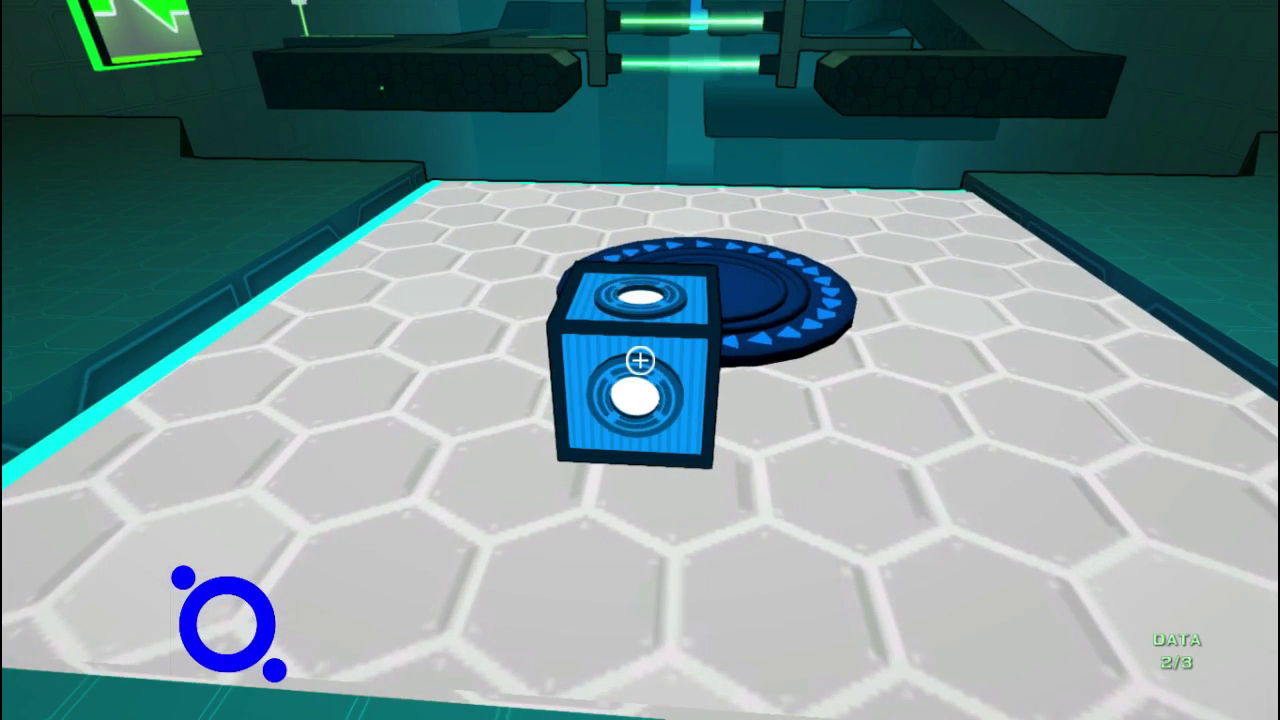
- Drop the cube on the blue pad and step up onto the dark block by the laser gate
{"action": "key", "text": "w"}
{"action": "left_click", "coordinate": [640, 360]}
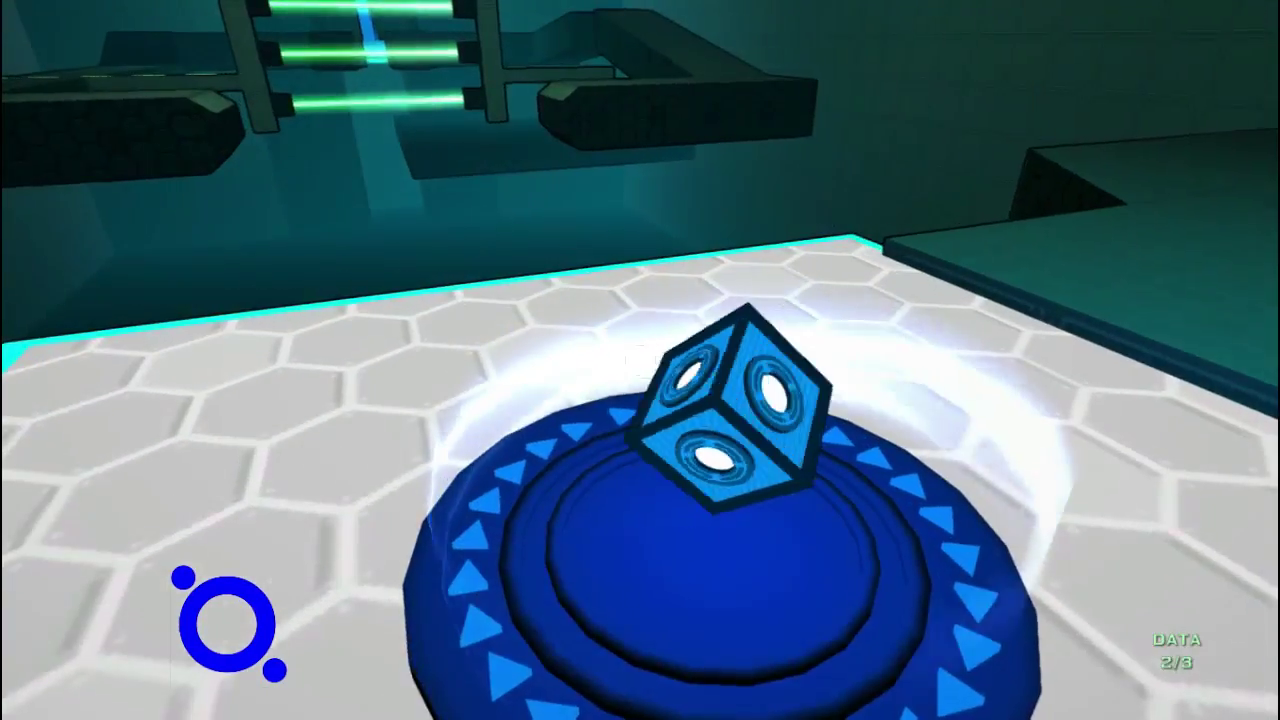
{"action": "key", "text": "w"}
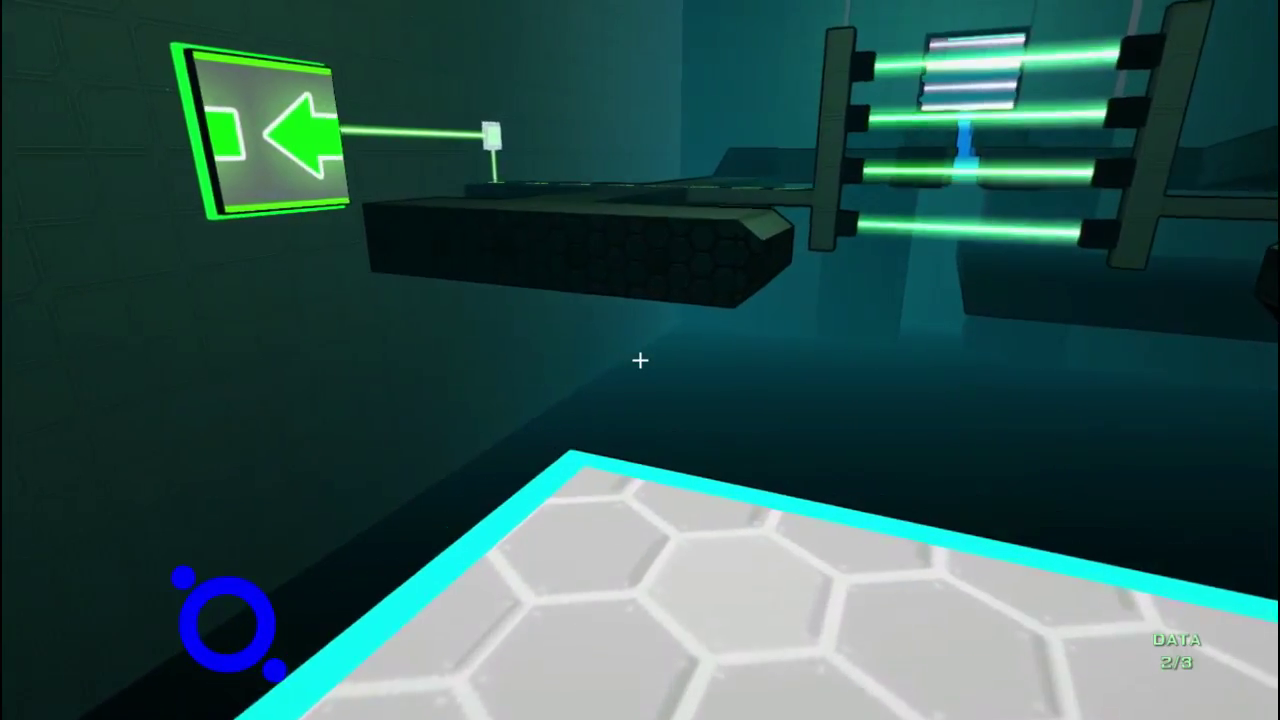
{"action": "key", "text": "w"}
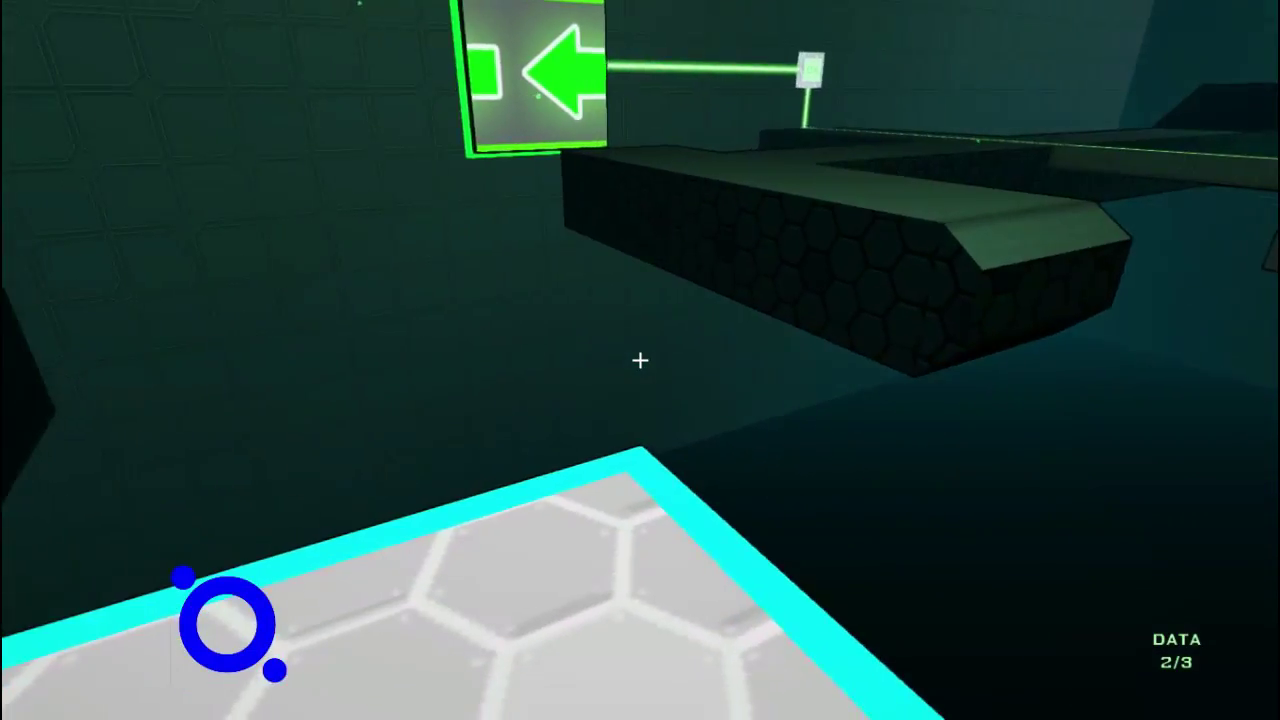
{"action": "key", "text": "w"}
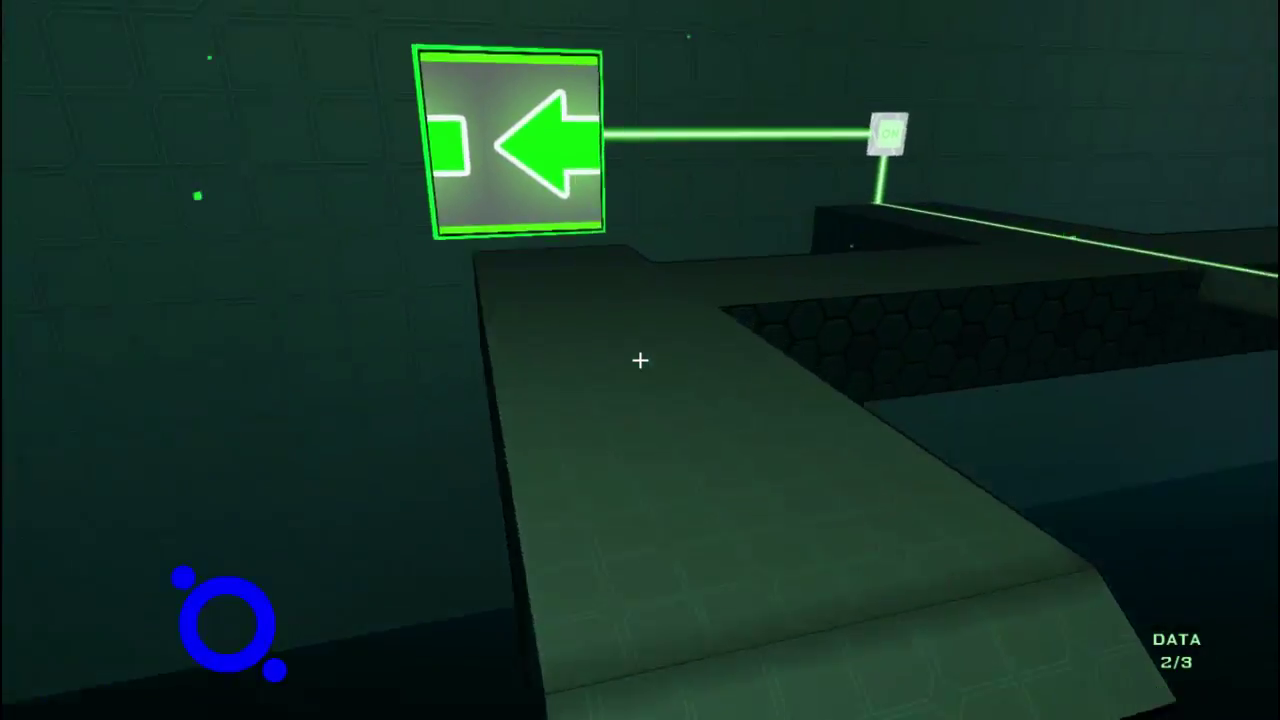
- Pass the ON switch and climb onto the raised walkway
{"action": "key", "text": "w"}
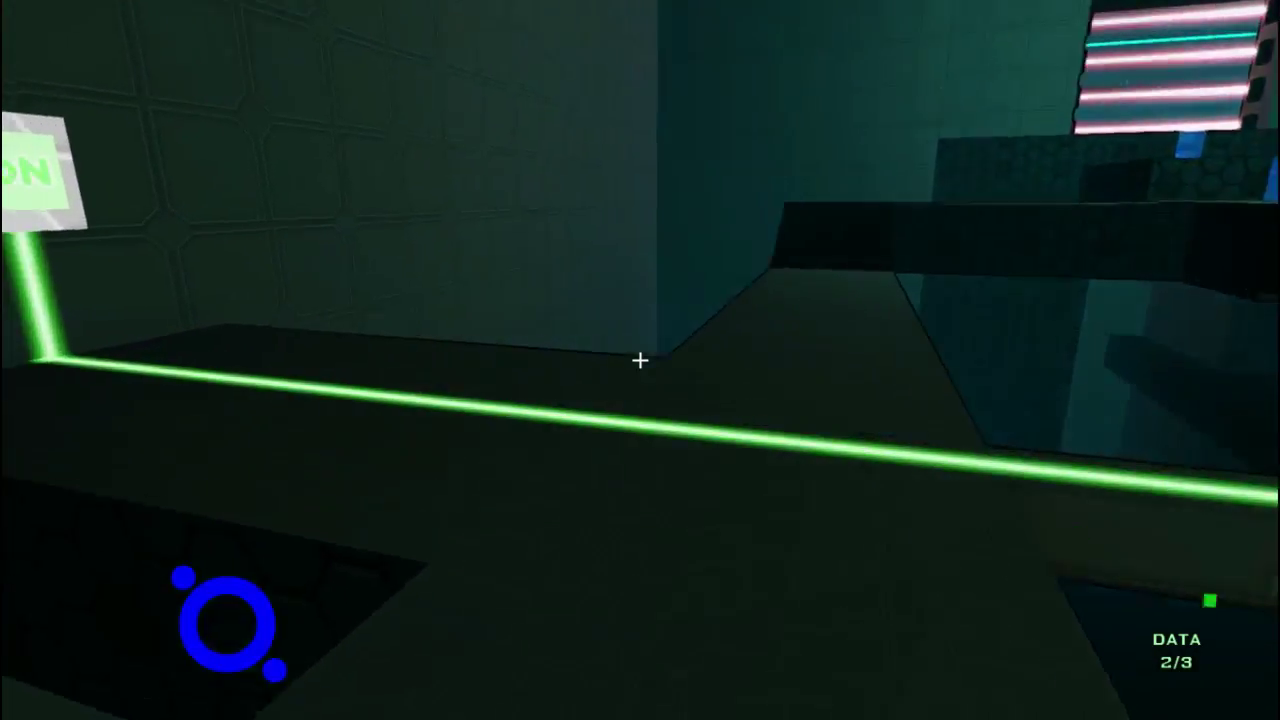
{"action": "key", "text": "w"}
{"action": "key", "text": "w"}
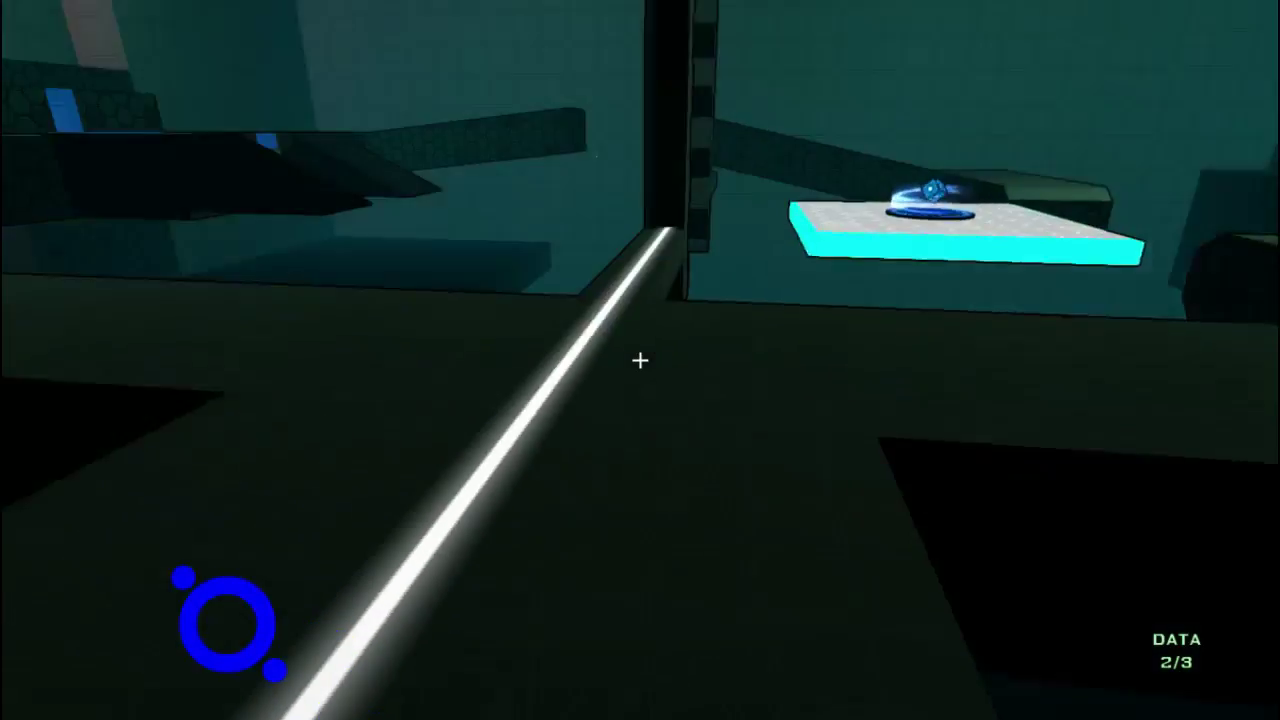
{"action": "key", "text": "w"}
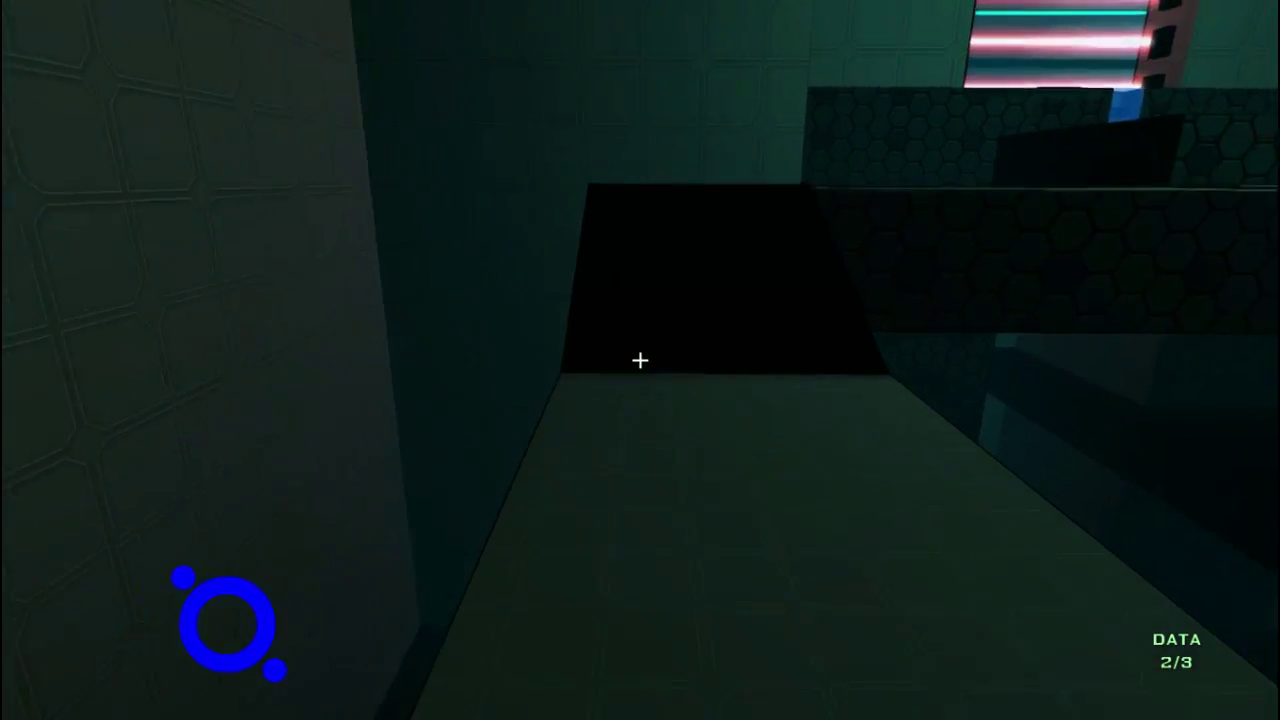
{"action": "key", "text": "space"}
{"action": "key", "text": "w"}
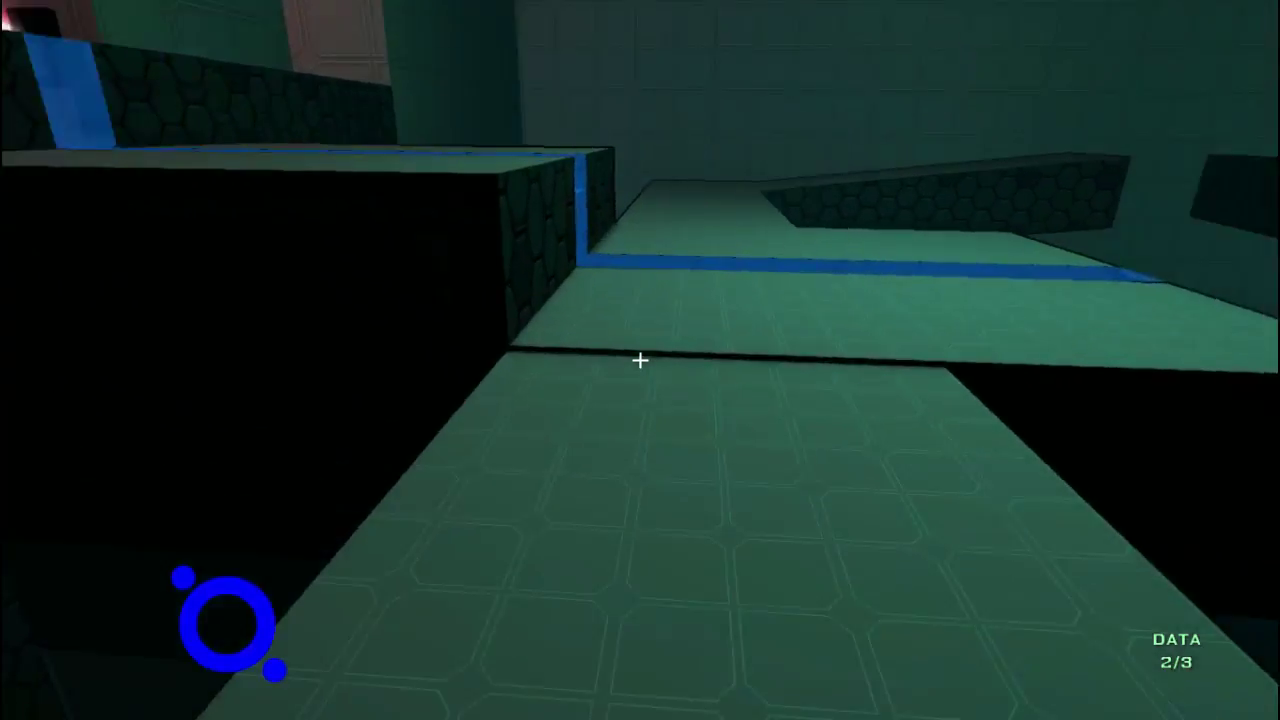
- Take the blue cube from the pad and carry it into the red laser area
{"action": "key", "text": "w"}
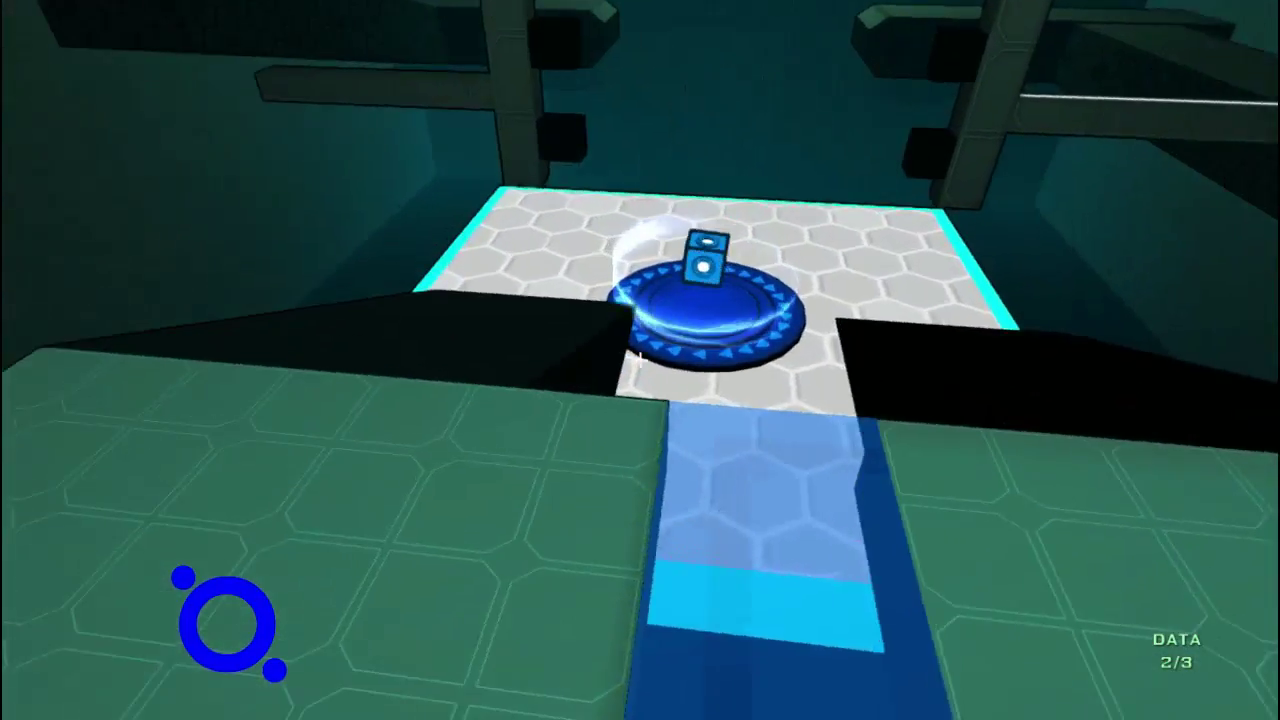
{"action": "key", "text": "w"}
{"action": "left_click", "coordinate": [640, 360]}
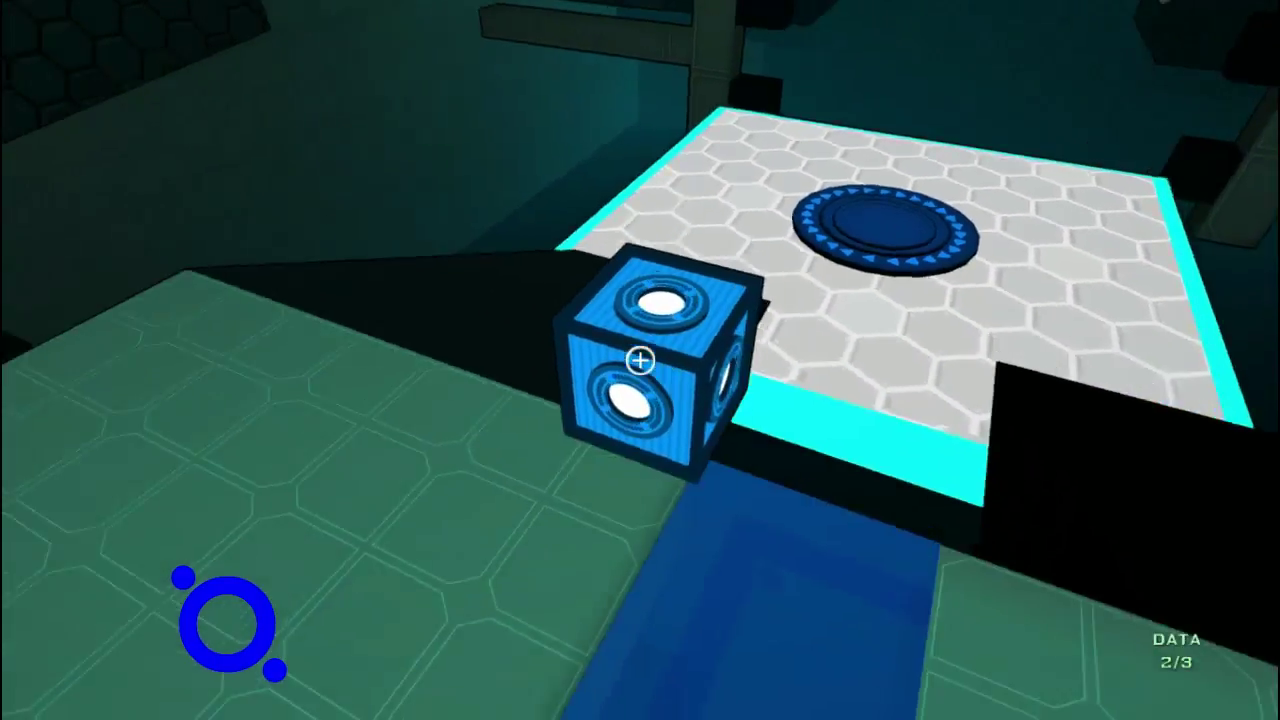
{"action": "key", "text": "w"}
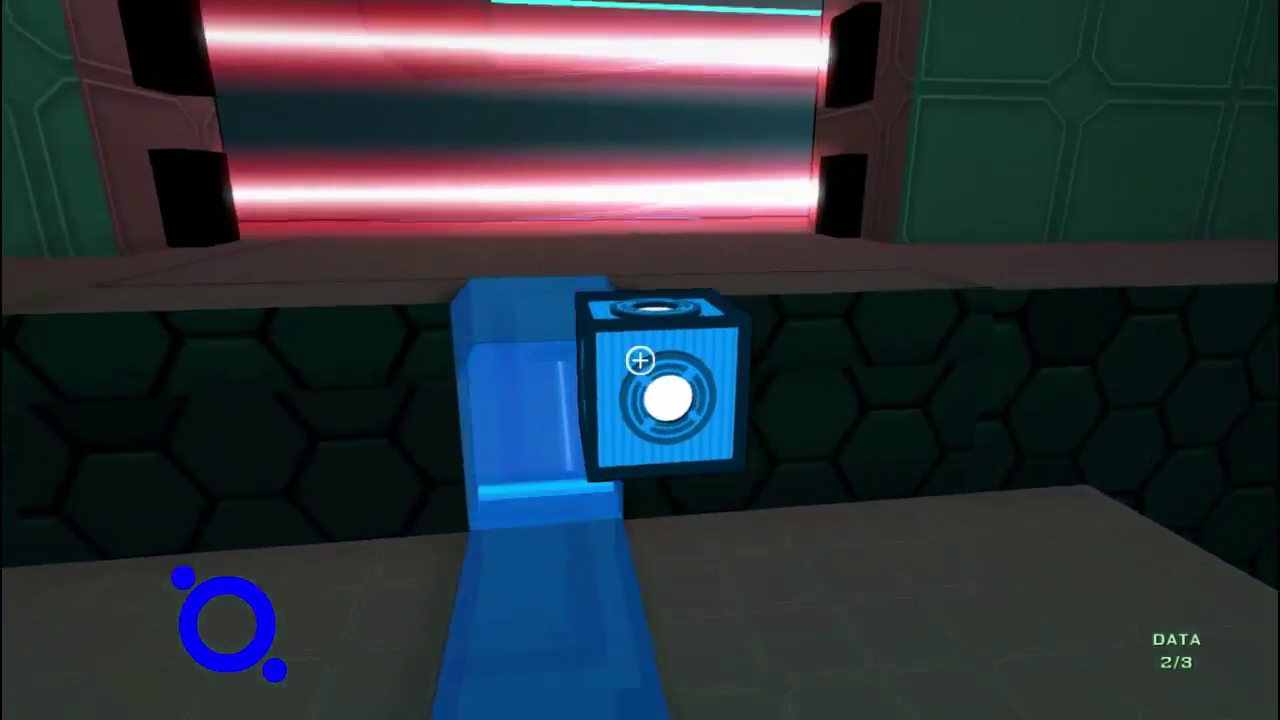
{"action": "key", "text": "w"}
{"action": "key", "text": "w"}
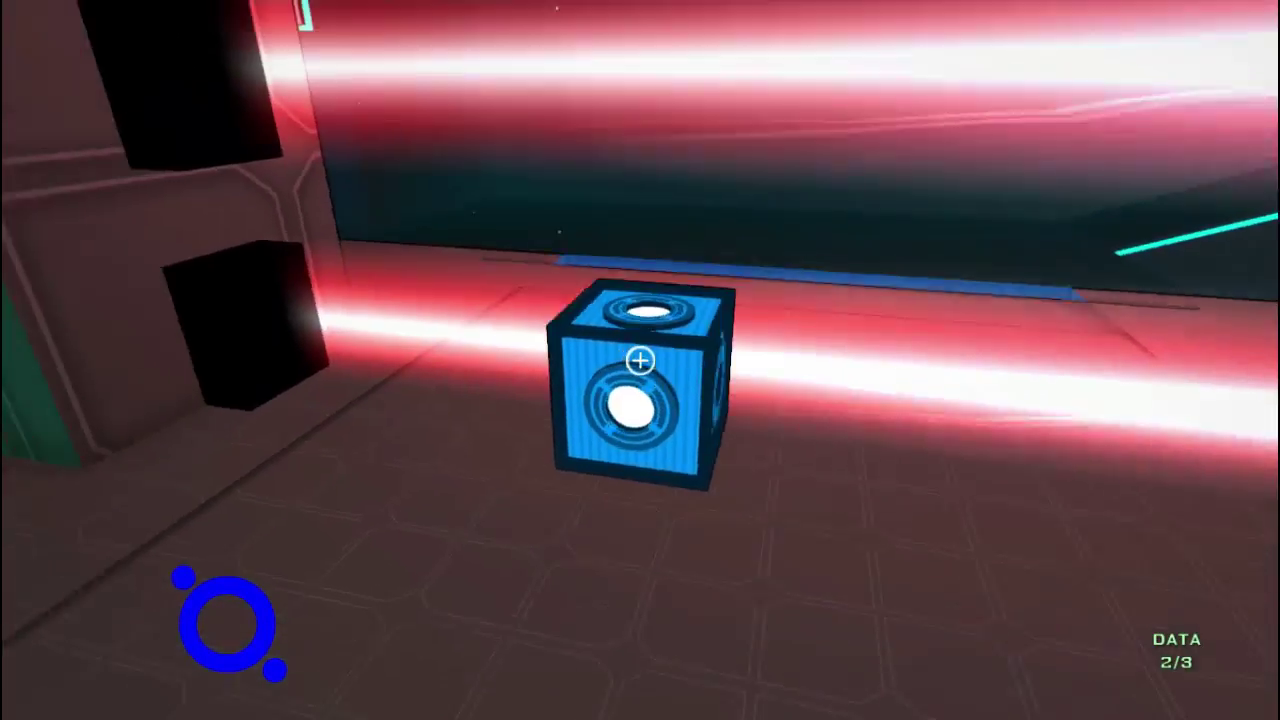
{"action": "key", "text": "w"}
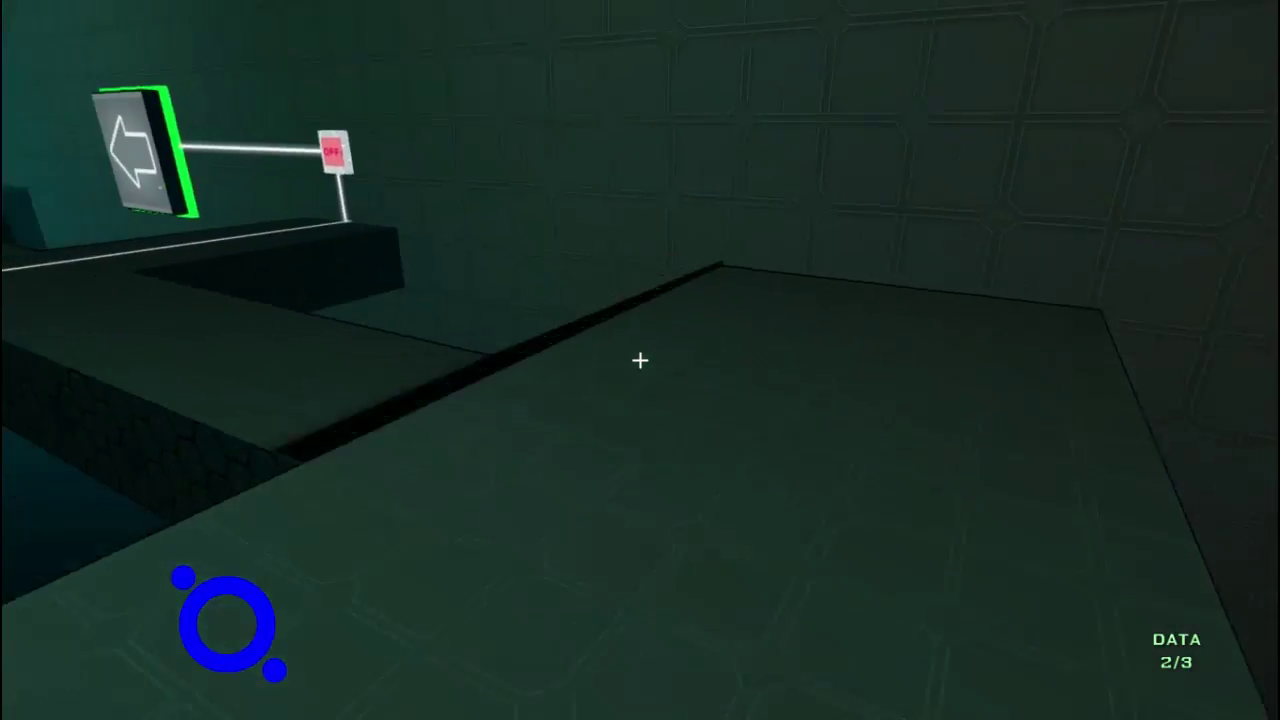
- Walk to the OFF switch and drop down beside the green arrow sign toward the wall device
{"action": "left_click_drag", "start_coordinate": [640, 360], "coordinate": [640, 360]}
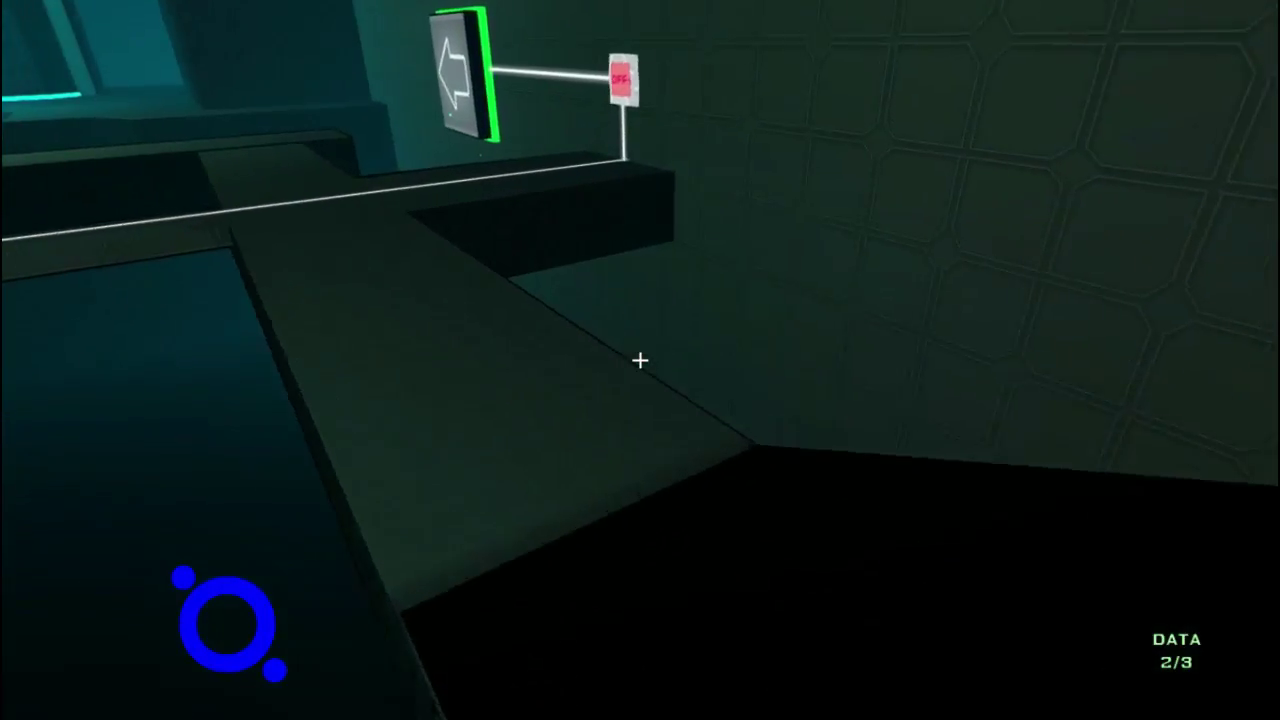
{"action": "key", "text": "w"}
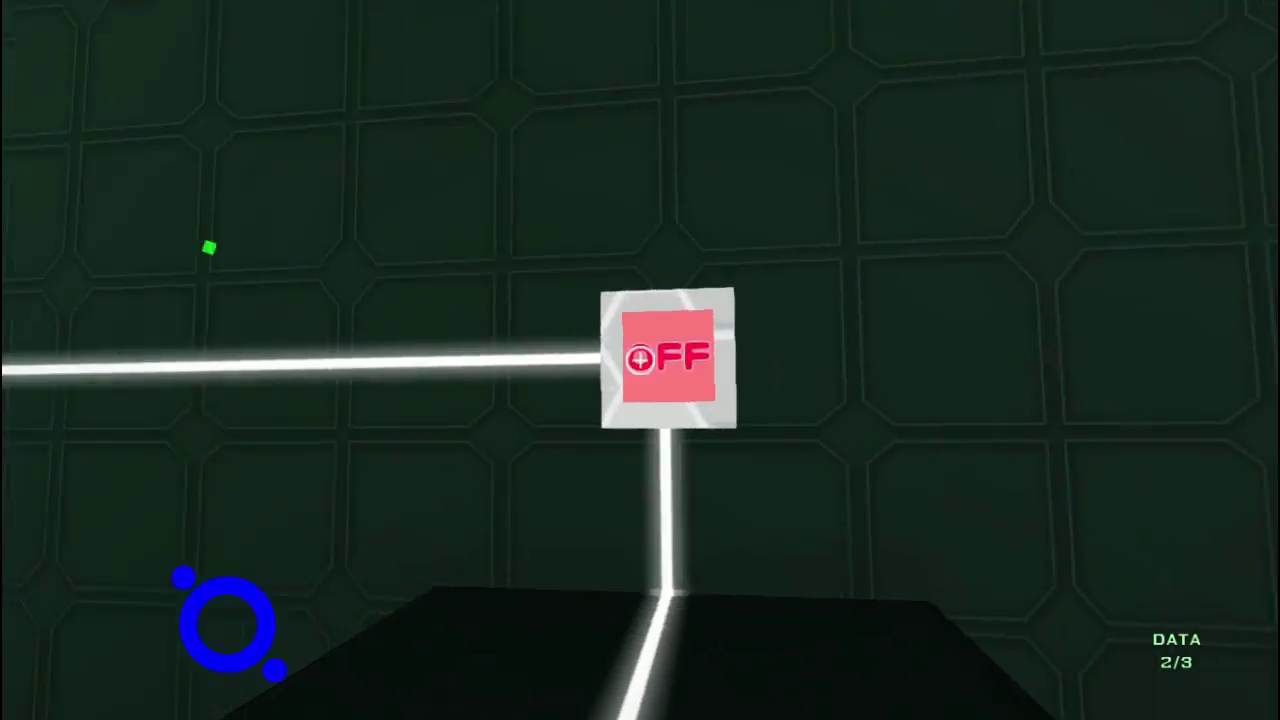
{"action": "key", "text": "w"}
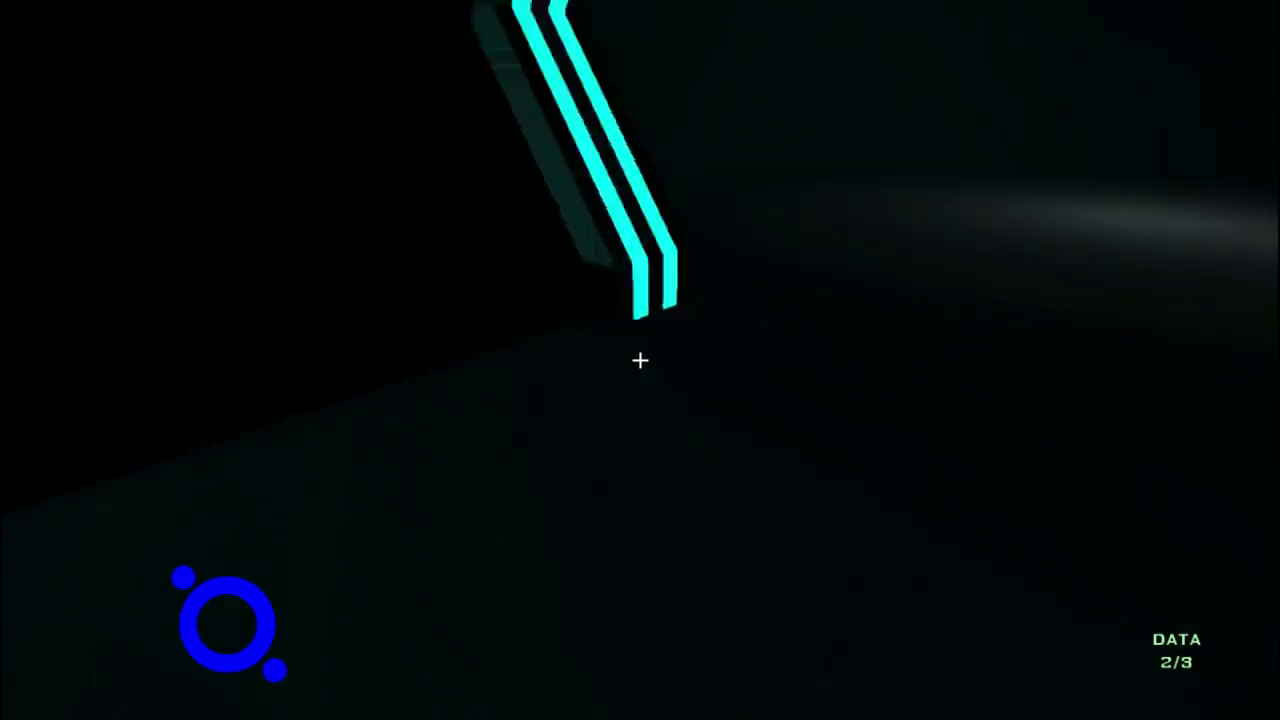
{"action": "key", "text": "w"}
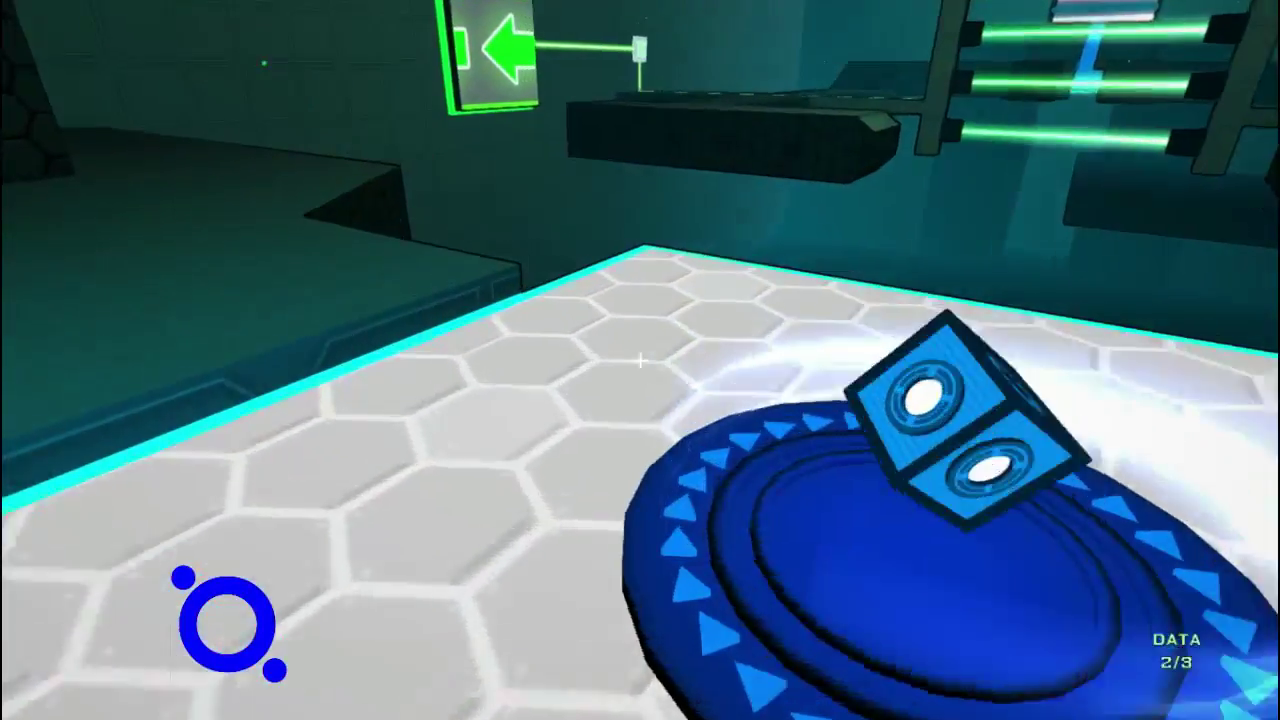
{"action": "key", "text": "w"}
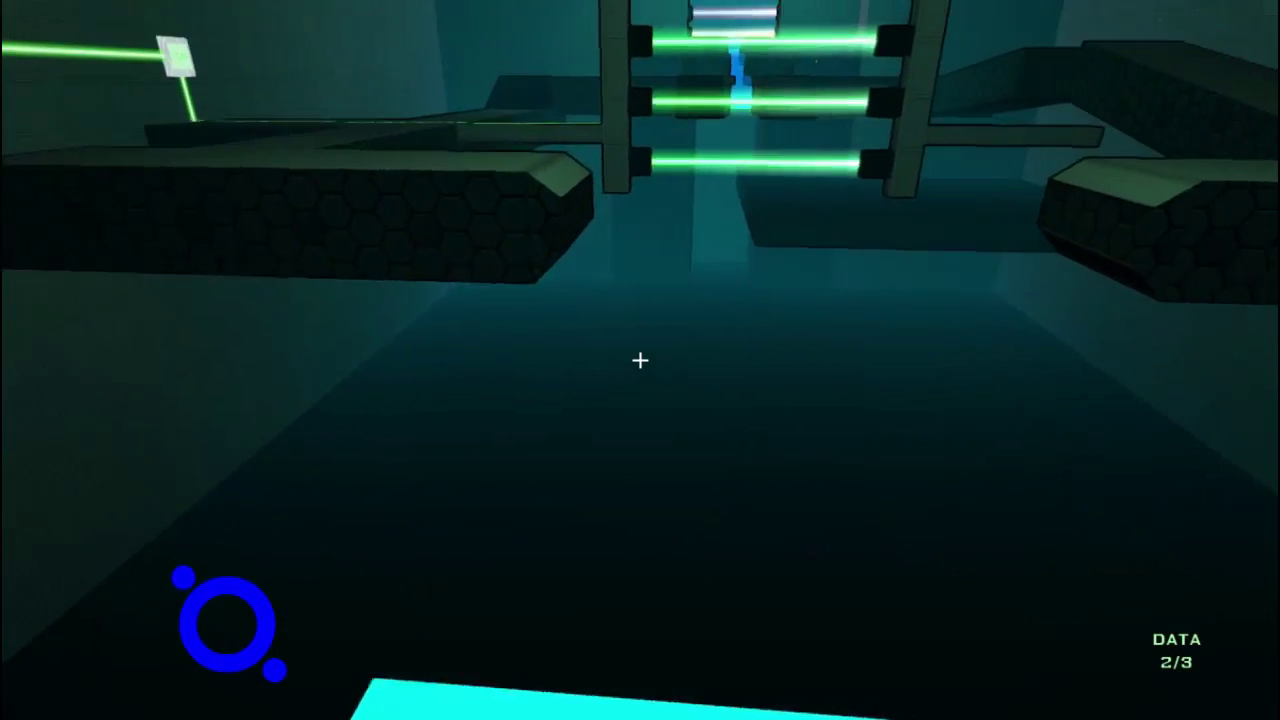
- Set the cube on the blue pad and climb the hex block onto the dark ledge
{"action": "key", "text": "s"}
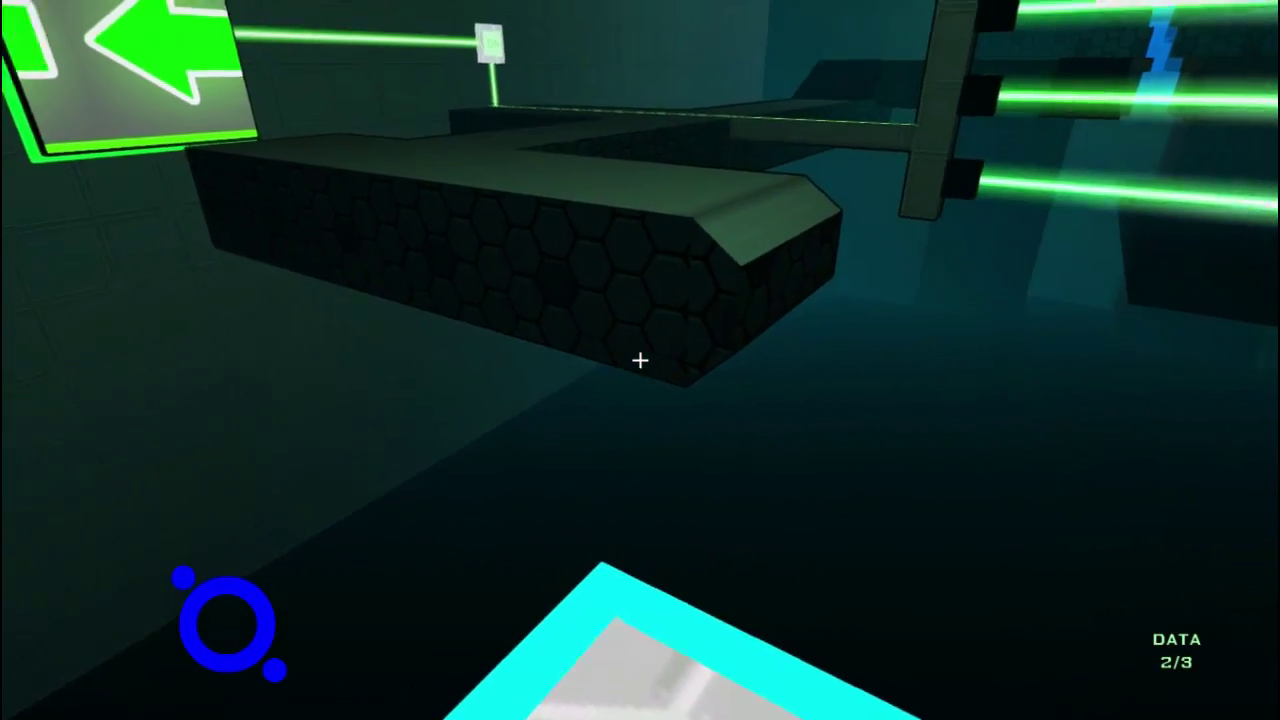
{"action": "key", "text": "w"}
{"action": "key", "text": "space"}
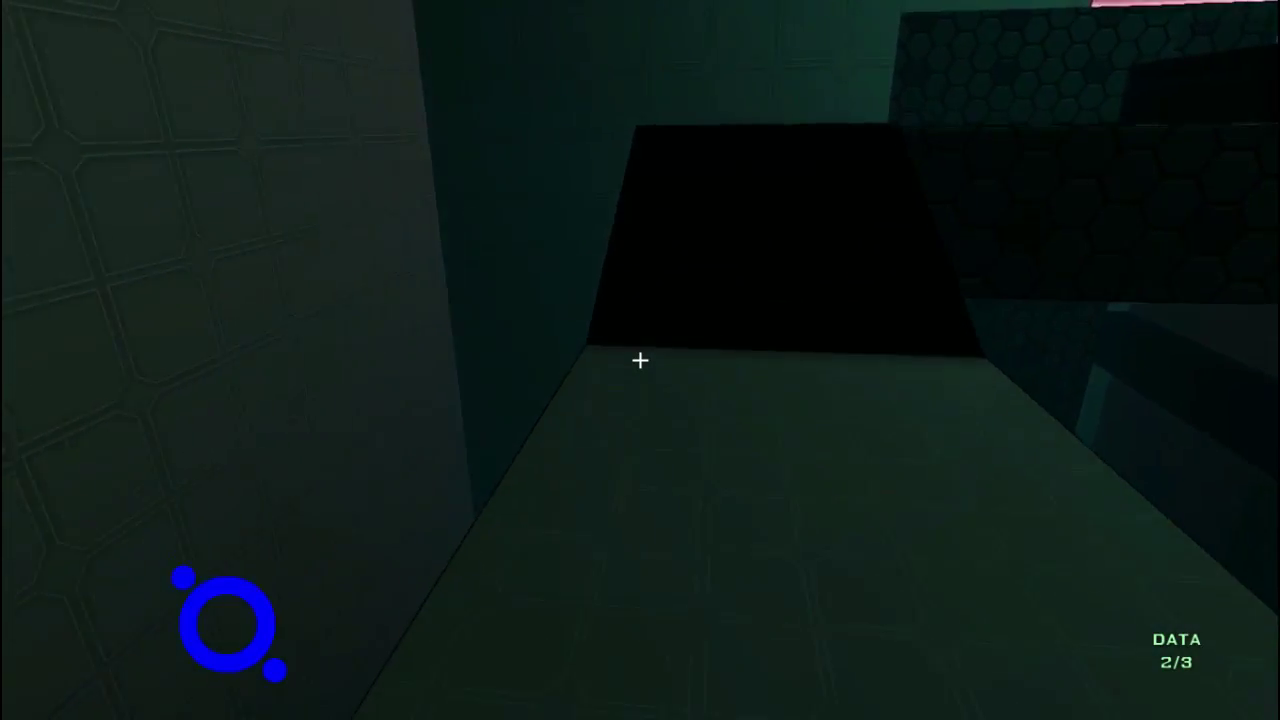
{"action": "key", "text": "space"}
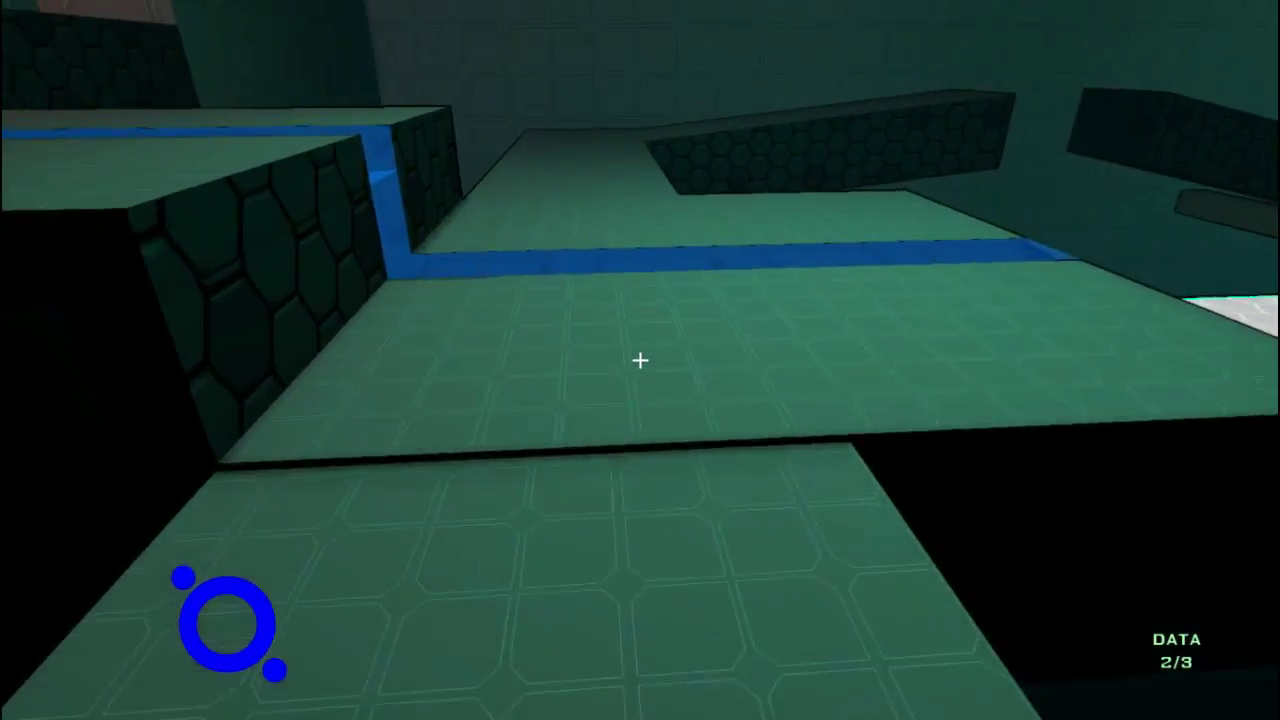
- Follow the rising blue channel to the upper level and the red lasers
{"action": "key", "text": "w"}
{"action": "key", "text": "w"}
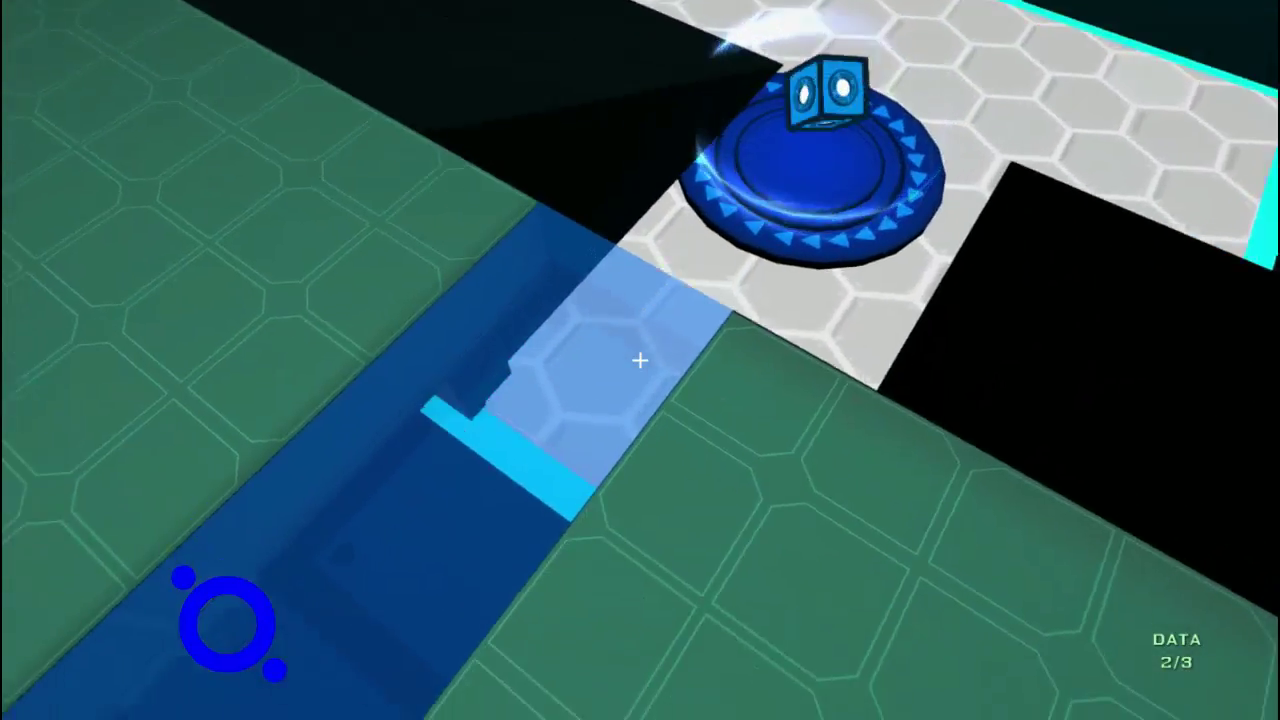
{"action": "key", "text": "w"}
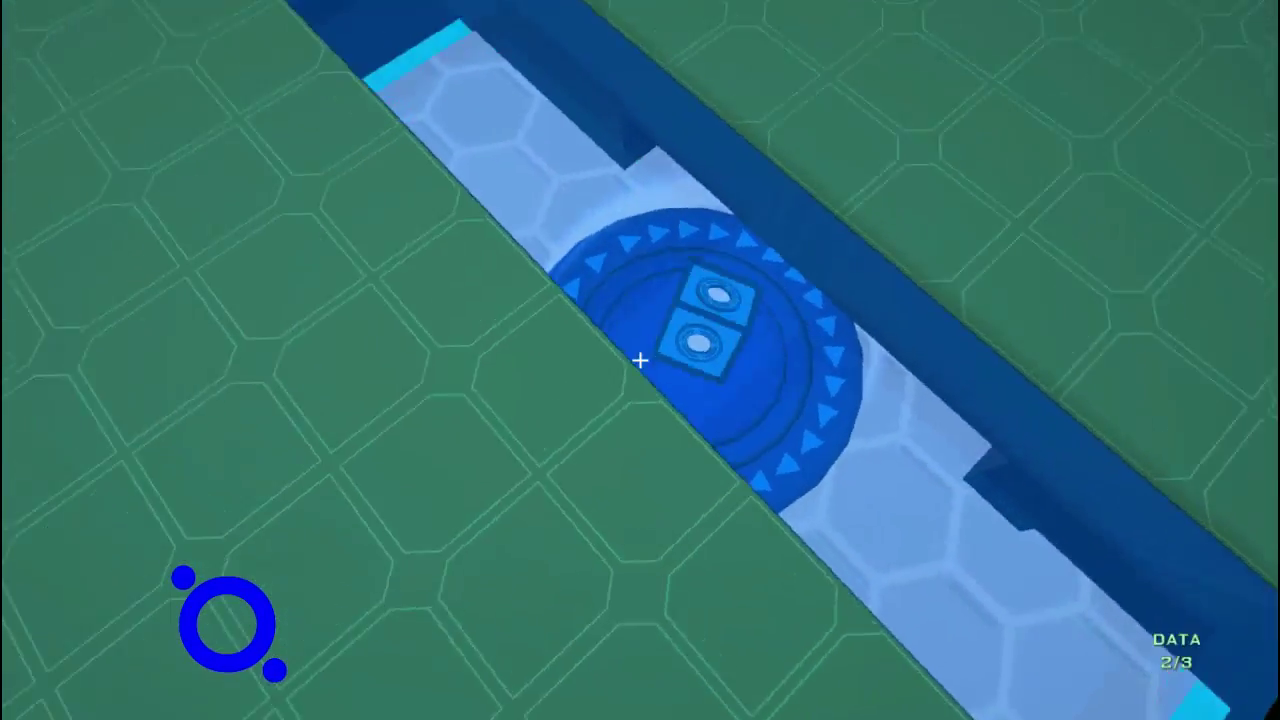
{"action": "key", "text": "w"}
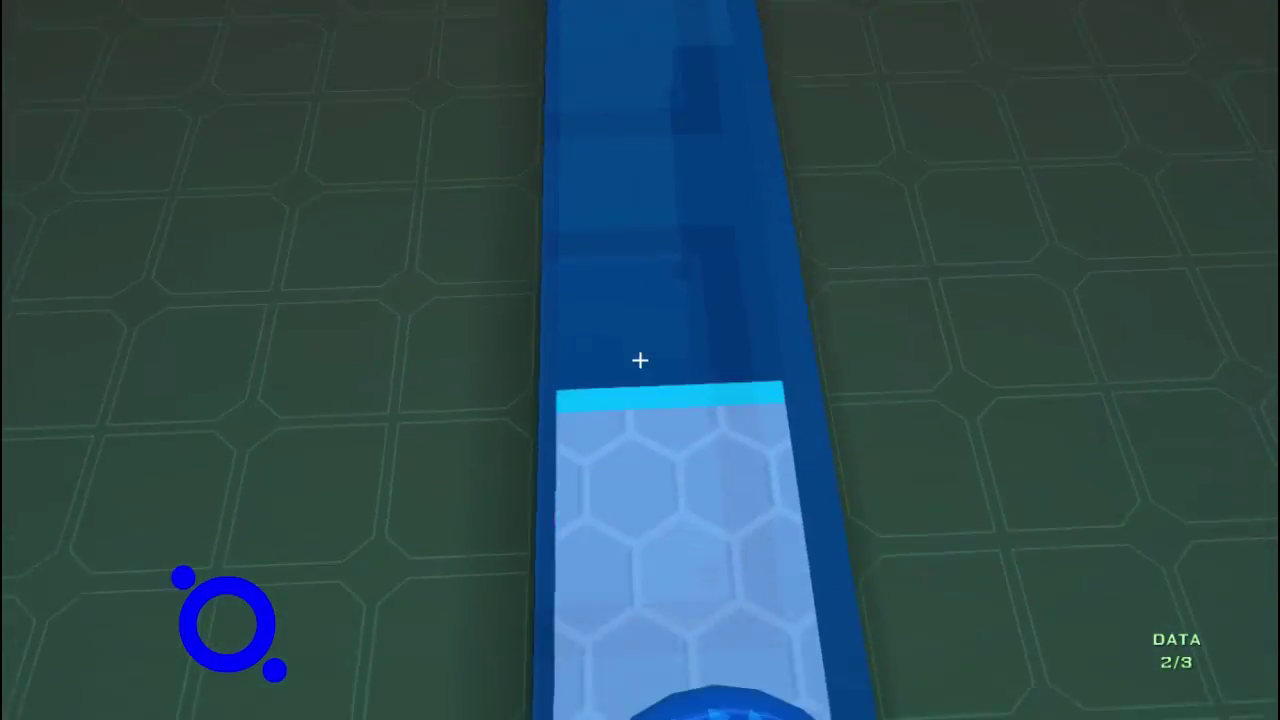
{"action": "key", "text": "w"}
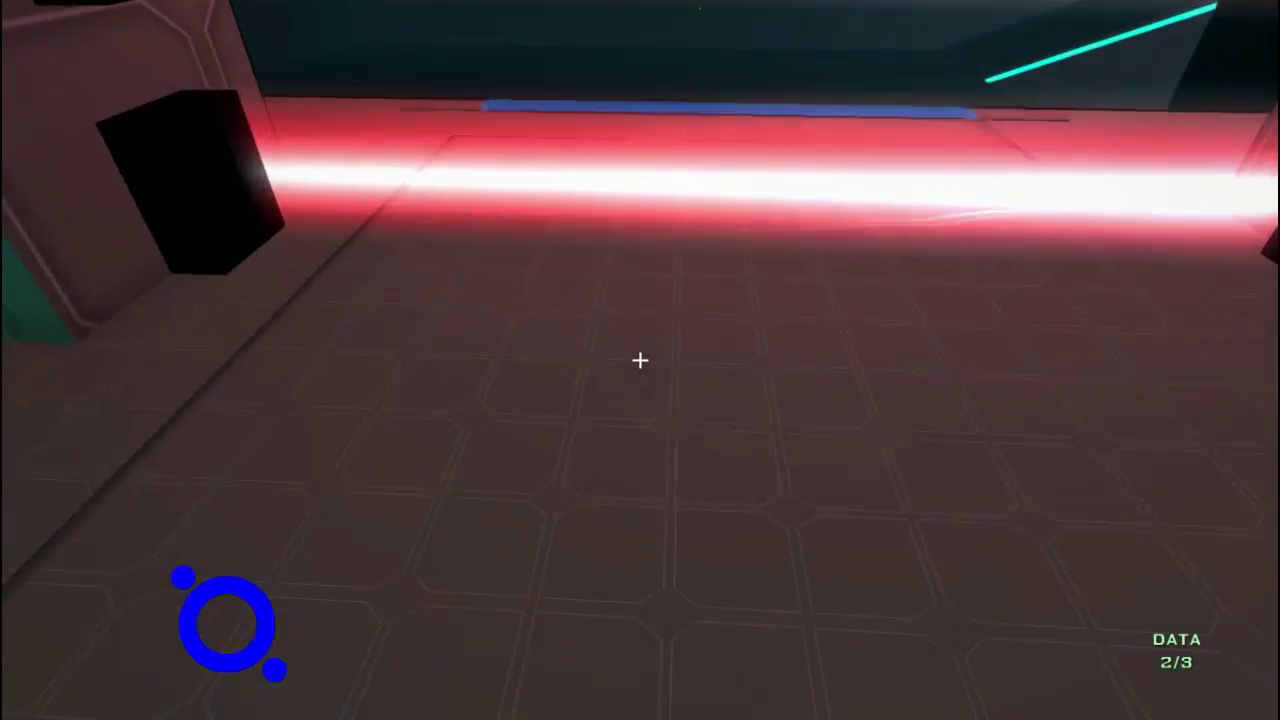
- Walk through the red laser and across the pad into the dark room with cyan-edged ledges
{"action": "key", "text": "w"}
{"action": "key", "text": "w"}
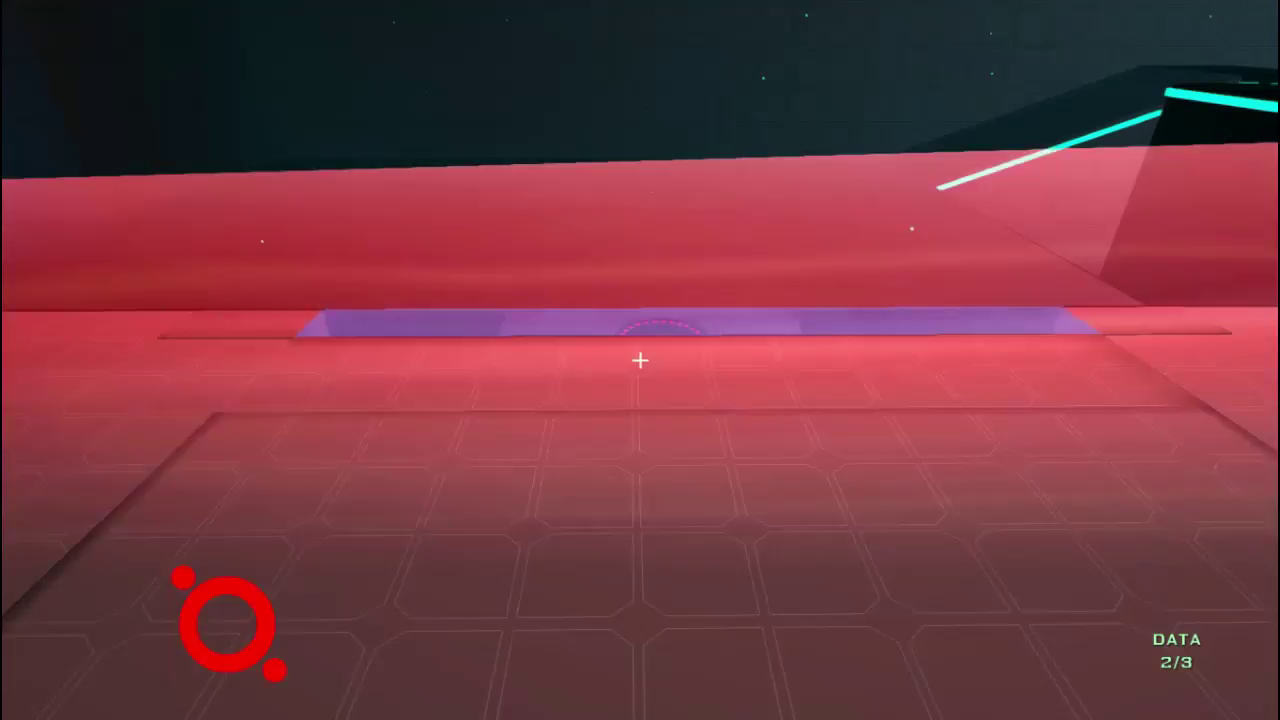
{"action": "key", "text": "w"}
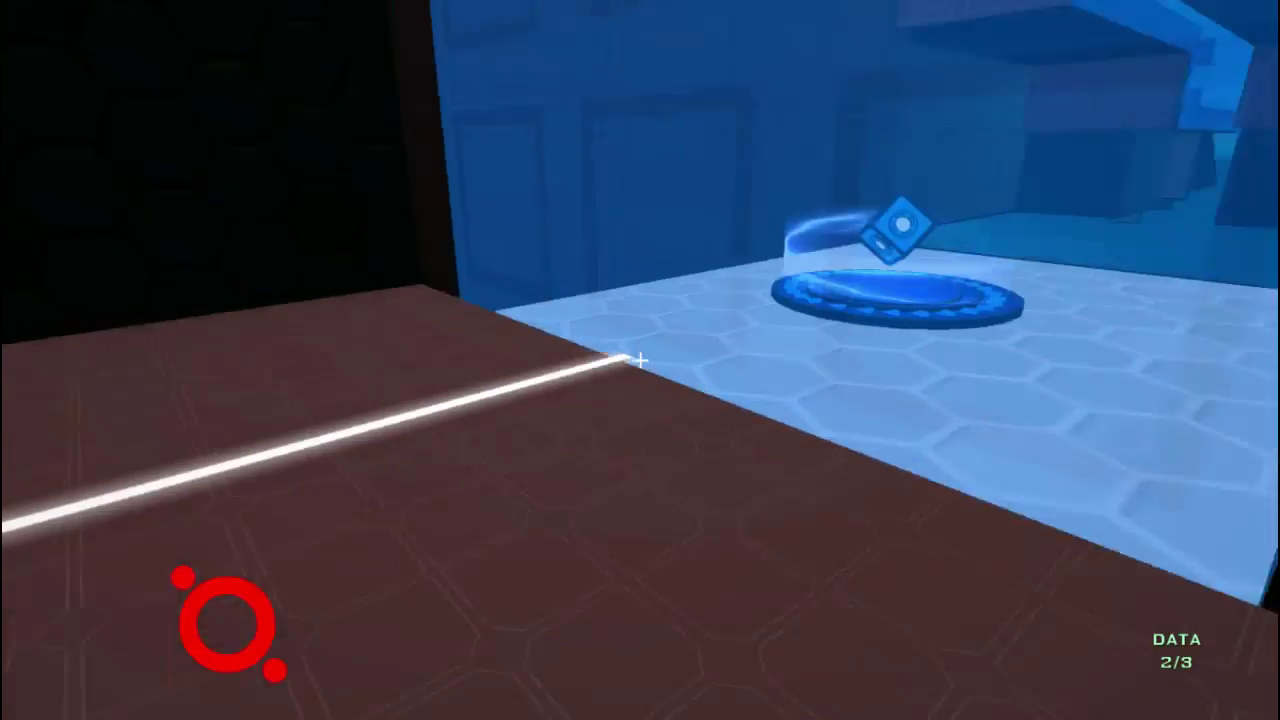
{"action": "key", "text": "w"}
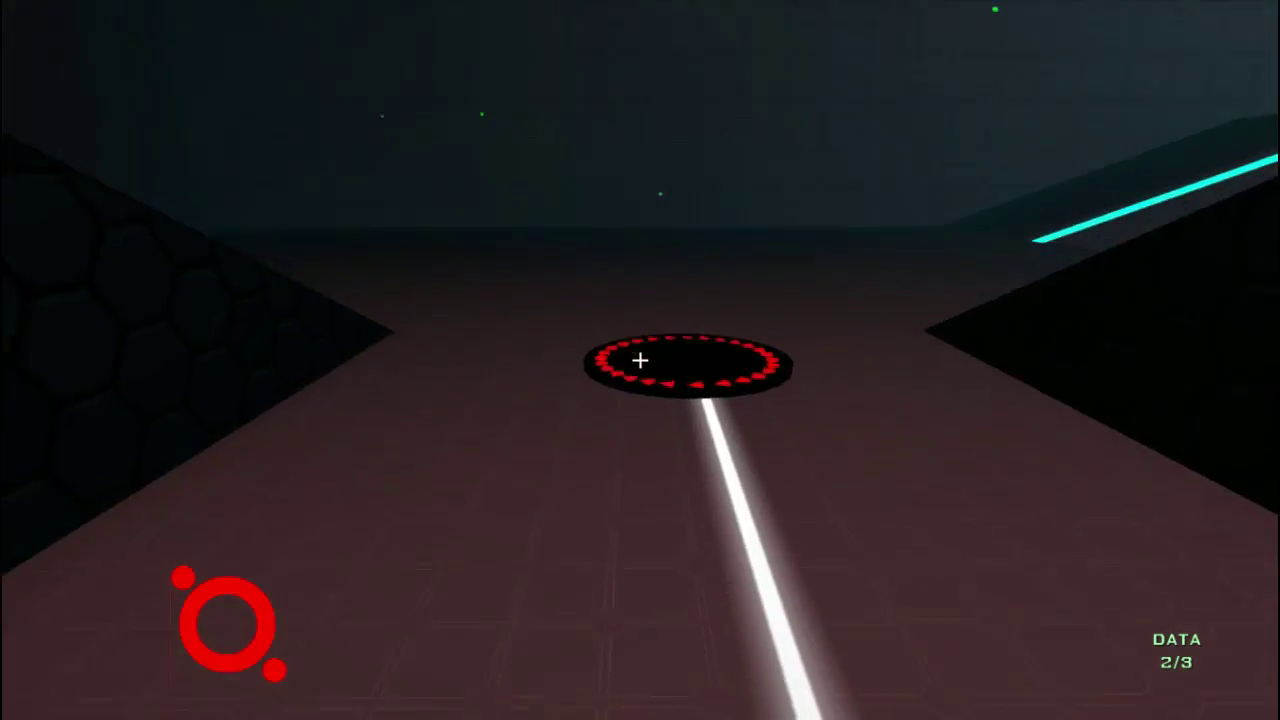
{"action": "key", "text": "w"}
{"action": "key", "text": "w"}
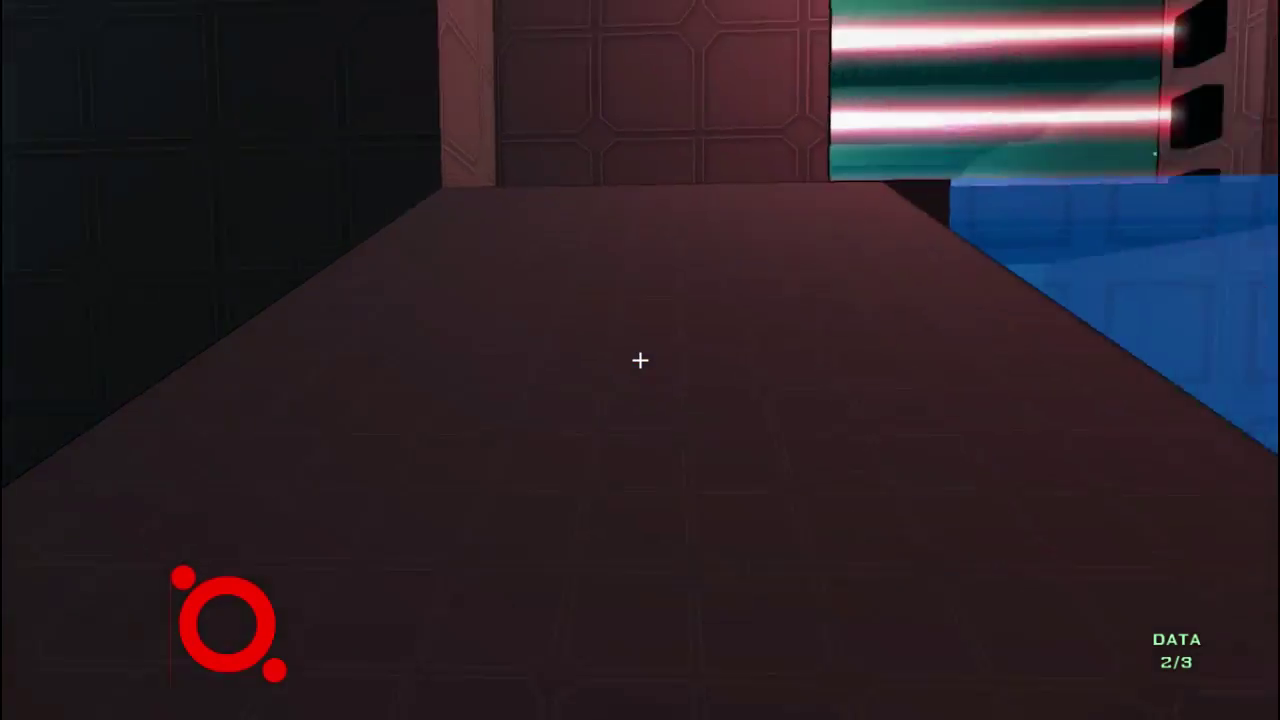
{"action": "key", "text": "w"}
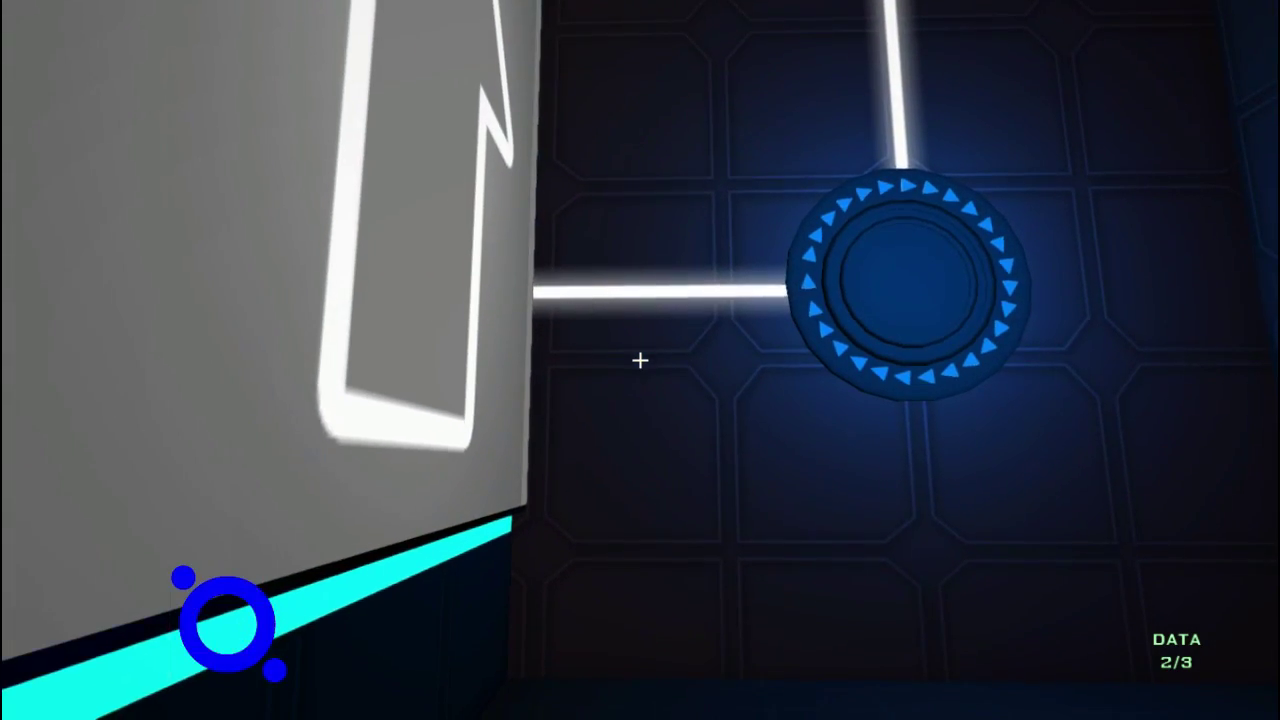
- Jump up across the glowing cyan-edged blocks past the red-marked block
{"action": "key", "text": "s"}
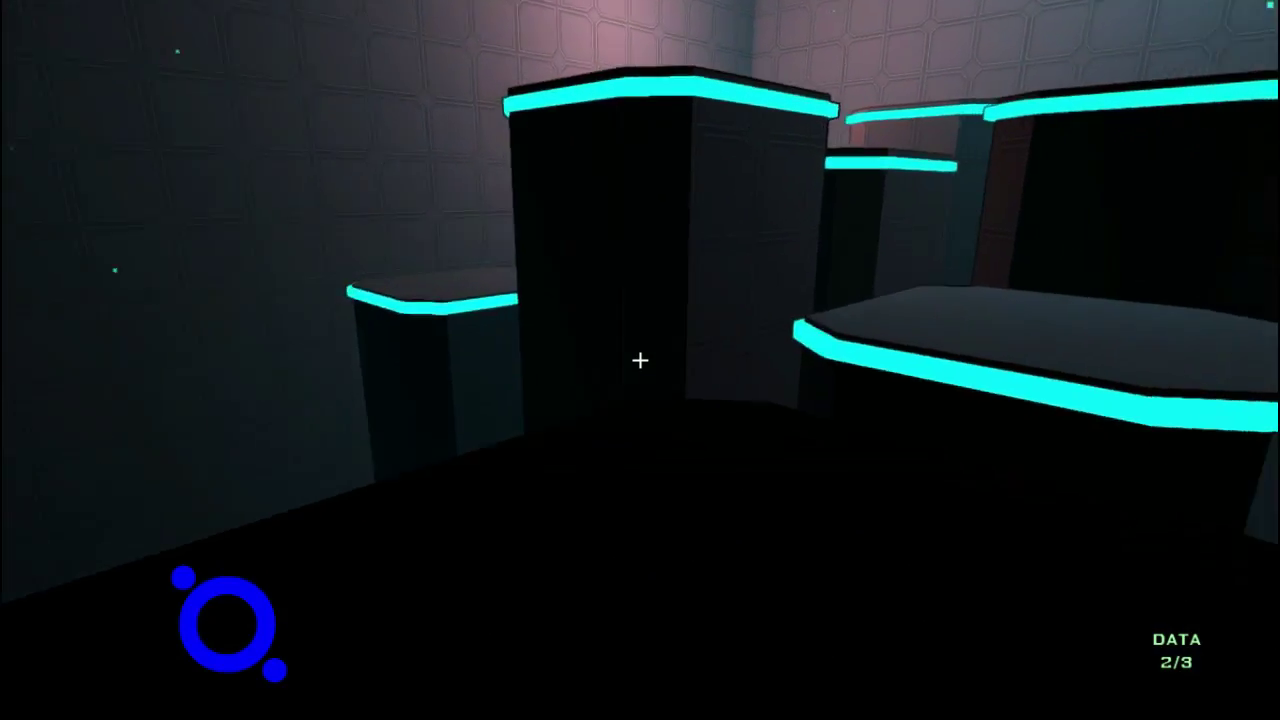
{"action": "key", "text": "w"}
{"action": "key", "text": "space"}
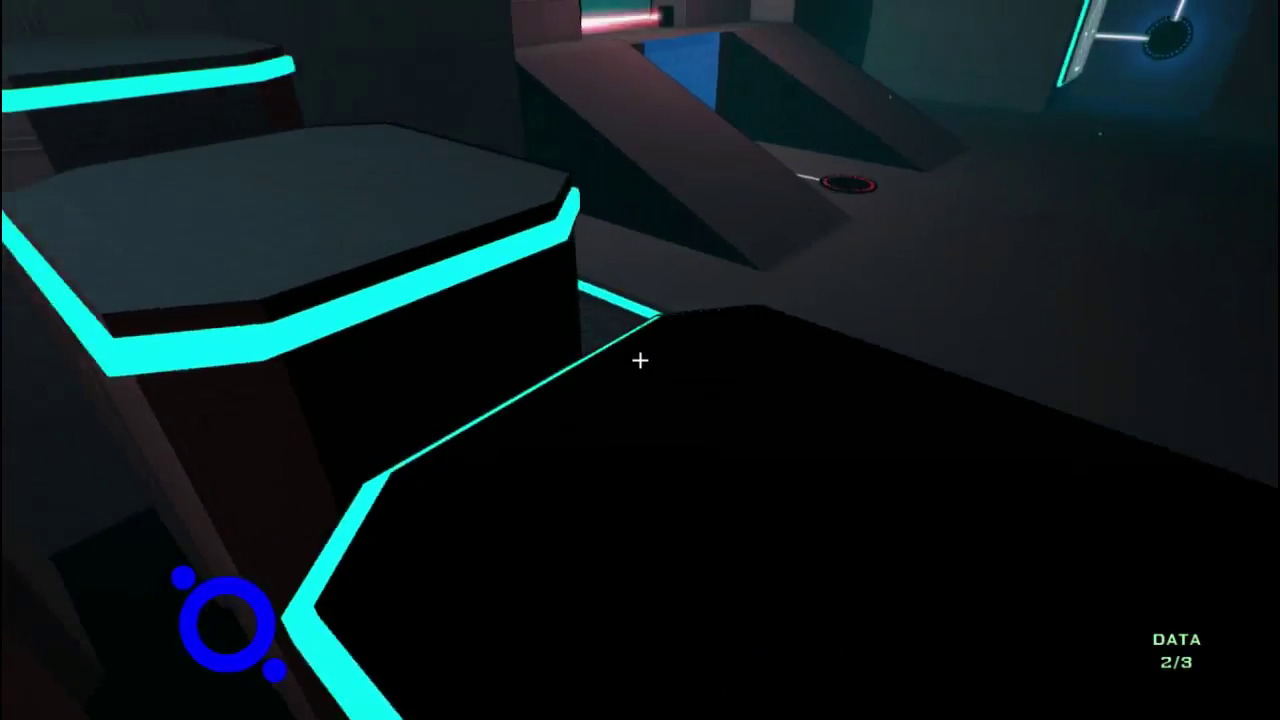
{"action": "key", "text": "w"}
{"action": "key", "text": "space"}
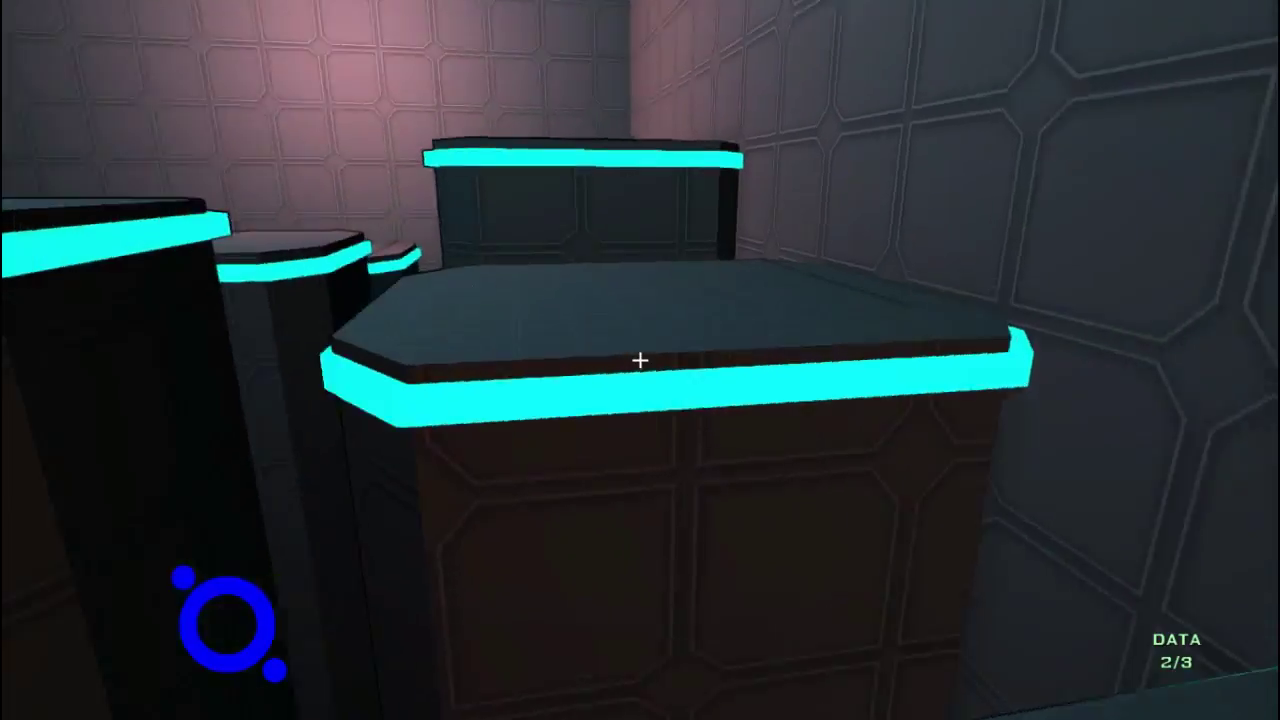
{"action": "key", "text": "w"}
{"action": "key", "text": "space"}
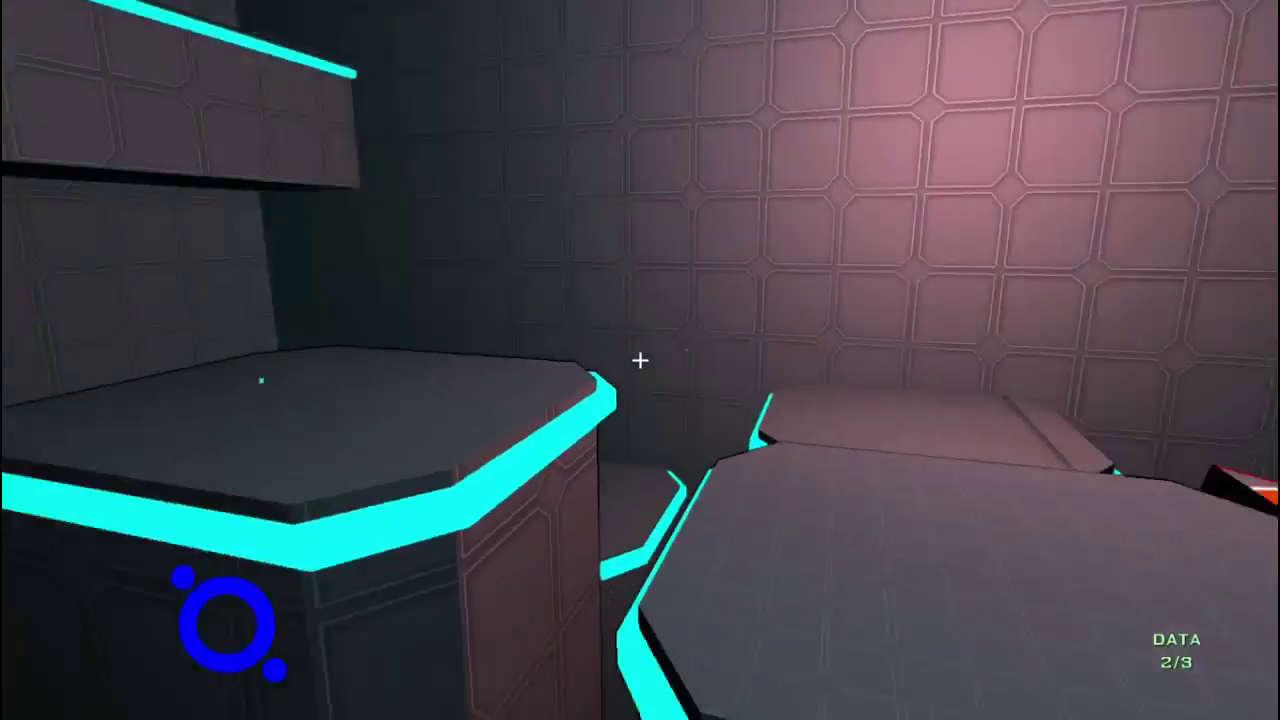
{"action": "key", "text": "w"}
{"action": "key", "text": "space"}
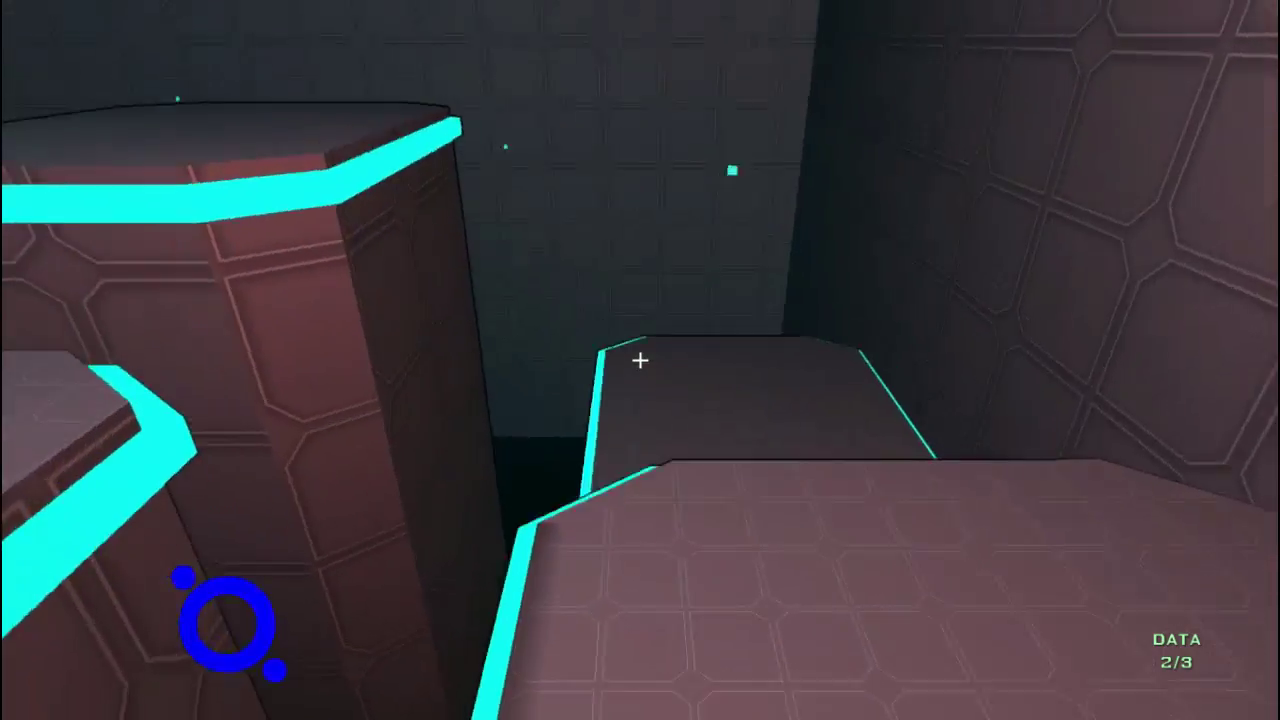
- Launch from the red arrow block into the teal room and take the dispenser's red cube
{"action": "key", "text": "w"}
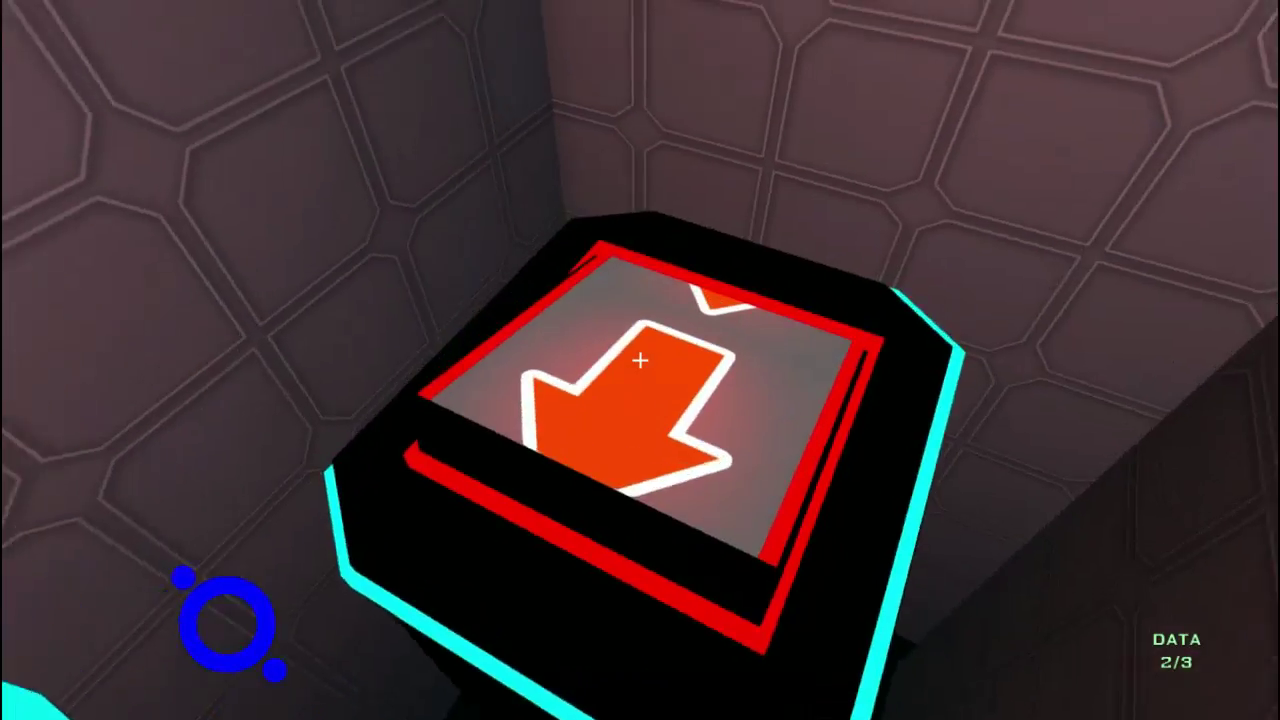
{"action": "key", "text": "w"}
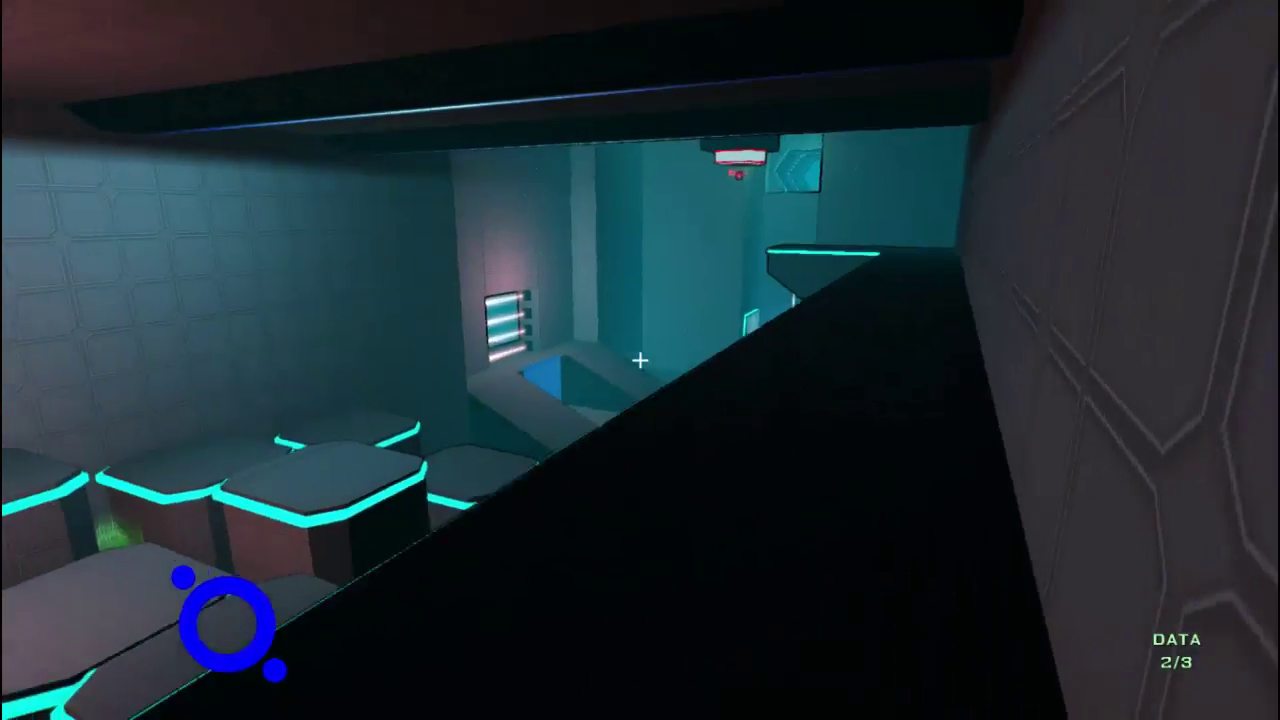
{"action": "key", "text": "w"}
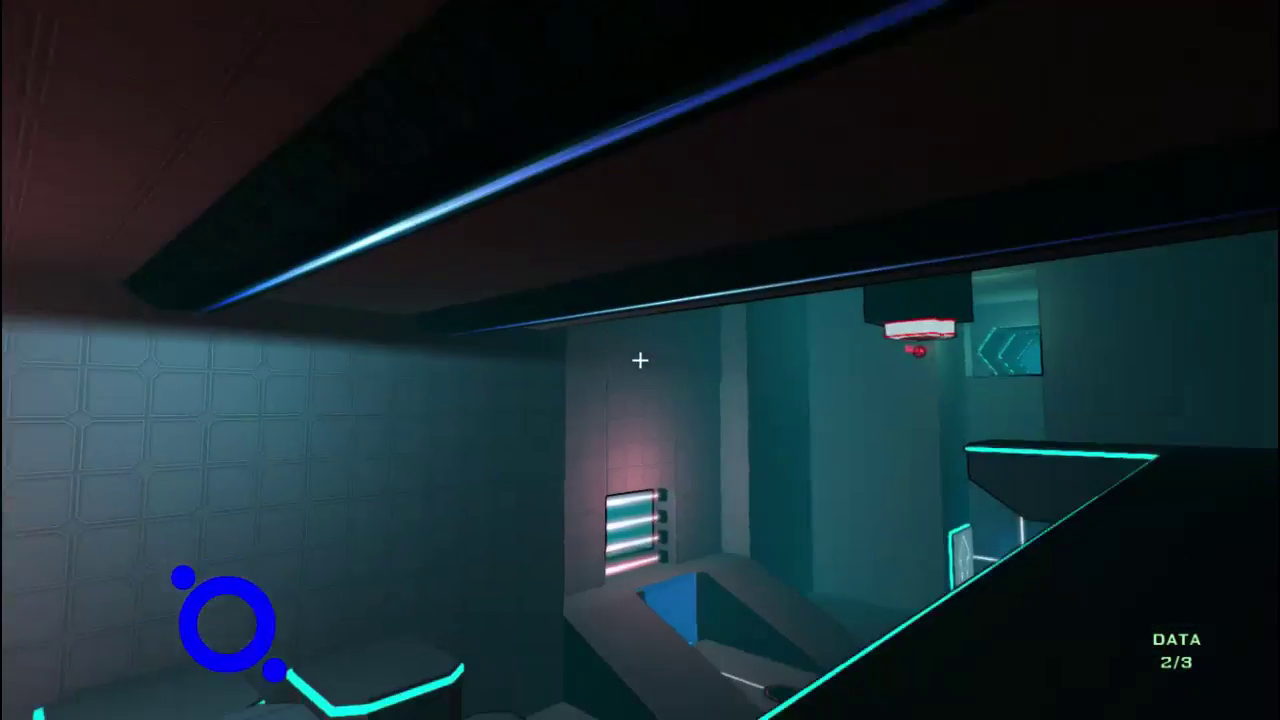
{"action": "key", "text": "w"}
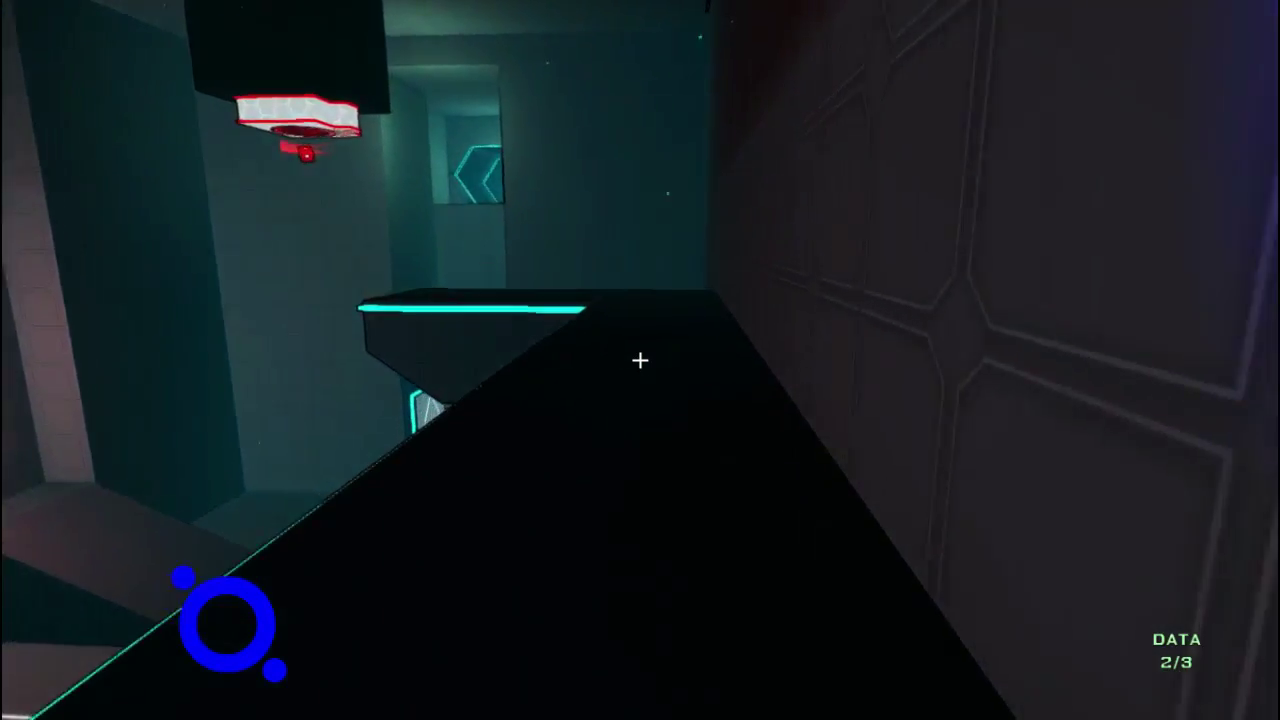
{"action": "key", "text": "w"}
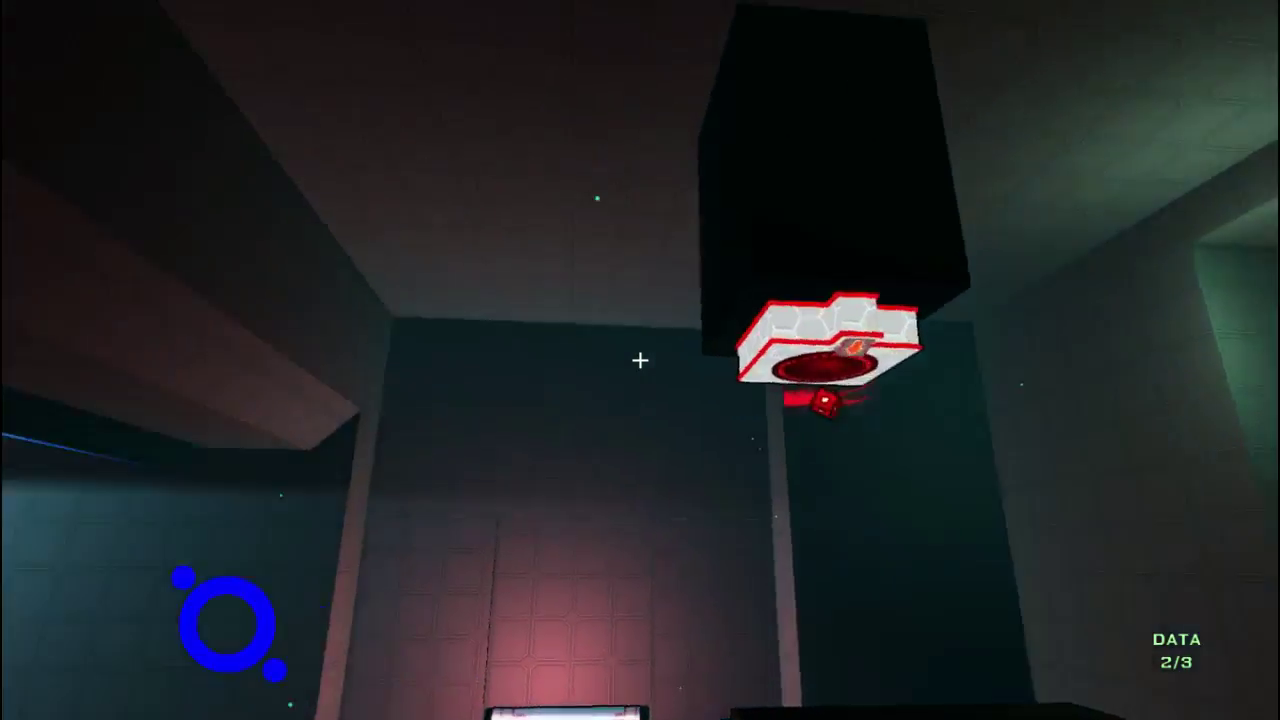
{"action": "key", "text": "w"}
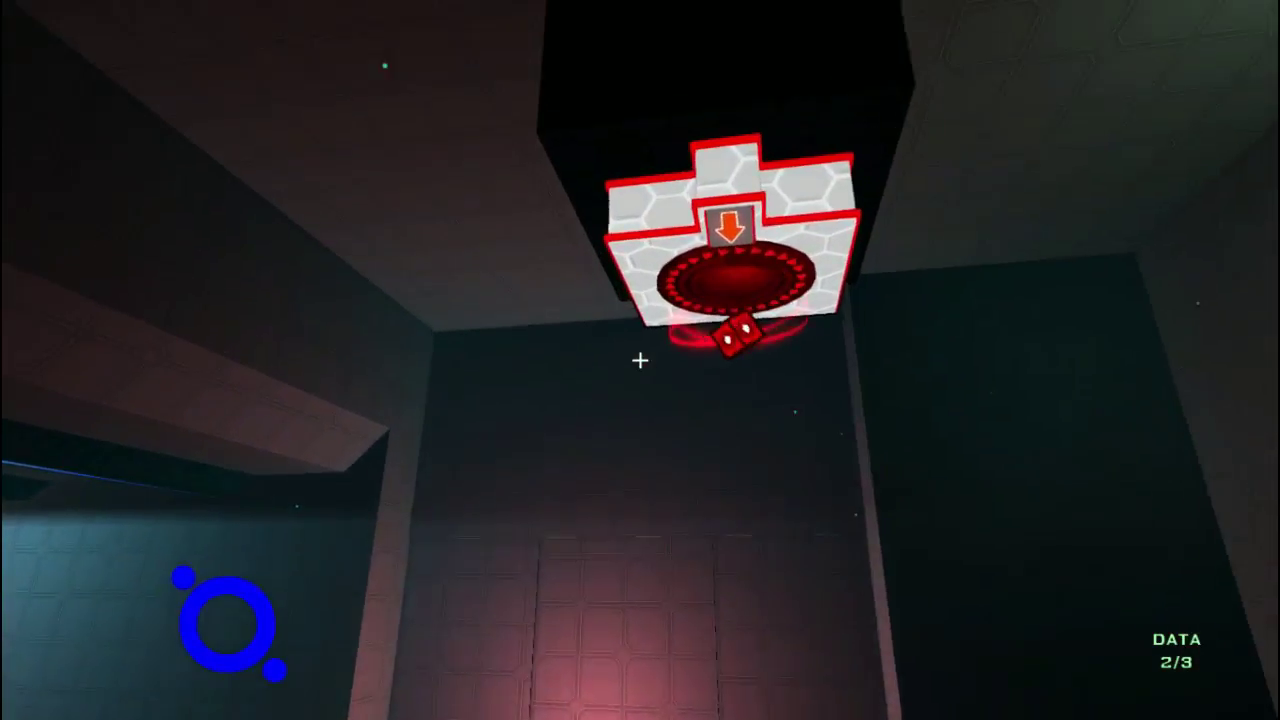
{"action": "key", "text": "e"}
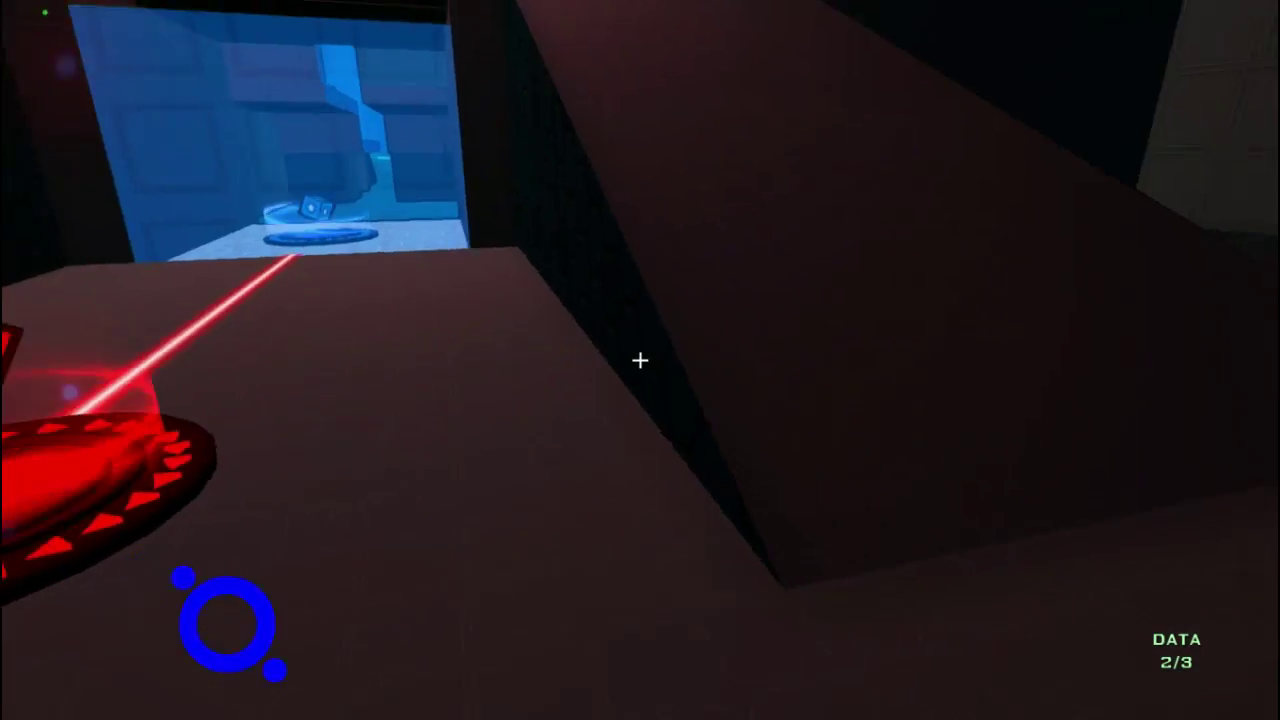
- Grab the cube from its pad, pass the red pad, and cross the dark room toward the teal corridor
{"action": "key", "text": "w"}
{"action": "key", "text": "w"}
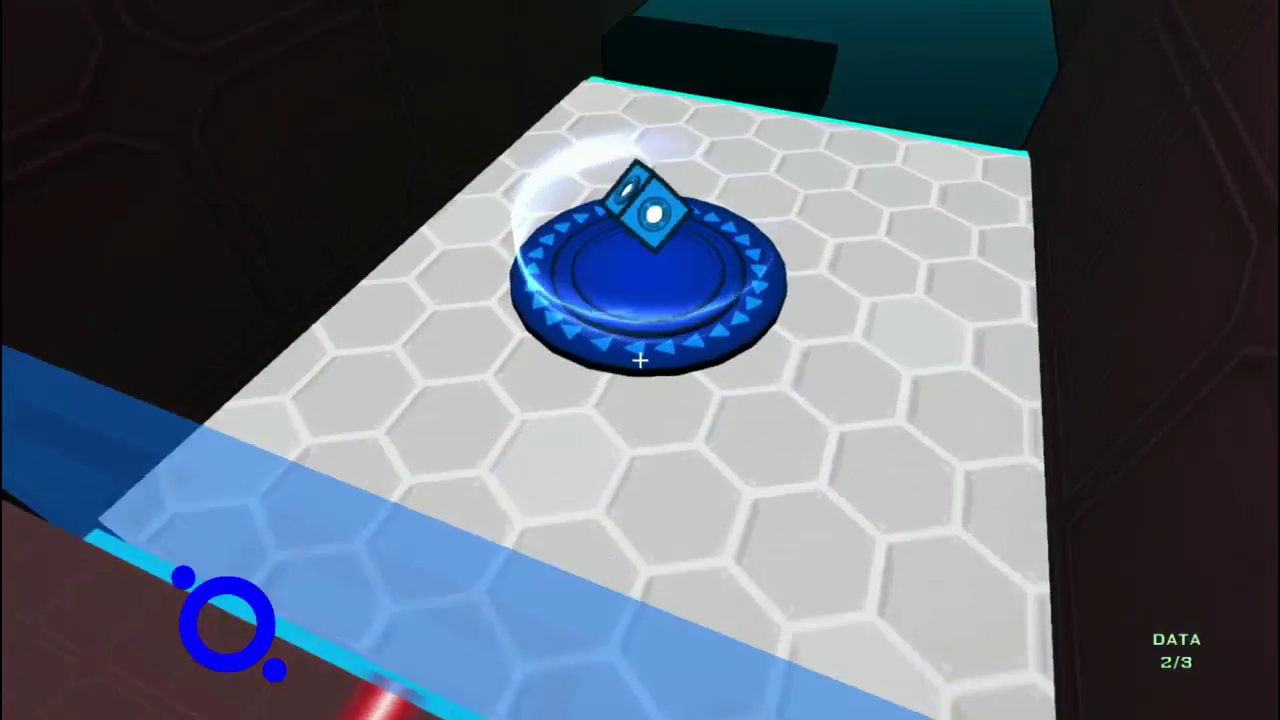
{"action": "key", "text": "e"}
{"action": "key", "text": "e"}
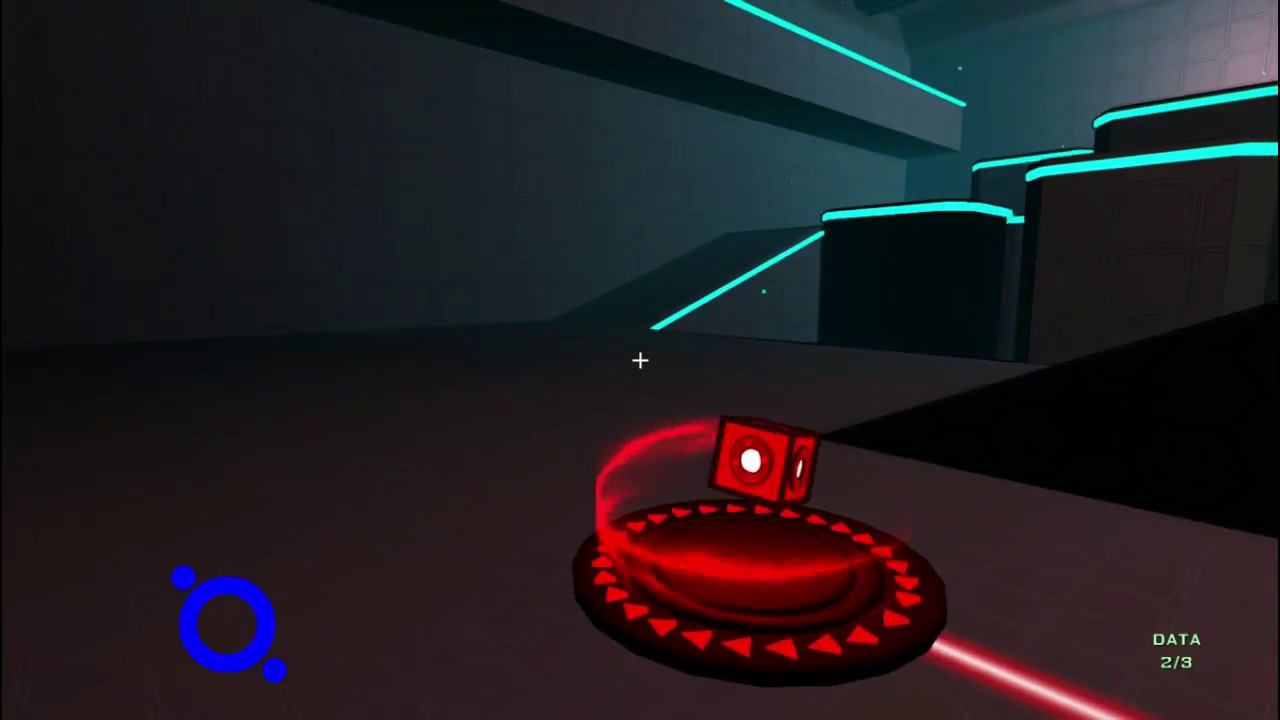
{"action": "key", "text": "w"}
{"action": "key", "text": "w"}
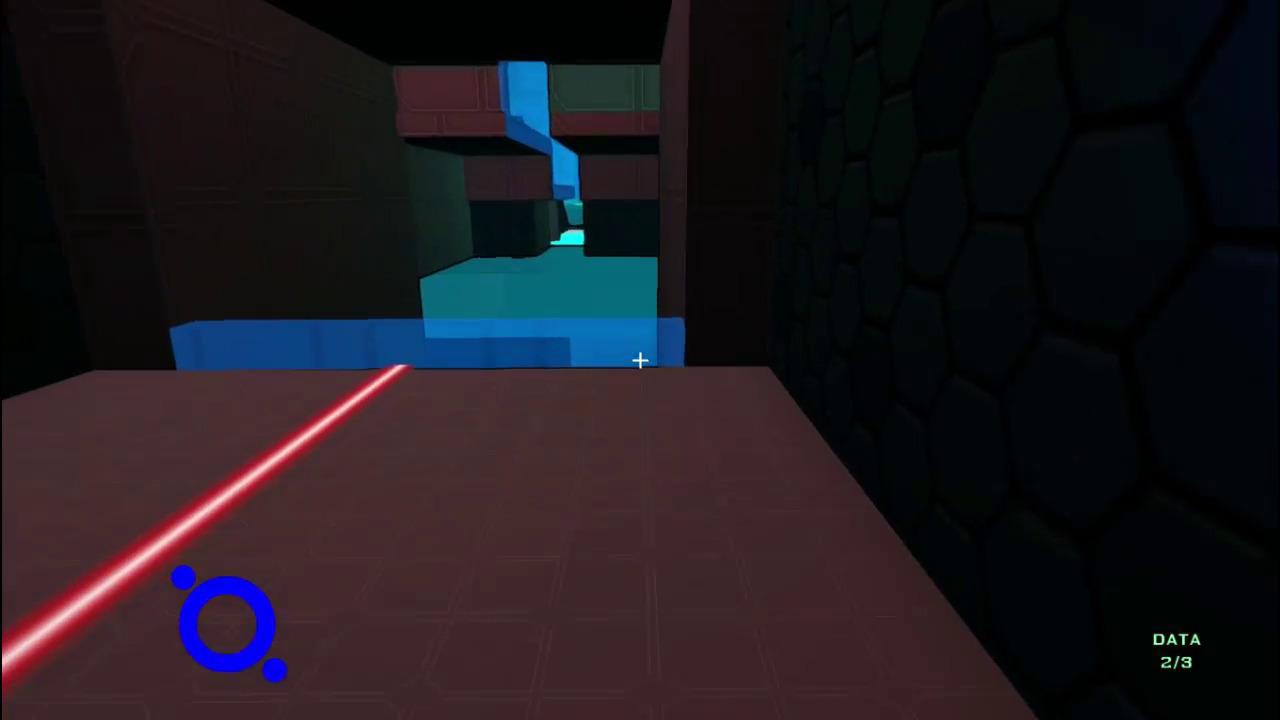
{"action": "key", "text": "w"}
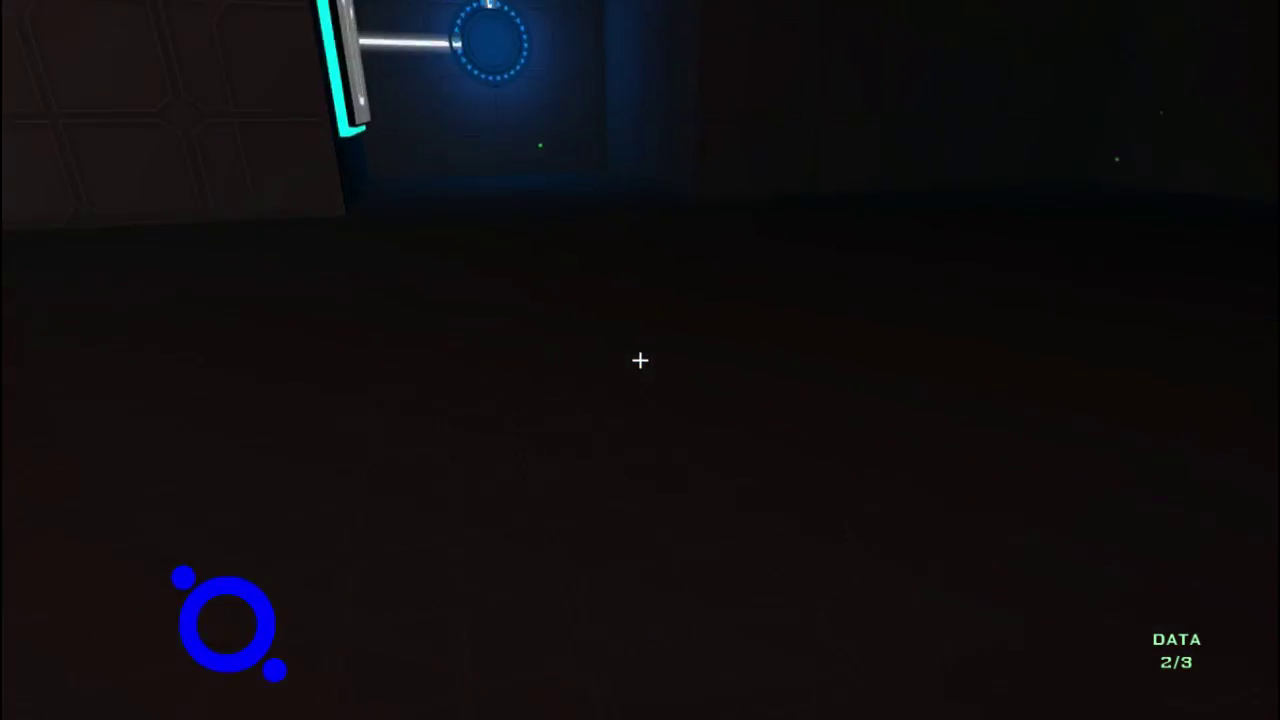
{"action": "key", "text": "w"}
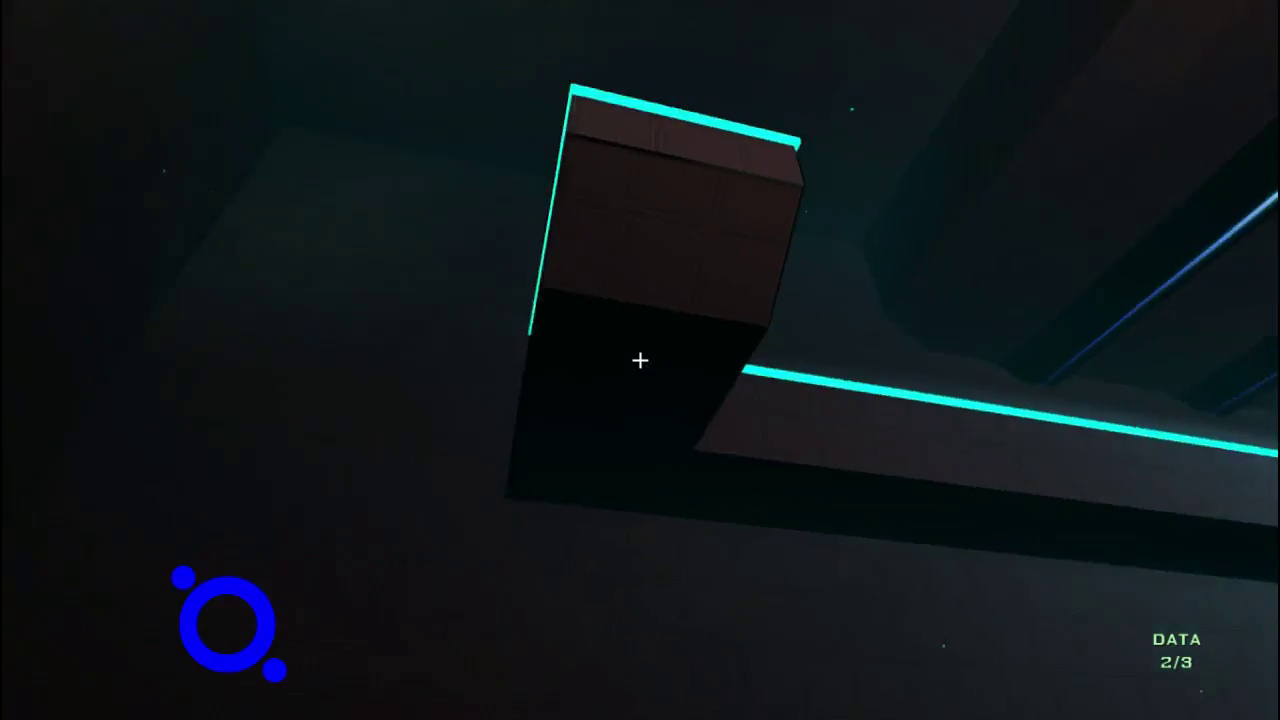
{"action": "key", "text": "w"}
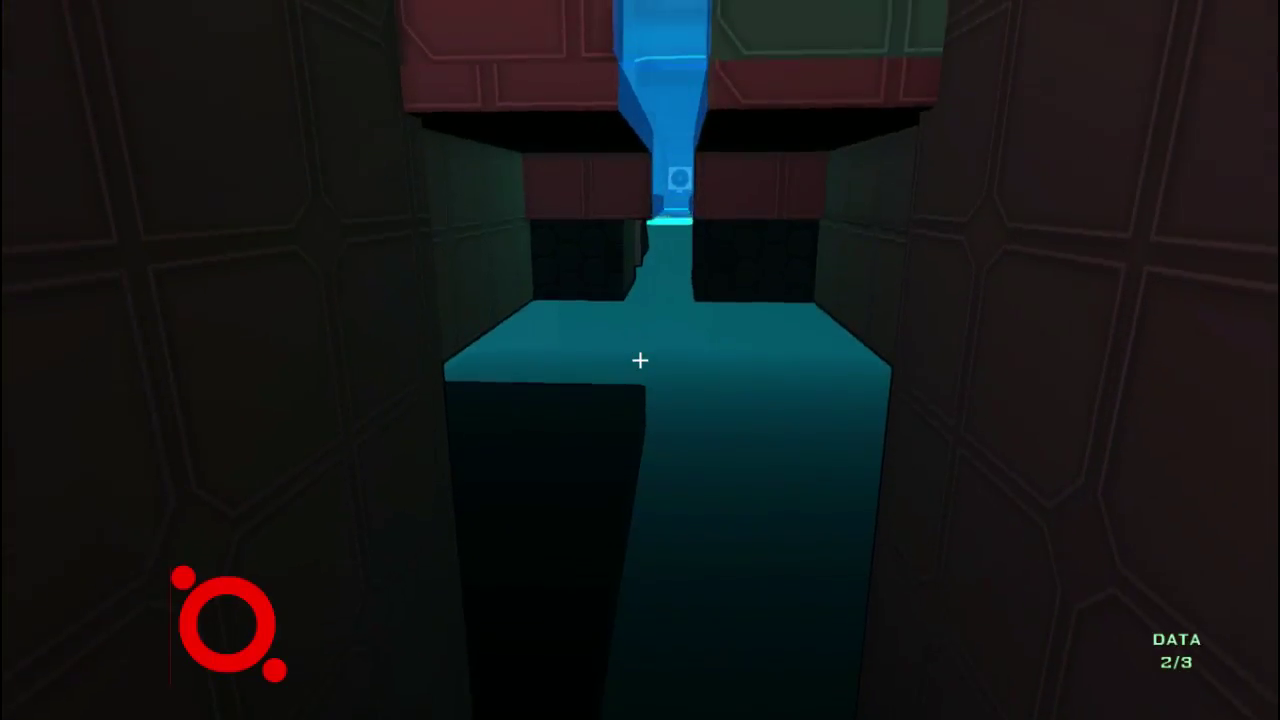
- Pass the laser wall into the red room and follow the walkway toward the arrow panel
{"action": "key", "text": "w"}
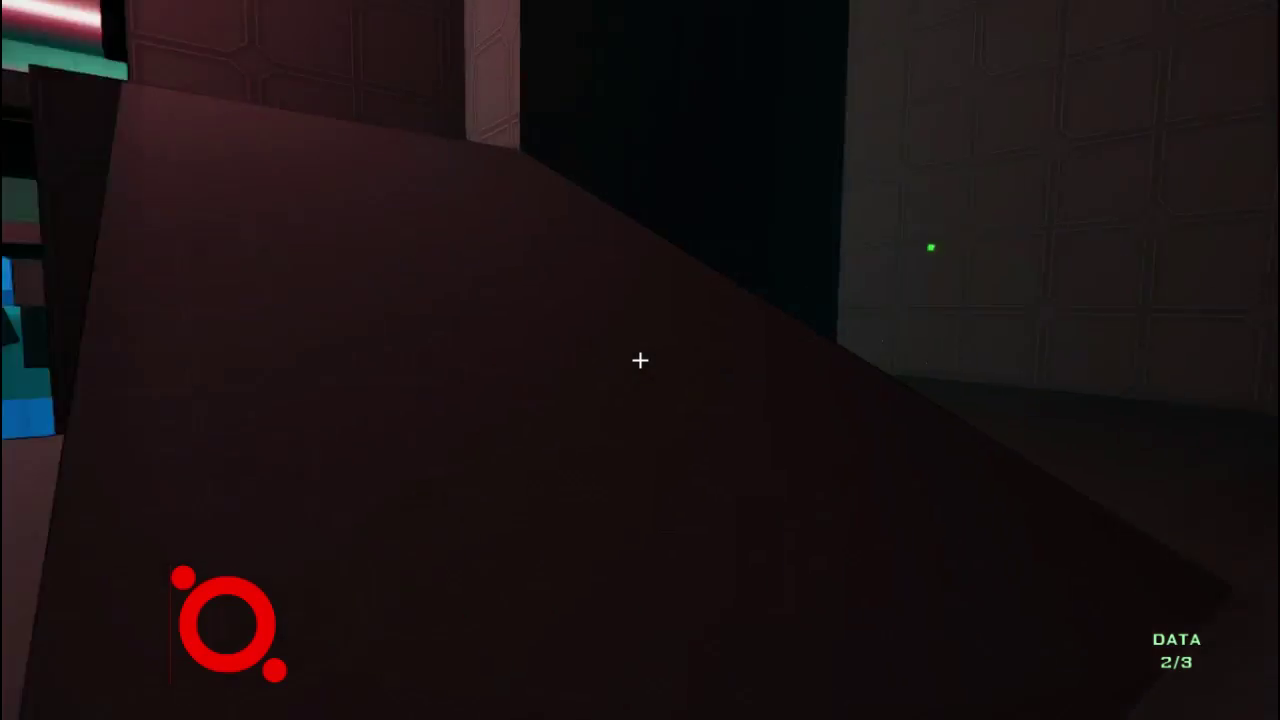
{"action": "key", "text": "w"}
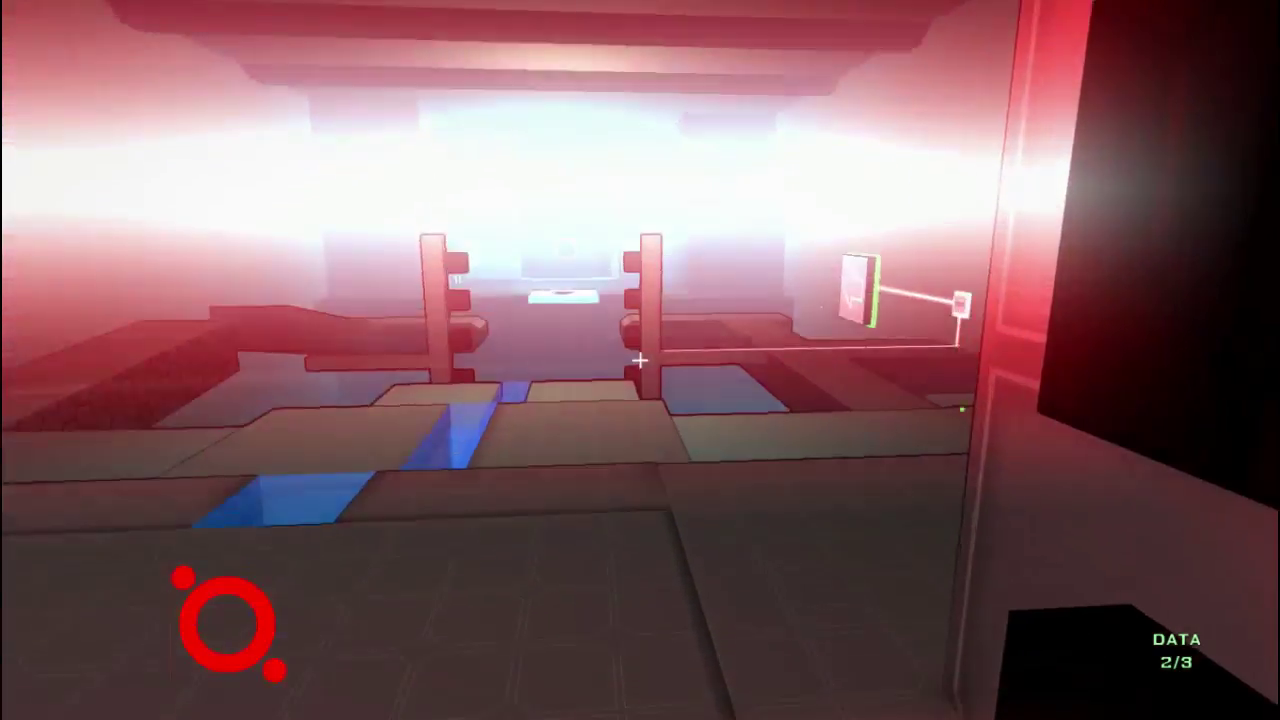
{"action": "key", "text": "w"}
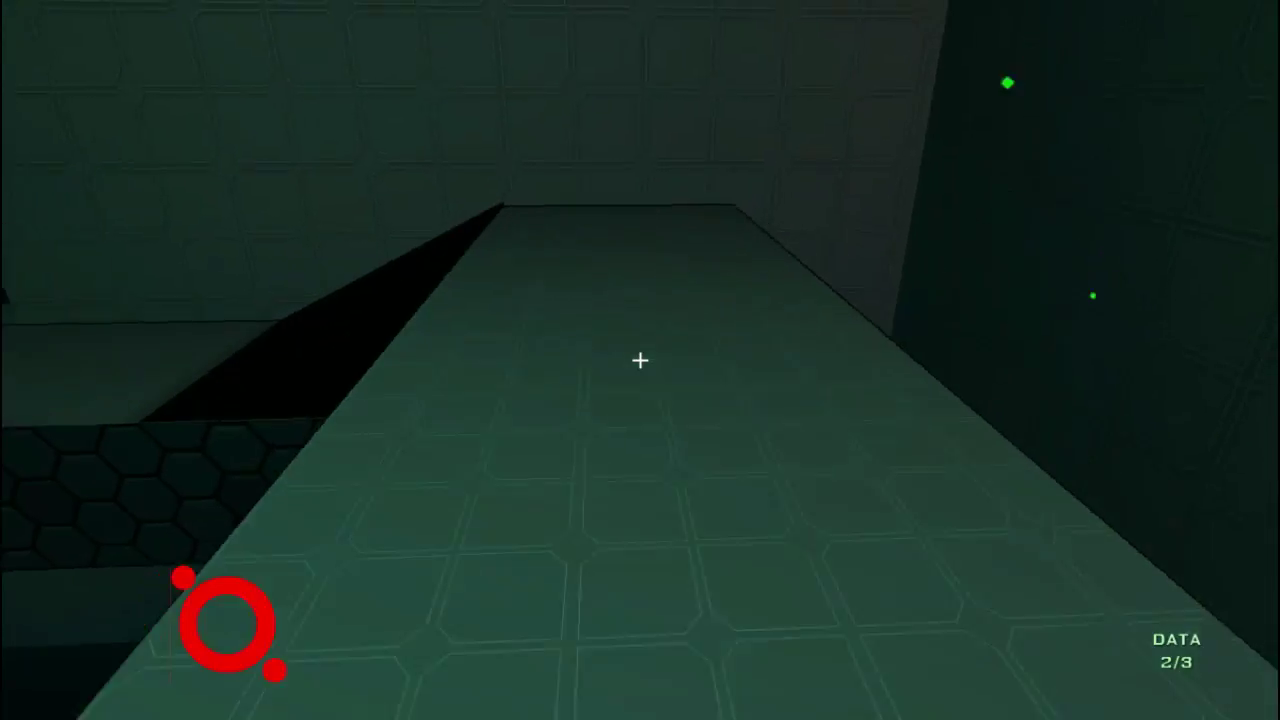
{"action": "key", "text": "w"}
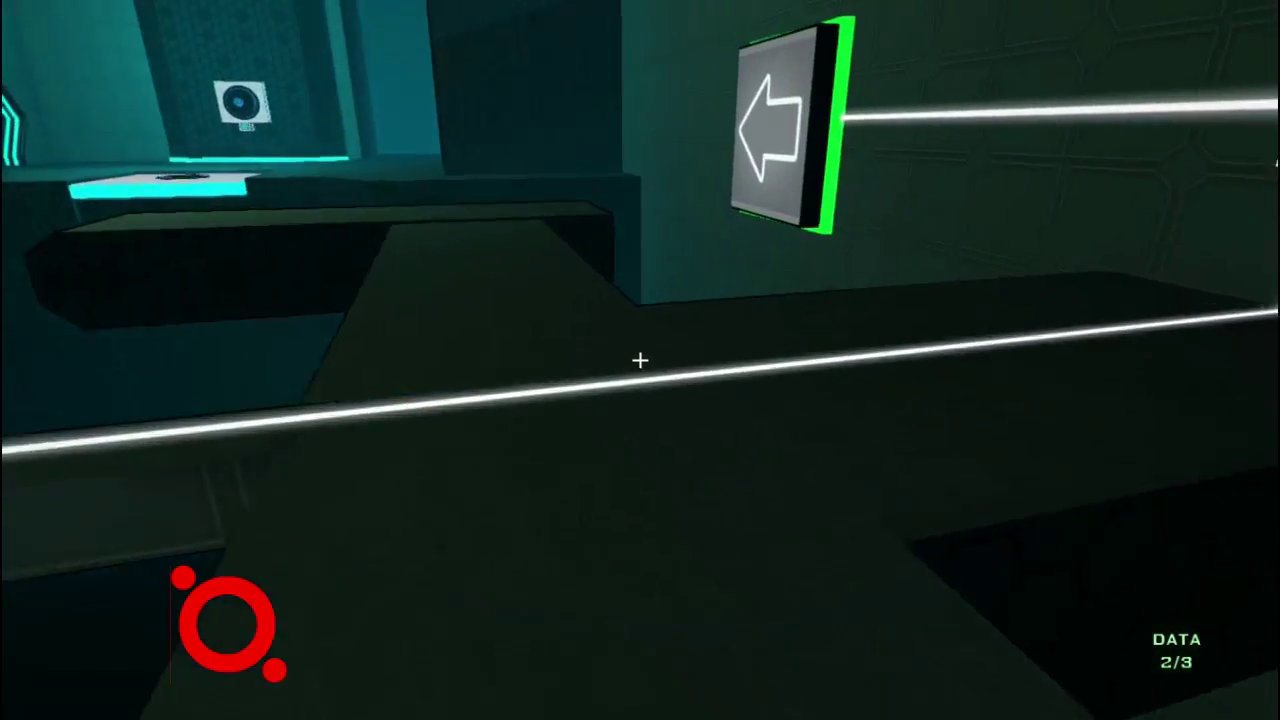
- Cross the ledge past the dark block to the green arrow panel and the dark floor below
{"action": "key", "text": "s"}
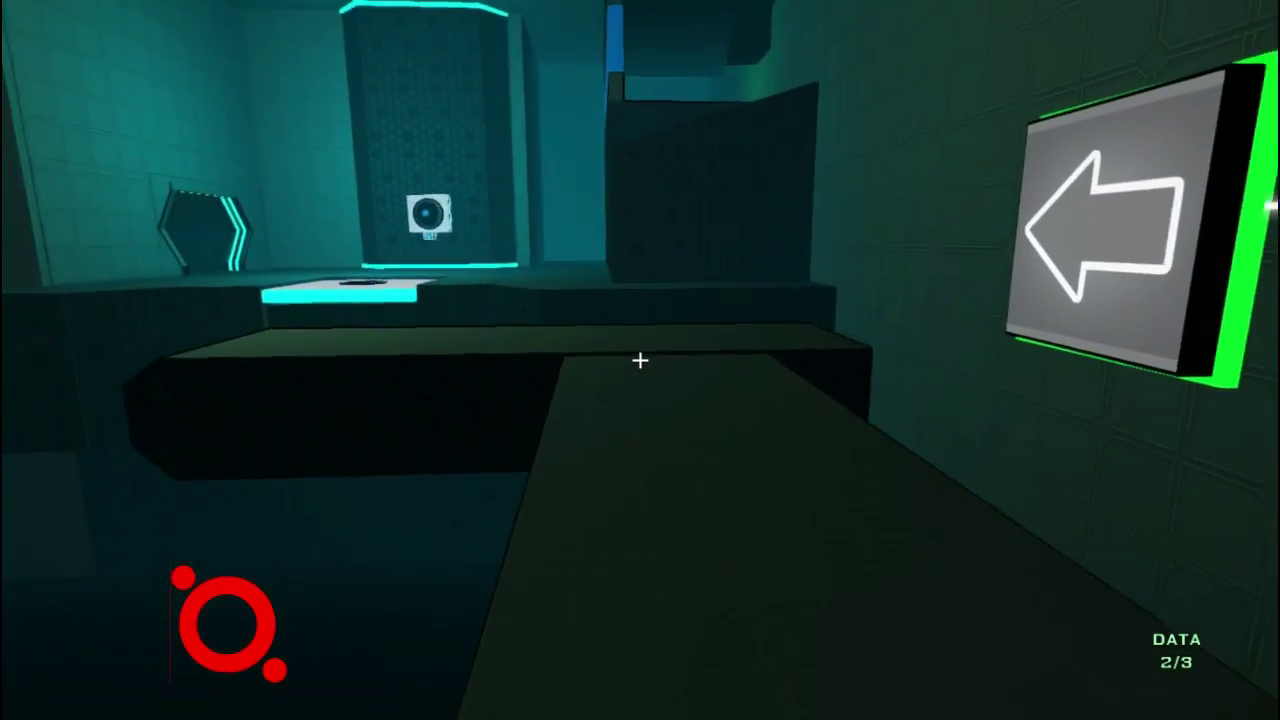
{"action": "key", "text": "w"}
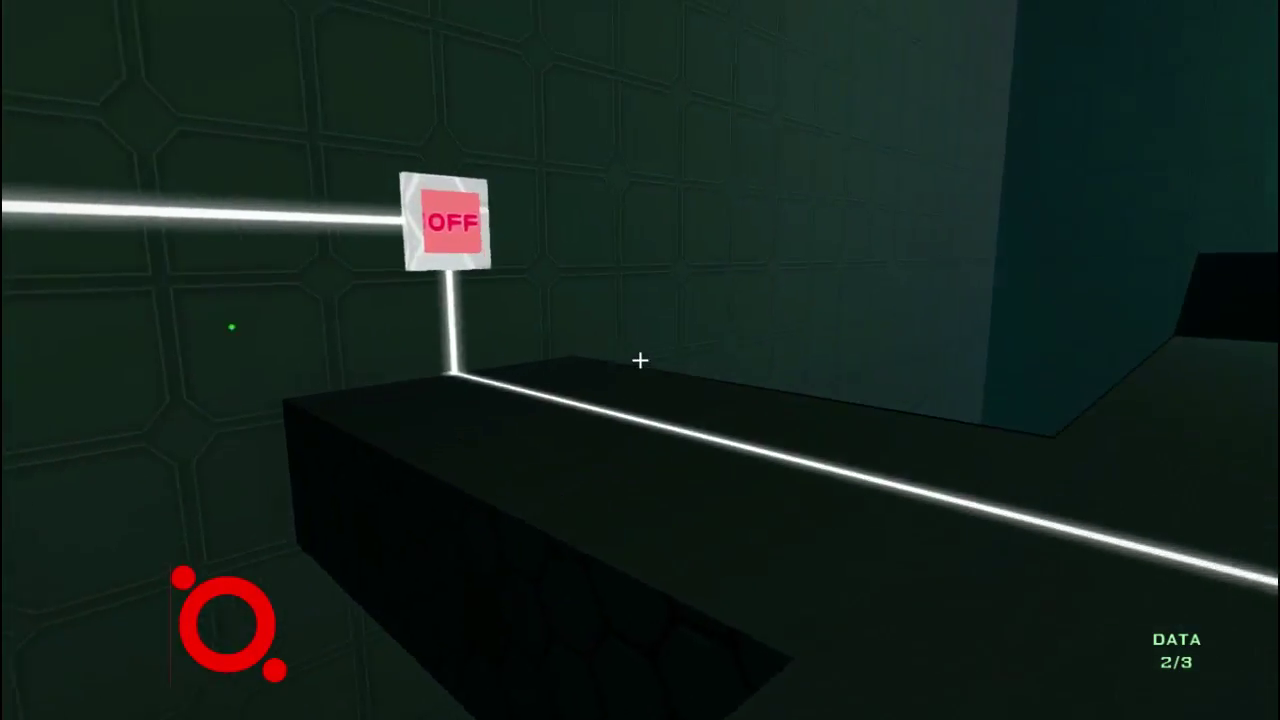
{"action": "key", "text": "s"}
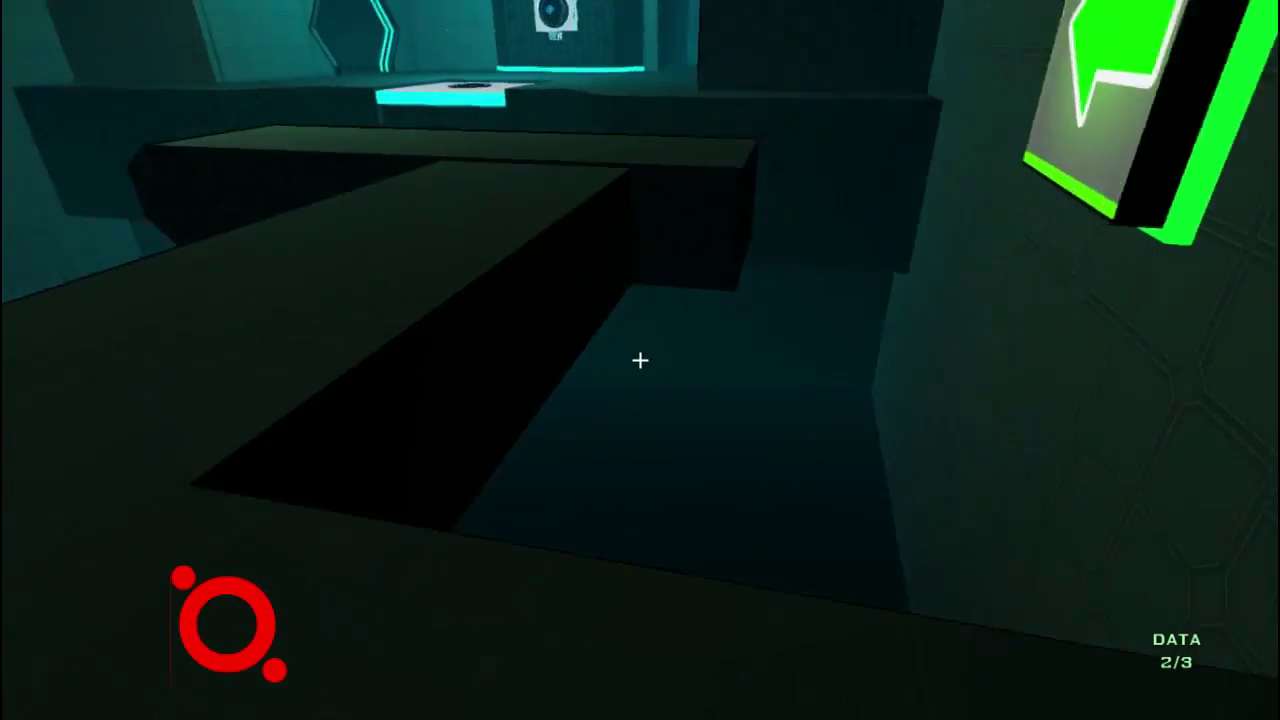
{"action": "key", "text": "w"}
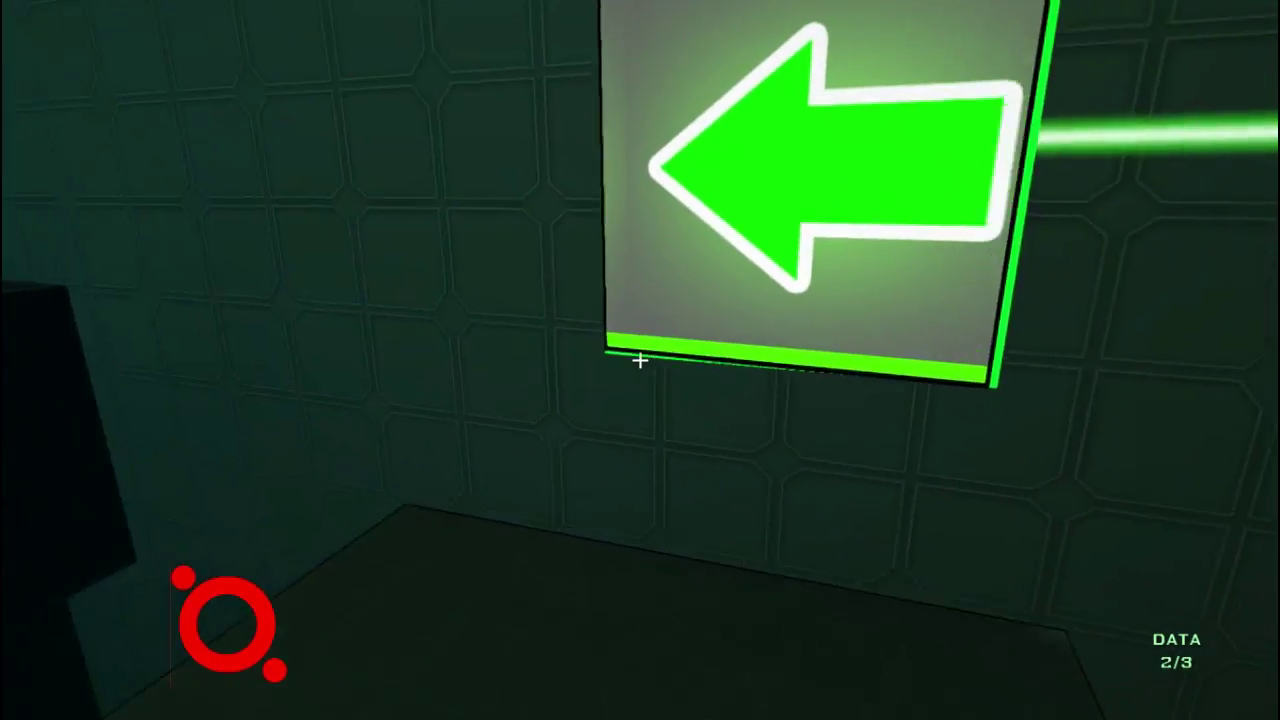
{"action": "key", "text": "w"}
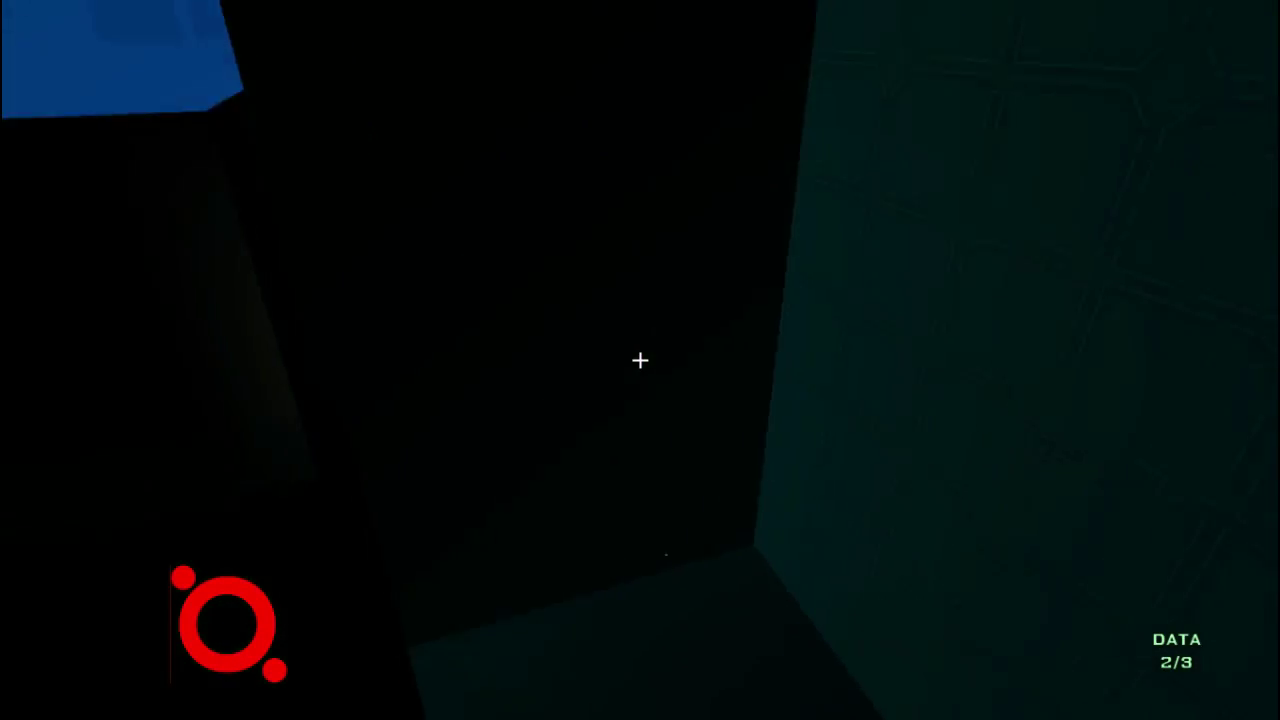
- Move the floating blue cube onto the blue pad
{"action": "key", "text": "w"}
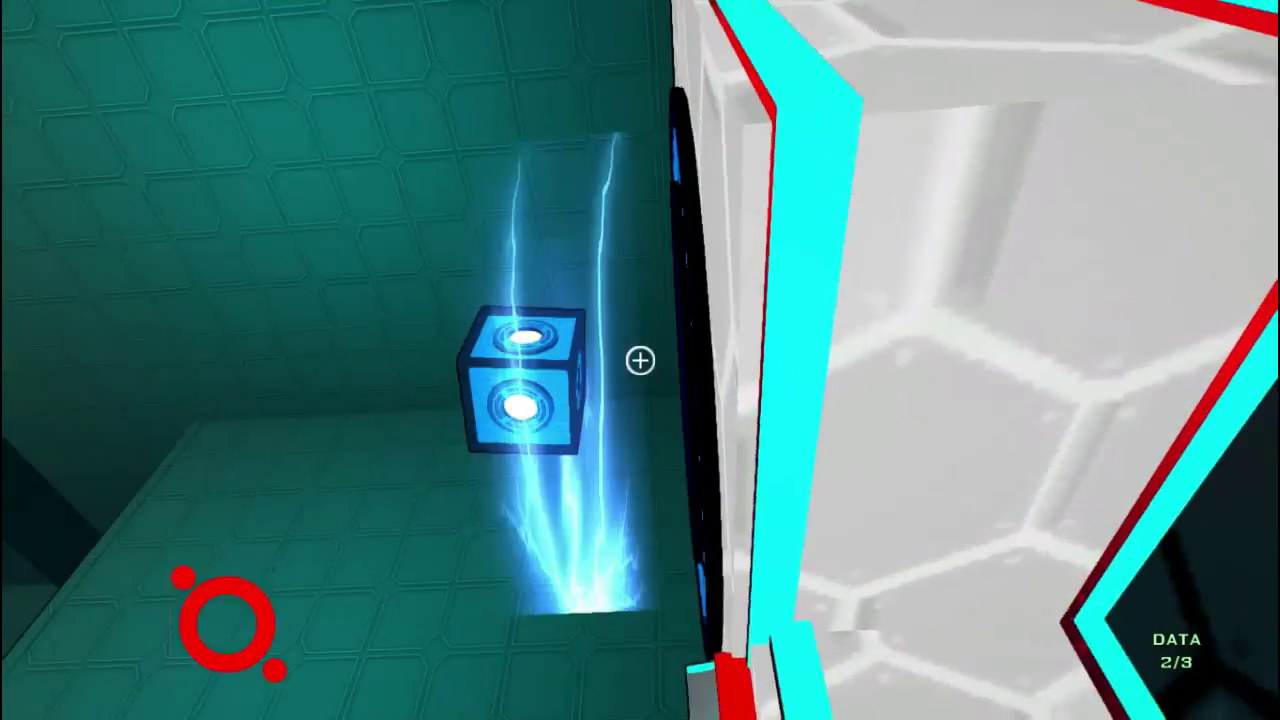
{"action": "left_click", "coordinate": [640, 360]}
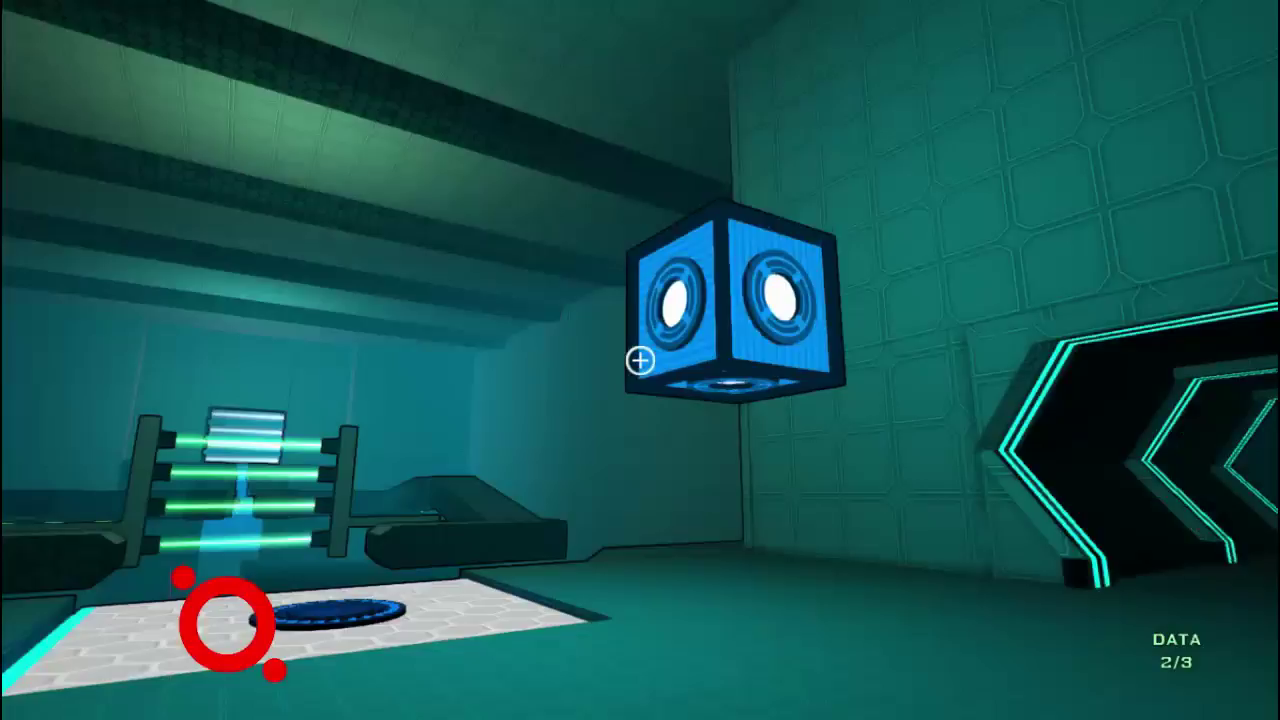
{"action": "left_click", "coordinate": [640, 360]}
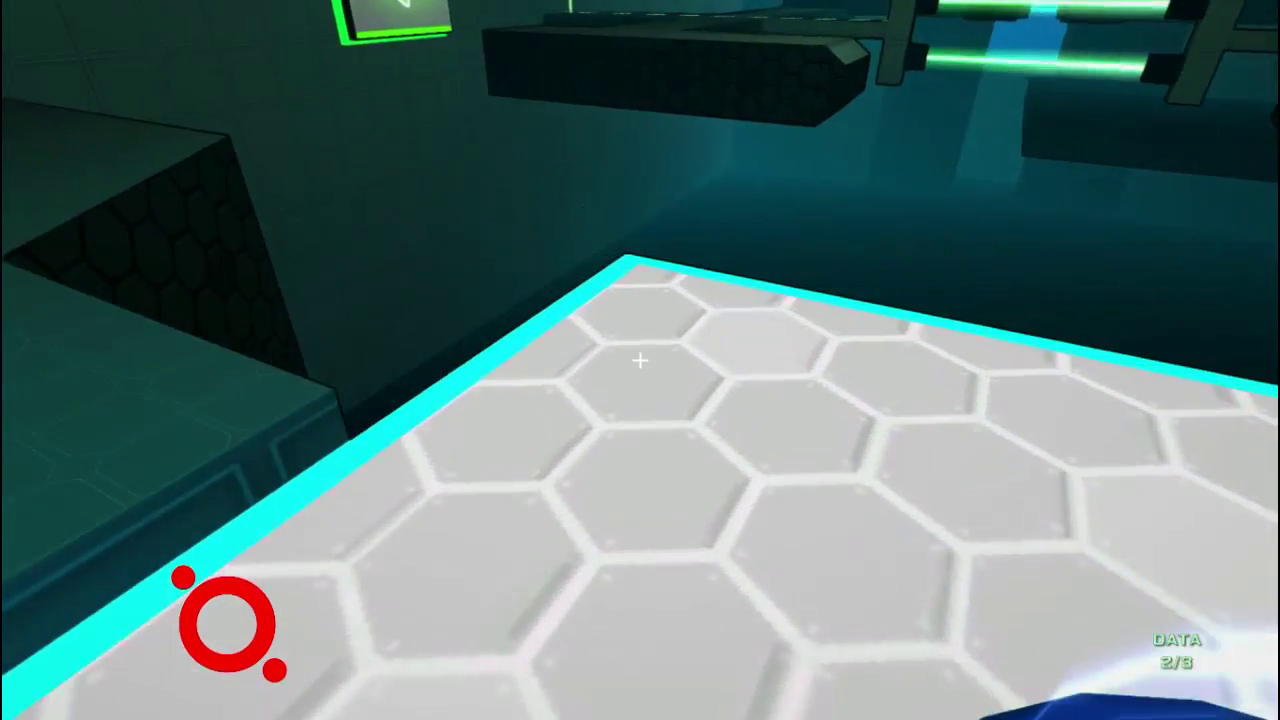
- Jump onto the dark hexagon block and walk along the platform to the ON switch
{"action": "key", "text": "w"}
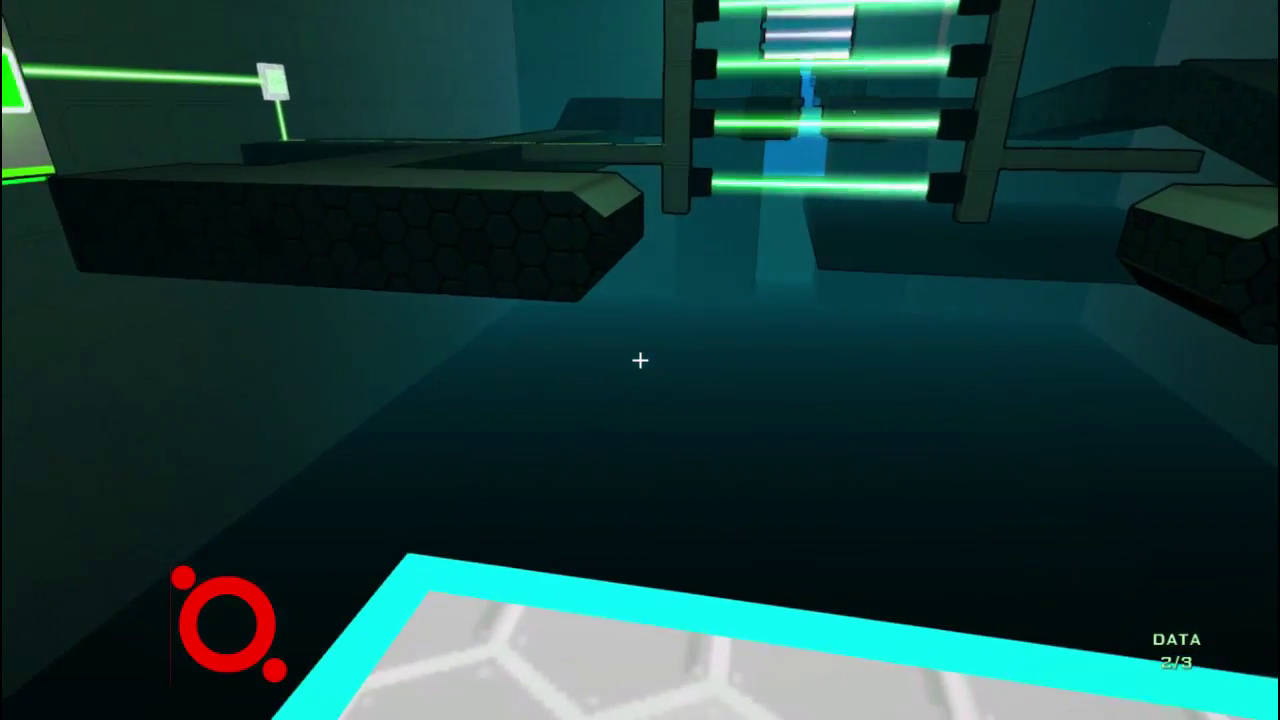
{"action": "key", "text": "w"}
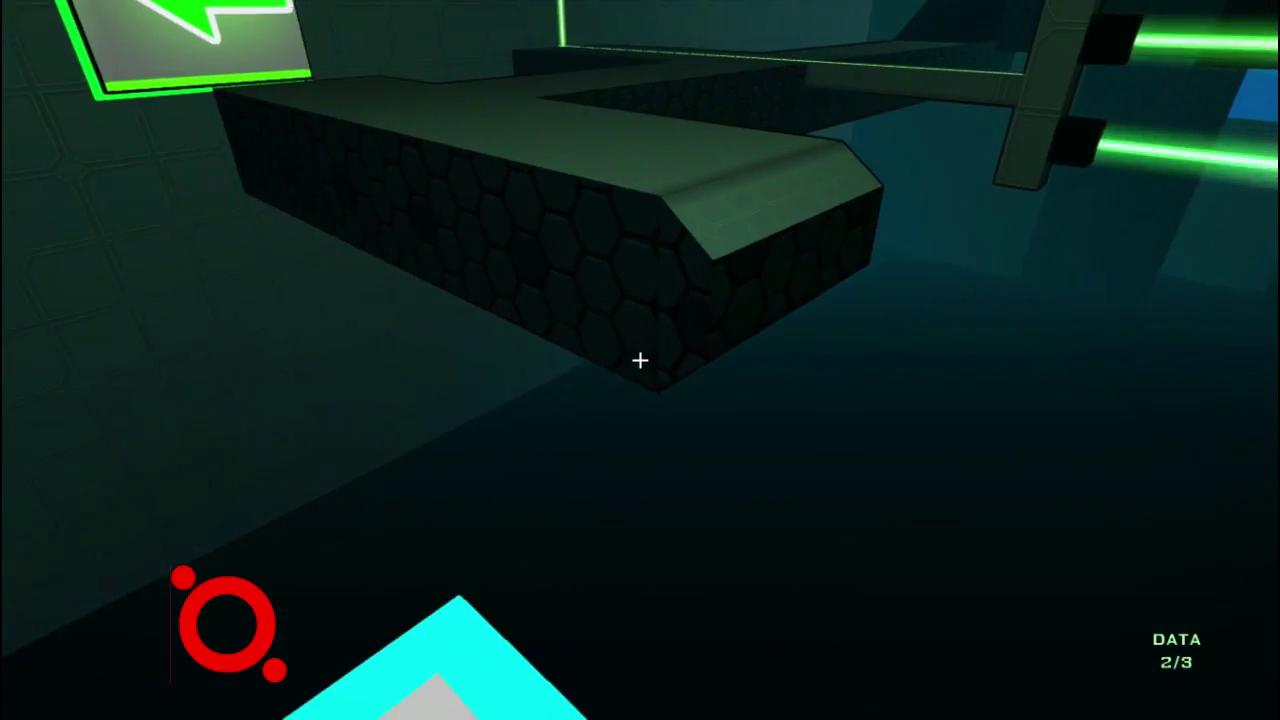
{"action": "key", "text": "space"}
{"action": "key", "text": "w"}
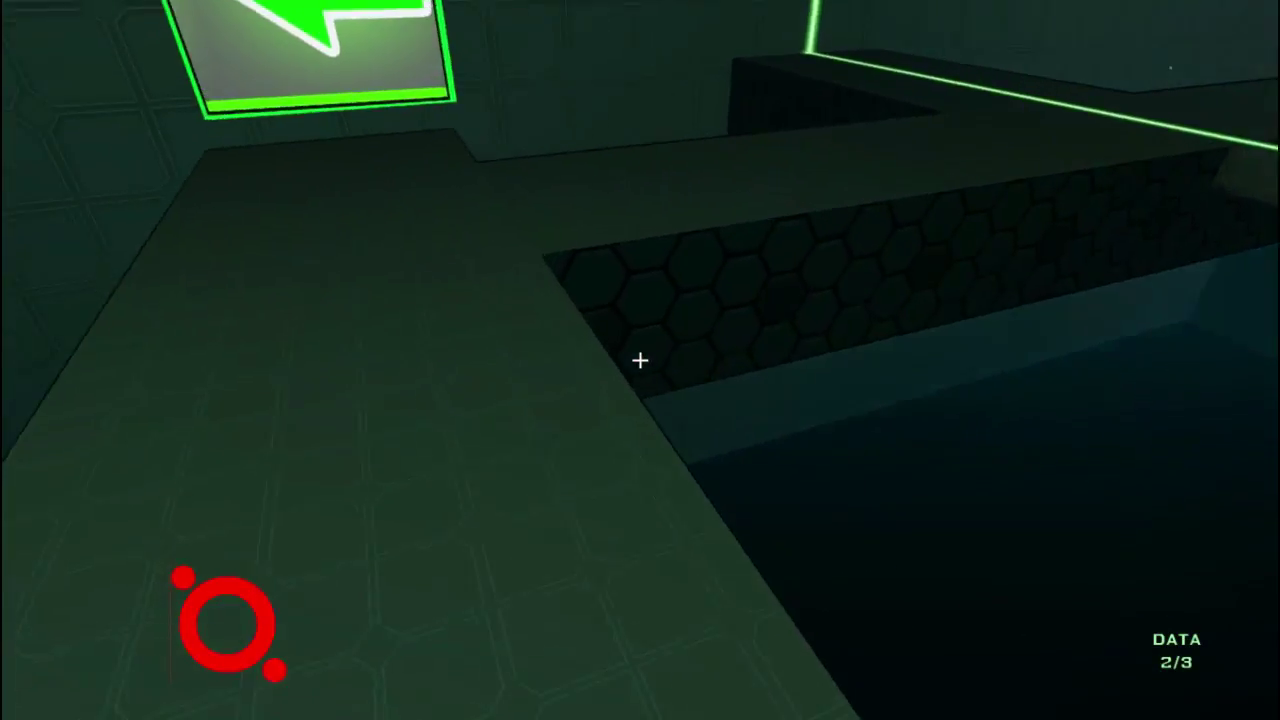
{"action": "key", "text": "w"}
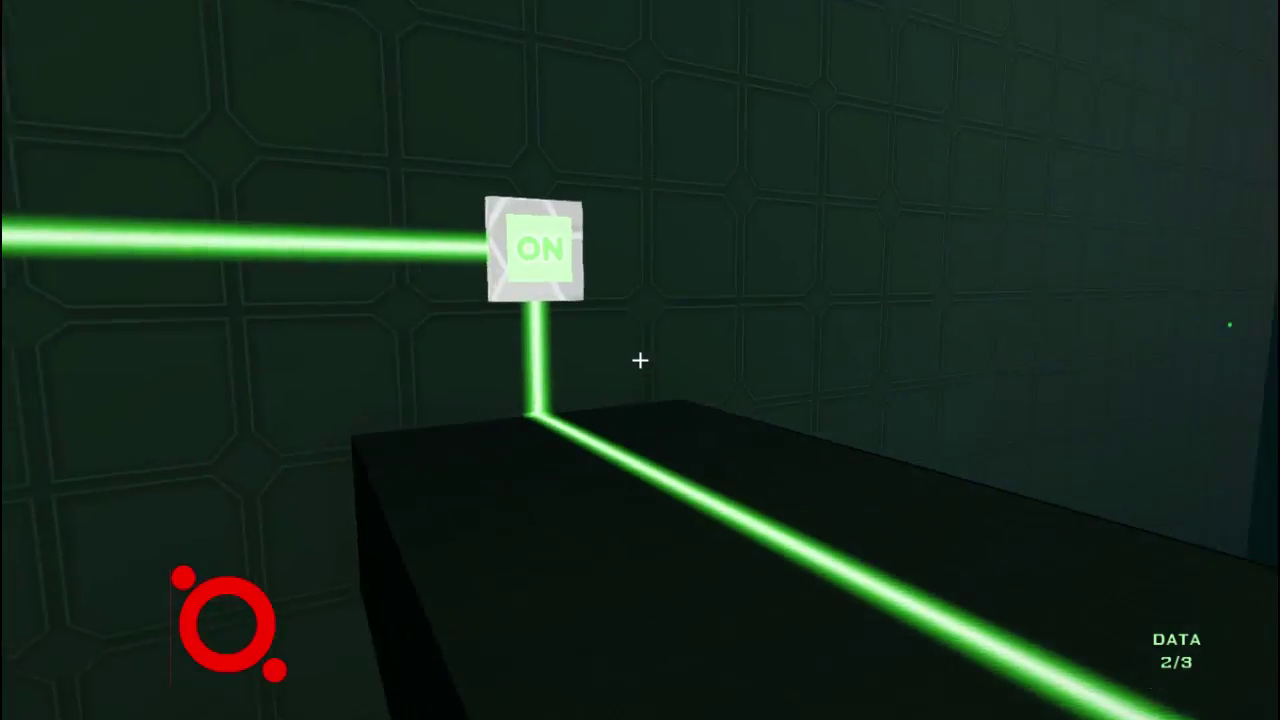
- Climb the blue-striped ledge and pass through the red laser gate toward the turret
{"action": "key", "text": "w"}
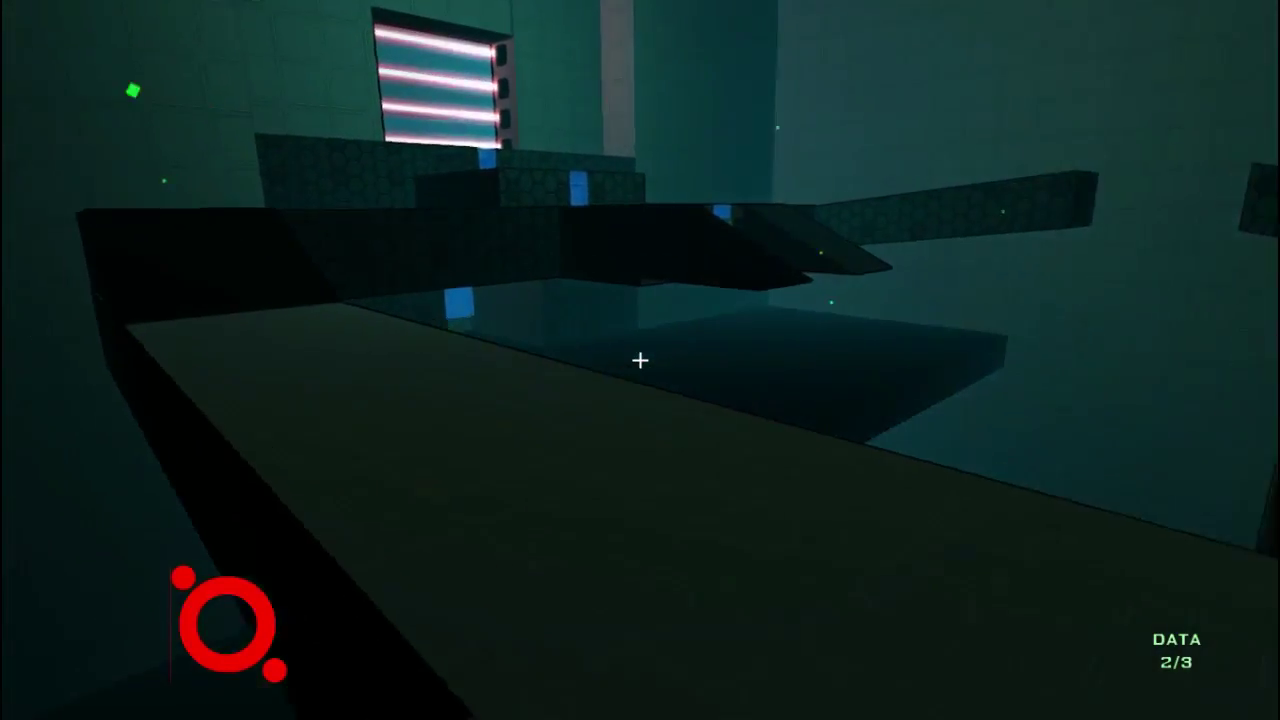
{"action": "key", "text": "w"}
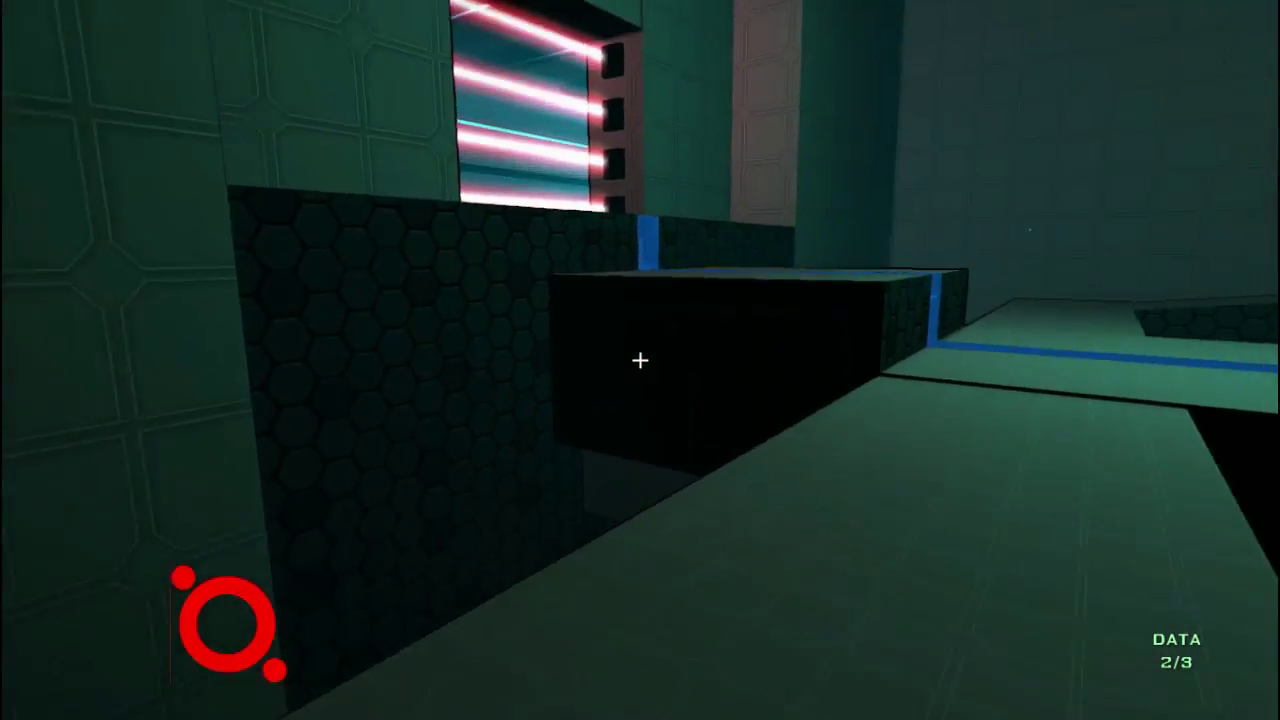
{"action": "key", "text": "w"}
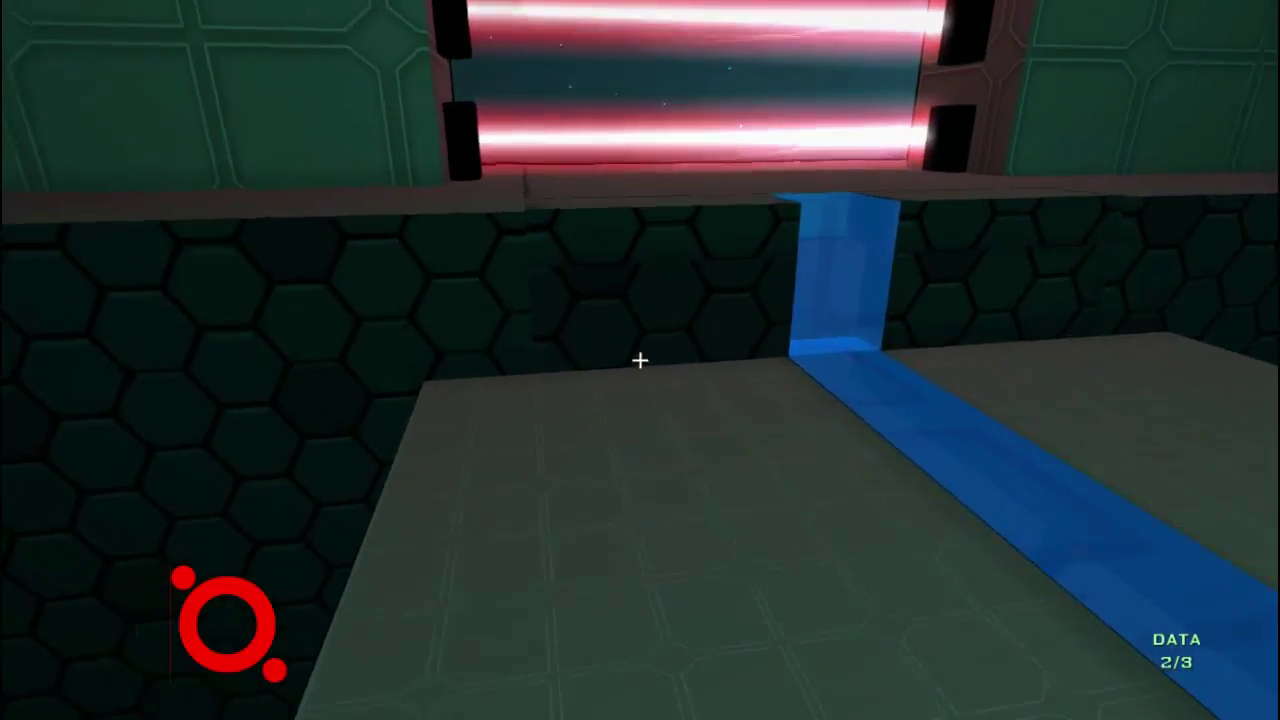
{"action": "key", "text": "w"}
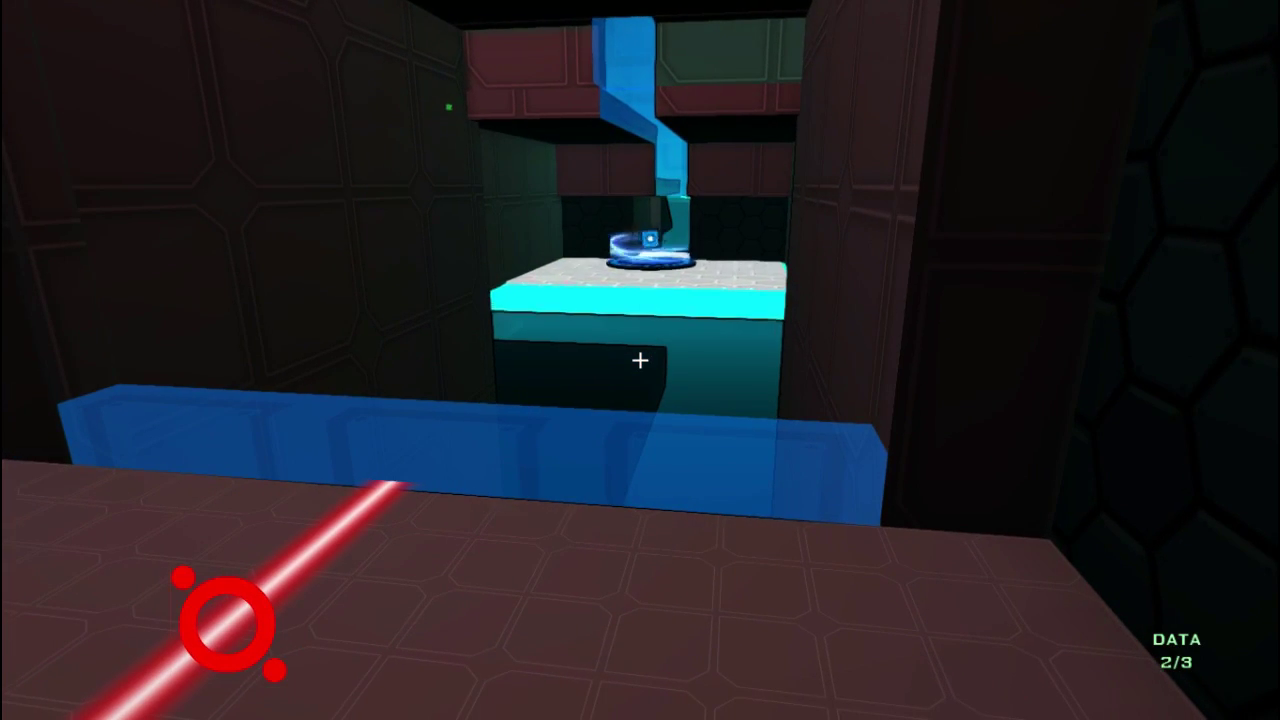
- Jump over the blue barrier and pick up the blue cube from its pad
{"action": "key", "text": "w"}
{"action": "key", "text": "space"}
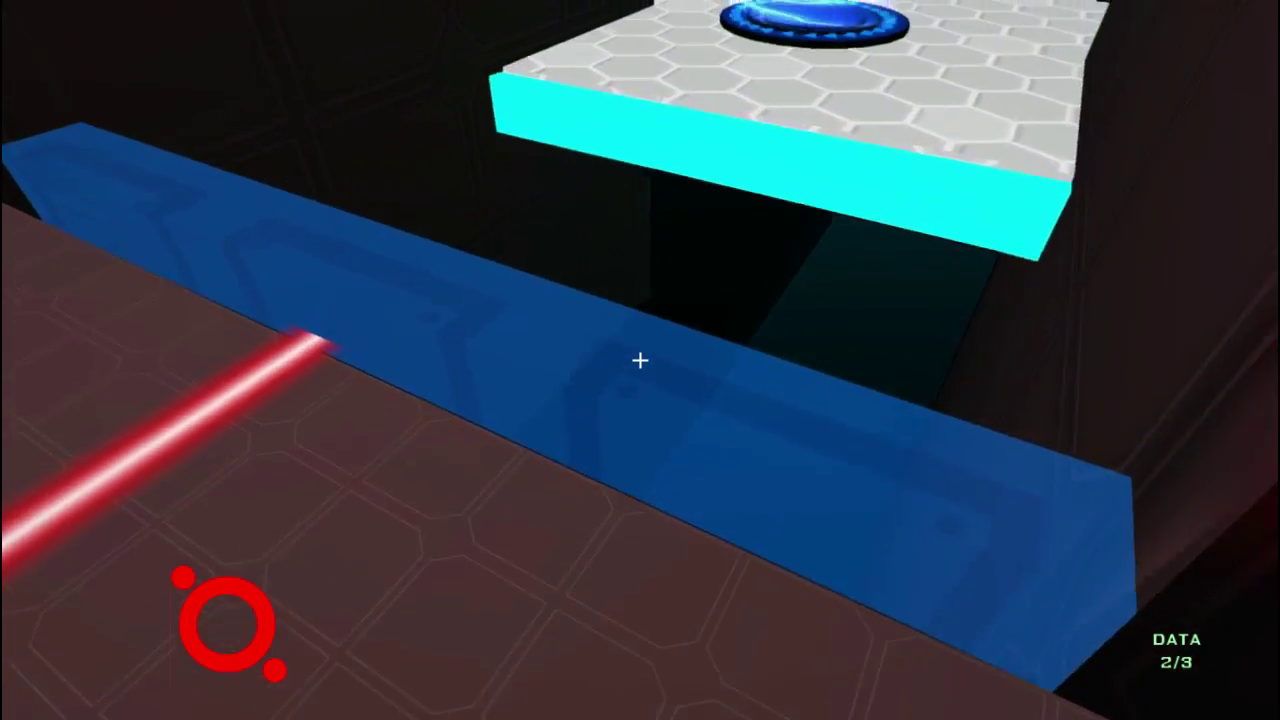
{"action": "key", "text": "w"}
{"action": "left_click", "coordinate": [640, 360]}
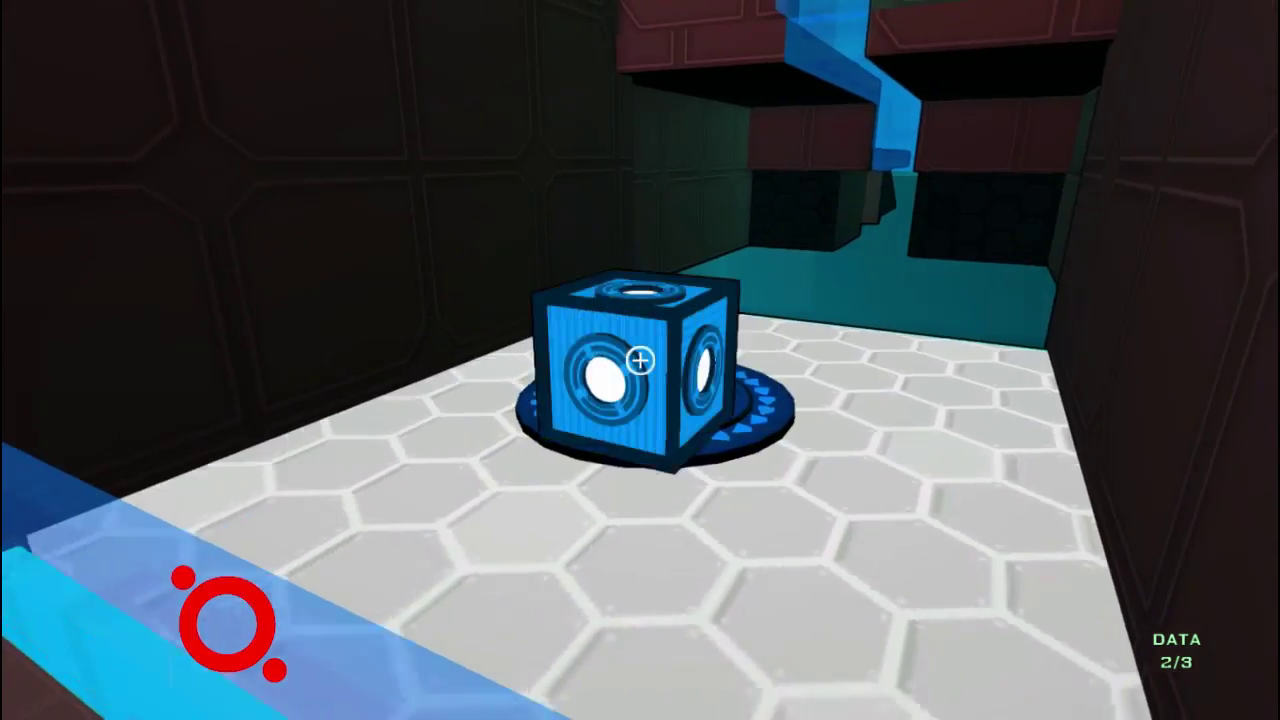
- Drop the cube into the arrow-ringed floor socket, then walk through the lit doorway
{"action": "key", "text": "w"}
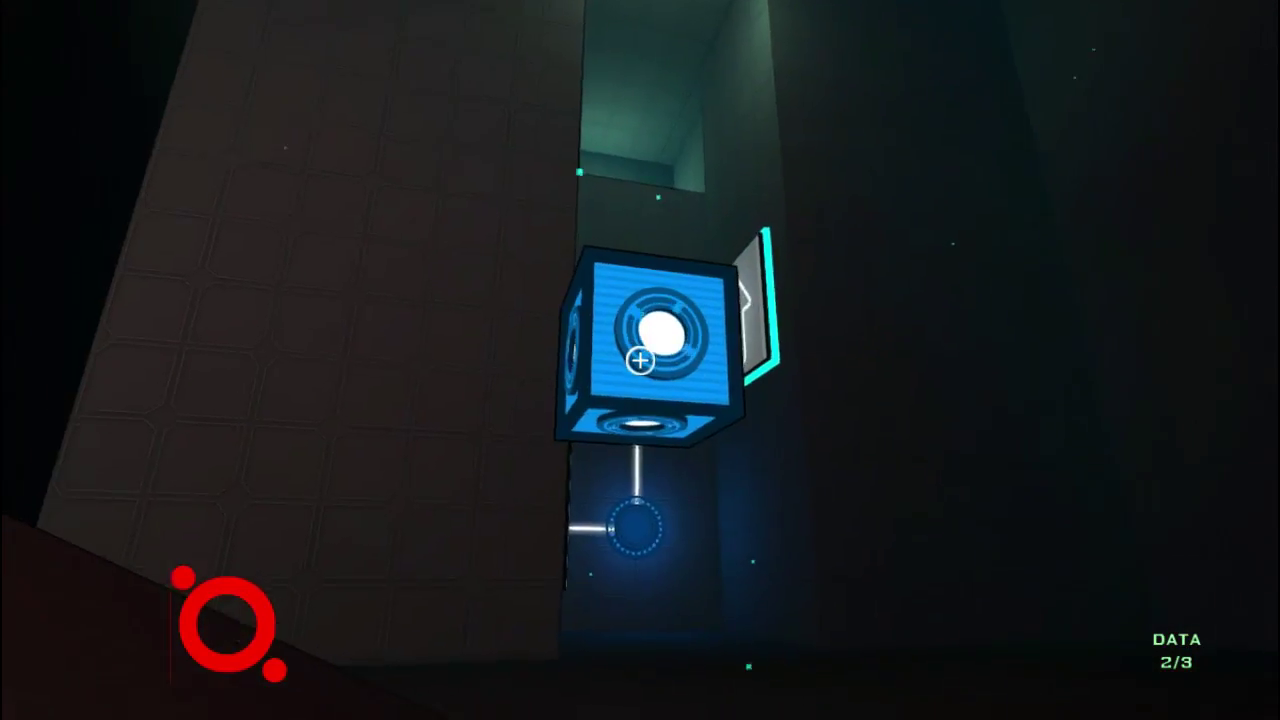
{"action": "key", "text": "w"}
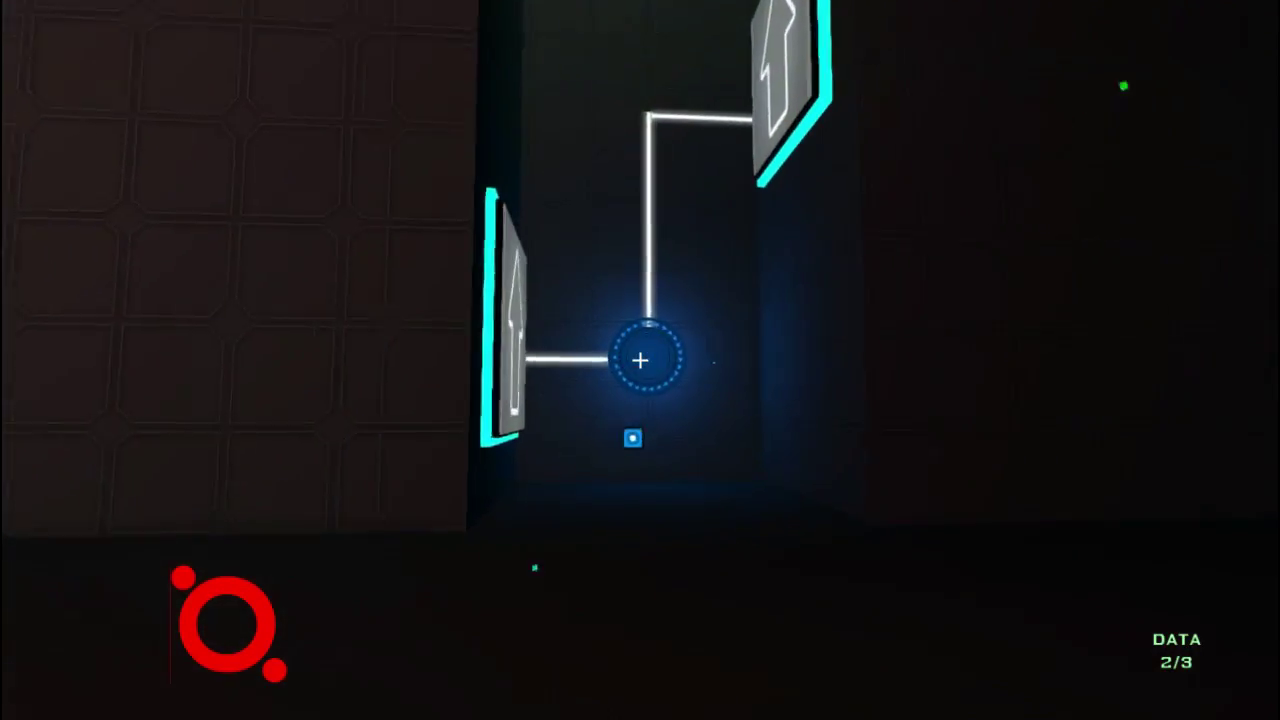
{"action": "key", "text": "w"}
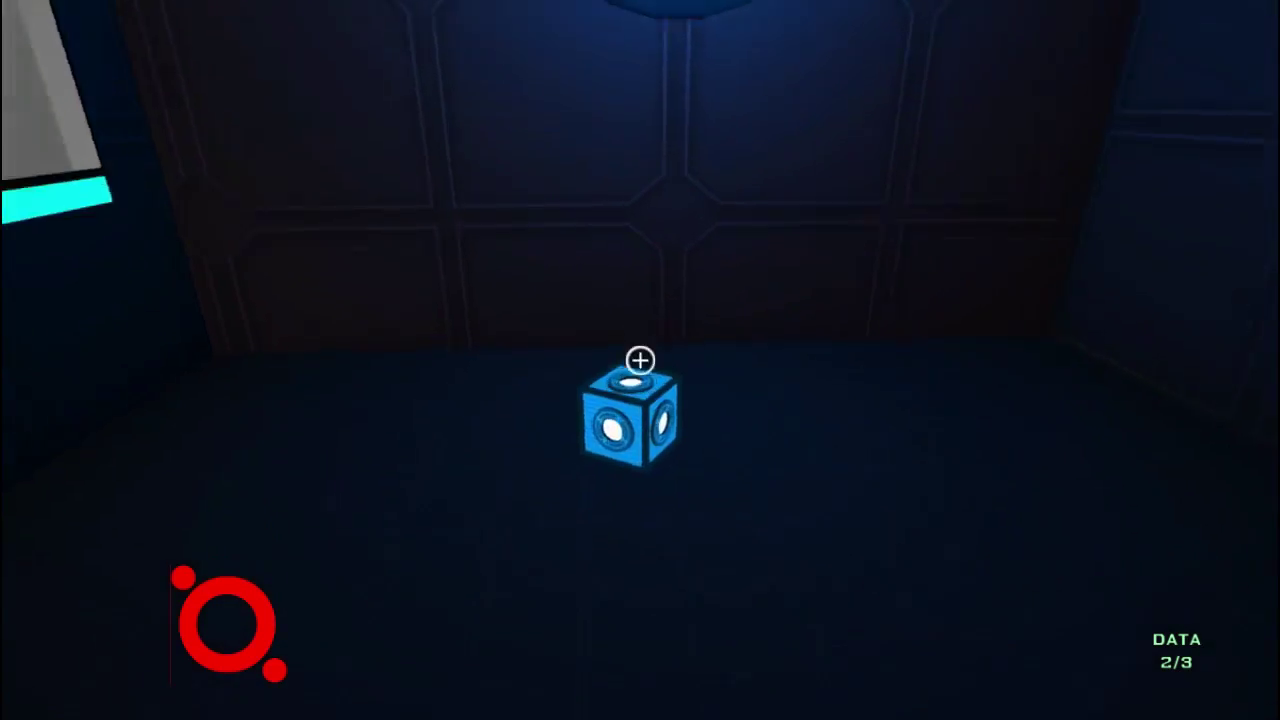
{"action": "key", "text": "w"}
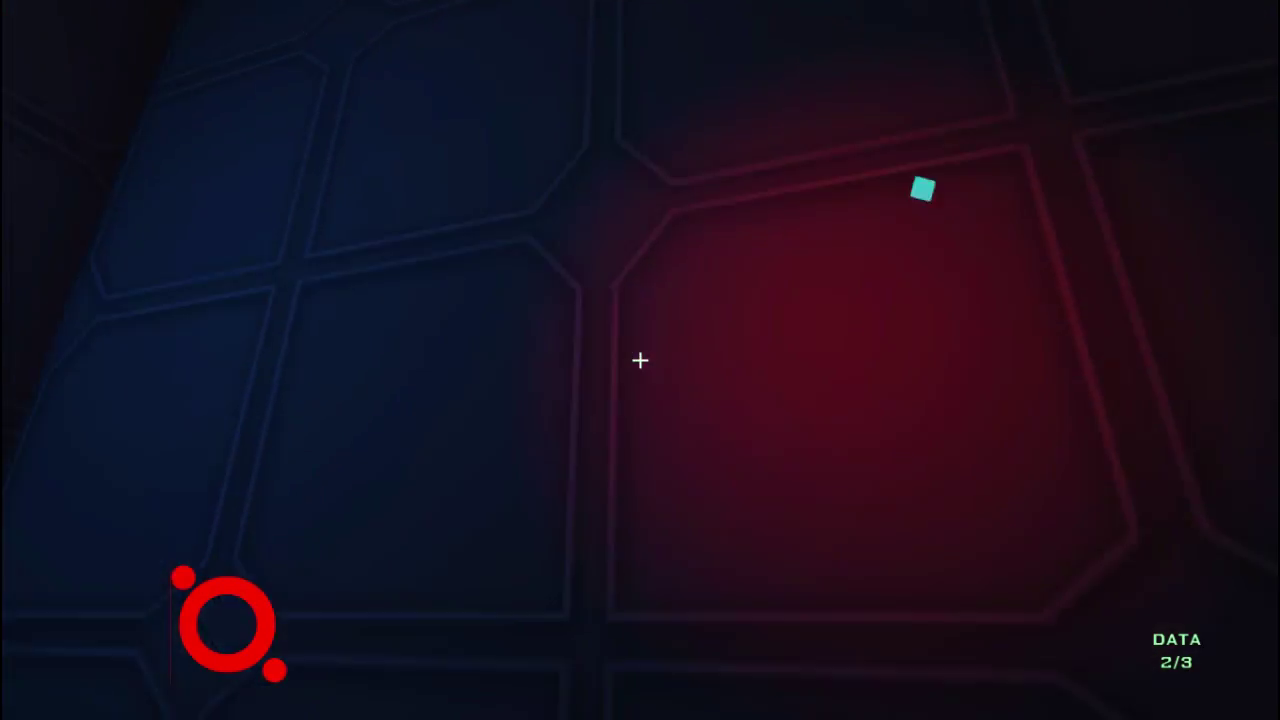
{"action": "left_click", "coordinate": [640, 360]}
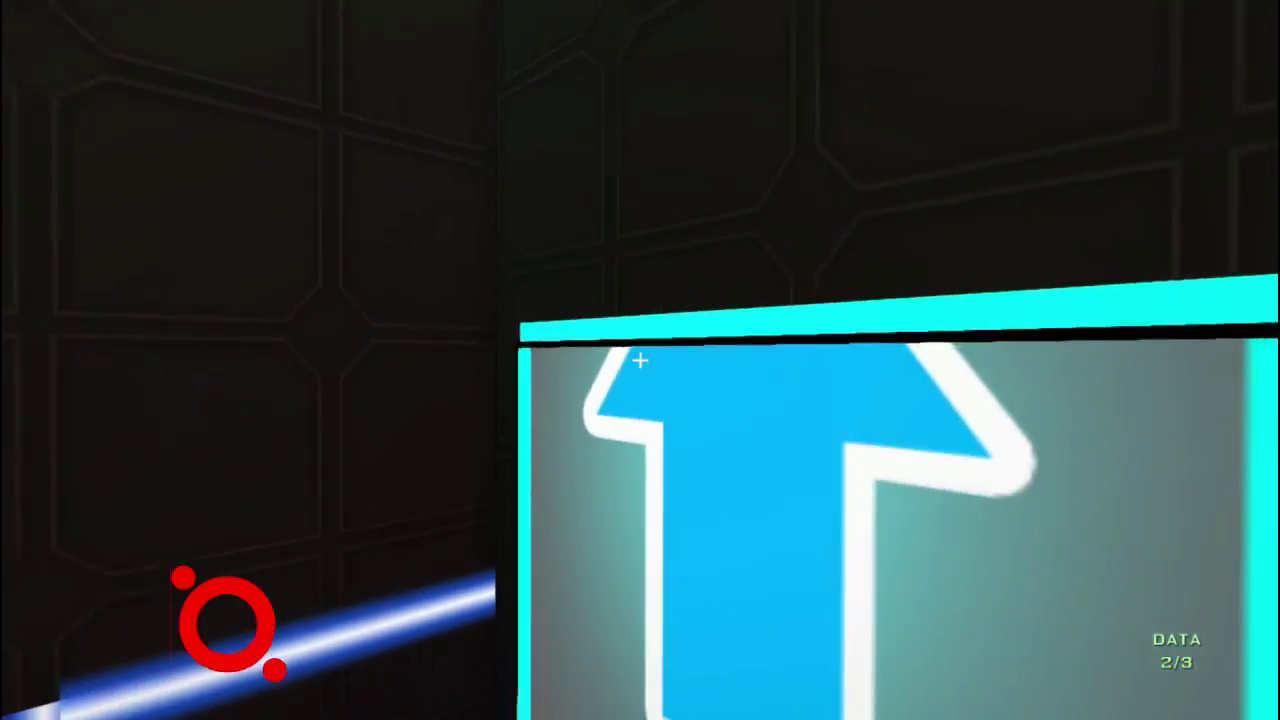
{"action": "key", "text": "w"}
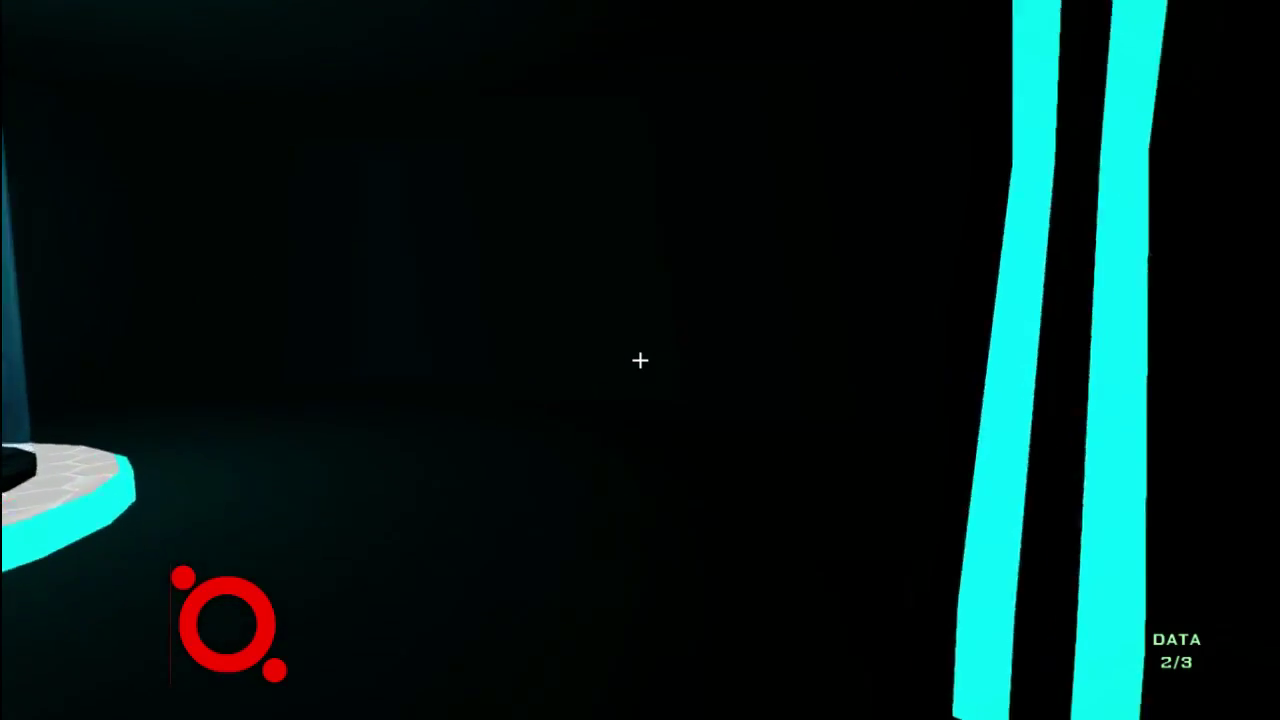
- Go down the neon corridor and jump onto the first glowing platforms
{"action": "key", "text": "w"}
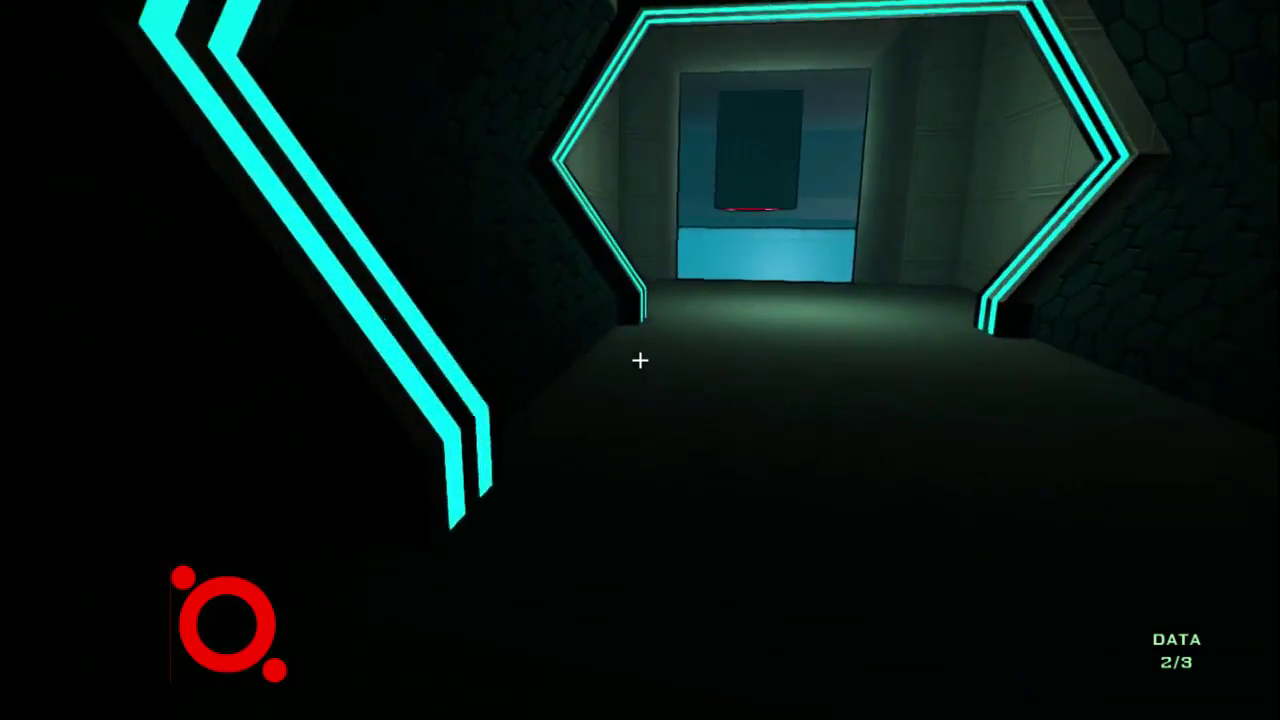
{"action": "key", "text": "w"}
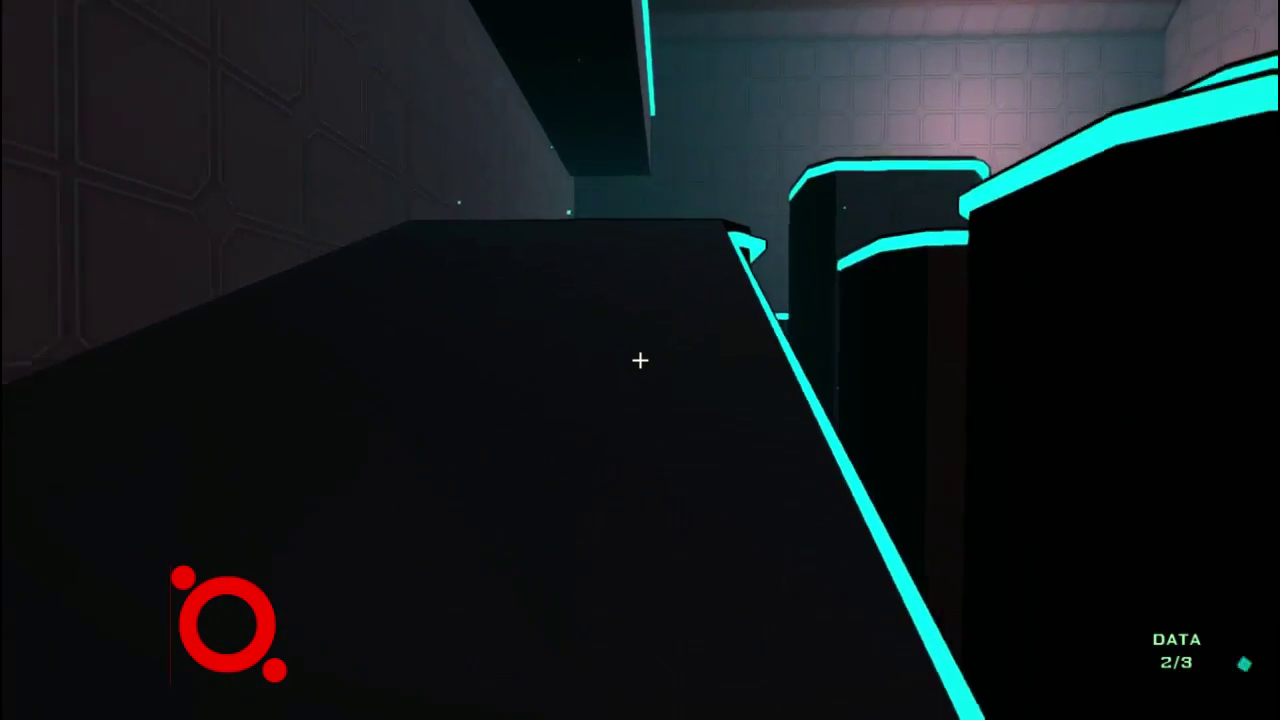
{"action": "key", "text": "w"}
{"action": "key", "text": "space"}
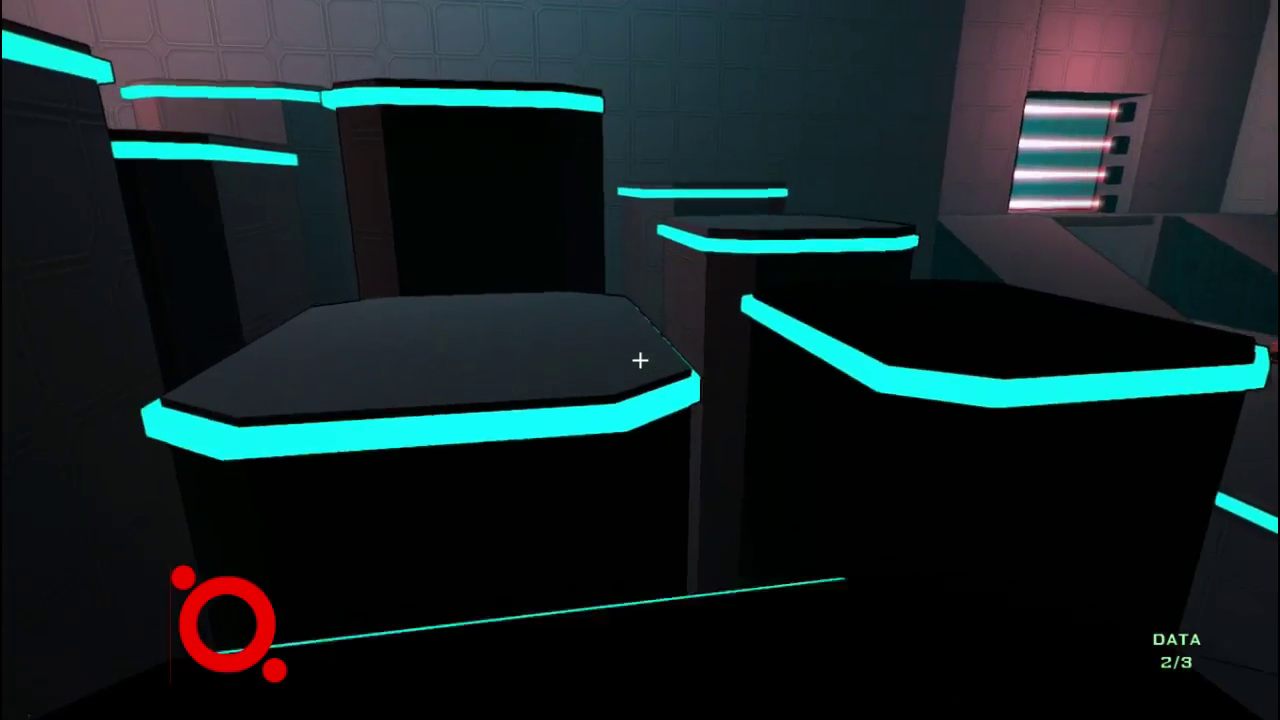
{"action": "key", "text": "w"}
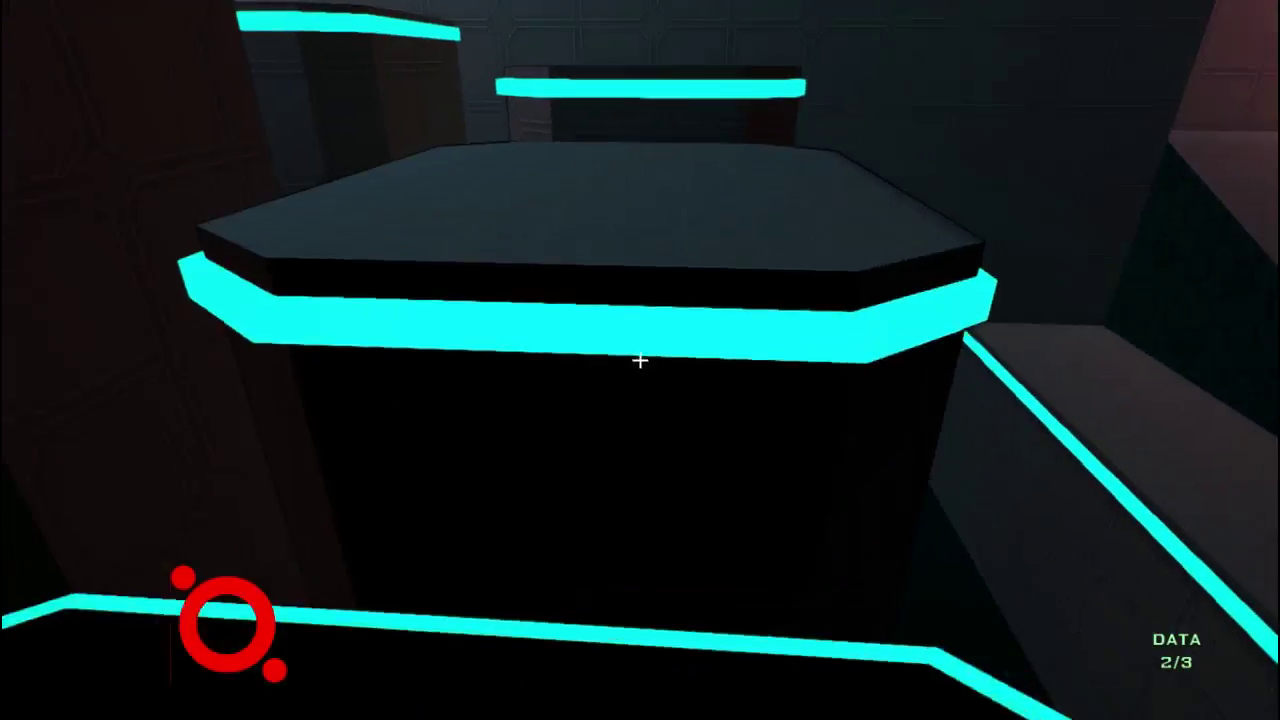
{"action": "key", "text": "space"}
- Jump across the platforms into the pink-lit area and collect the green data crystal (3/3)
{"action": "key", "text": "w"}
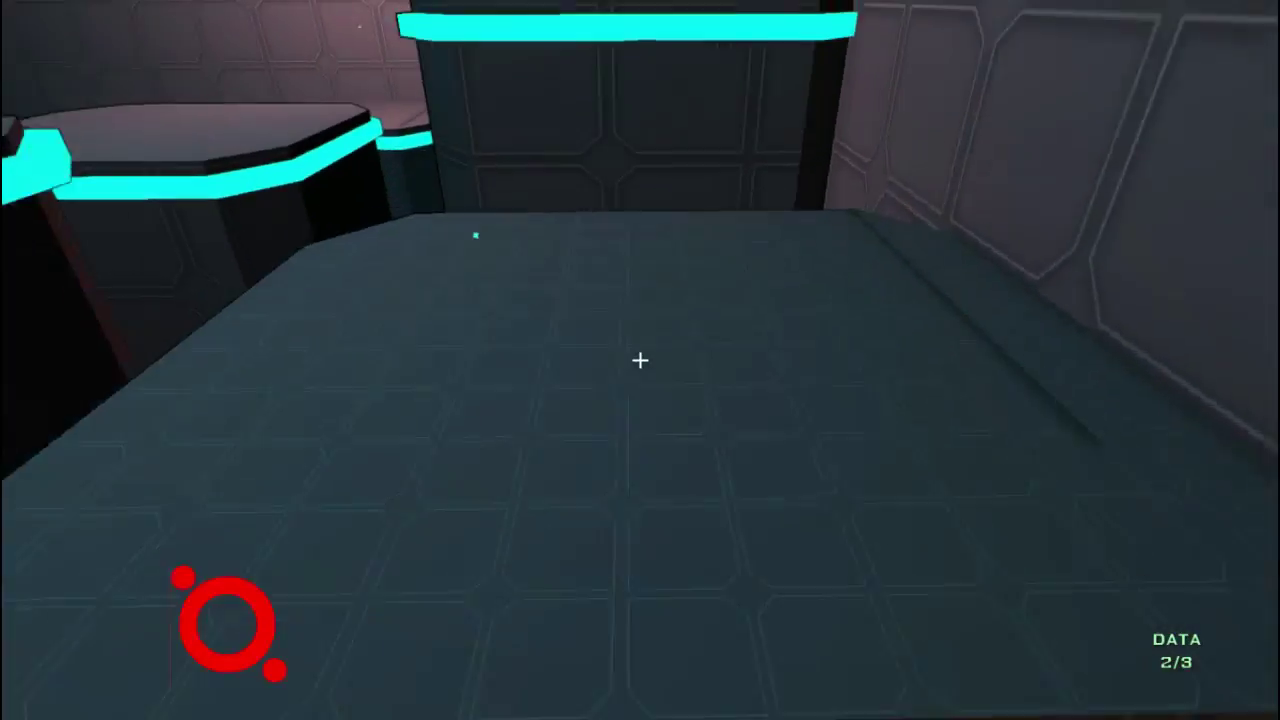
{"action": "key", "text": "space"}
{"action": "key", "text": "w"}
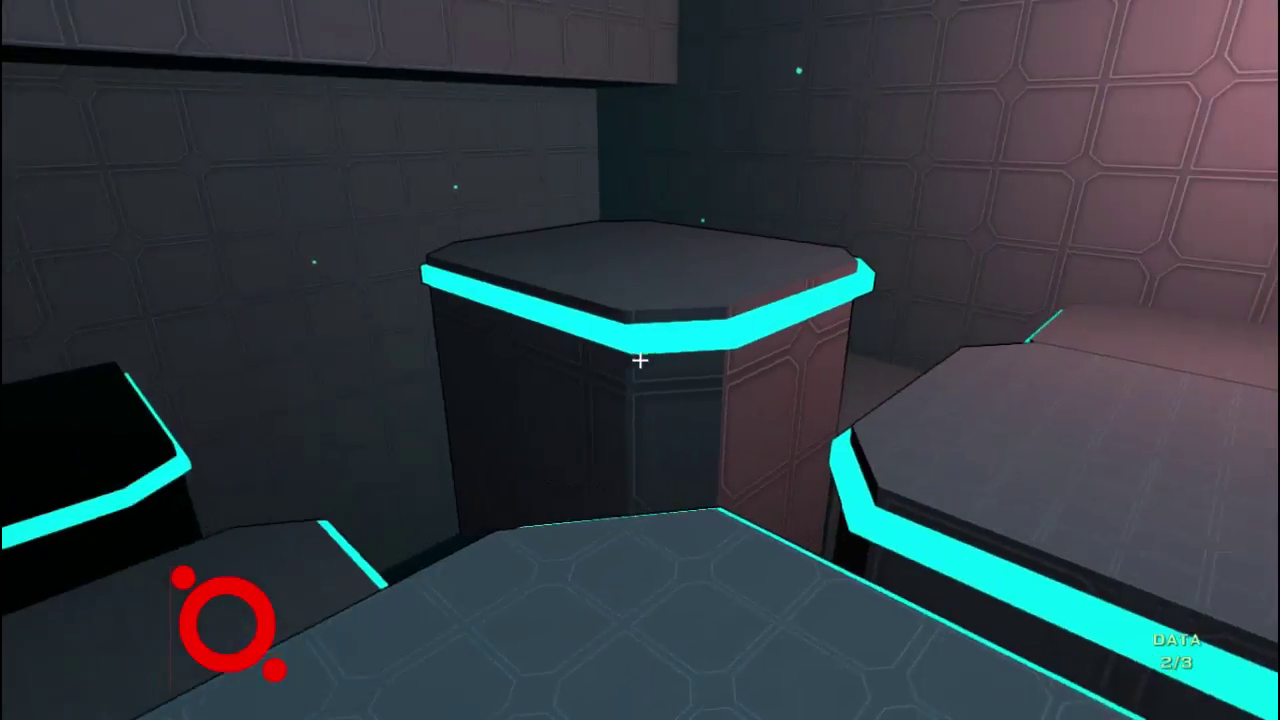
{"action": "key", "text": "space"}
{"action": "key", "text": "w"}
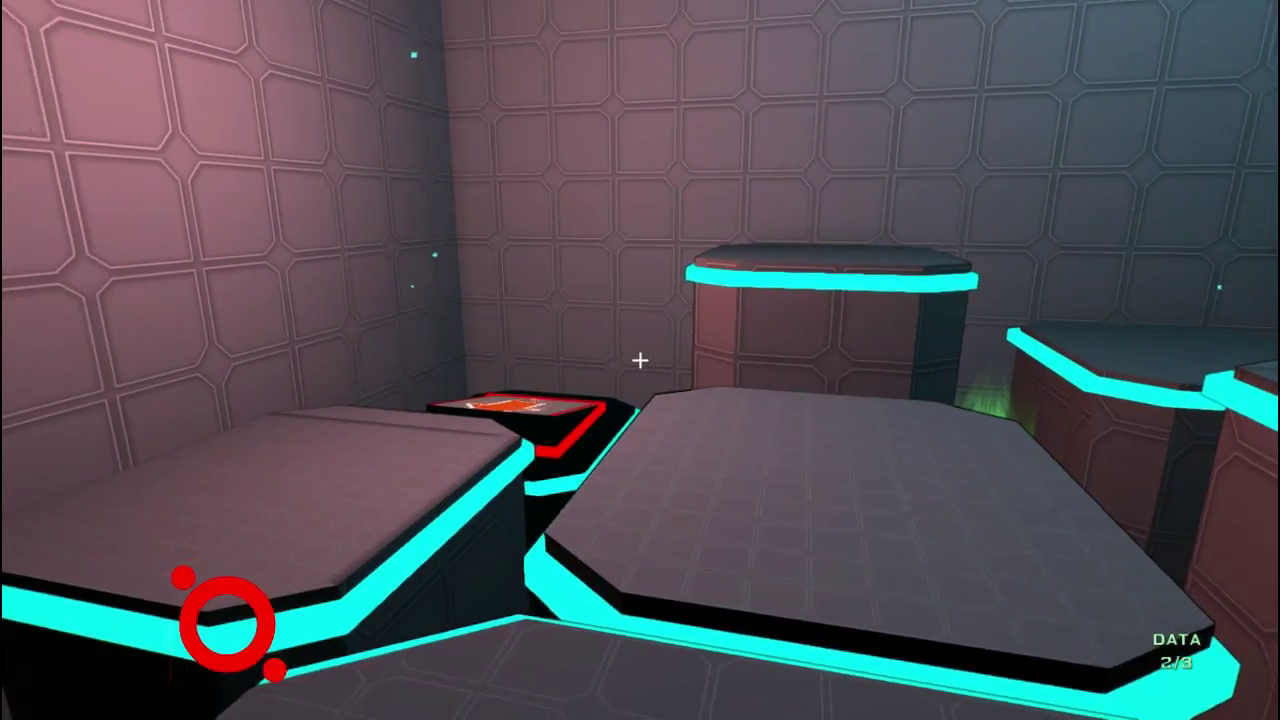
{"action": "key", "text": "space"}
{"action": "key", "text": "w"}
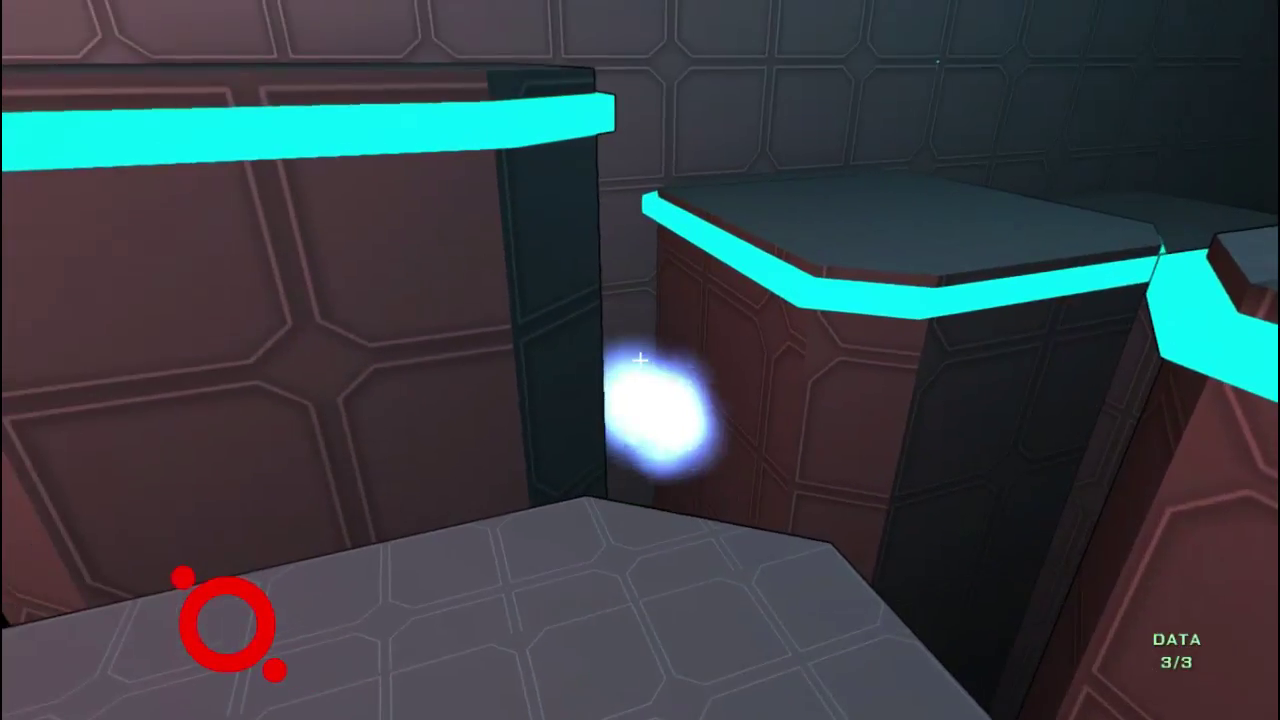
{"action": "key", "text": "space"}
{"action": "key", "text": "w"}
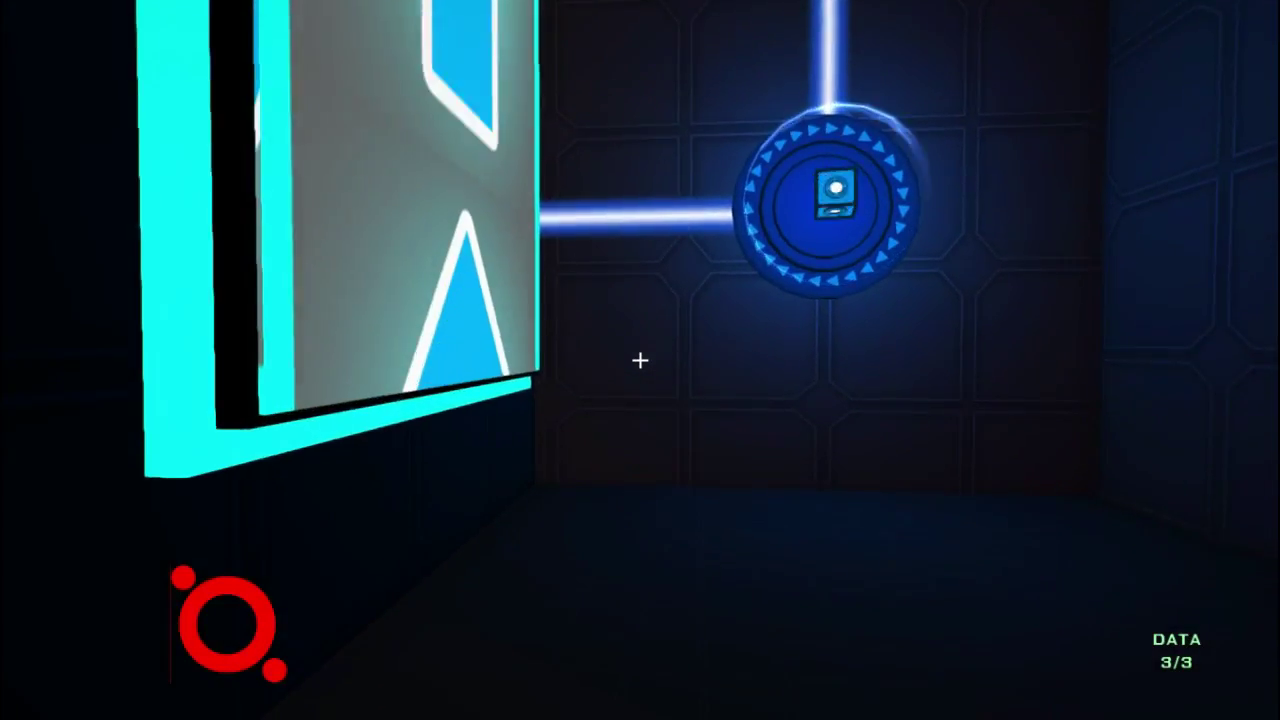
- Walk past the cyan arrow pad and blue beam into the blue-lit exit shaft
{"action": "key", "text": "w"}
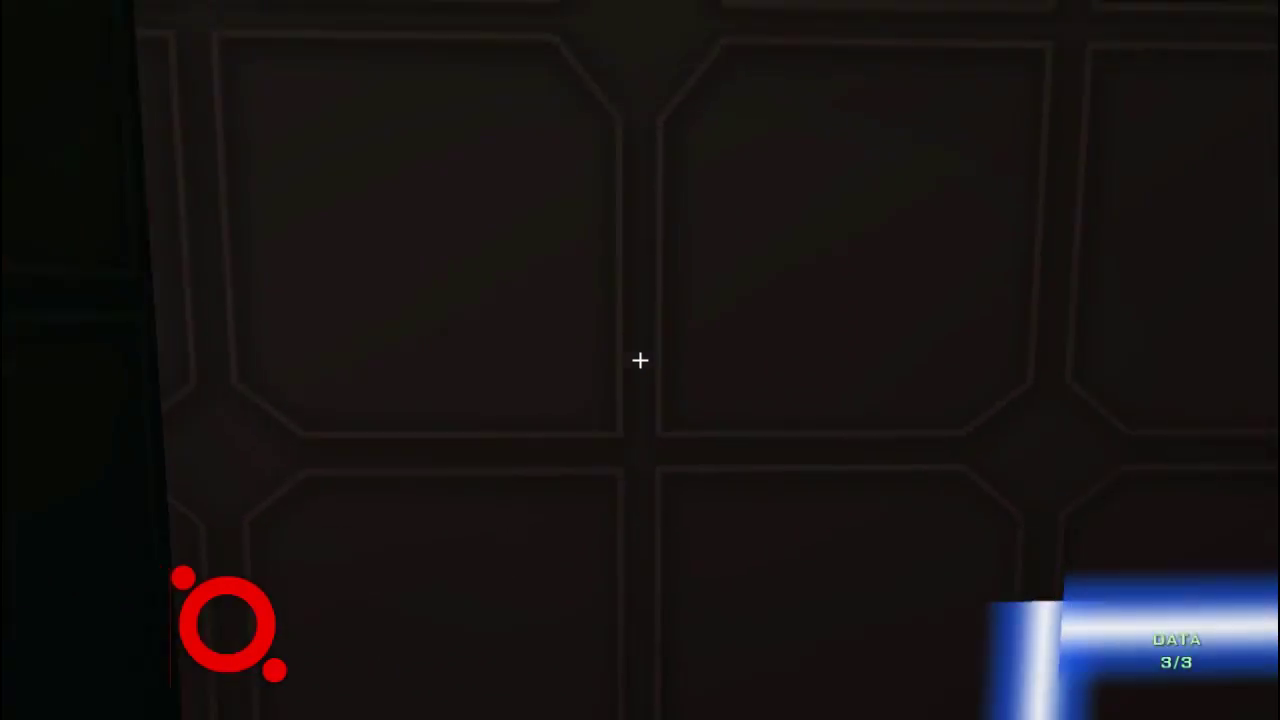
{"action": "key", "text": "w"}
{"action": "key", "text": "w"}
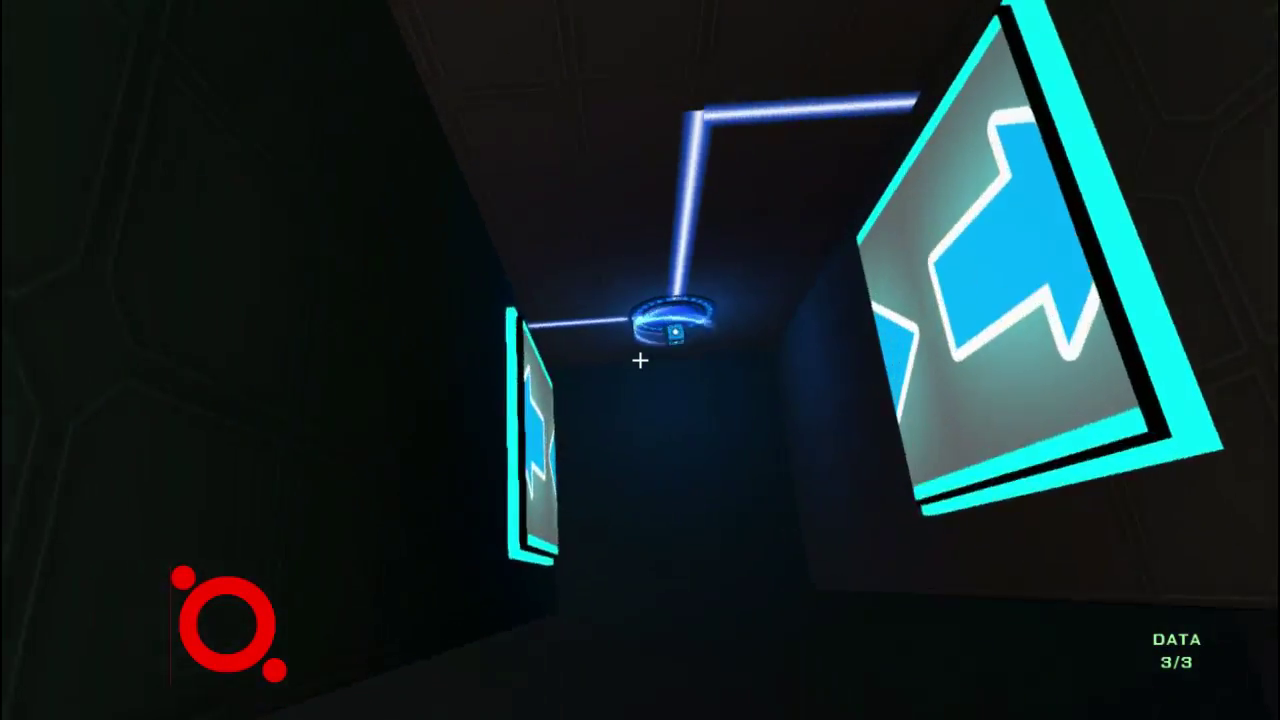
{"action": "key", "text": "w"}
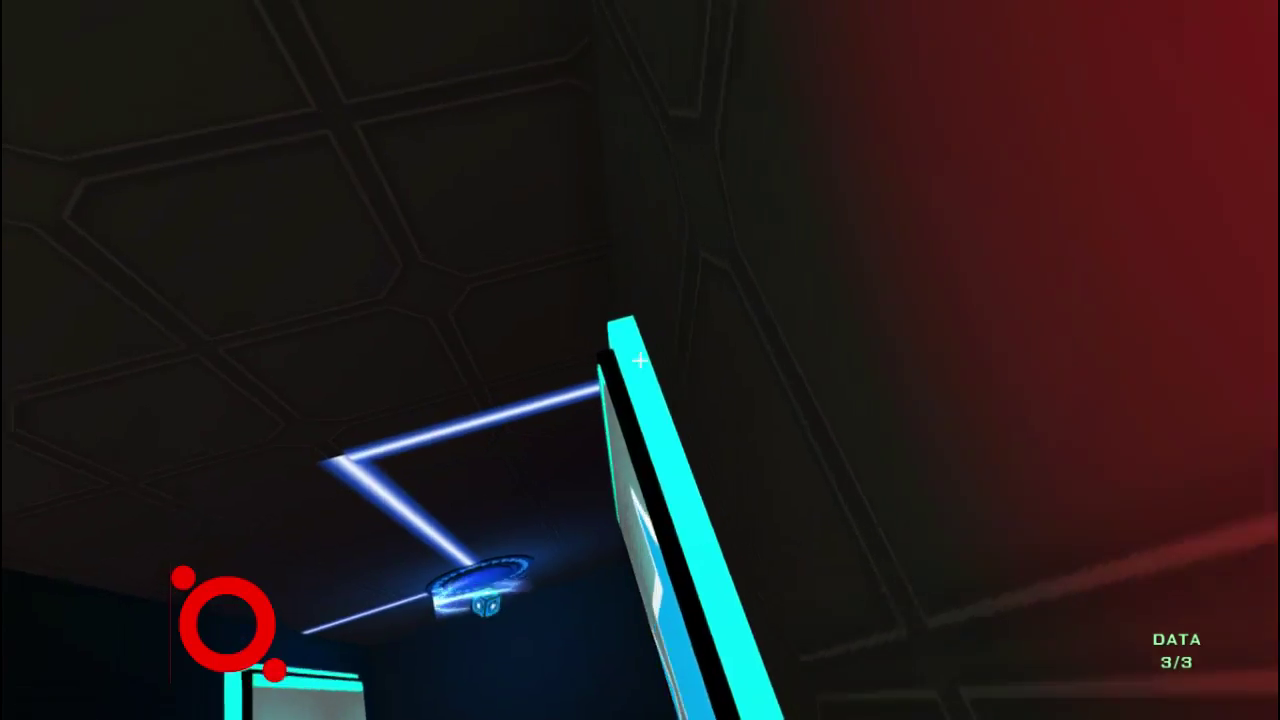
{"action": "key", "text": "w"}
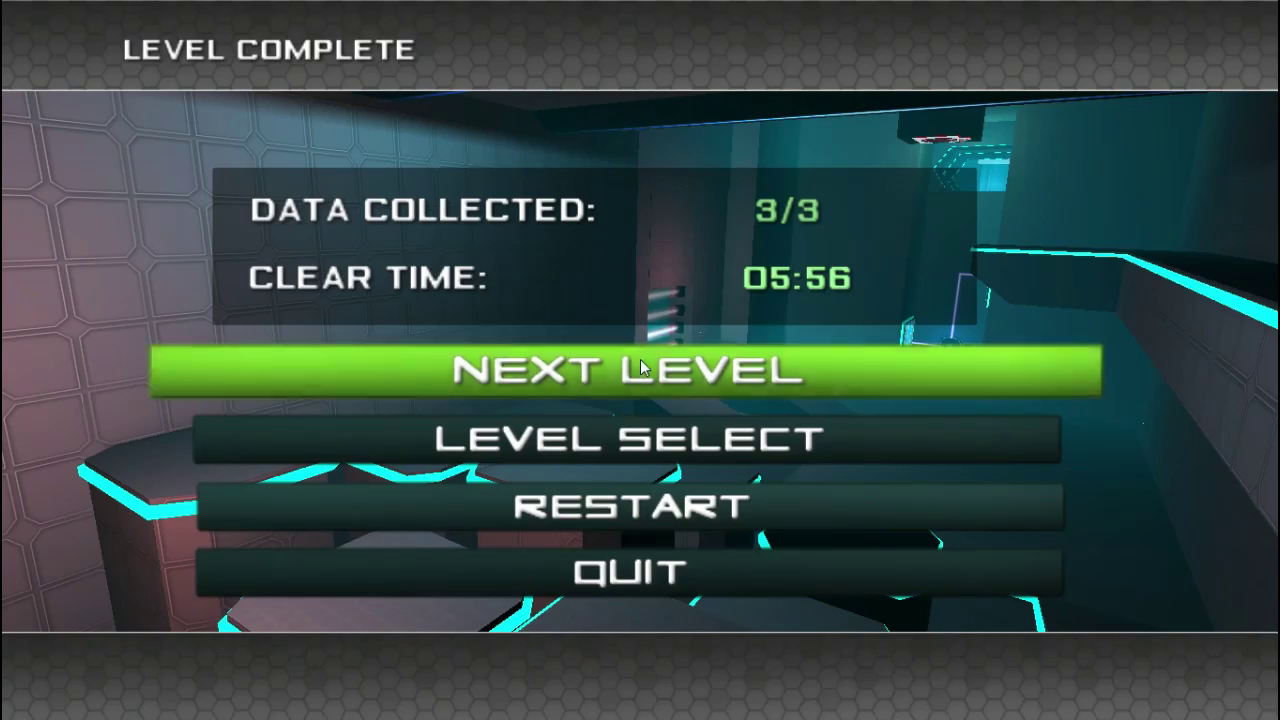
- Load the next level and walk through the red-lit corridor into the bright room
{"action": "left_click", "coordinate": [641, 368]}
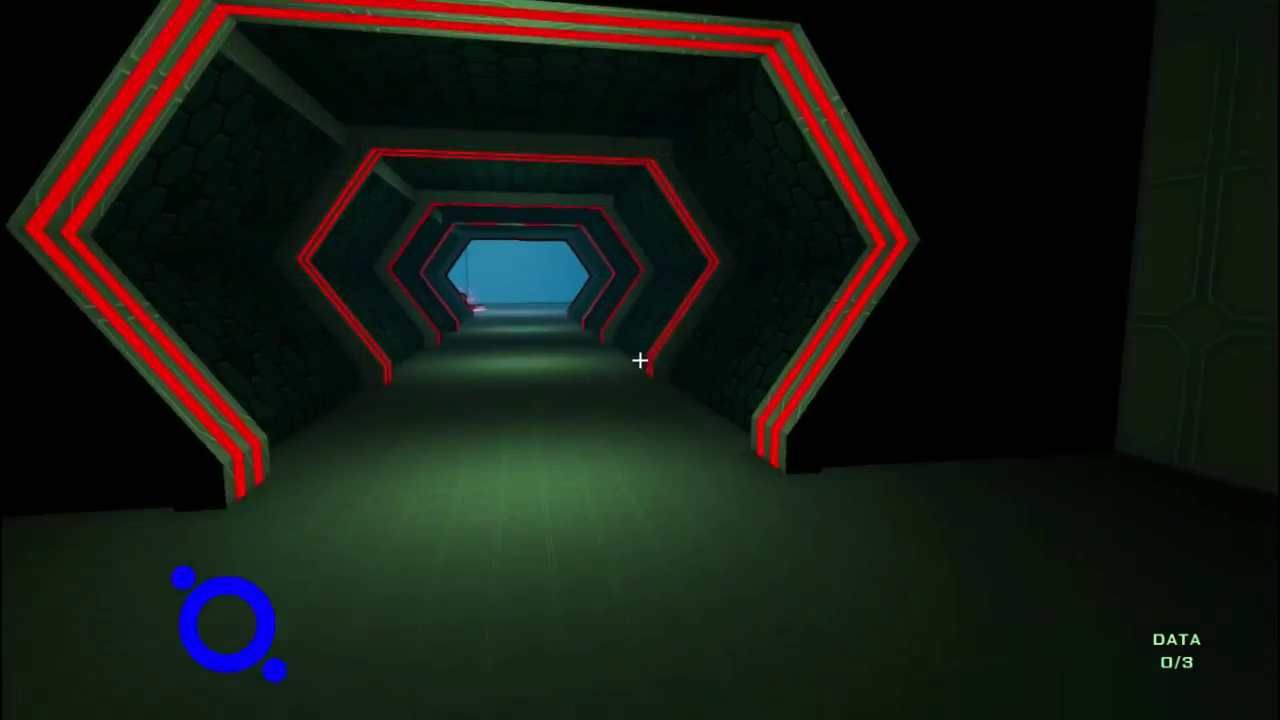
{"action": "key", "text": "w"}
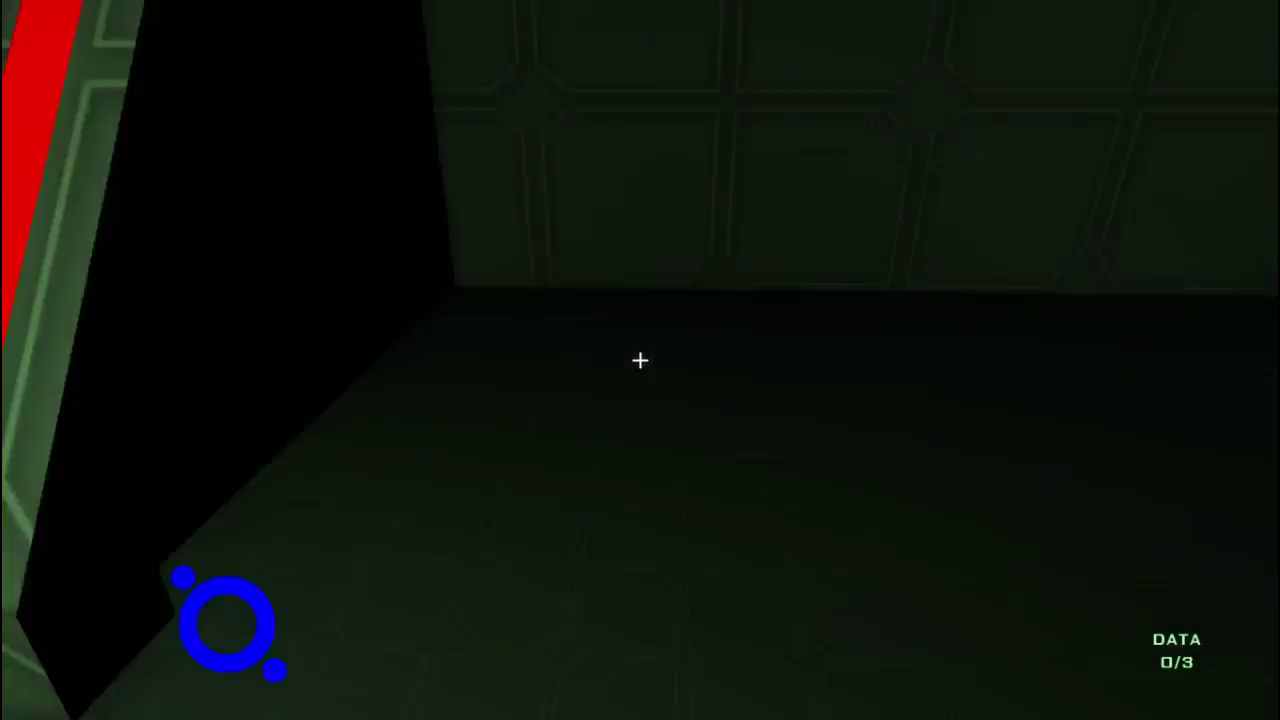
{"action": "key", "text": "w"}
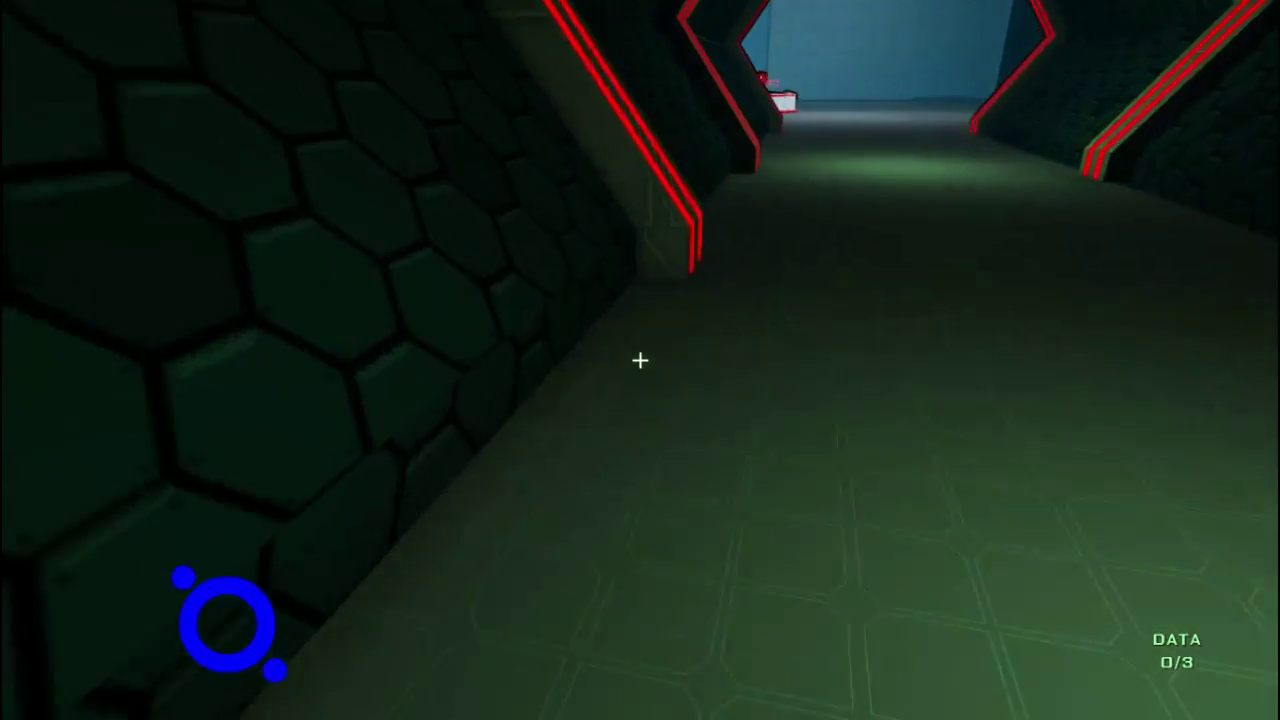
{"action": "key", "text": "w"}
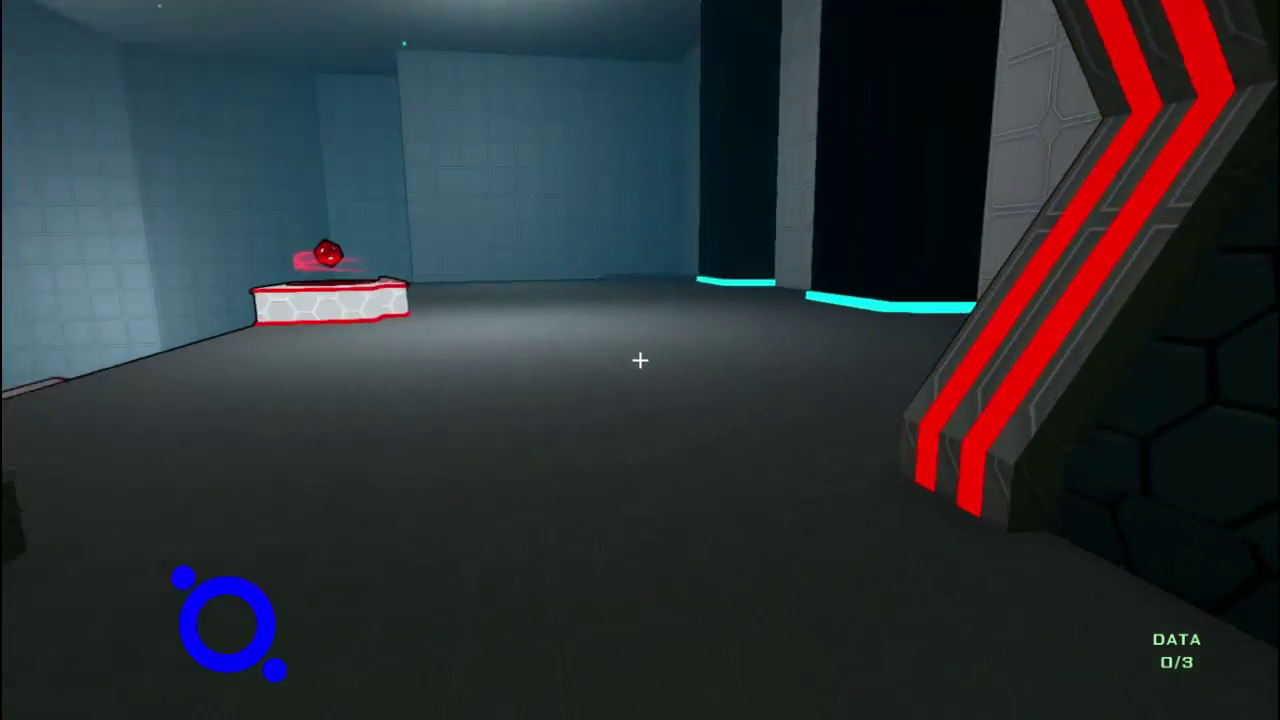
- Pass the black pillars, ride the orange arrow pad, and reach the red cube's pedestal
{"action": "key", "text": "w"}
{"action": "key", "text": "w"}
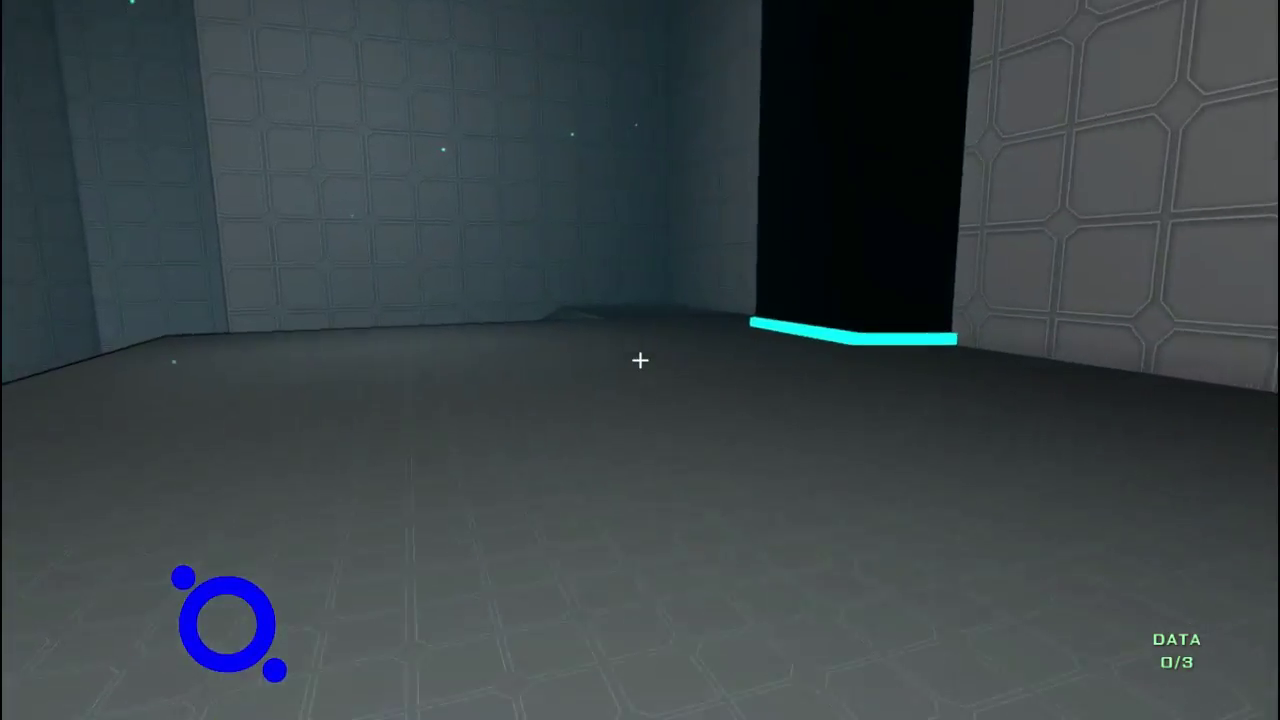
{"action": "key", "text": "w"}
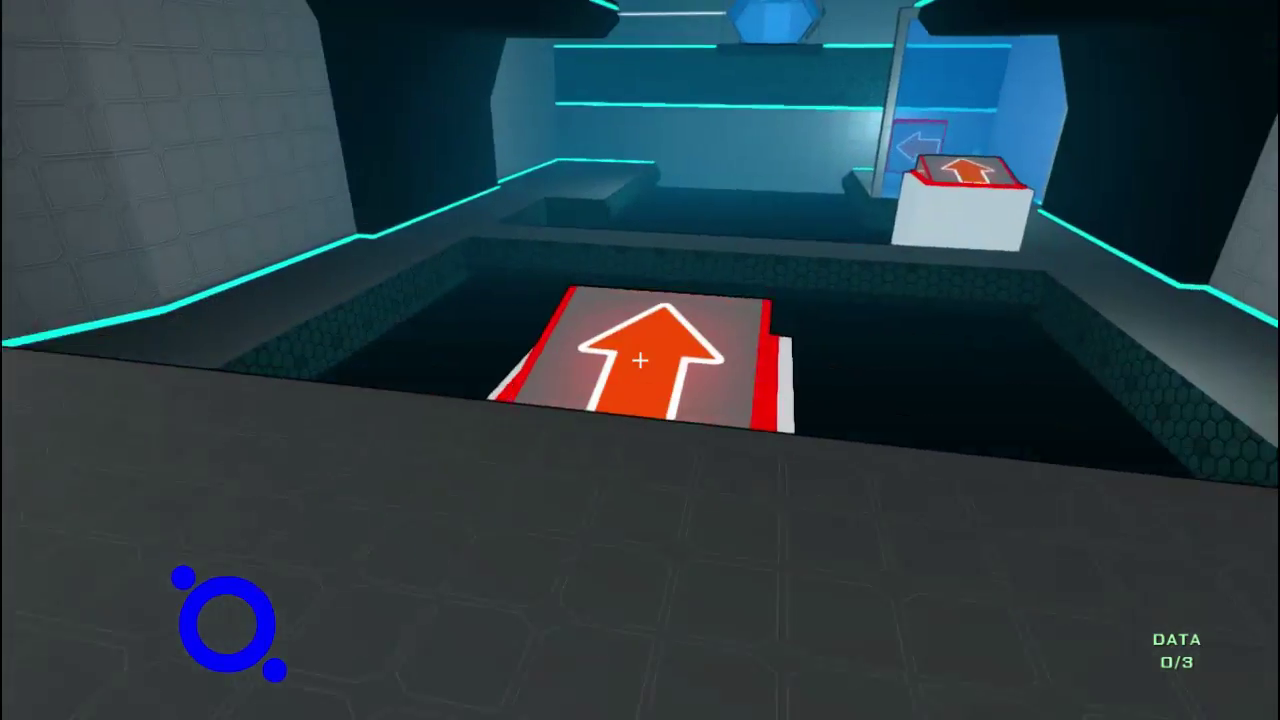
{"action": "key", "text": "w"}
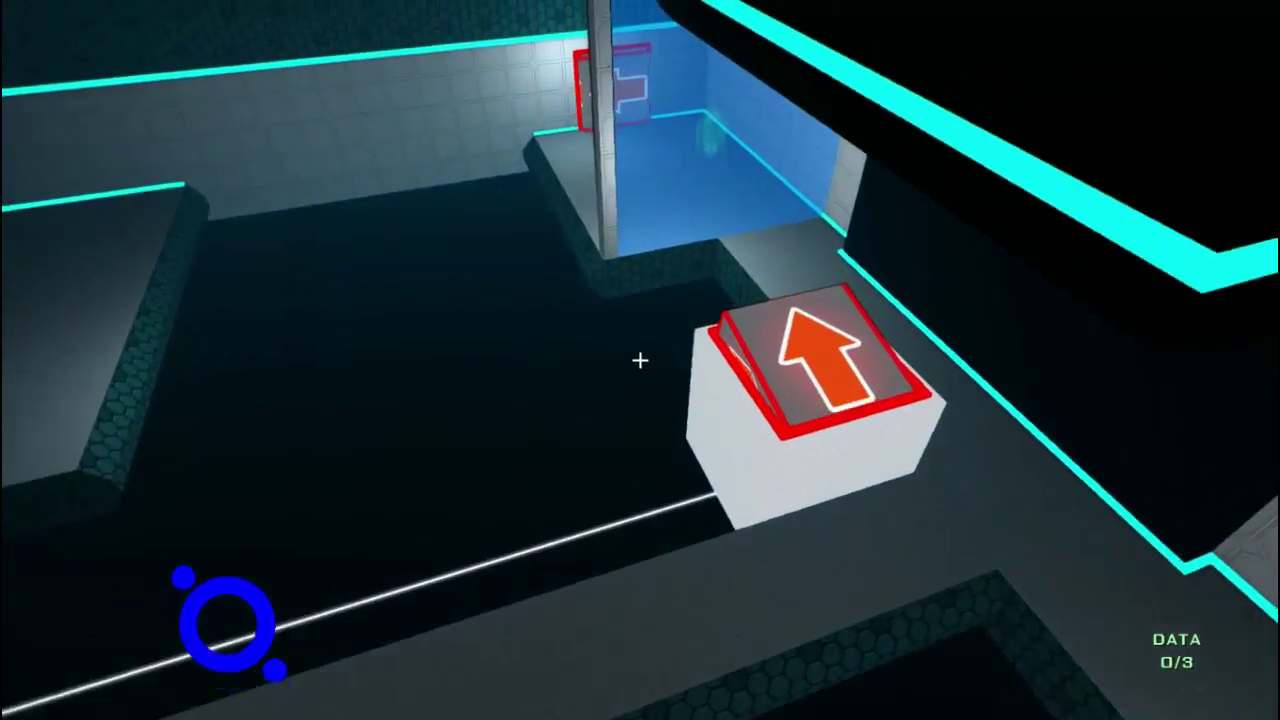
{"action": "key", "text": "w"}
{"action": "key", "text": "w"}
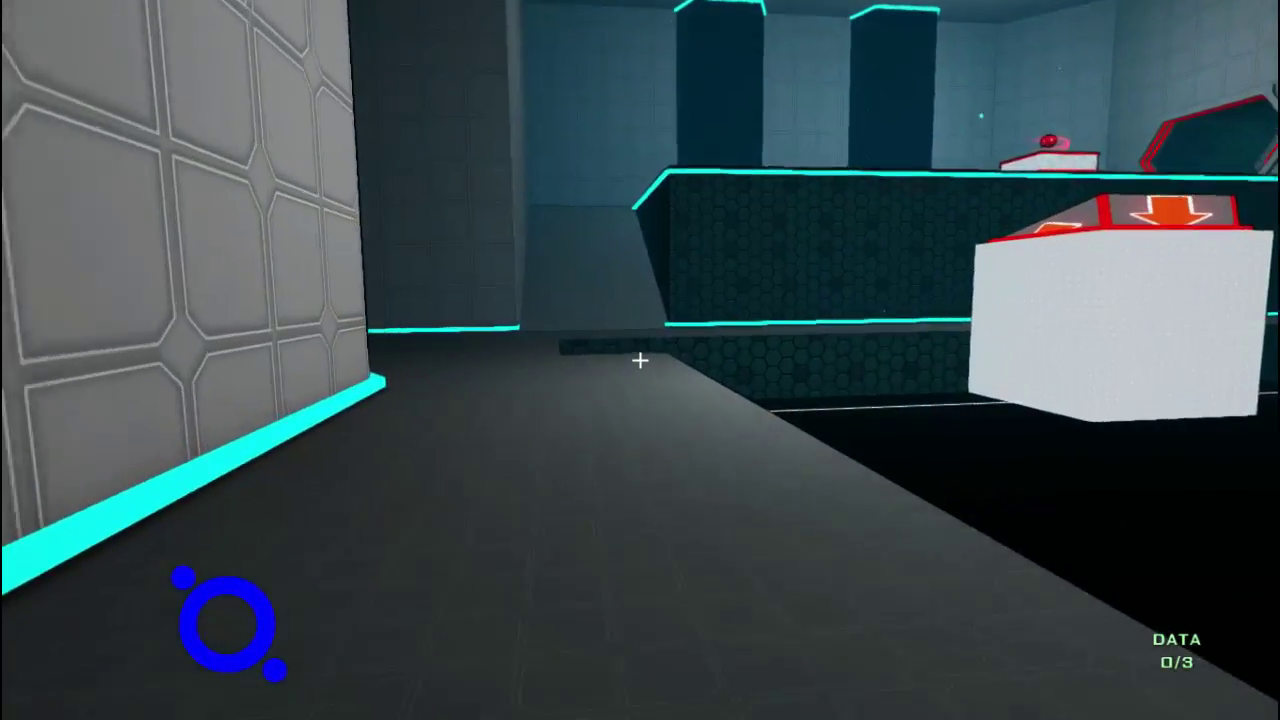
{"action": "key", "text": "w"}
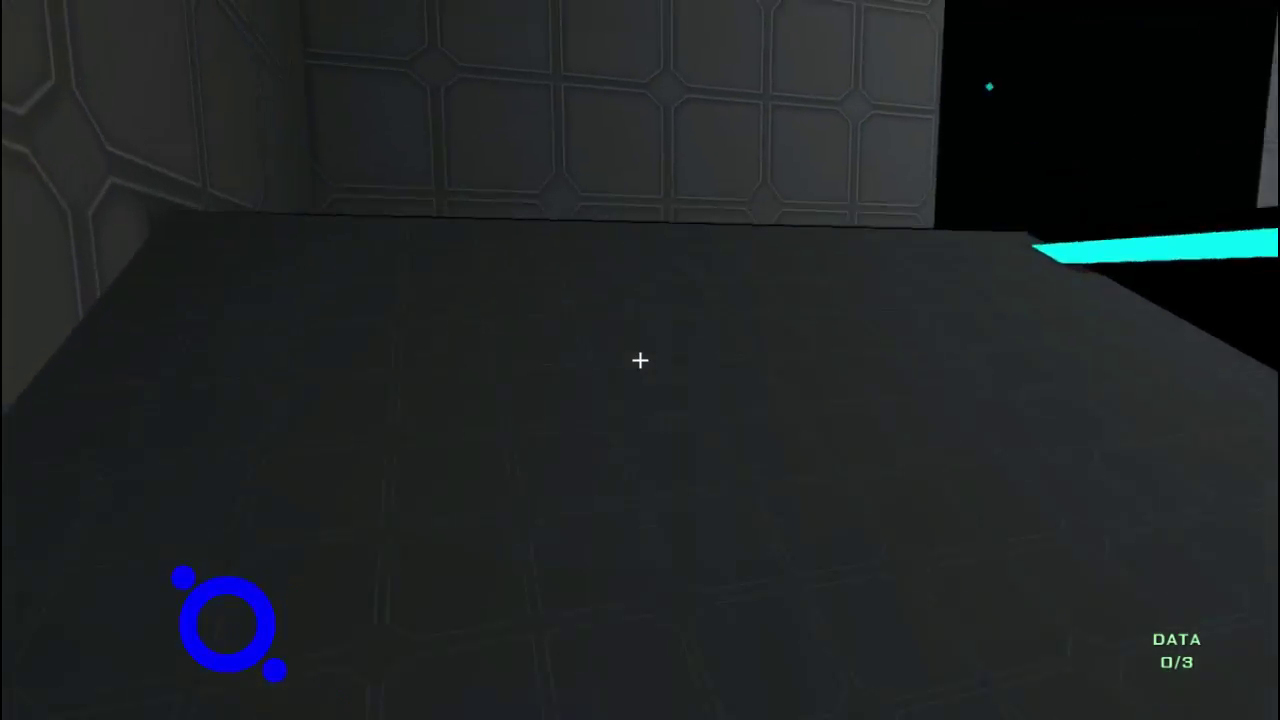
{"action": "key", "text": "w"}
{"action": "key", "text": "w"}
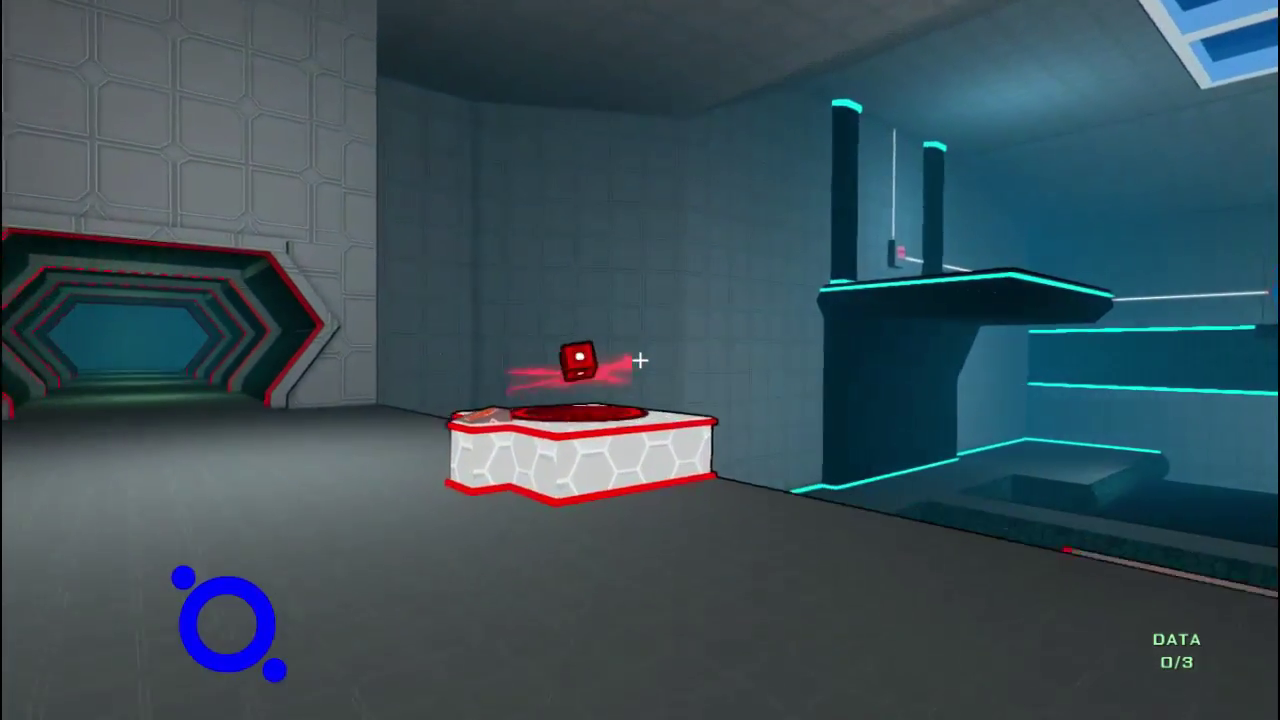
{"action": "key", "text": "w"}
- Pick up the red cube and carry it along the corridor past the white box
{"action": "left_click", "coordinate": [640, 360]}
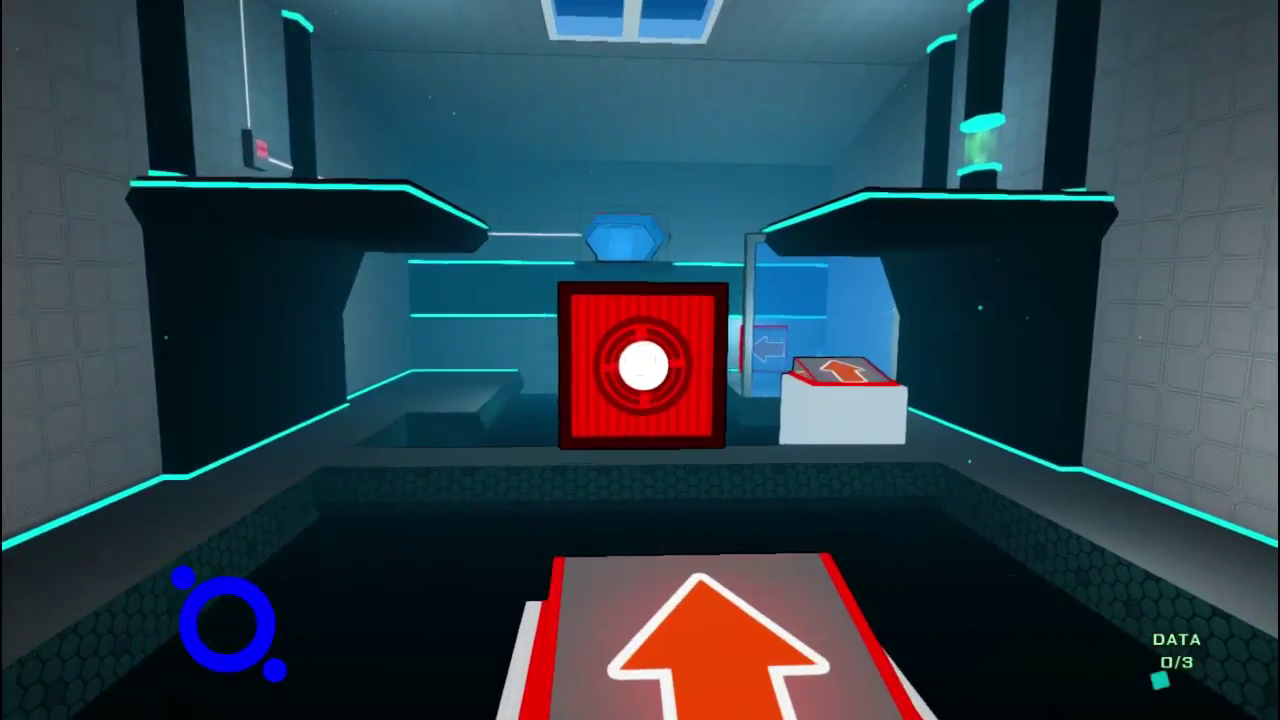
{"action": "key", "text": "w"}
{"action": "left_click", "coordinate": [640, 360]}
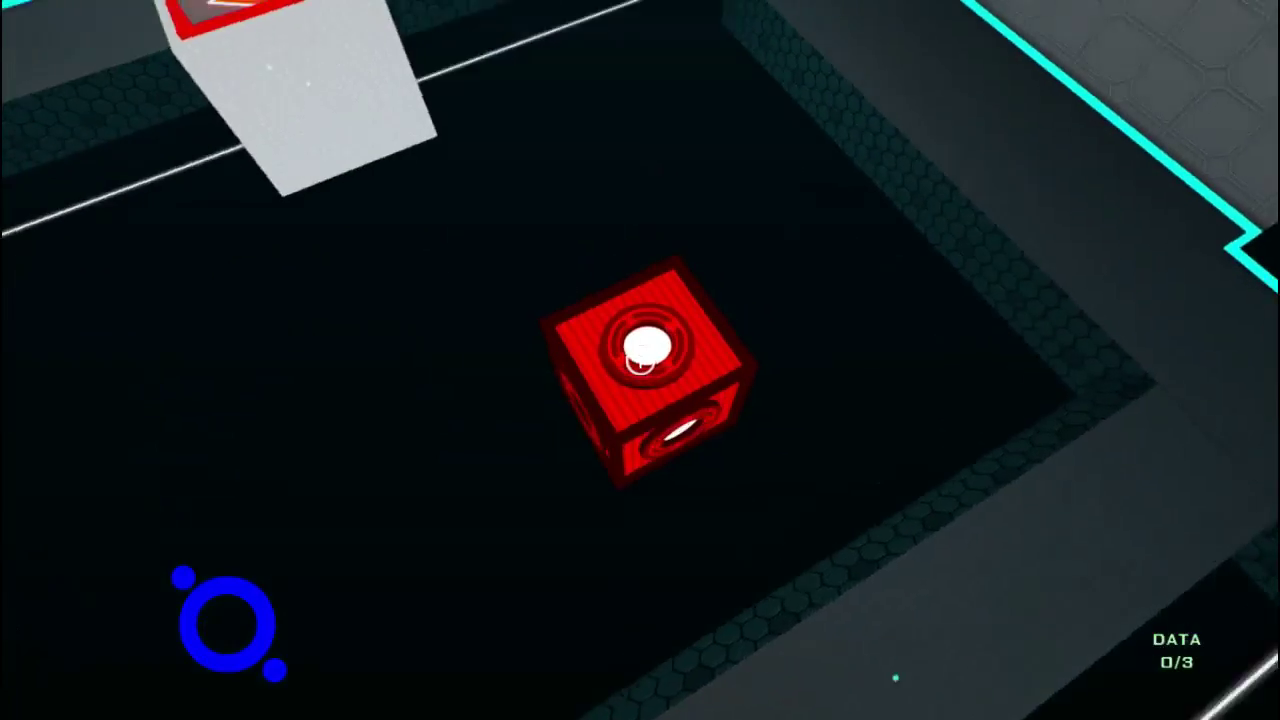
{"action": "key", "text": "w"}
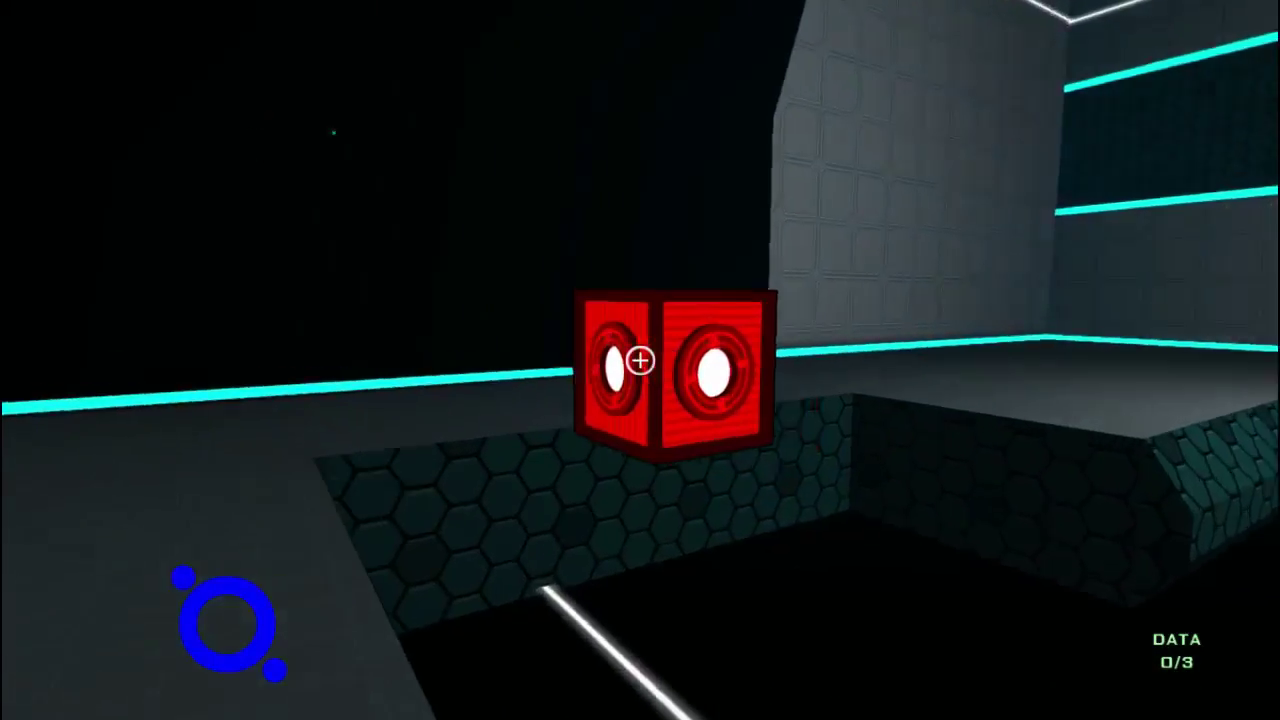
{"action": "key", "text": "w"}
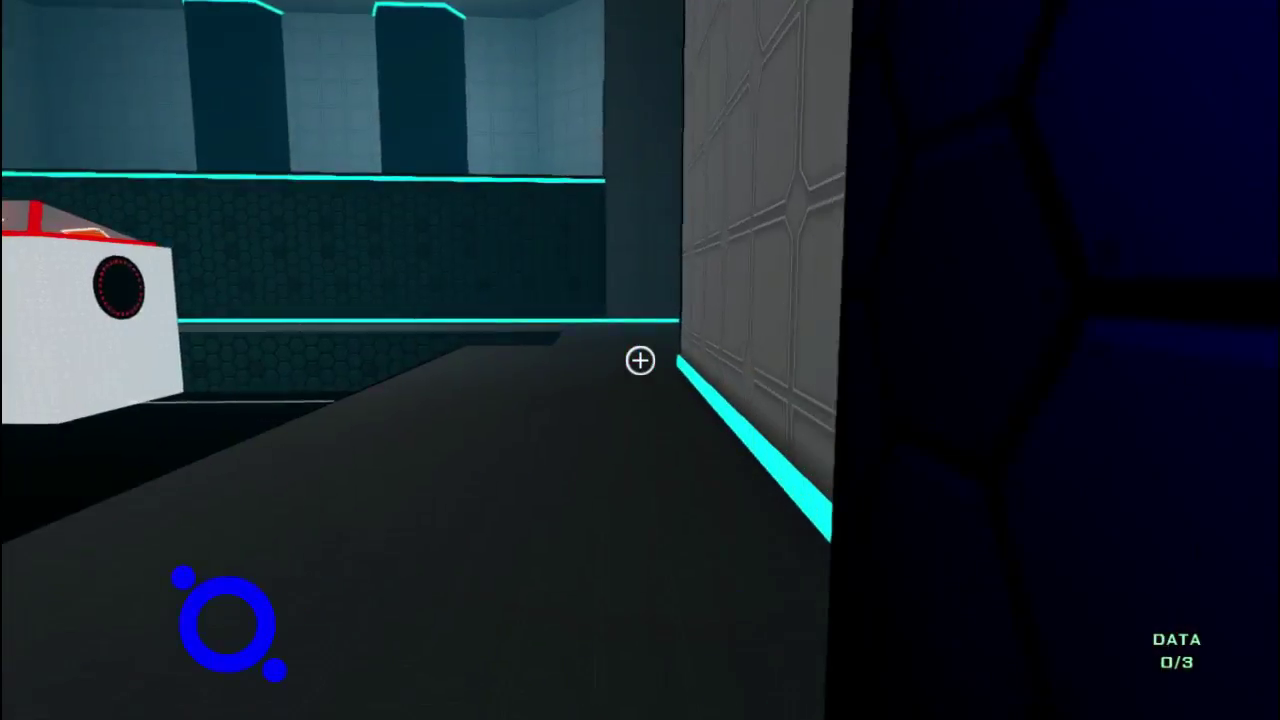
{"action": "key", "text": "w"}
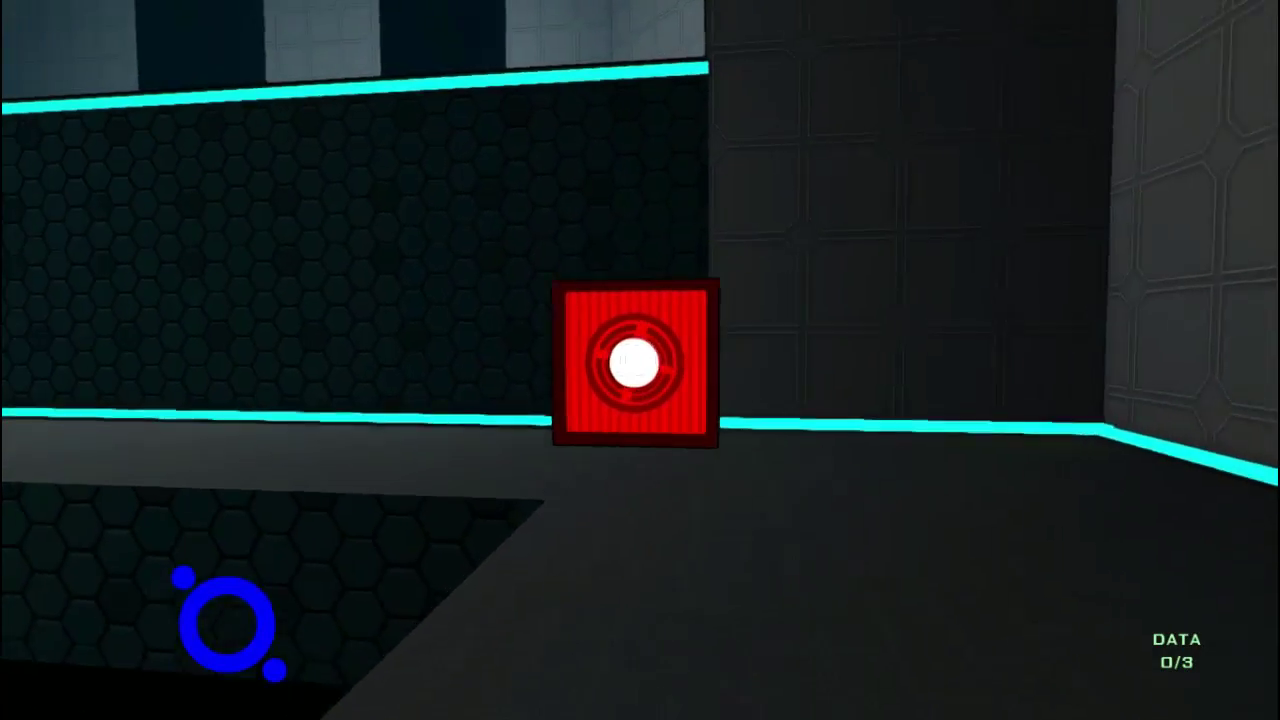
{"action": "key", "text": "w"}
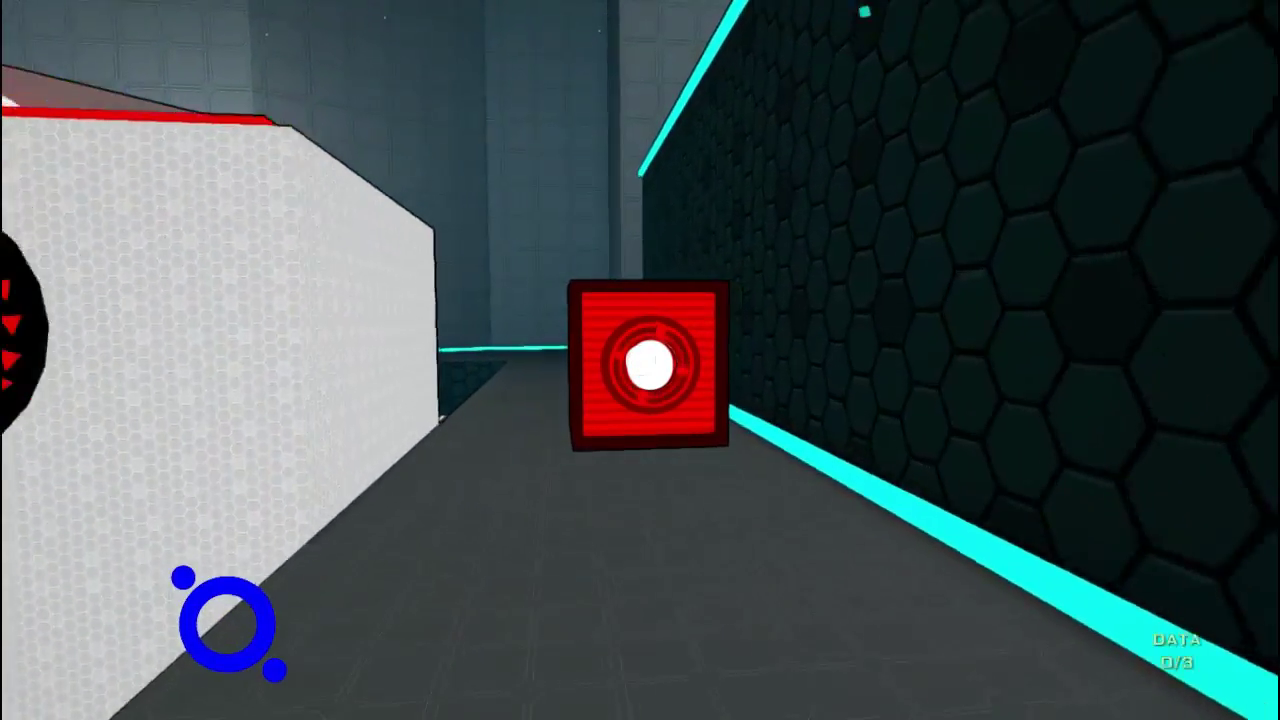
{"action": "key", "text": "w"}
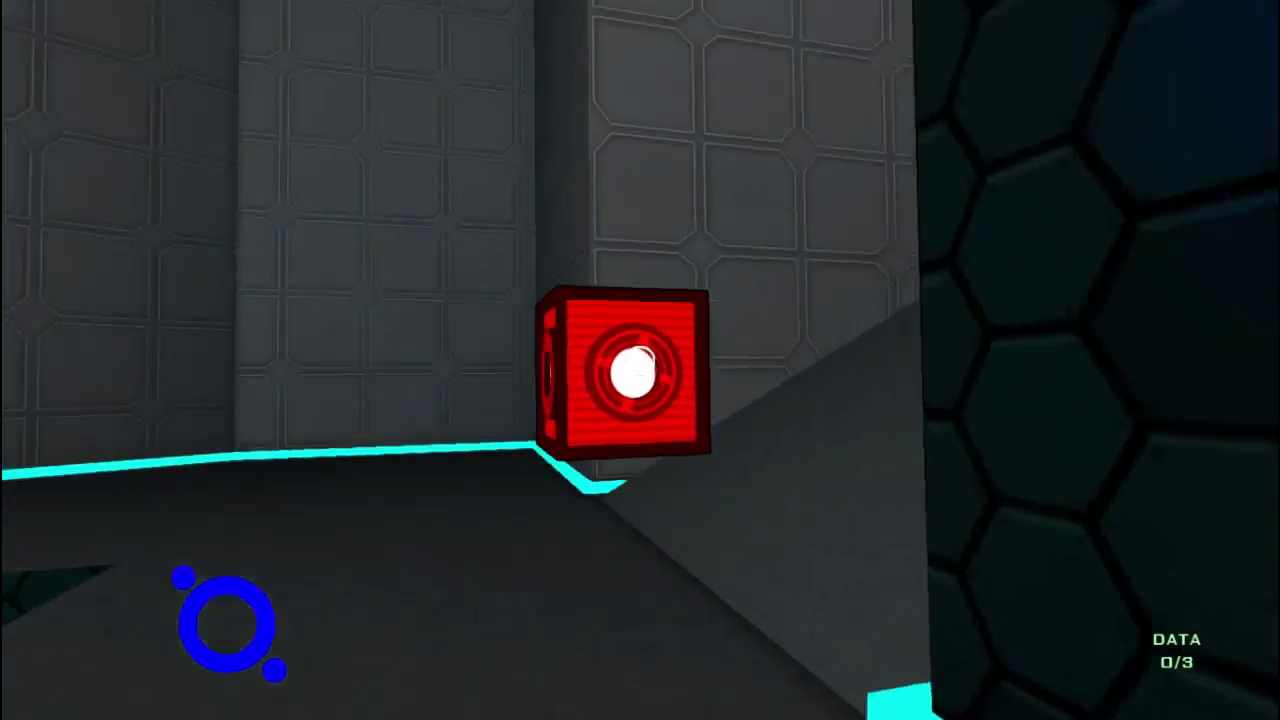
{"action": "key", "text": "w"}
{"action": "key", "text": "w"}
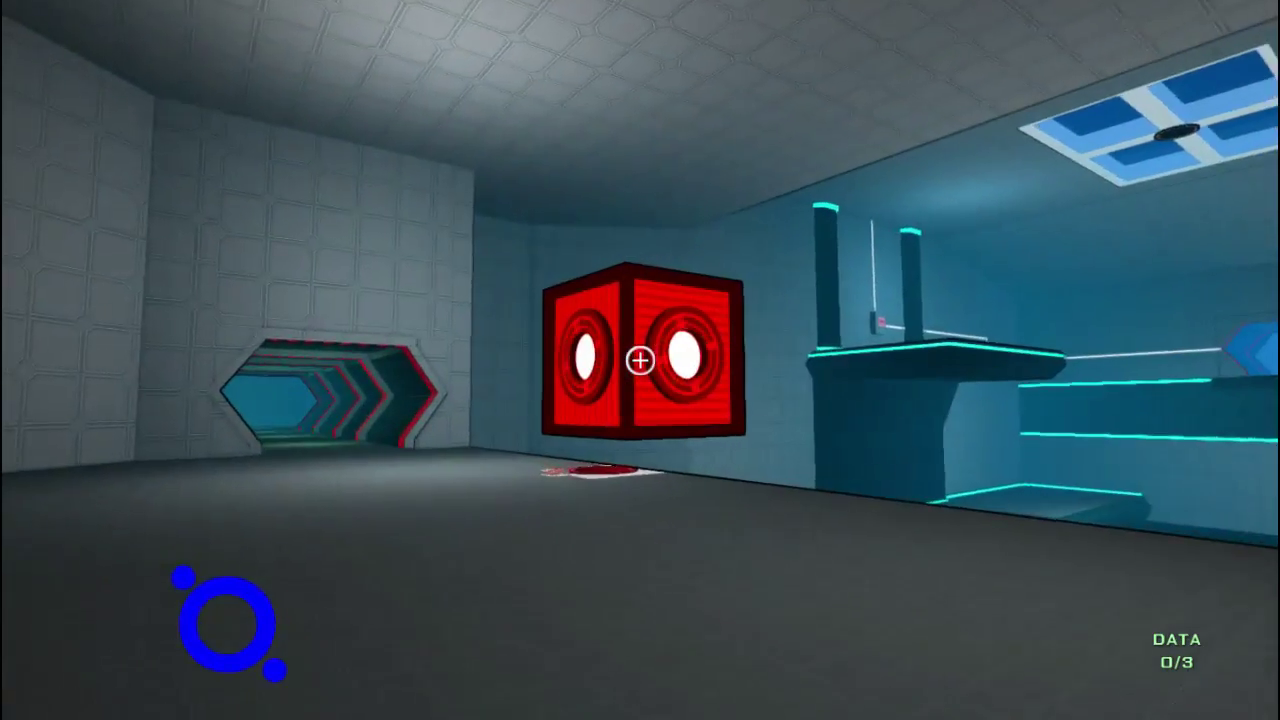
- Carry the cube through the cyan-platform room and release it onto the ledge
{"action": "key", "text": "w"}
{"action": "key", "text": "w"}
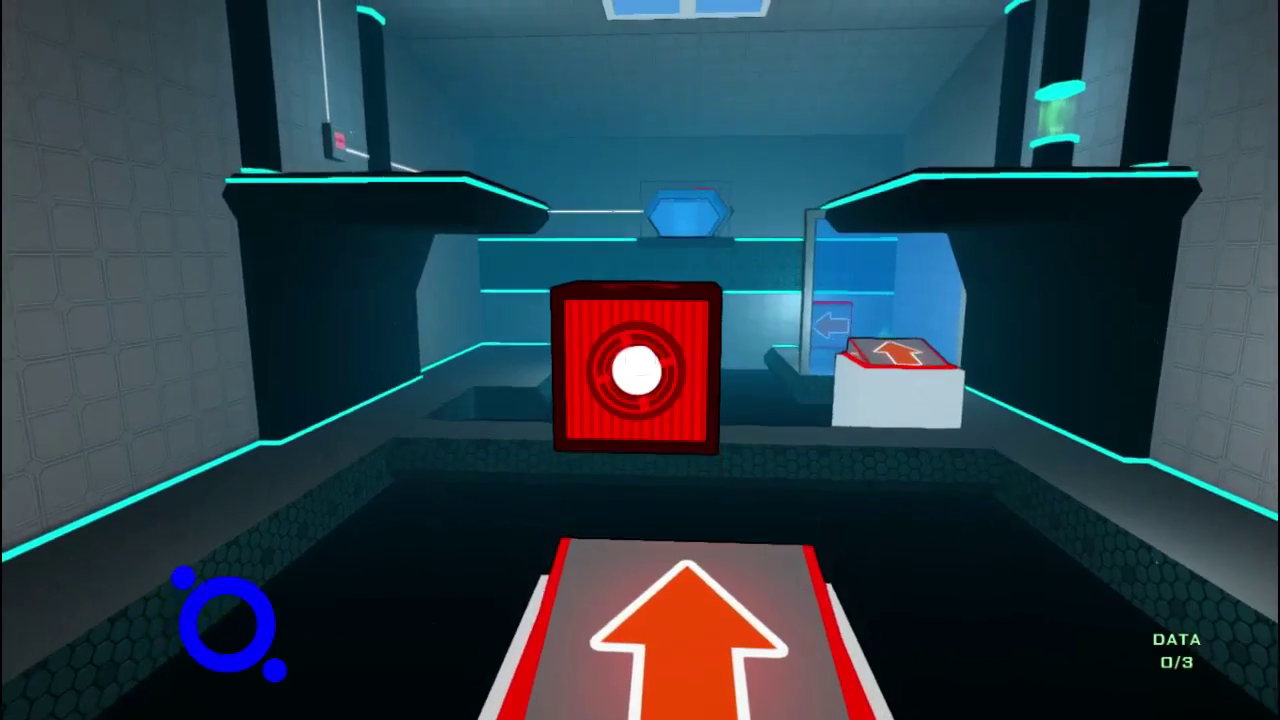
{"action": "key", "text": "w"}
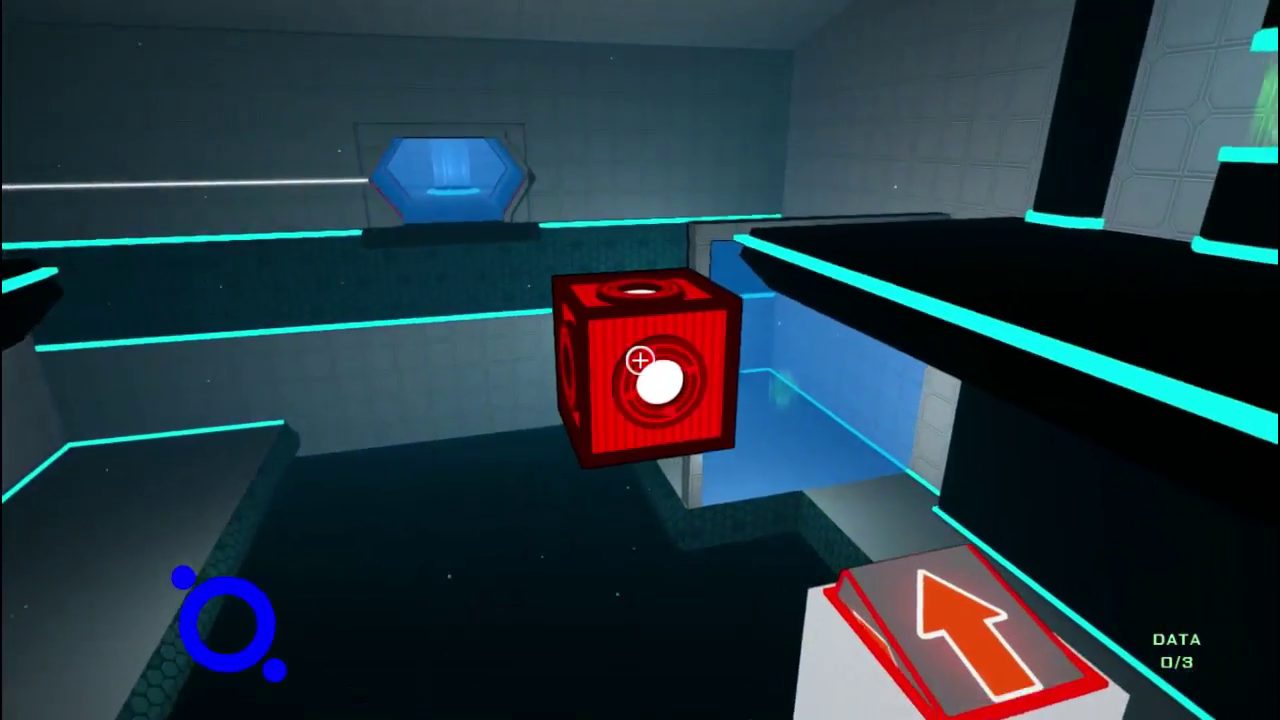
{"action": "key", "text": "w"}
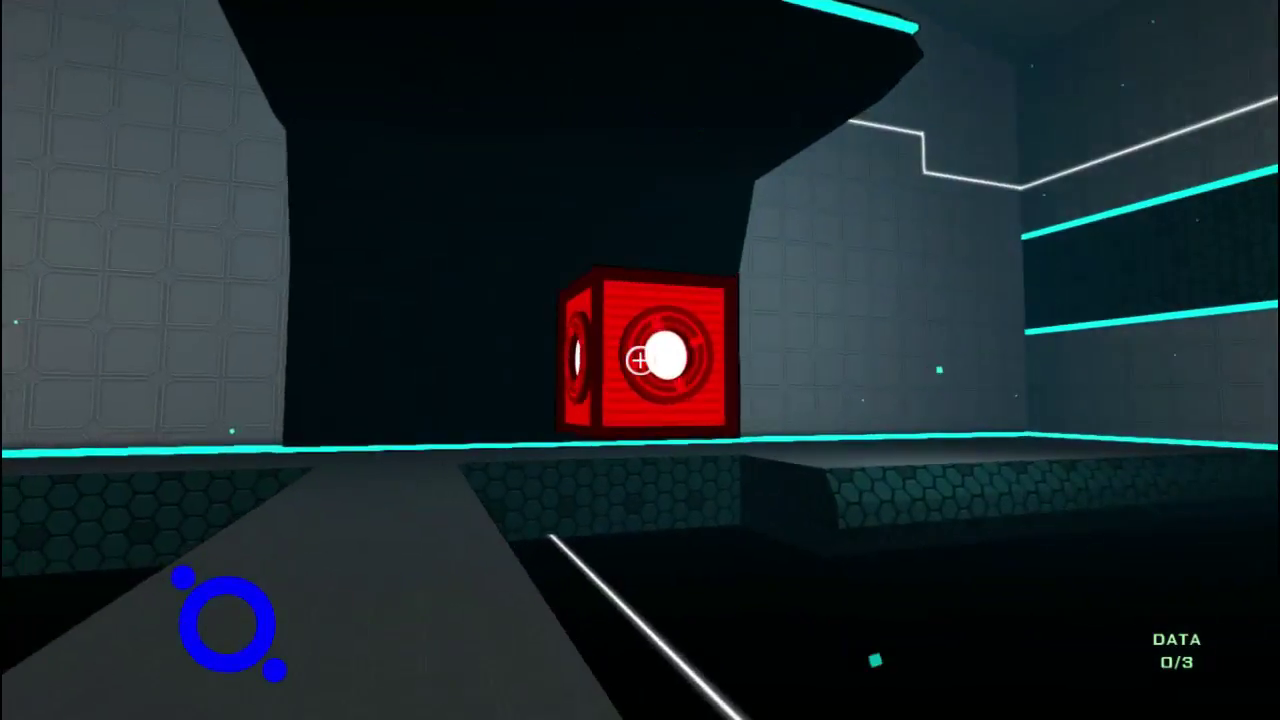
{"action": "key", "text": "w"}
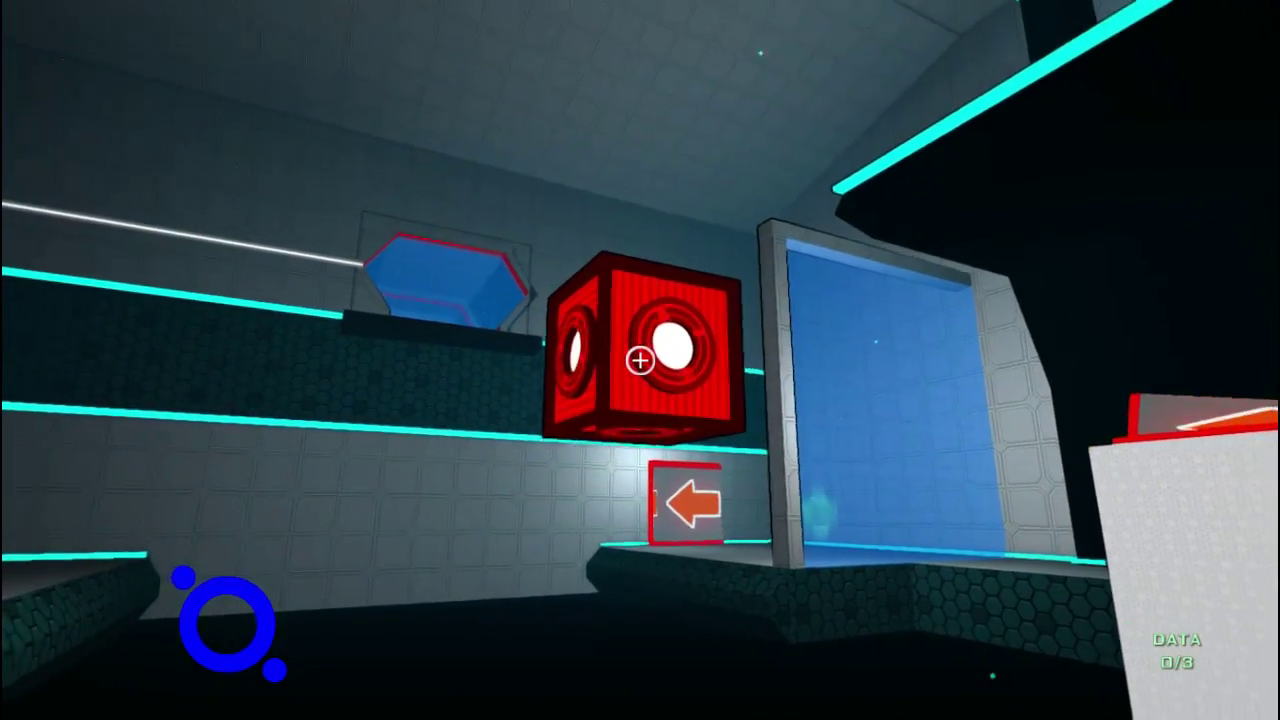
{"action": "key", "text": "w"}
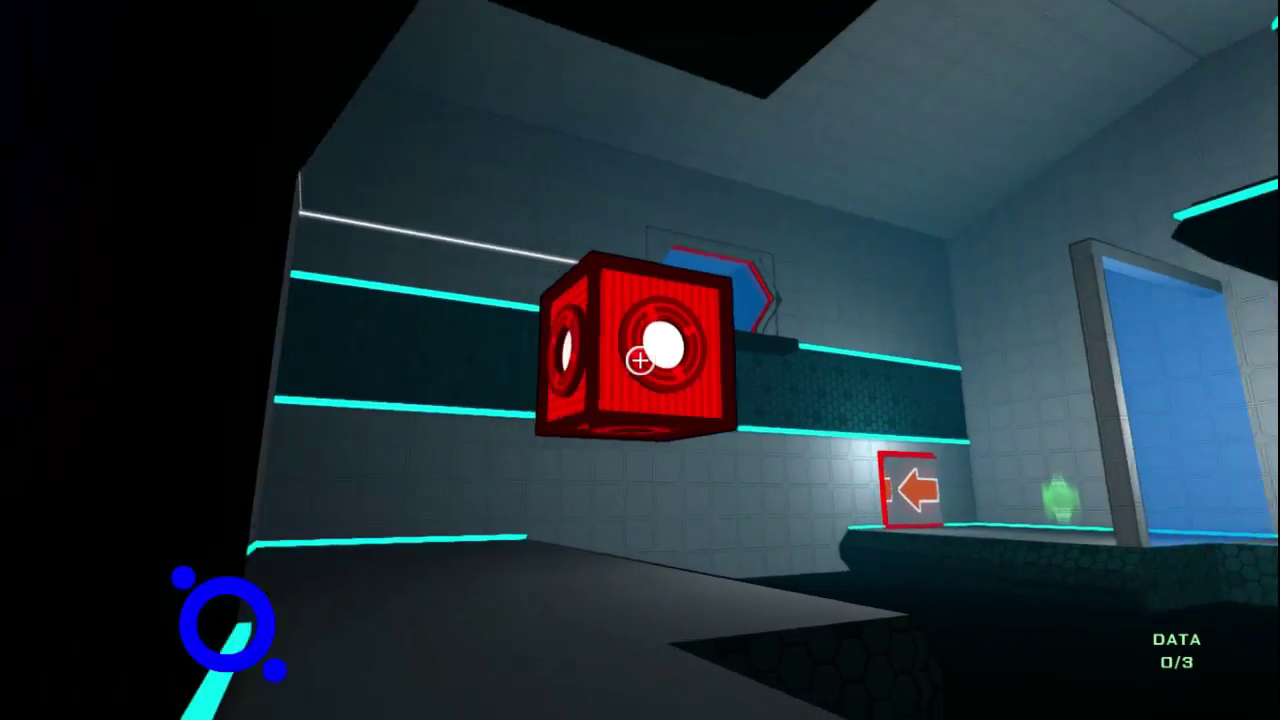
{"action": "key", "text": "w"}
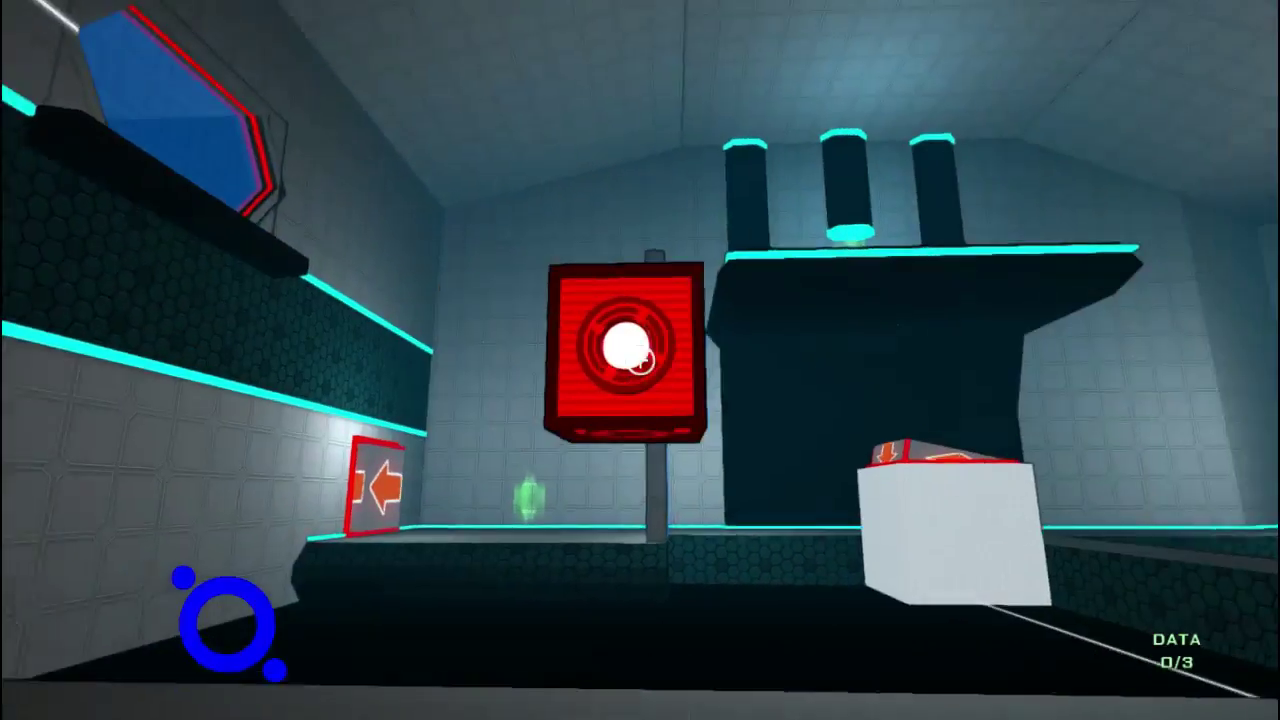
{"action": "key", "text": "w"}
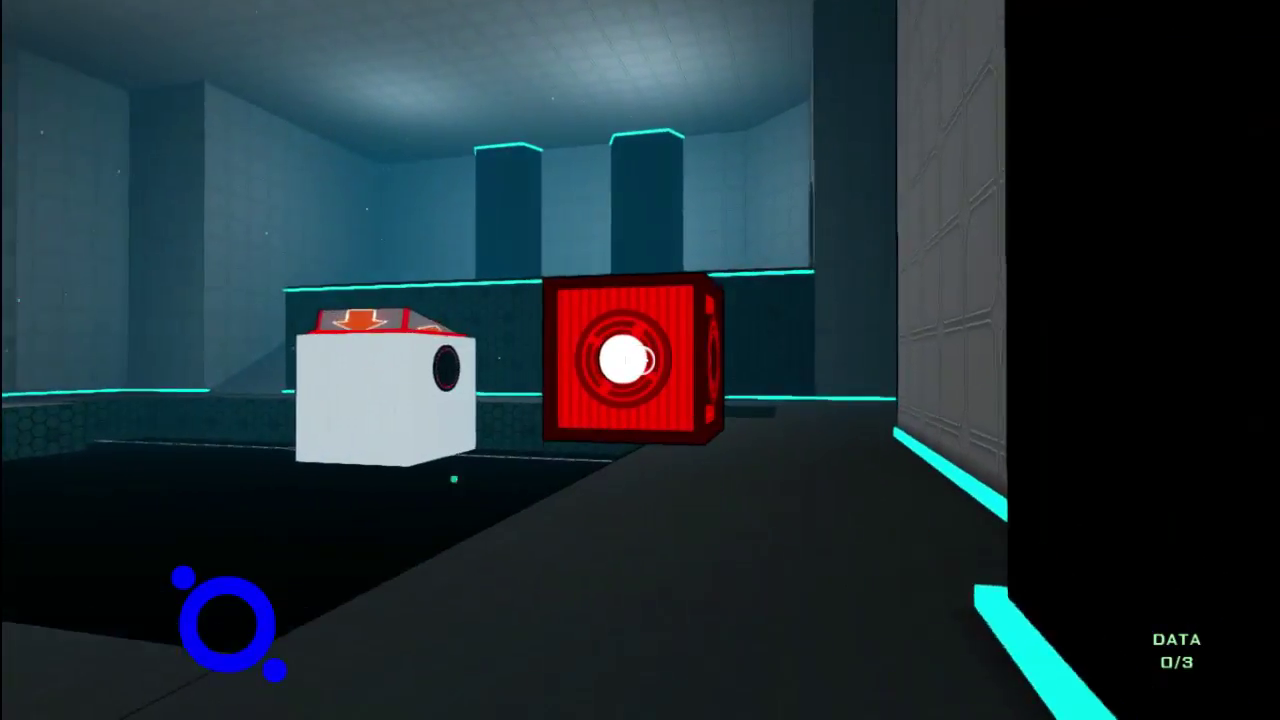
{"action": "key", "text": "w"}
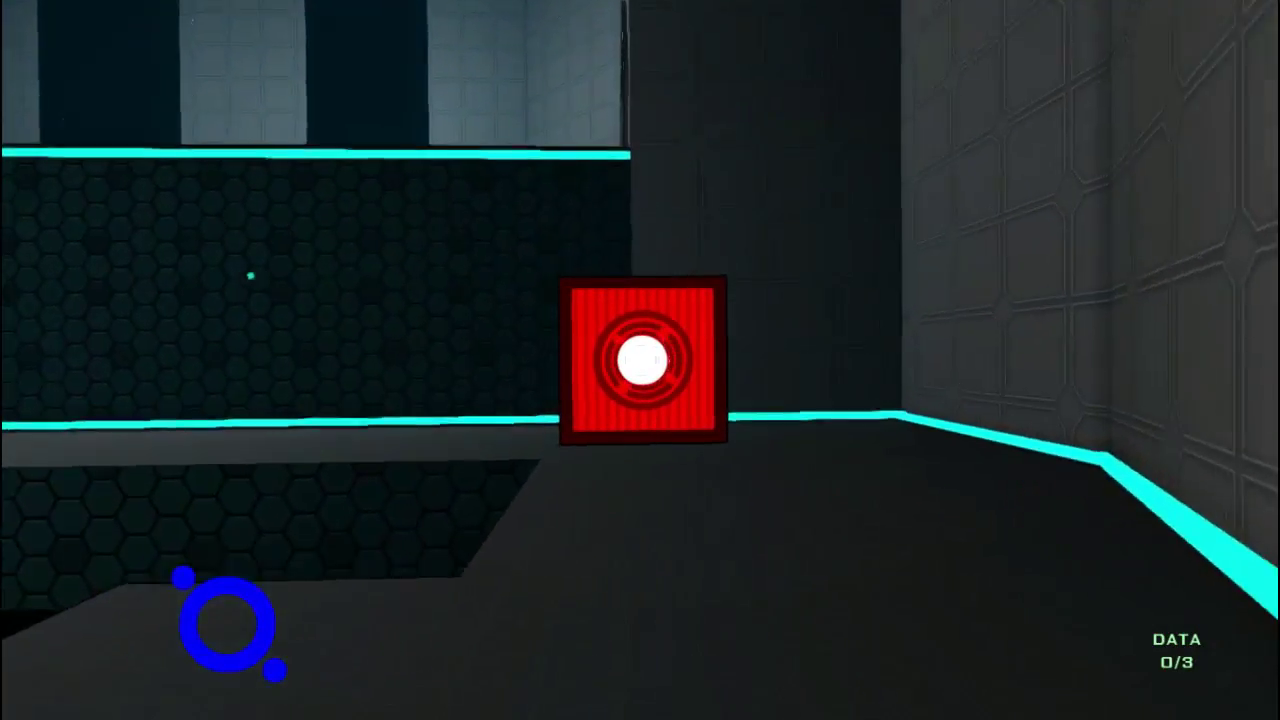
{"action": "left_click", "coordinate": [640, 360]}
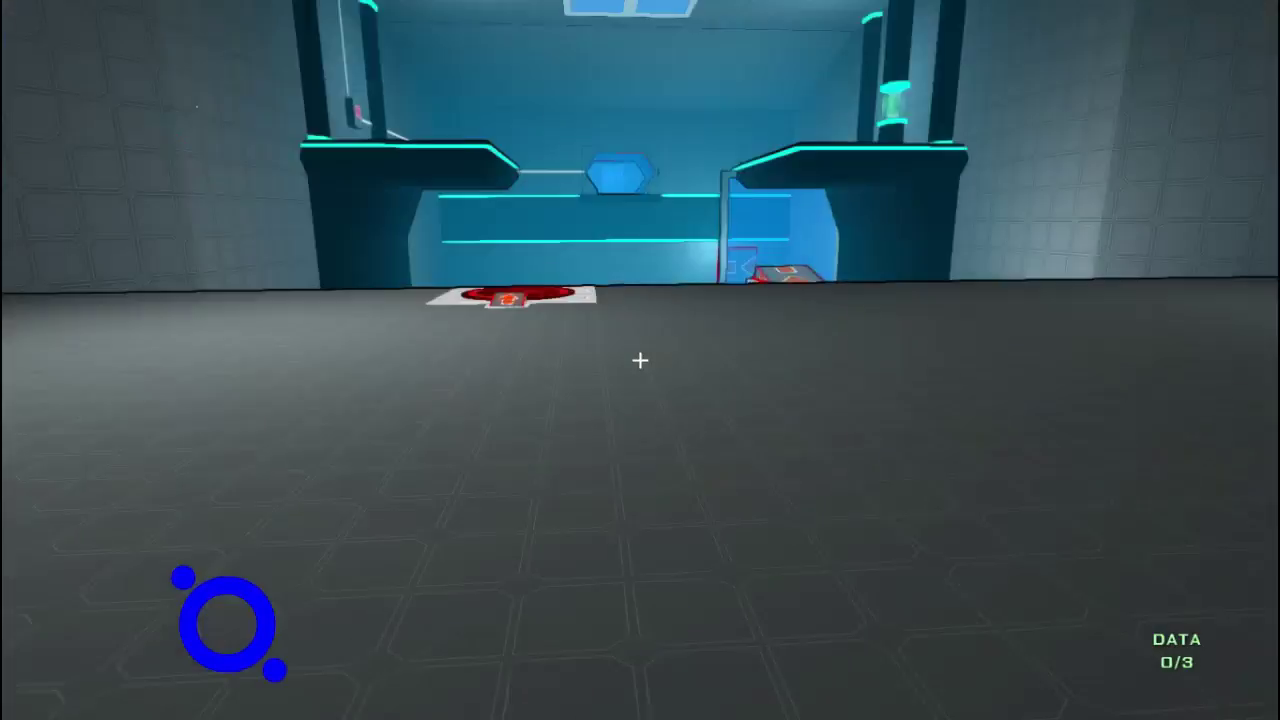
- Take a fresh red cube from the pad and carry it under the blue ceiling window
{"action": "key", "text": "w"}
{"action": "key", "text": "w"}
{"action": "left_click", "coordinate": [640, 360]}
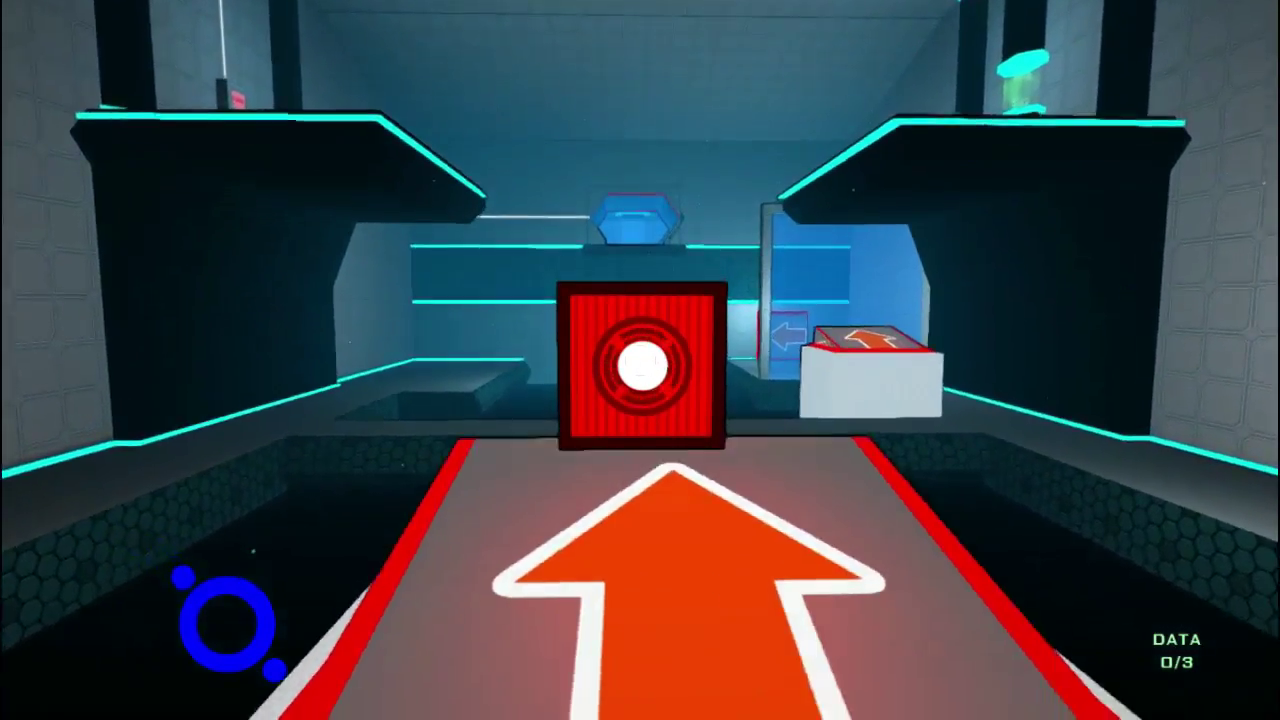
{"action": "left_click", "coordinate": [640, 360]}
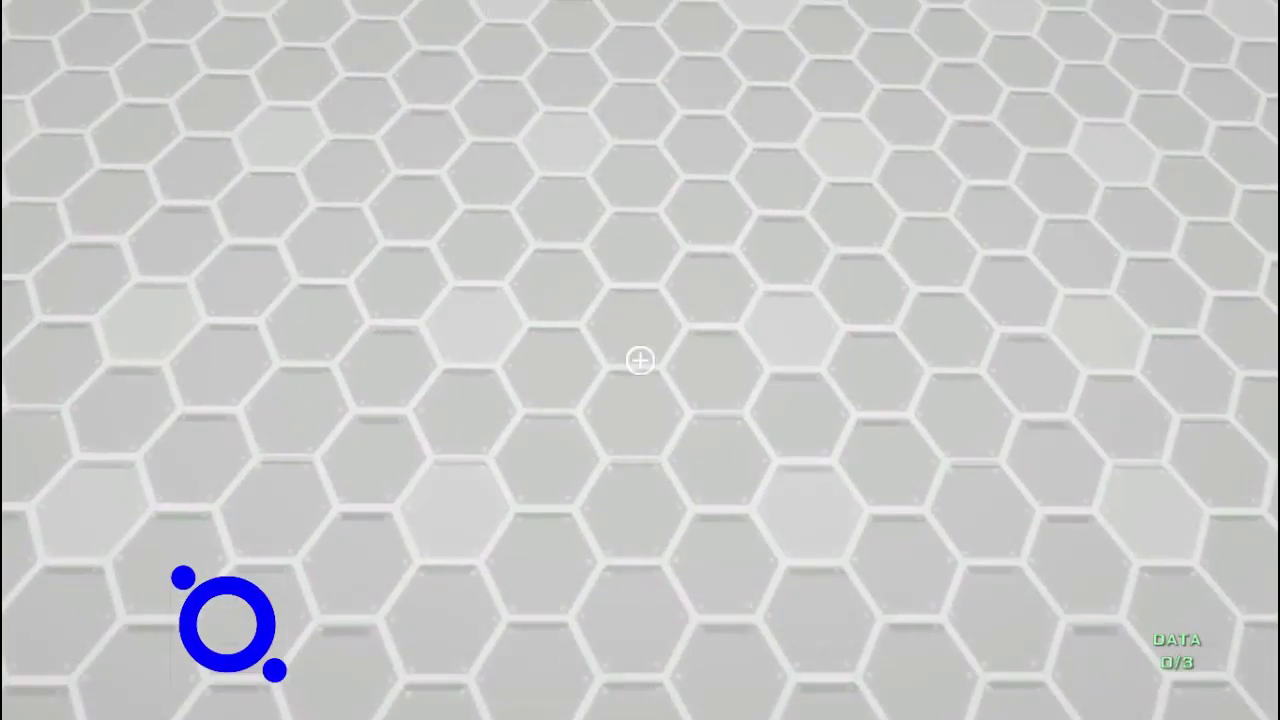
{"action": "key", "text": "w"}
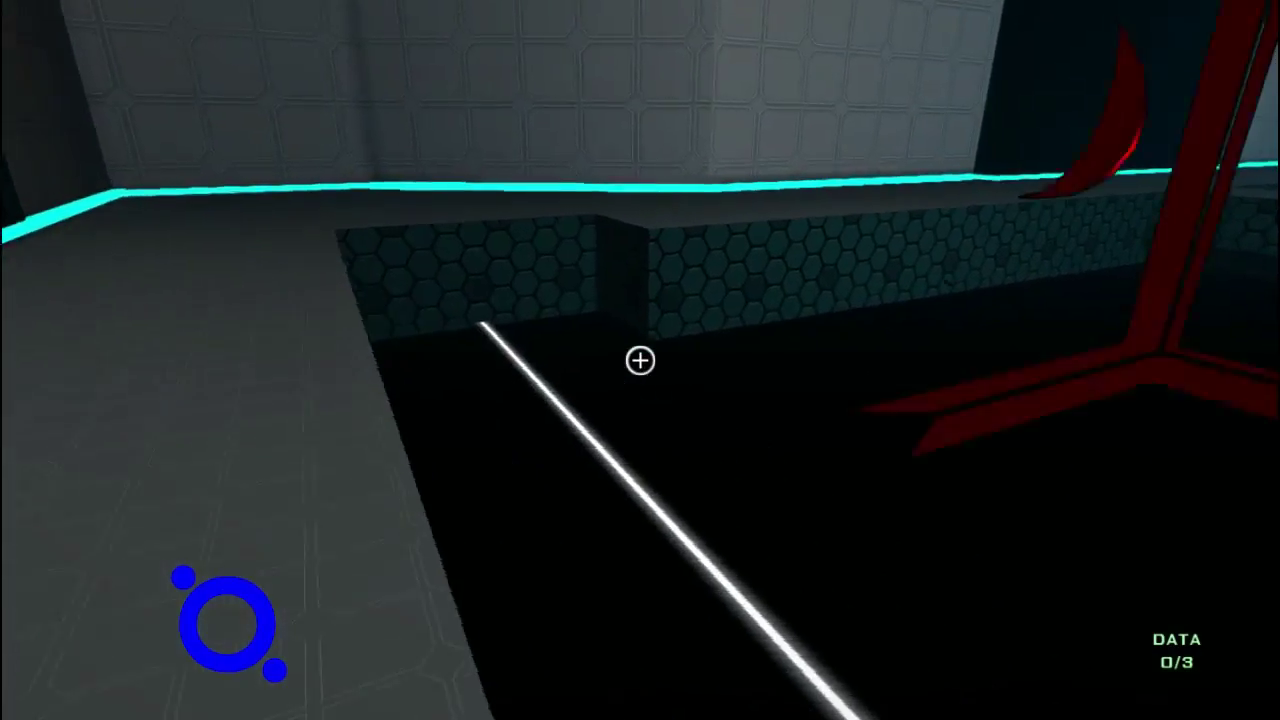
{"action": "key", "text": "w"}
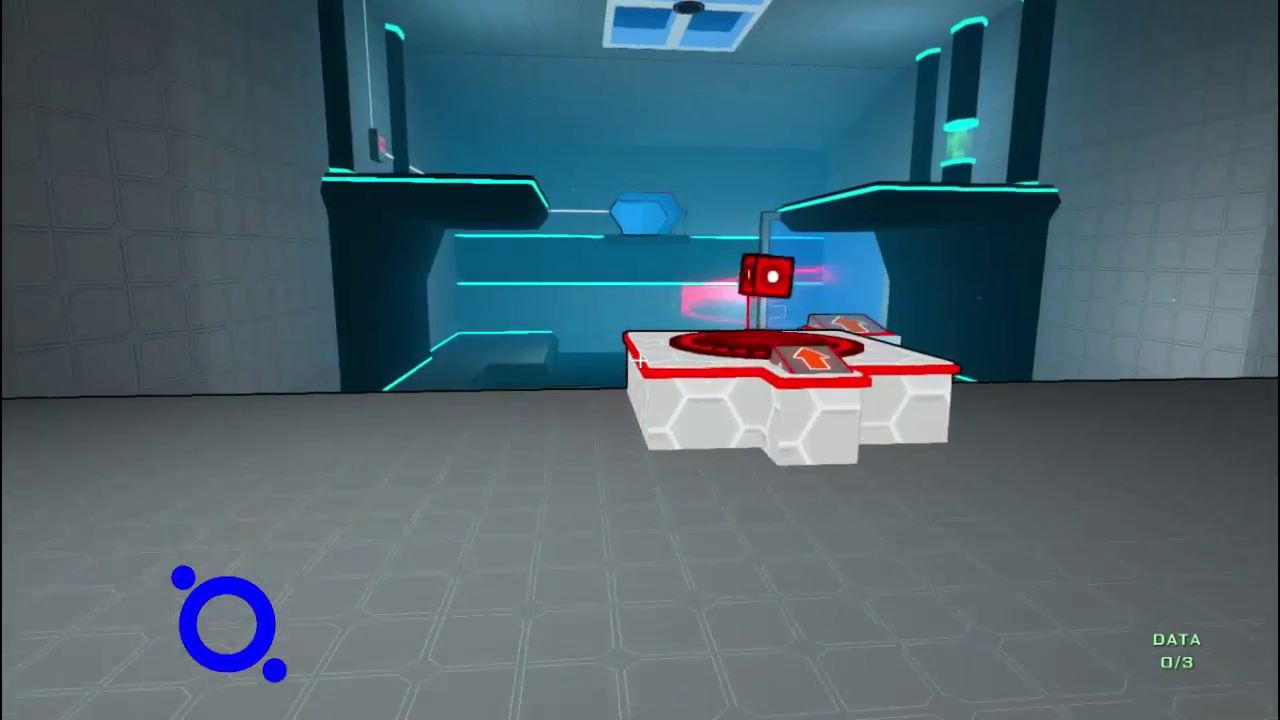
{"action": "left_click", "coordinate": [640, 360]}
{"action": "key", "text": "w"}
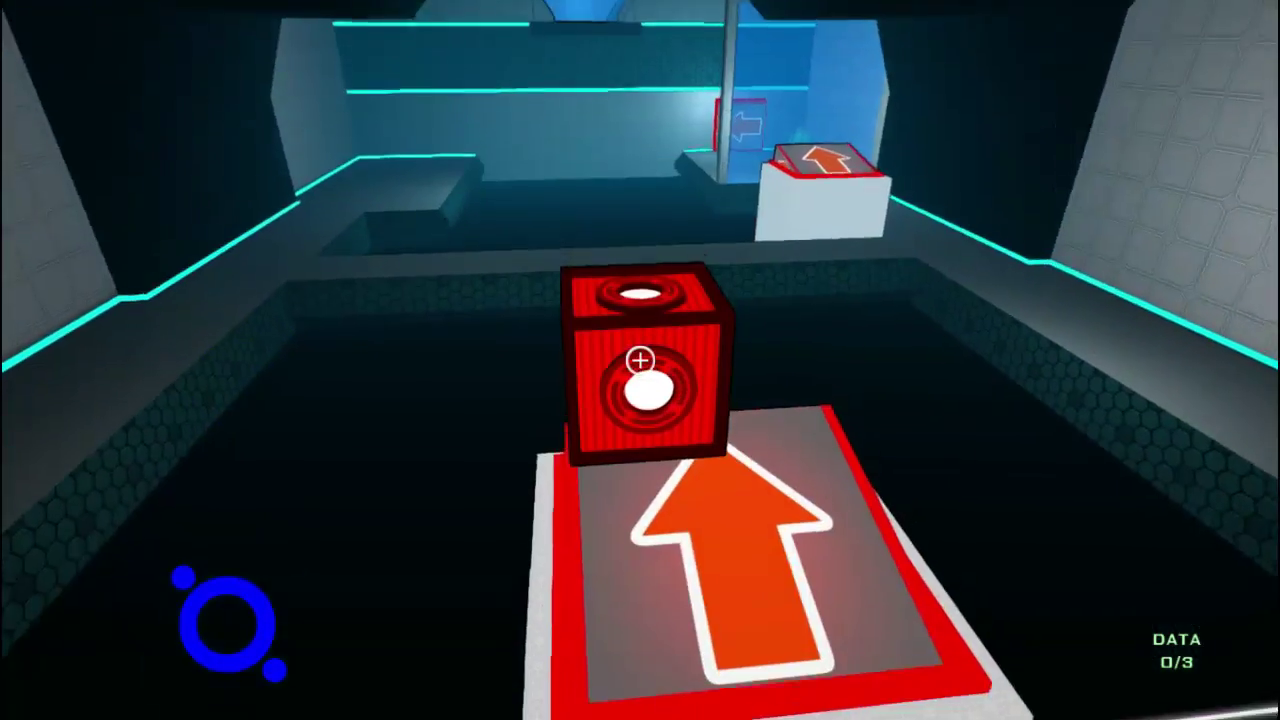
{"action": "key", "text": "w"}
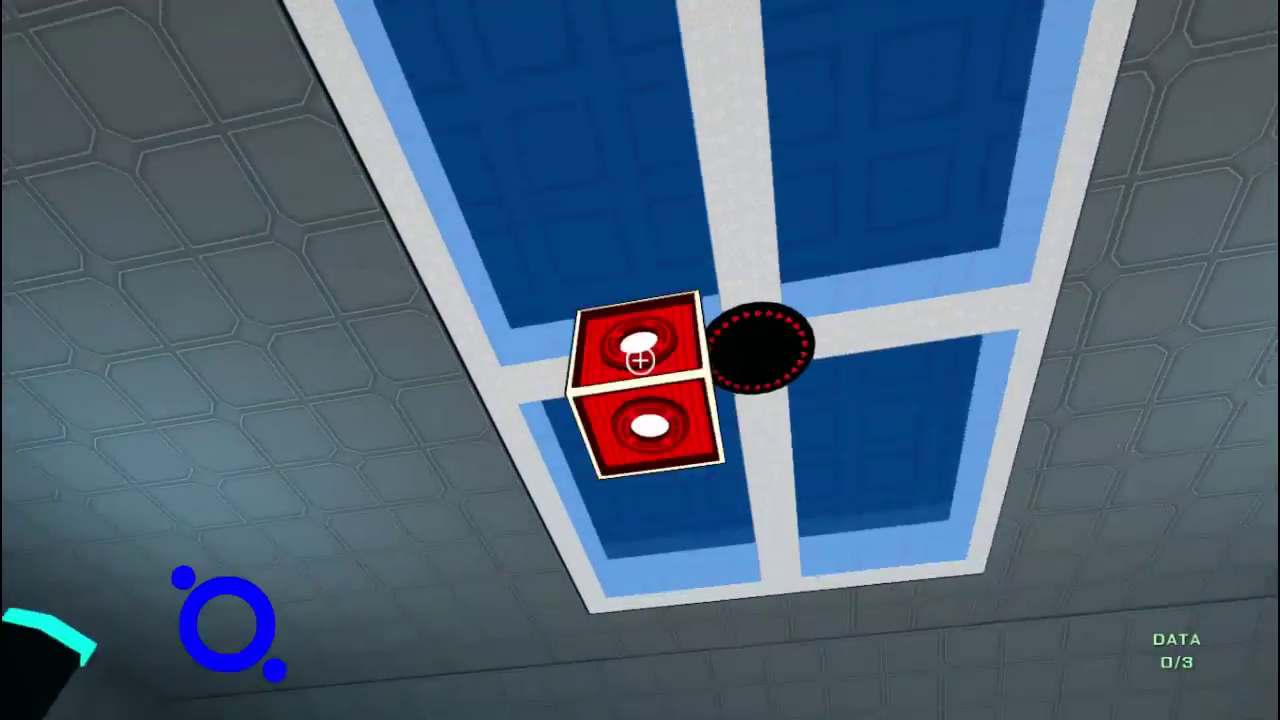
{"action": "key", "text": "w"}
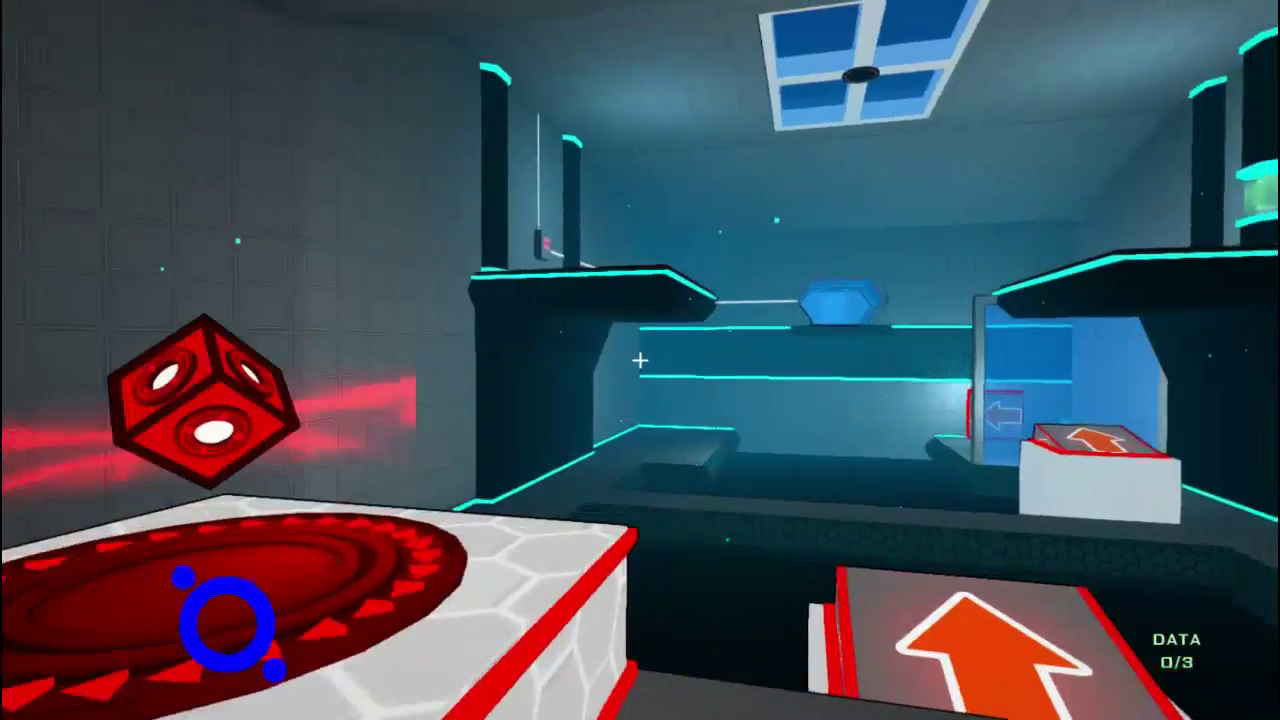
- Throw and retrieve the red cube until it sticks to the ceiling window, then launch upward
{"action": "left_click", "coordinate": [640, 360]}
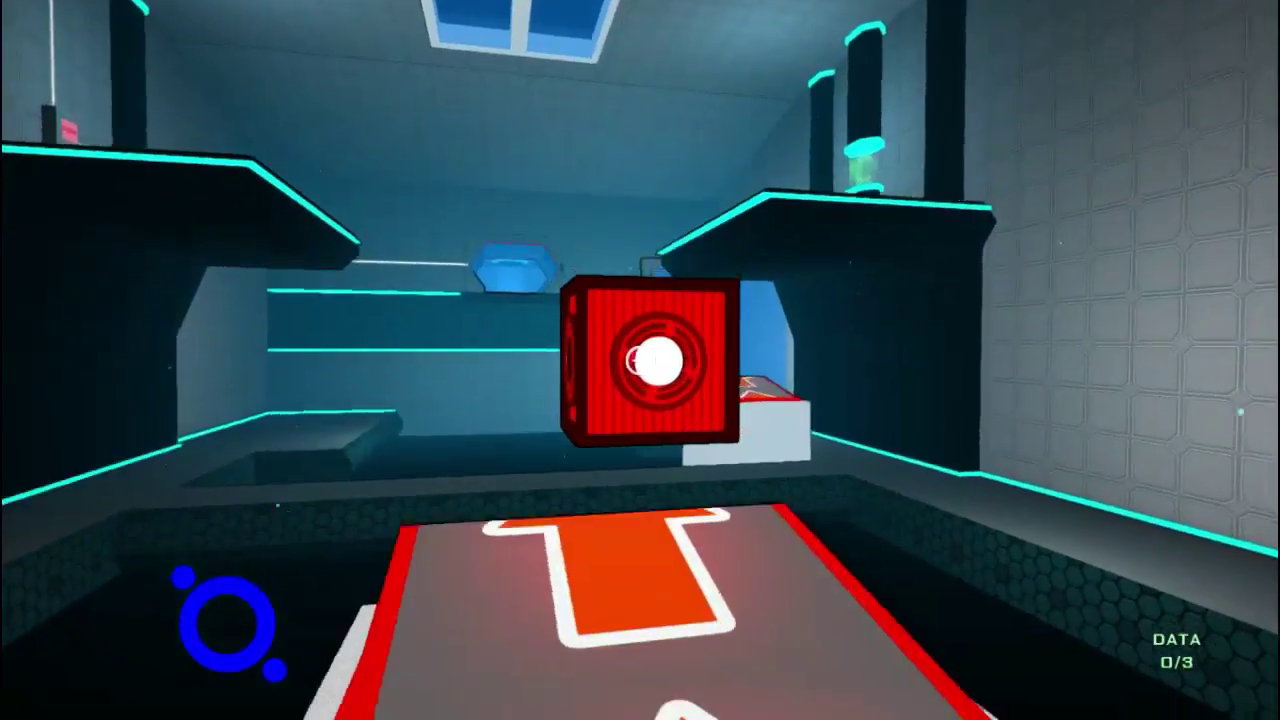
{"action": "left_click", "coordinate": [640, 360]}
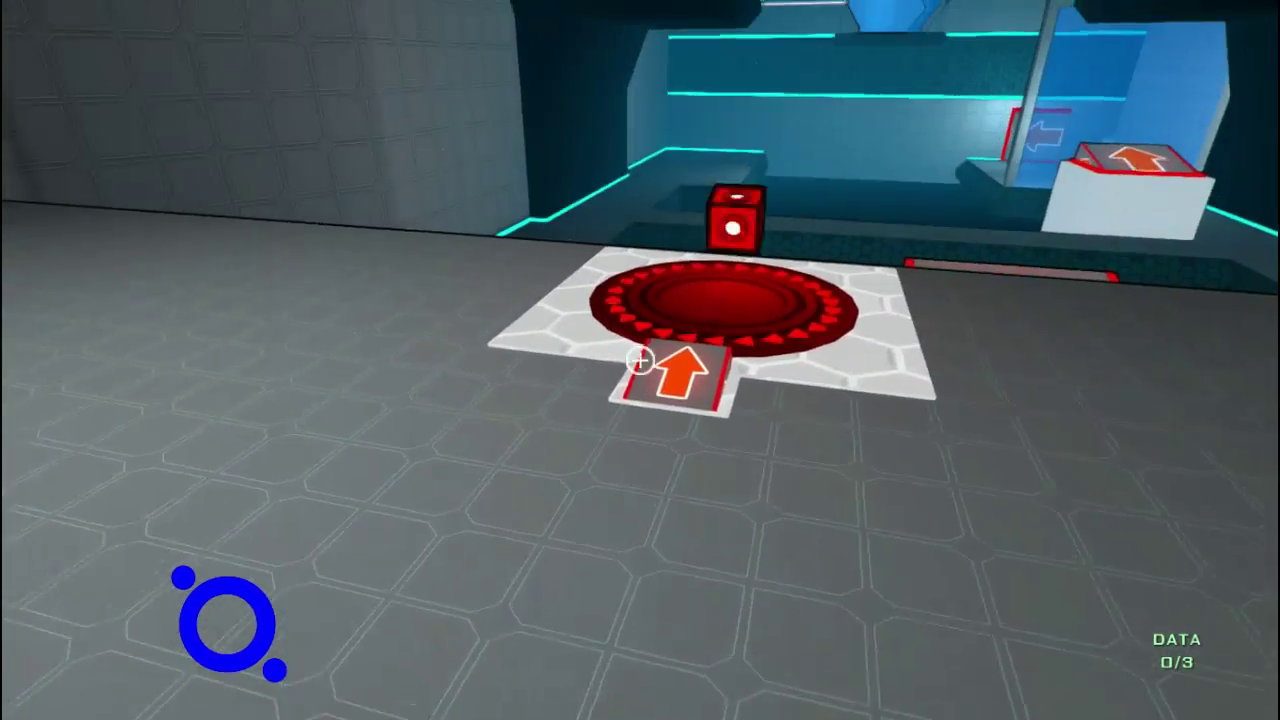
{"action": "left_click", "coordinate": [640, 360]}
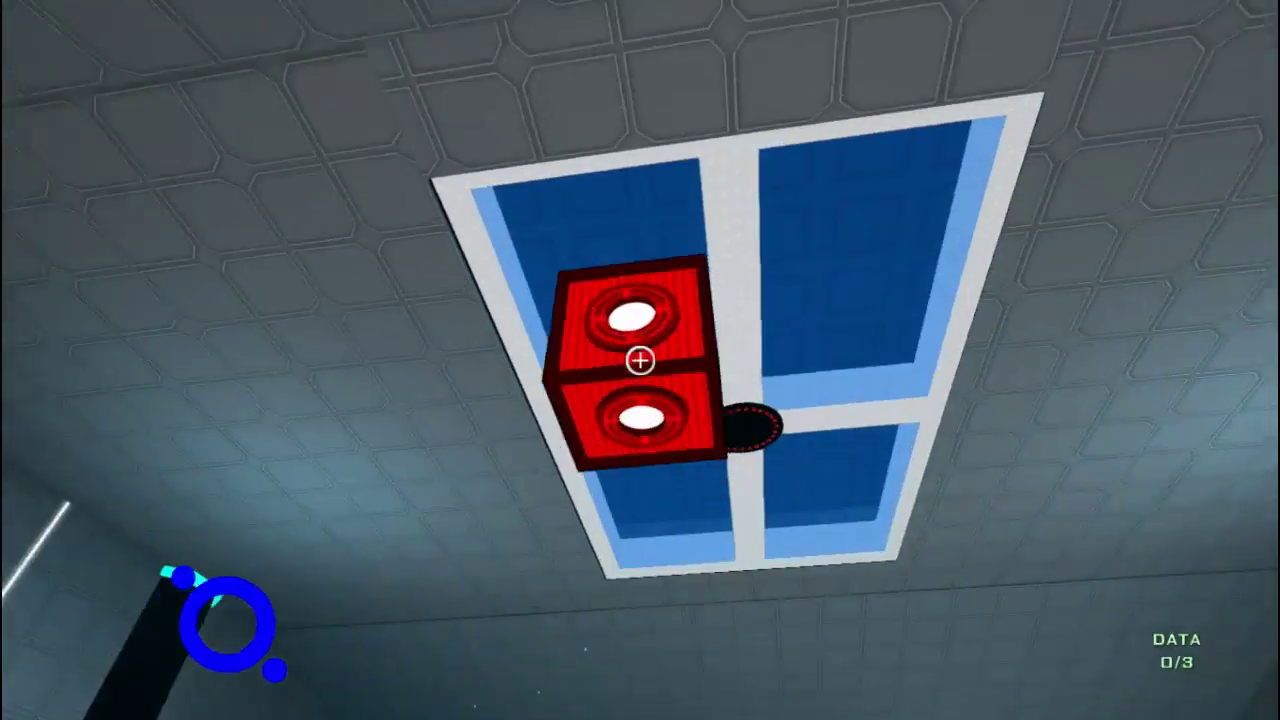
{"action": "left_click", "coordinate": [640, 360]}
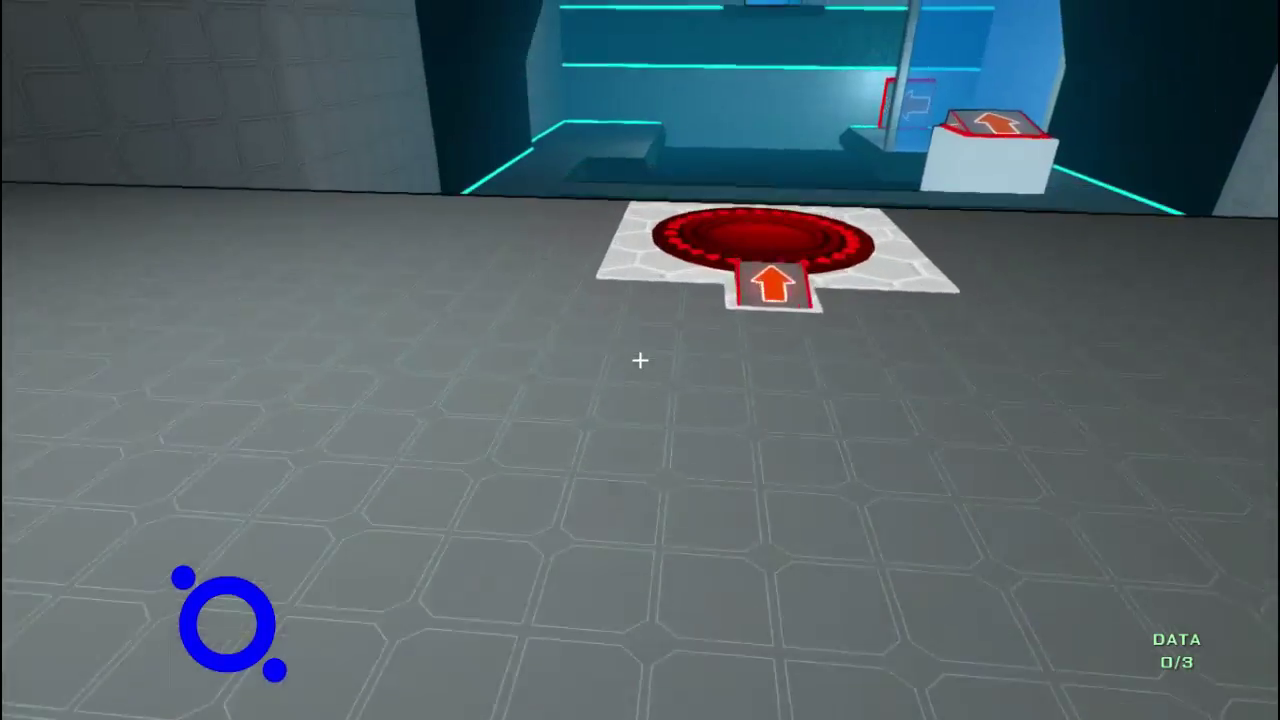
{"action": "left_click", "coordinate": [640, 360]}
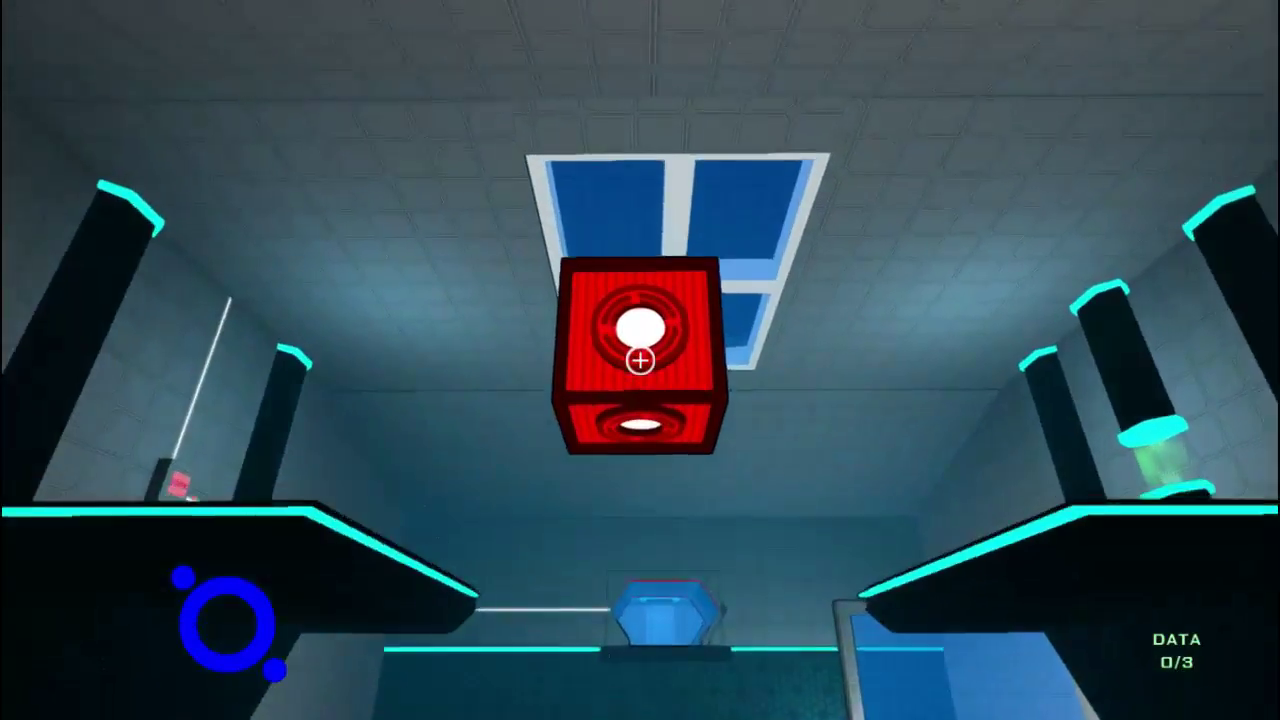
{"action": "left_click", "coordinate": [640, 360]}
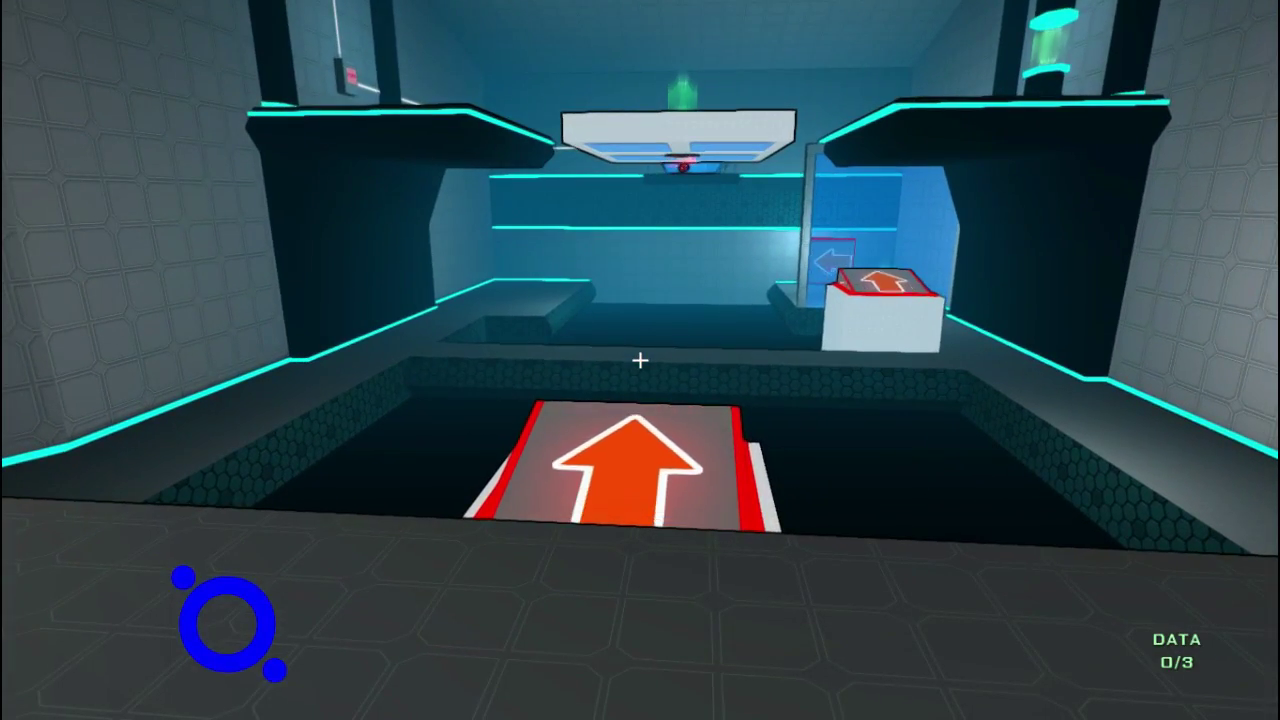
{"action": "key", "text": "w"}
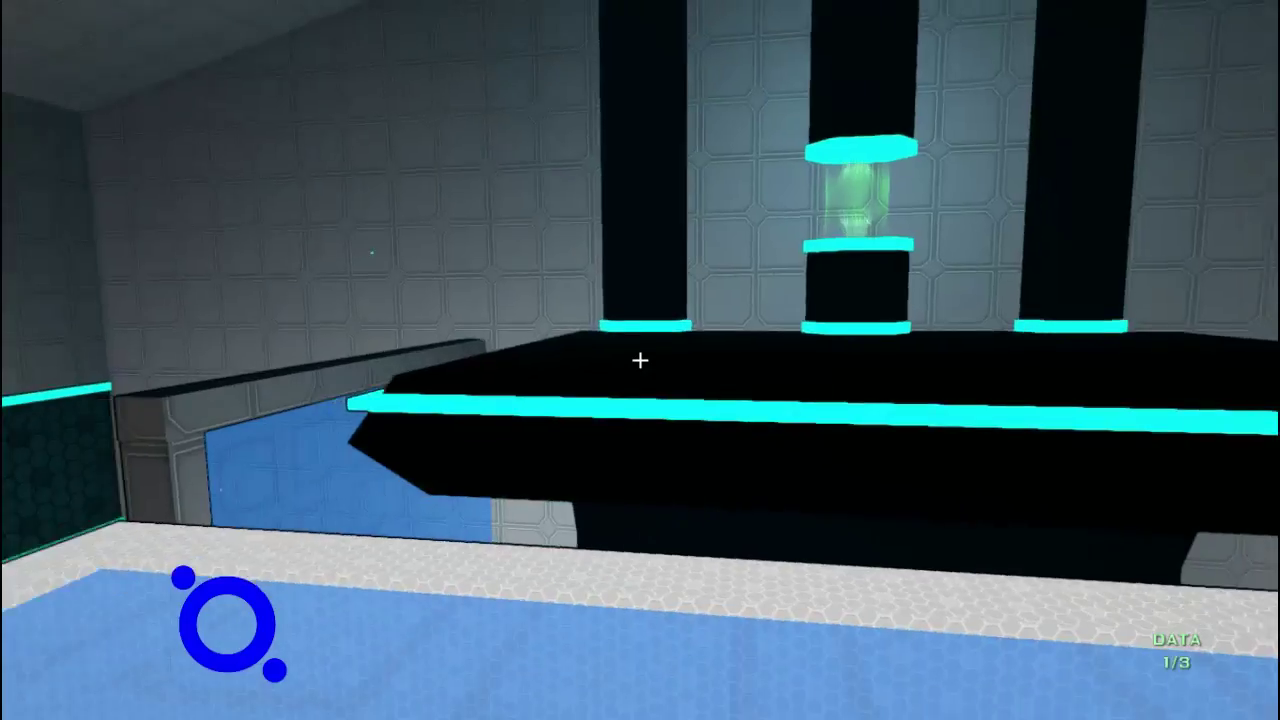
- Collect the green data capsules on the platforms and head for the pad atop the pillar
{"action": "key", "text": "space"}
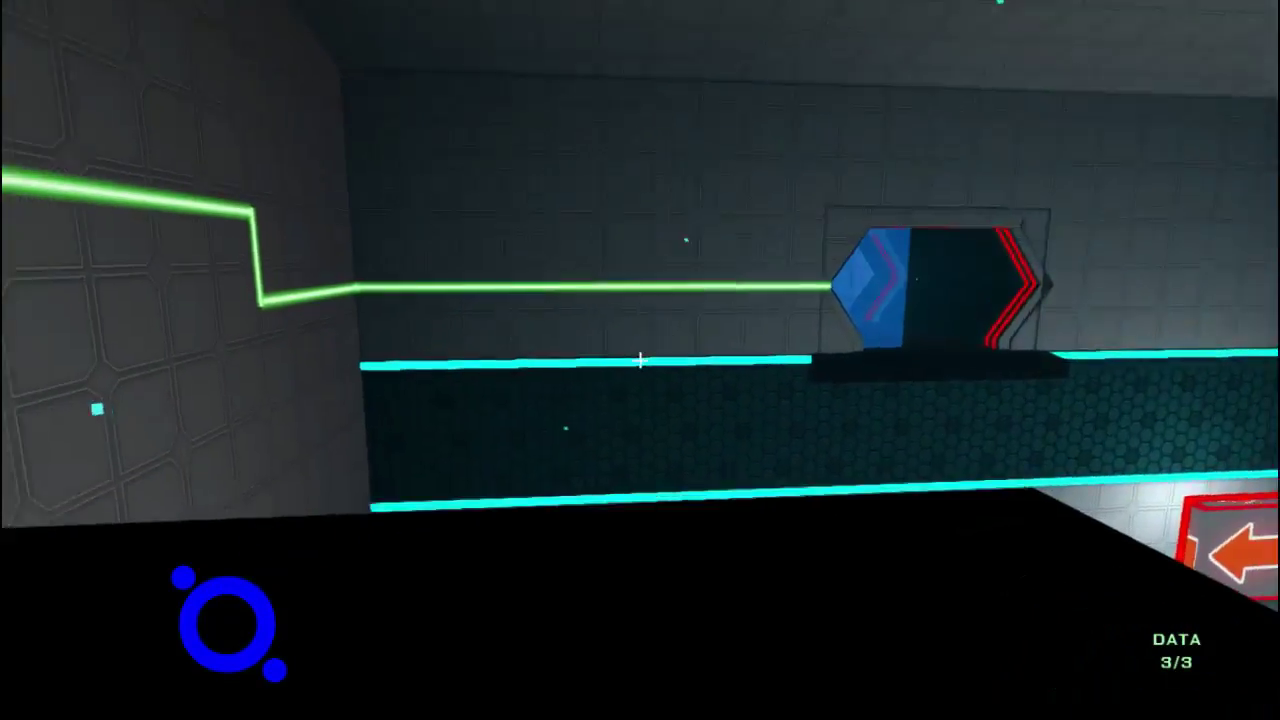
{"action": "key", "text": "space"}
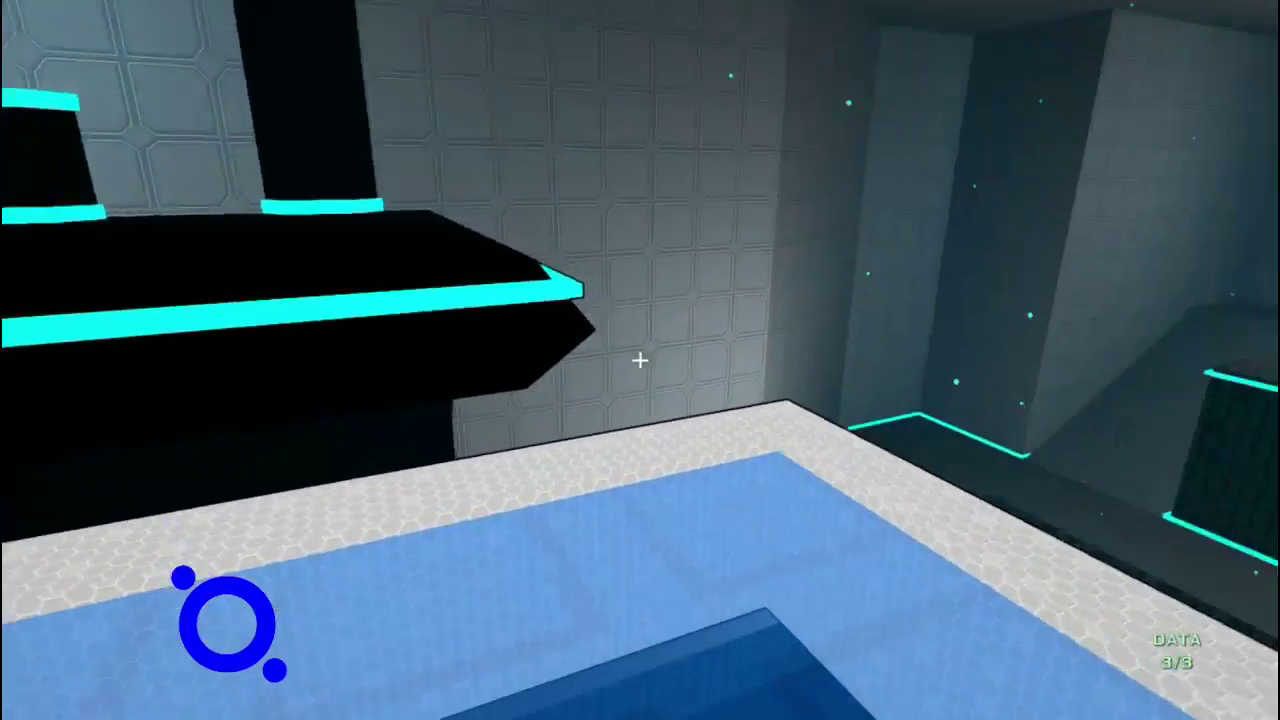
{"action": "key", "text": "w"}
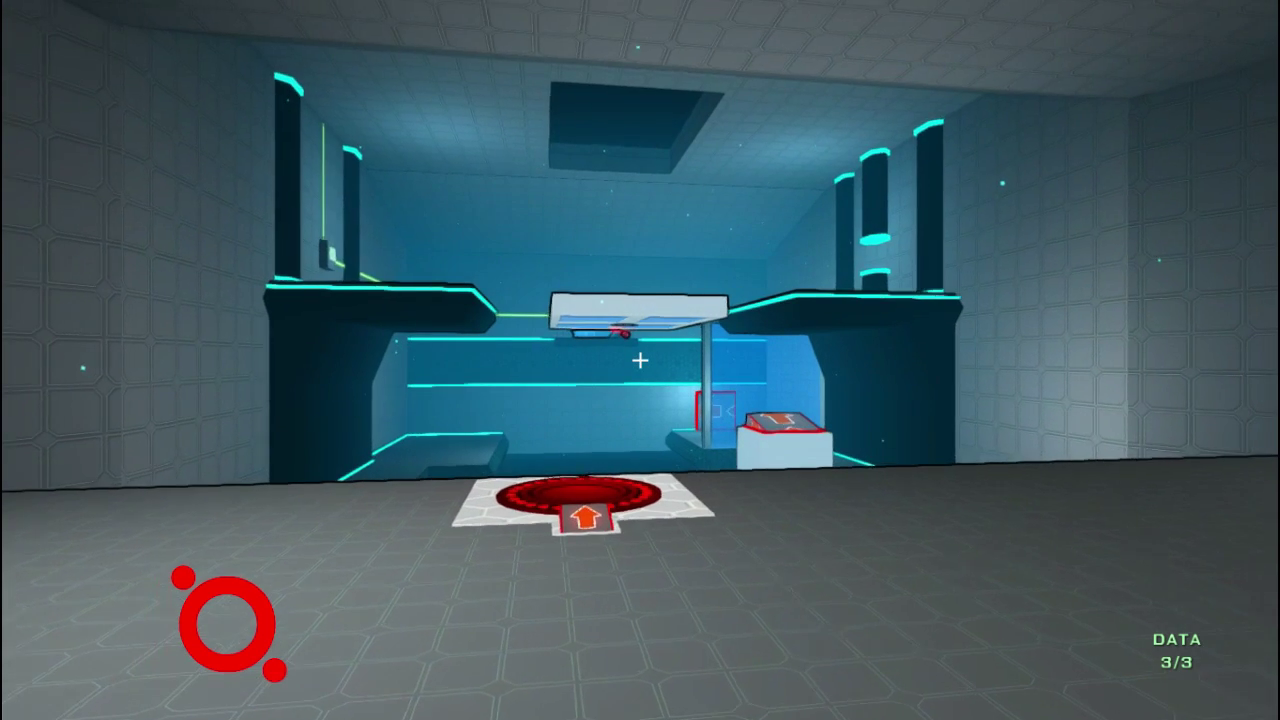
- Put one red cube on the pedestal, grab a newly spawned one, and carry it into the corridor
{"action": "key", "text": "w"}
{"action": "left_click", "coordinate": [640, 360]}
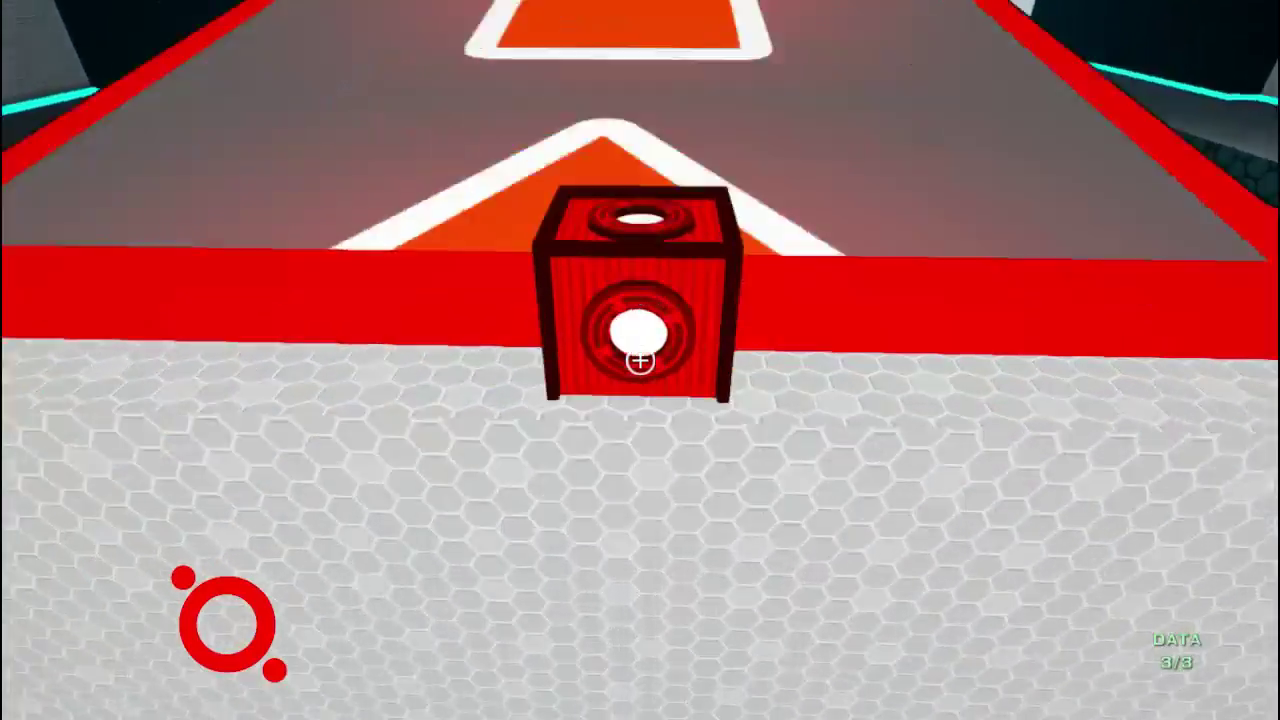
{"action": "left_click", "coordinate": [640, 360]}
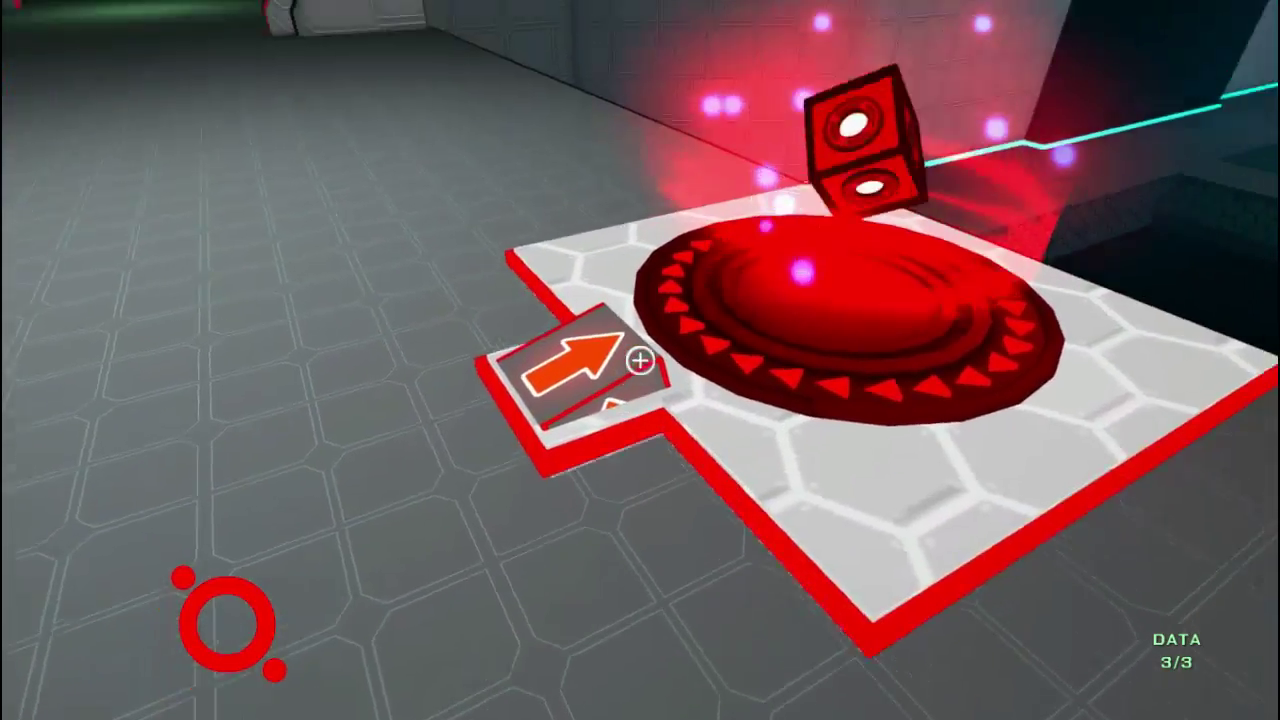
{"action": "left_click", "coordinate": [640, 360]}
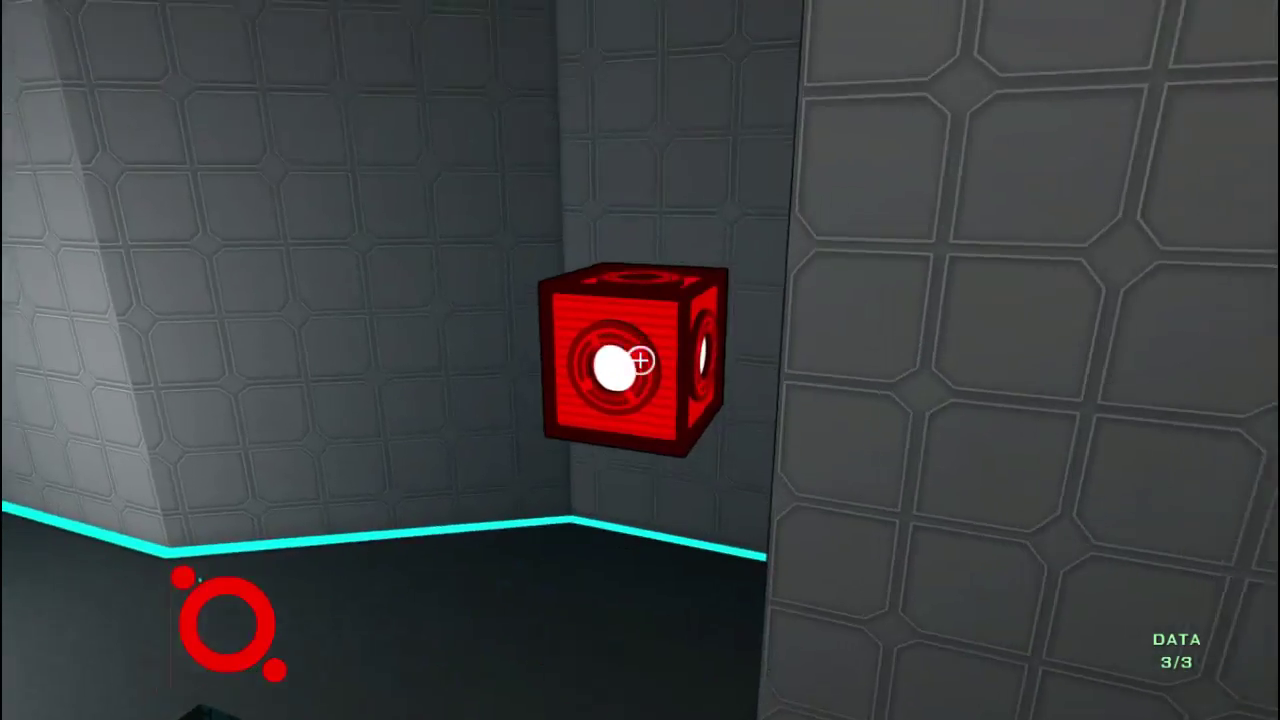
{"action": "key", "text": "w"}
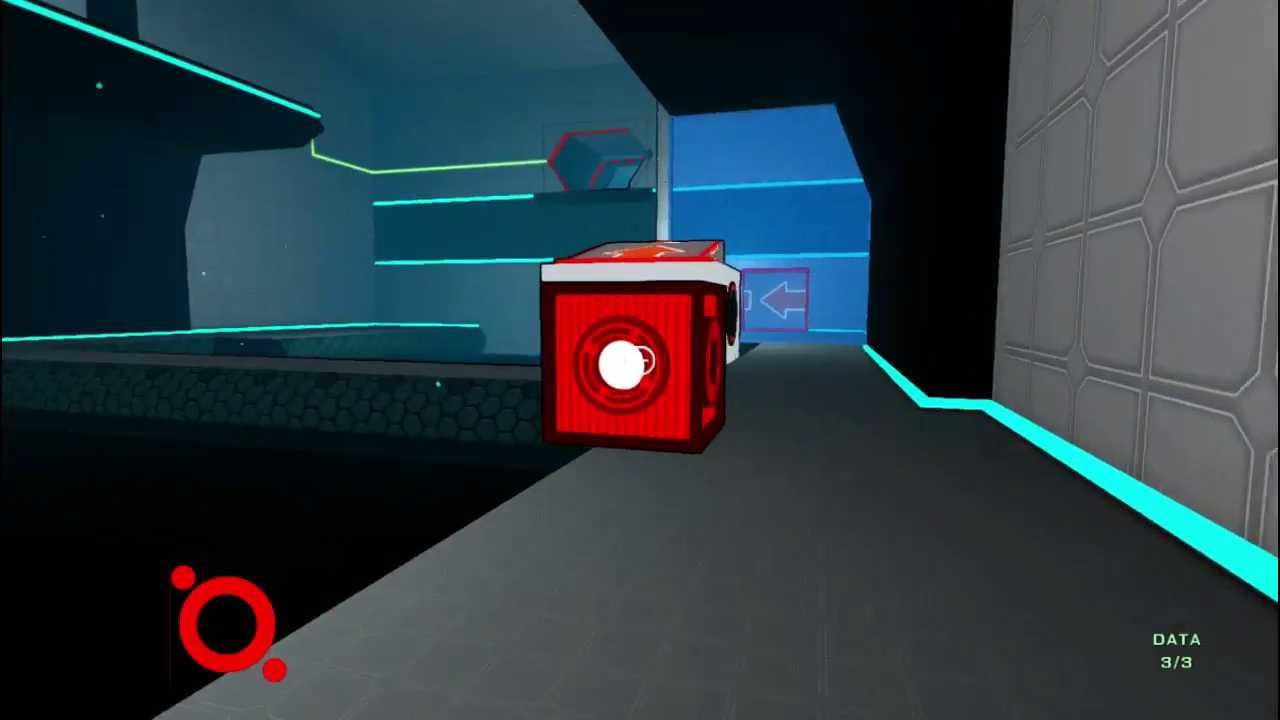
{"action": "key", "text": "w"}
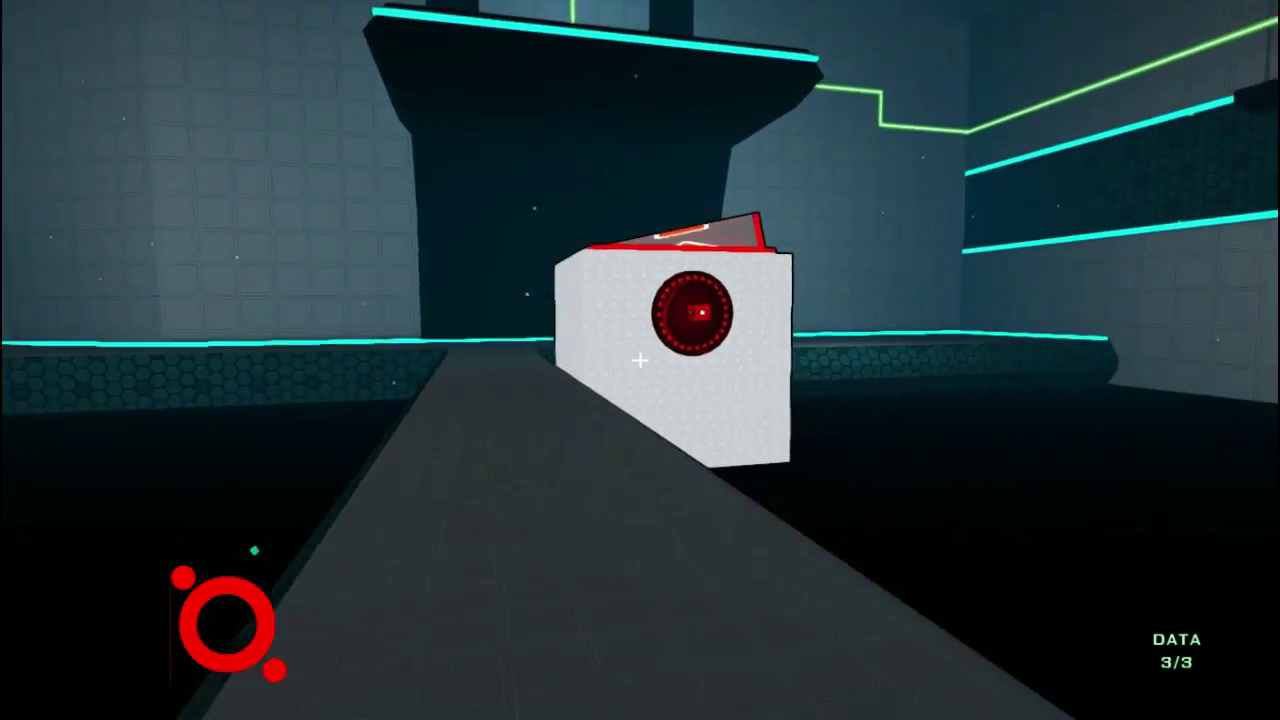
- Take the red cube from the receptacle by the white block and ride the orange arrow pad
{"action": "key", "text": "d"}
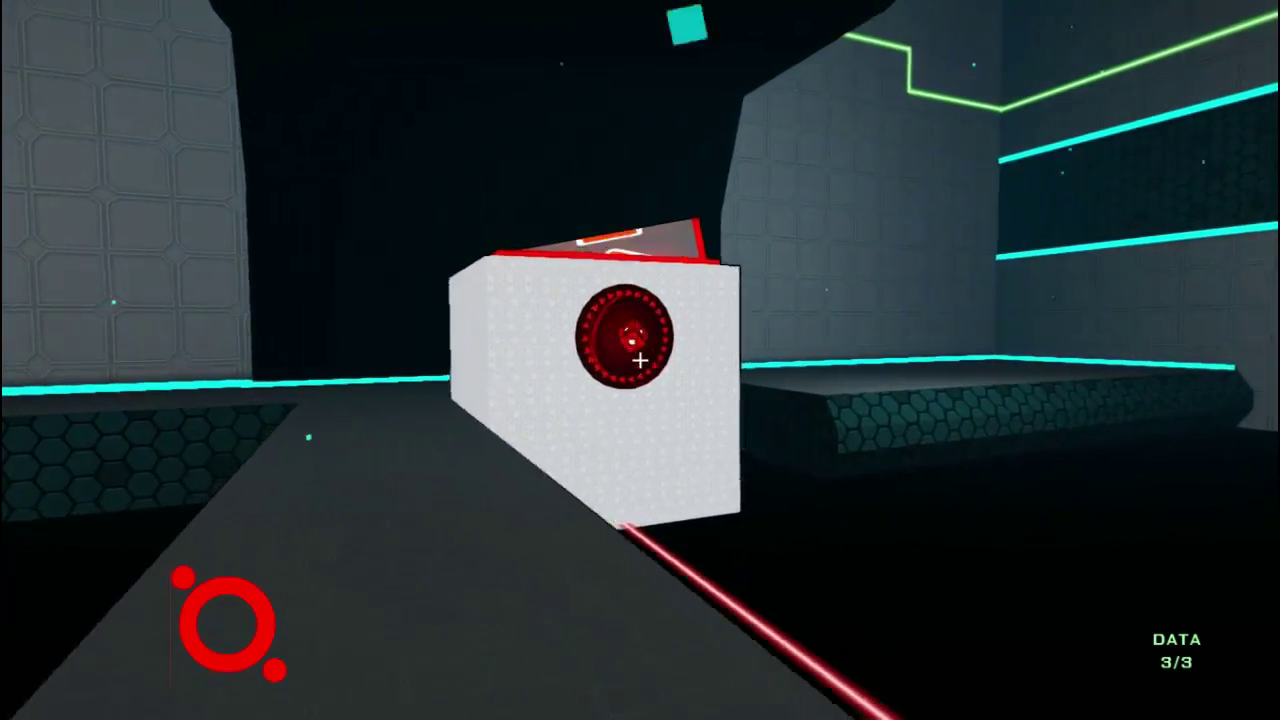
{"action": "key", "text": "w"}
{"action": "left_click", "coordinate": [640, 360]}
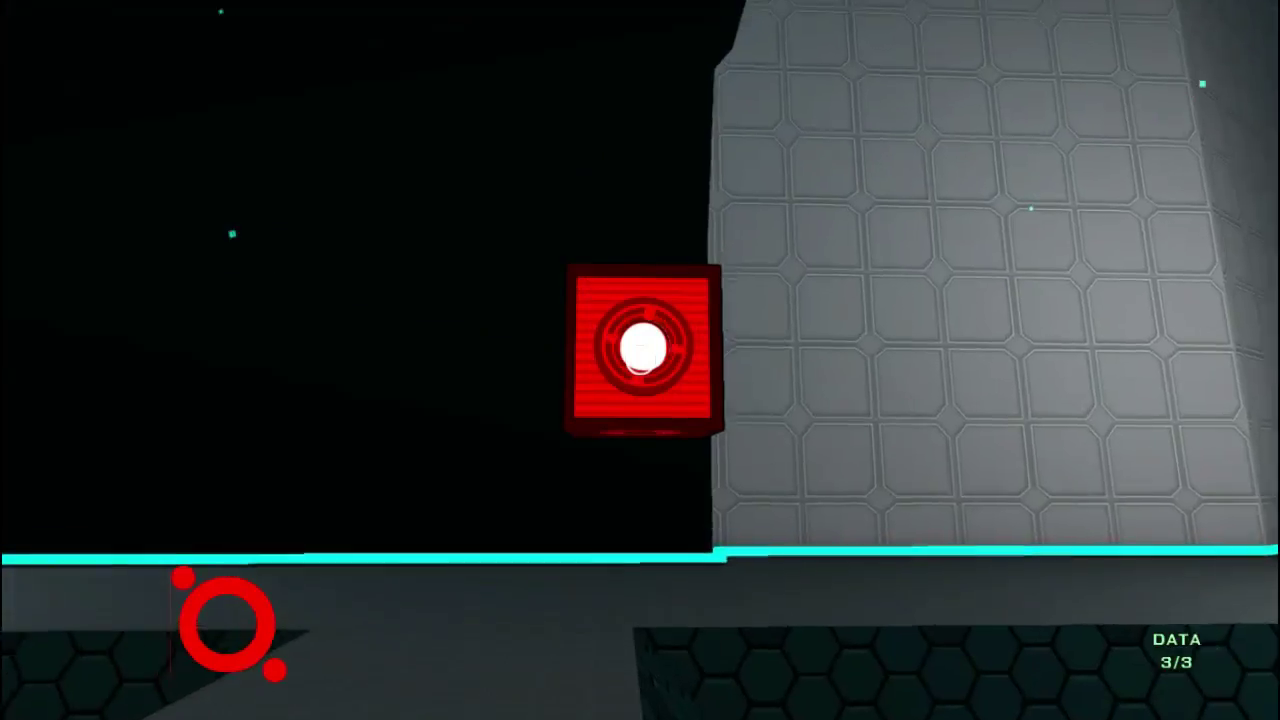
{"action": "key", "text": "d"}
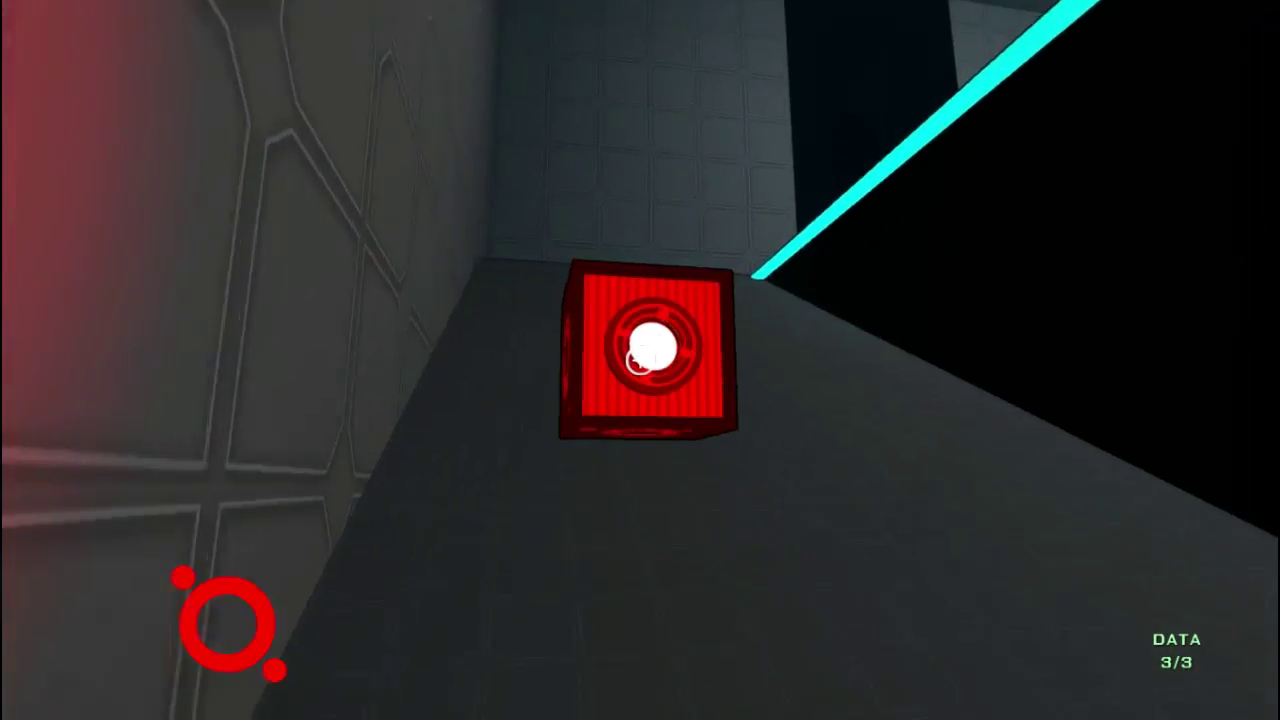
{"action": "key", "text": "w"}
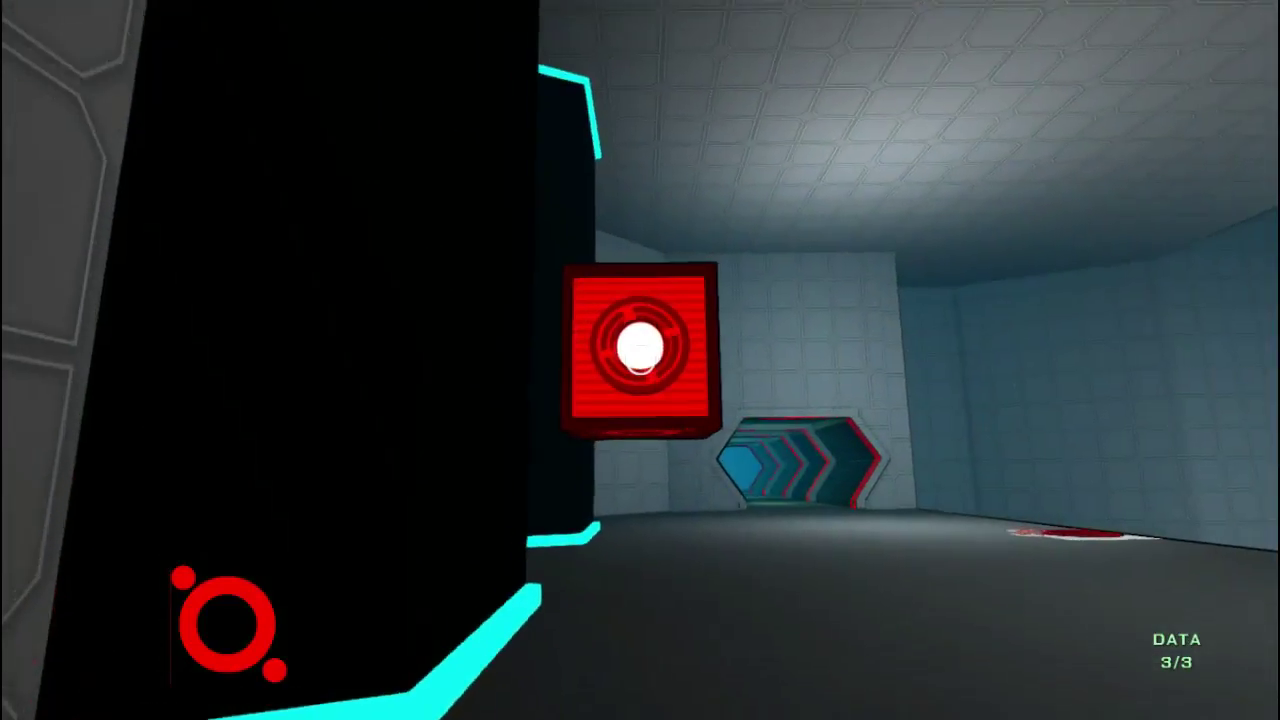
{"action": "key", "text": "w"}
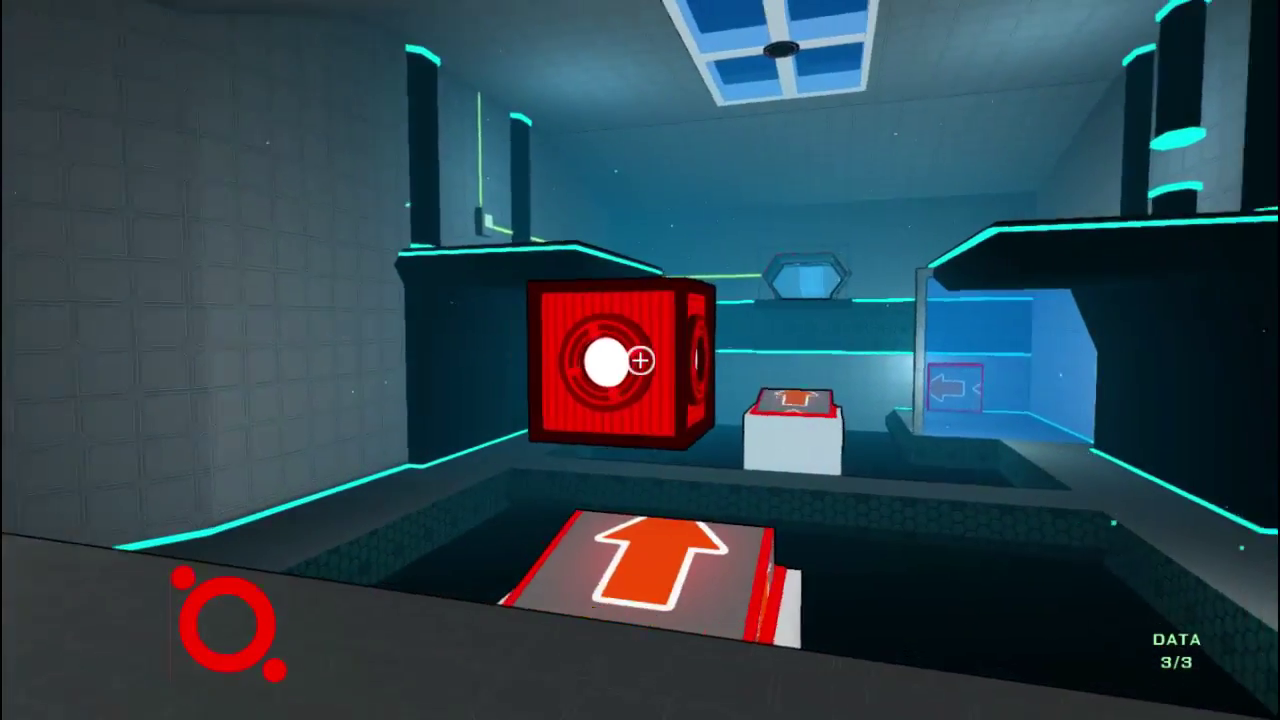
{"action": "key", "text": "w"}
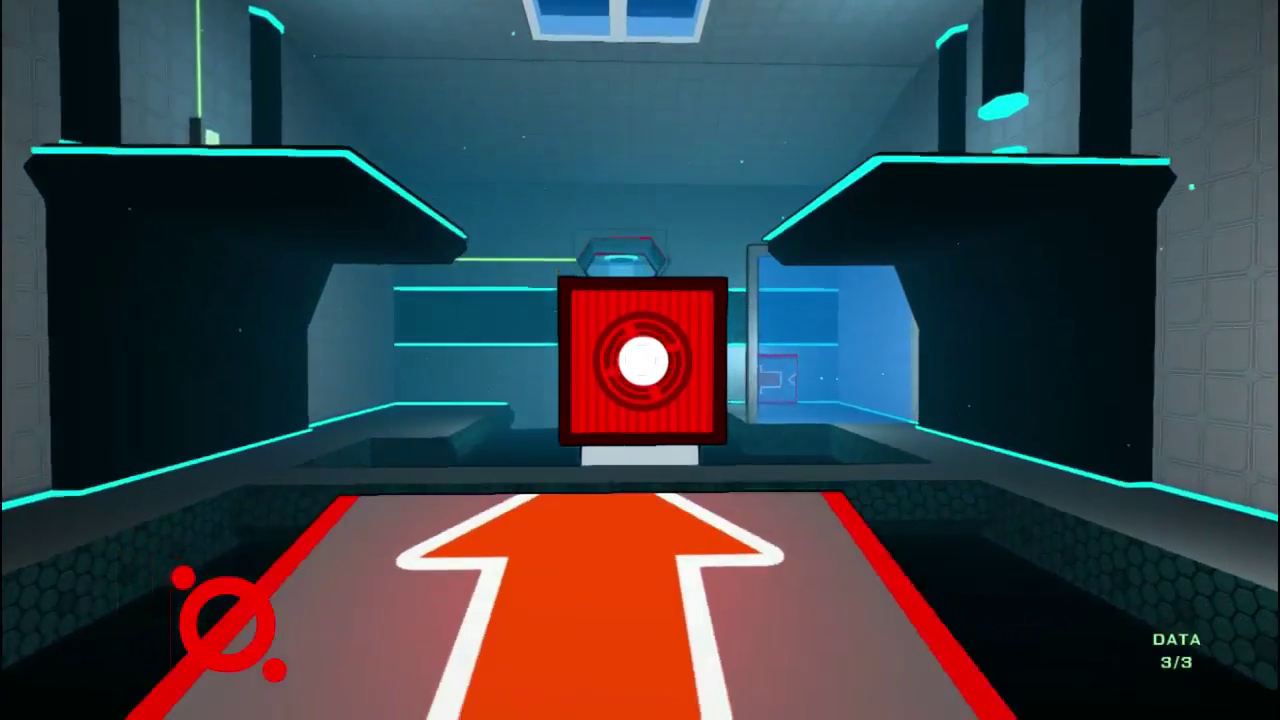
- Carry the red cube into the teleporter beam to finish at 16:36 with 3/3, then start the next level
{"action": "left_click", "coordinate": [640, 360]}
{"action": "left_click", "coordinate": [640, 360]}
{"action": "key", "text": "w"}
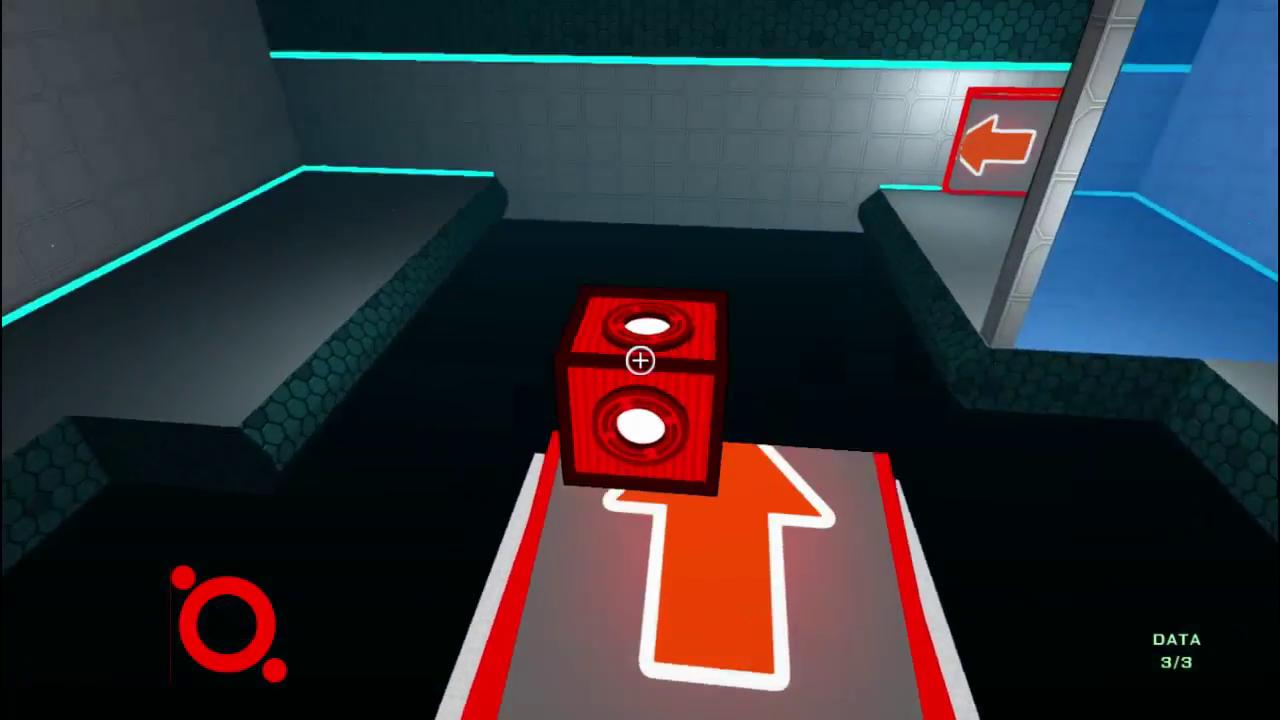
{"action": "key", "text": "w"}
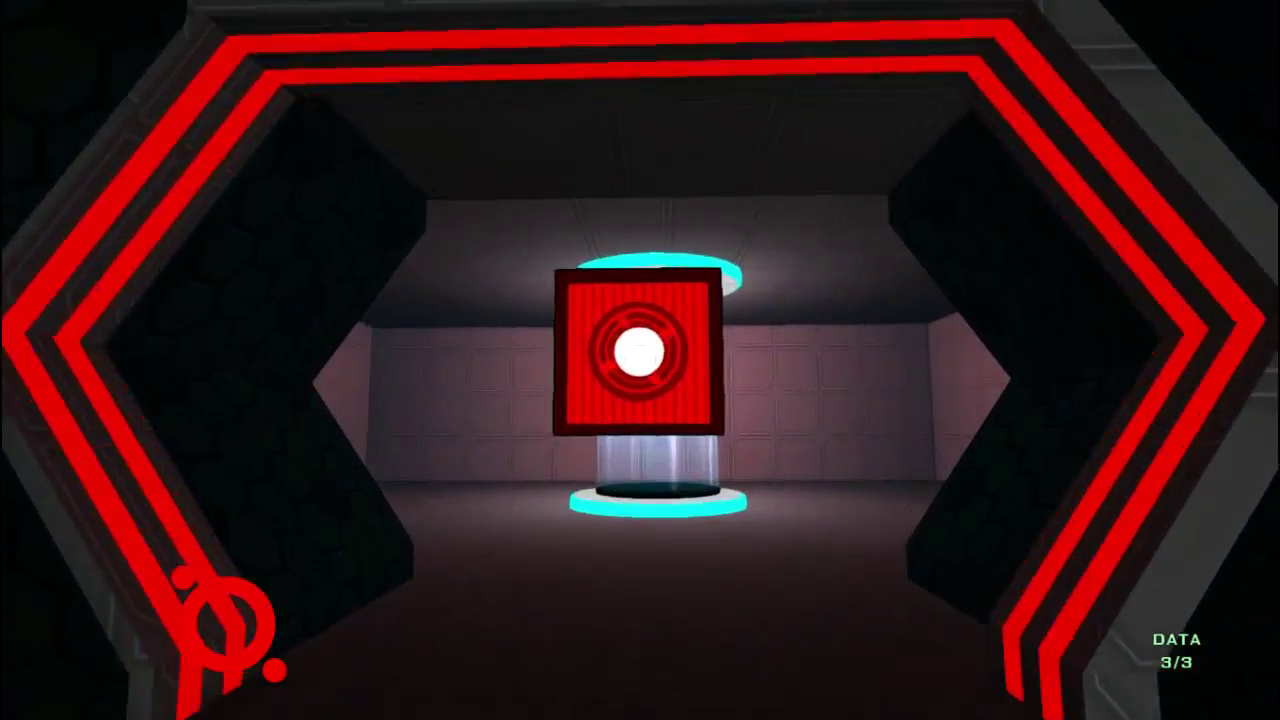
{"action": "left_click", "coordinate": [640, 360]}
{"action": "key", "text": "w"}
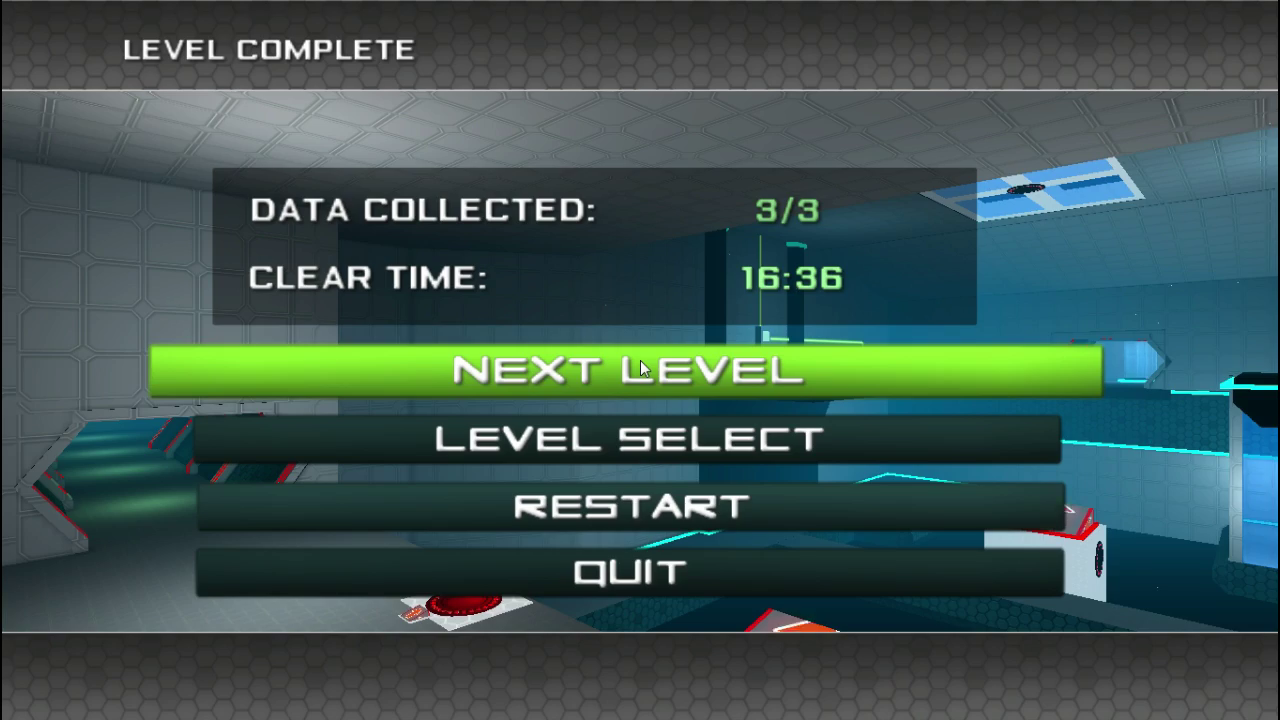
{"action": "left_click", "coordinate": [641, 369]}
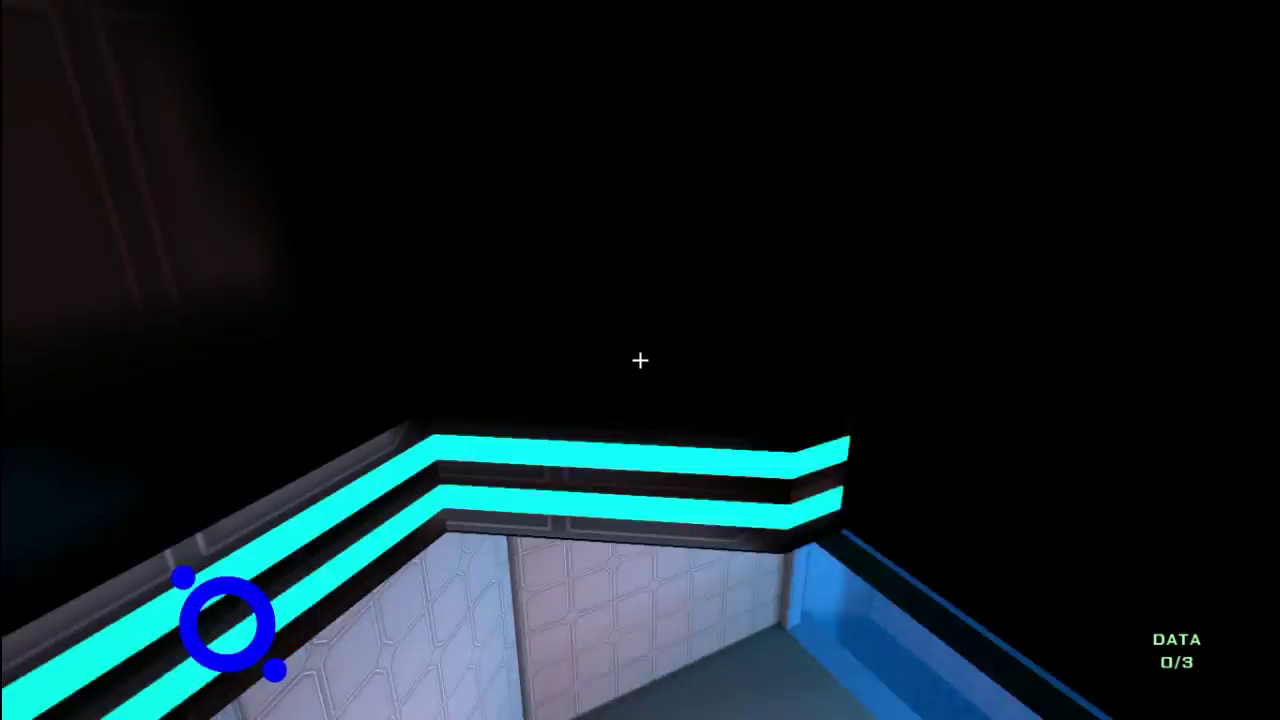
- Spawn a cube from the arrow button, pick it up and throw it through the blue forcefield
{"action": "key", "text": "w"}
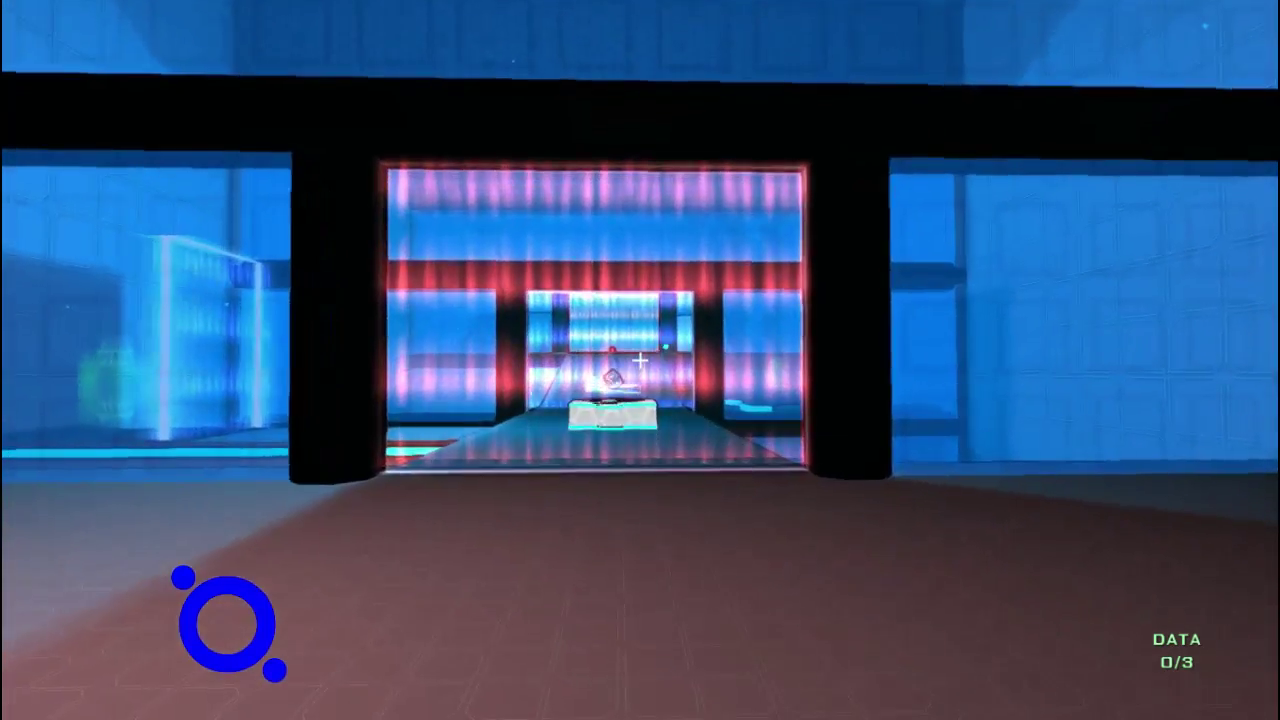
{"action": "key", "text": "w"}
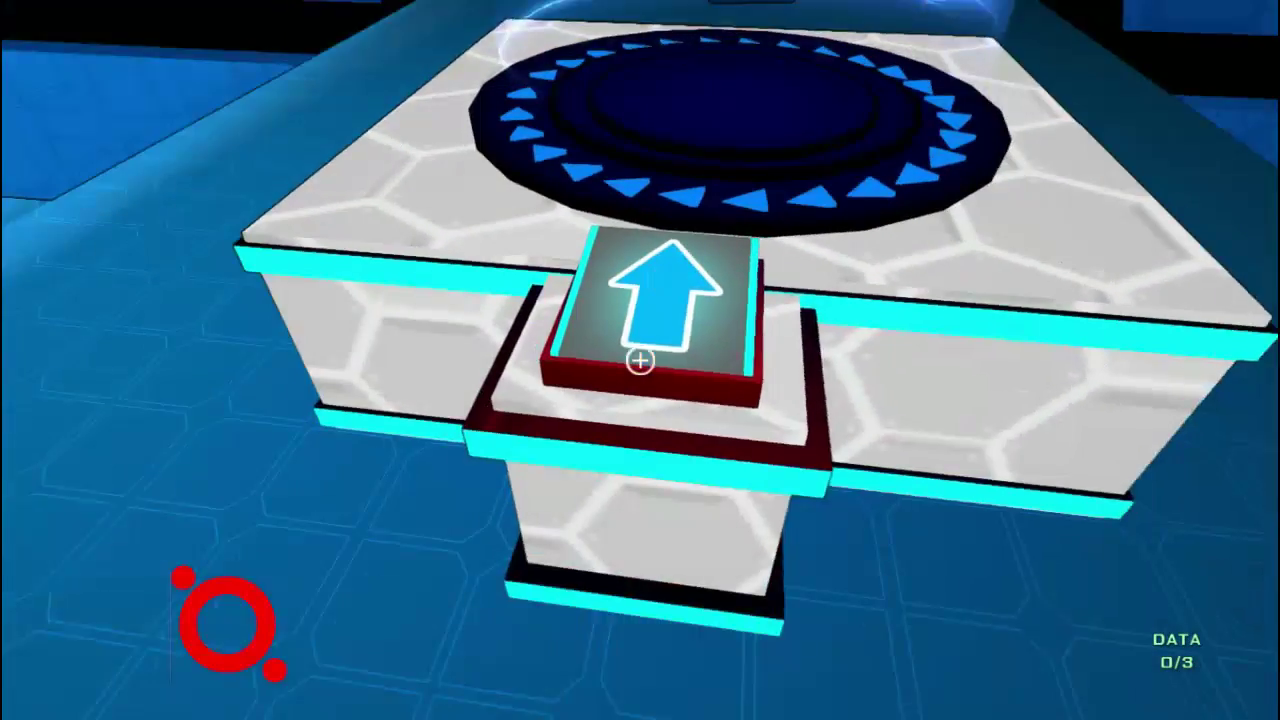
{"action": "left_click", "coordinate": [640, 361]}
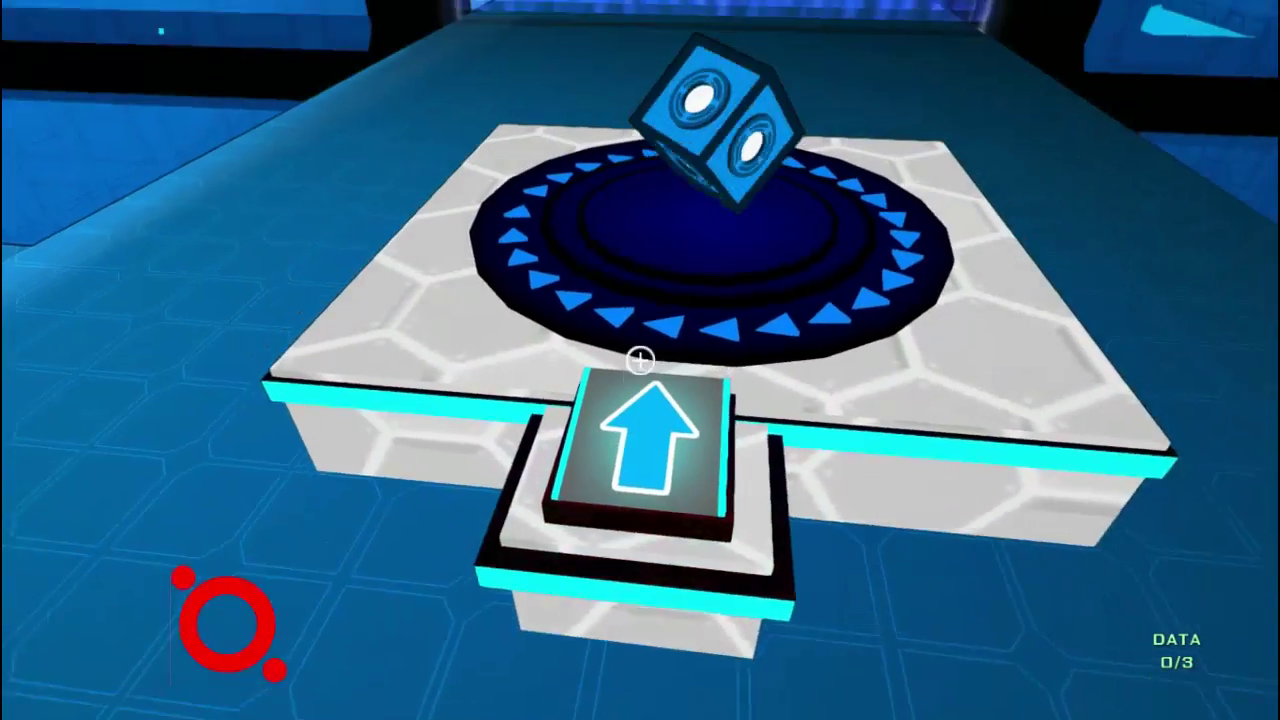
{"action": "key", "text": "w"}
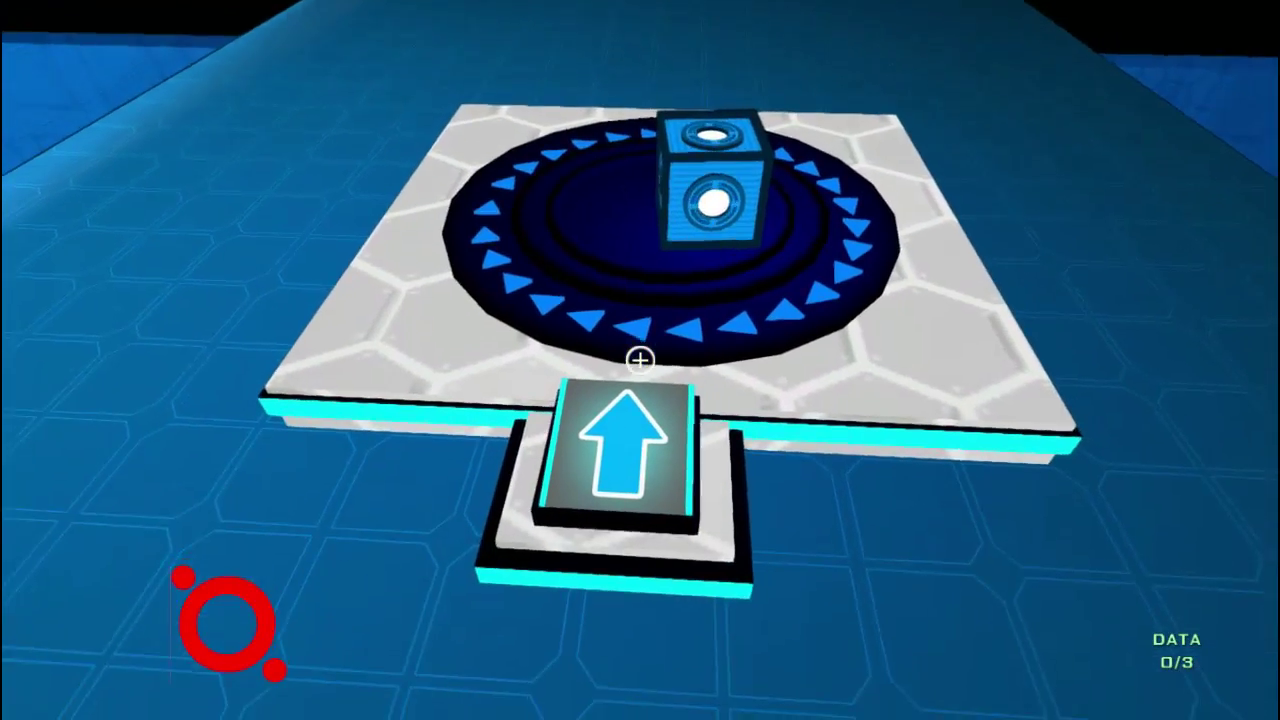
{"action": "left_click", "coordinate": [640, 361]}
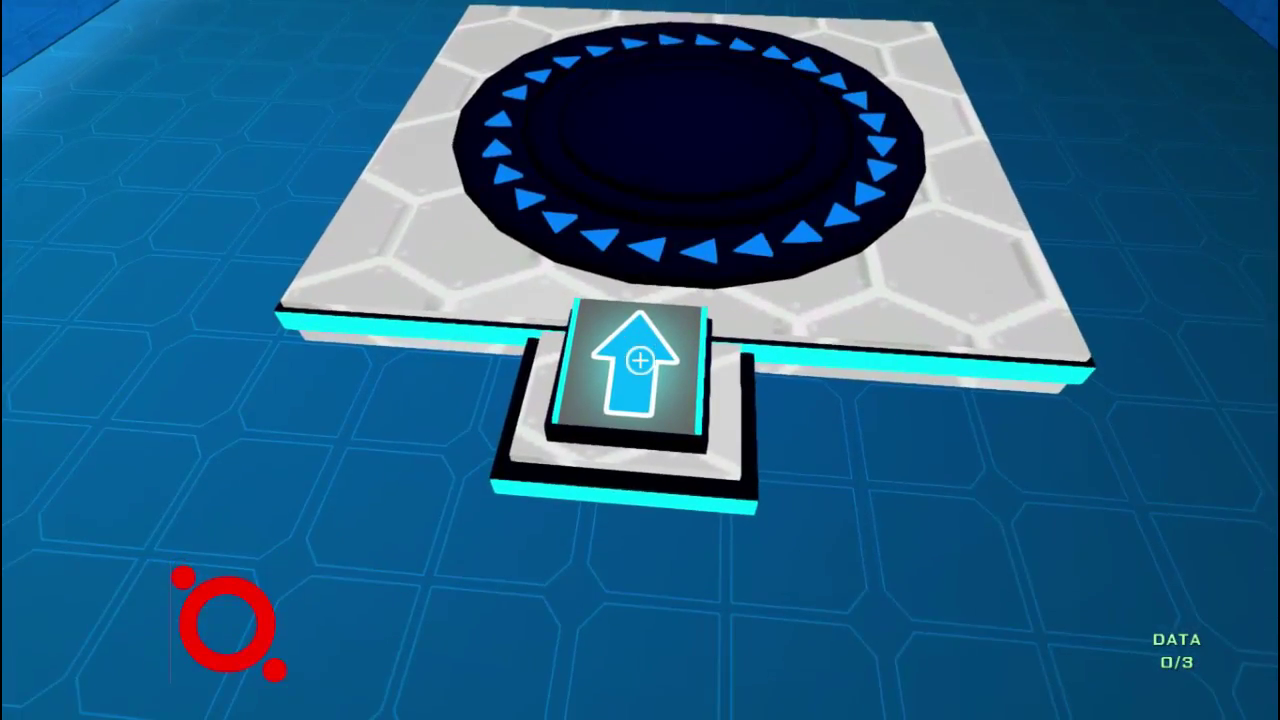
{"action": "key", "text": "w"}
{"action": "left_click", "coordinate": [640, 361]}
{"action": "key", "text": "w"}
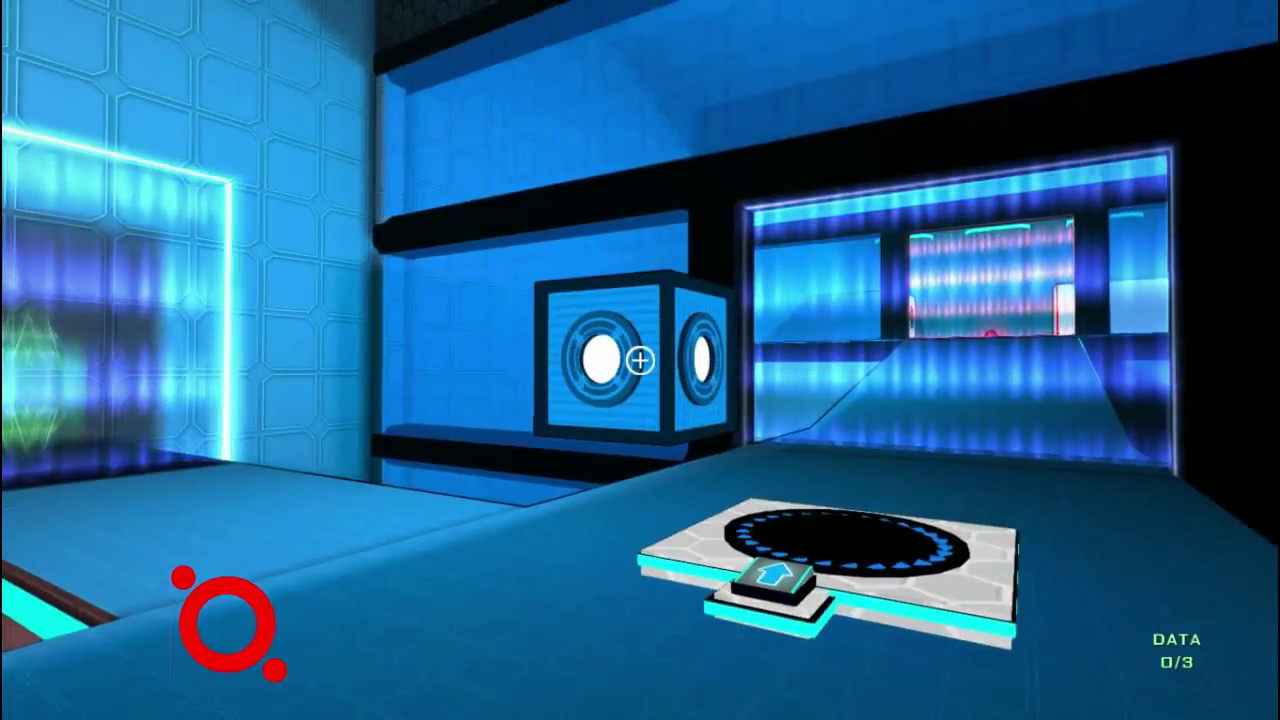
{"action": "key", "text": "w"}
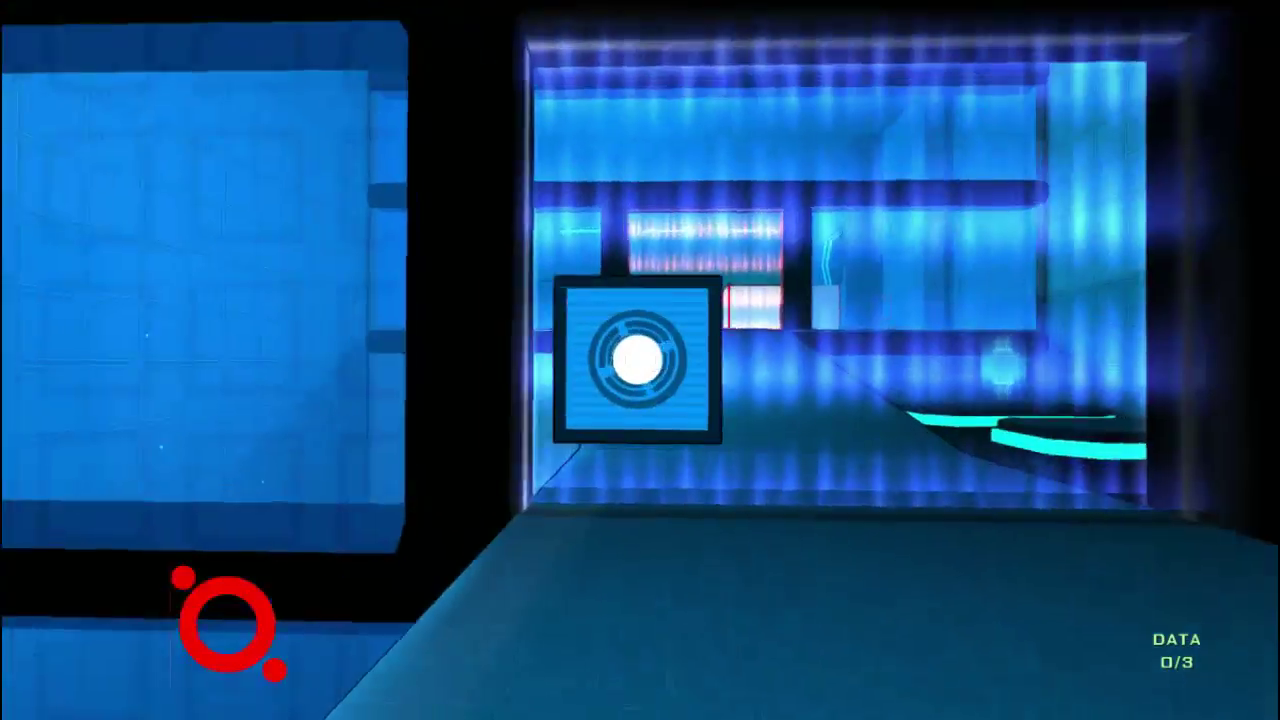
{"action": "left_click", "coordinate": [640, 361]}
- Go up the ramp to the cyan-lit platforms and collect the first green data item
{"action": "key", "text": "w"}
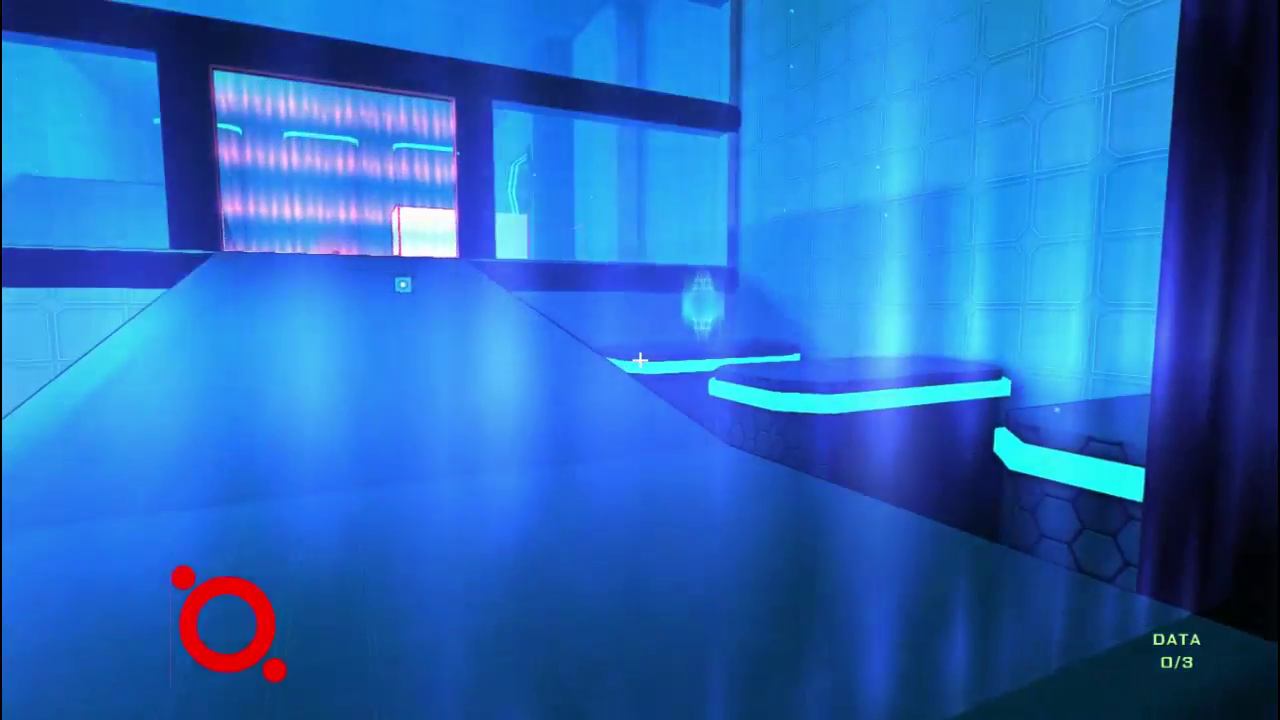
{"action": "key", "text": "w"}
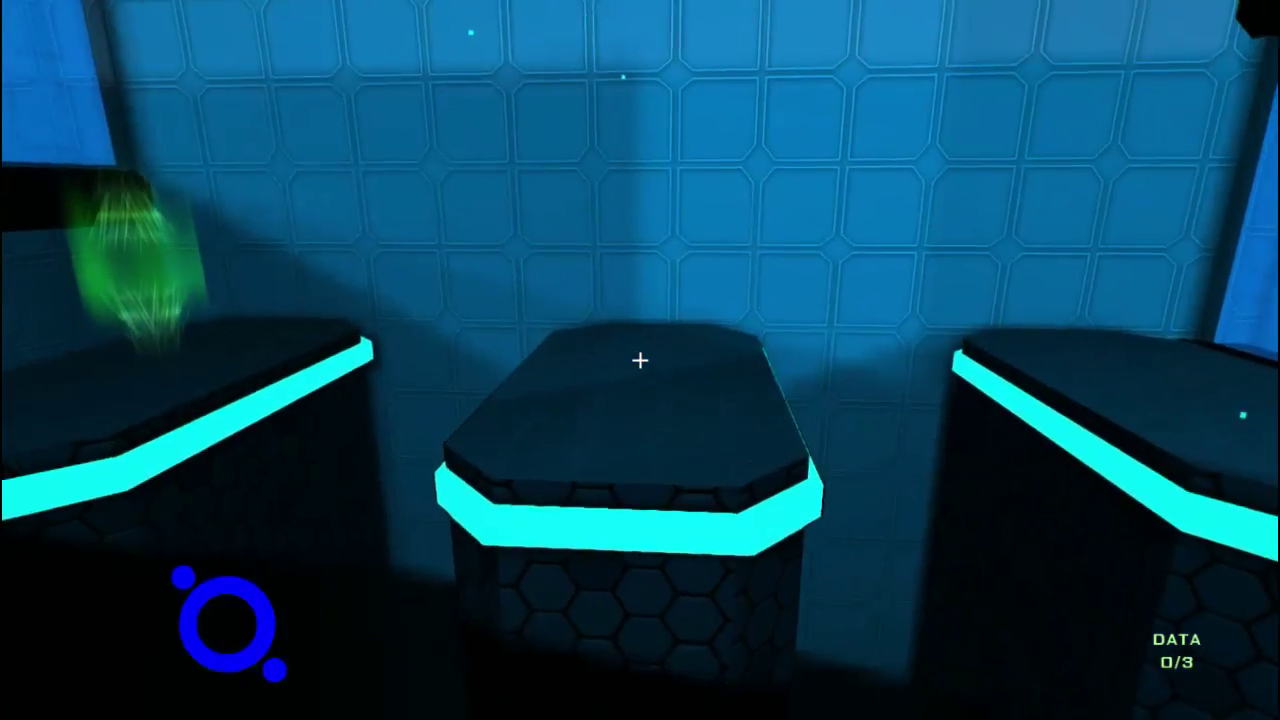
{"action": "key", "text": "w"}
{"action": "key", "text": "space"}
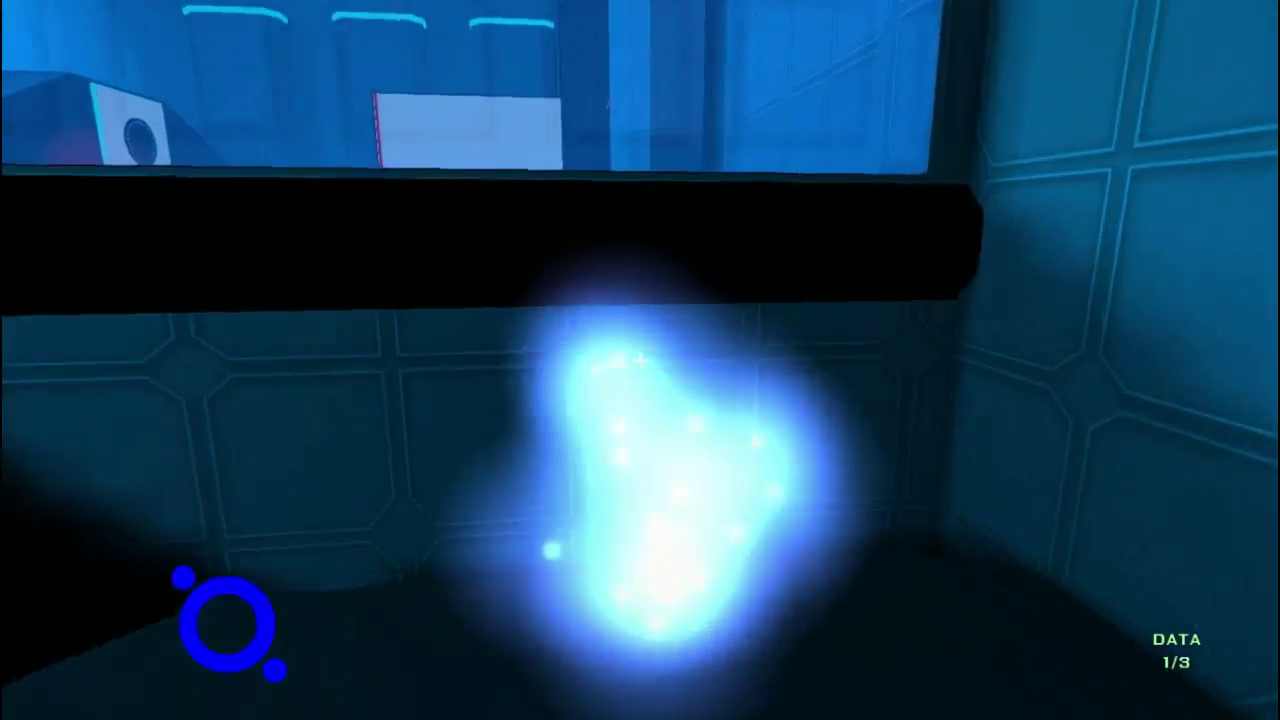
{"action": "key", "text": "w"}
{"action": "key", "text": "w"}
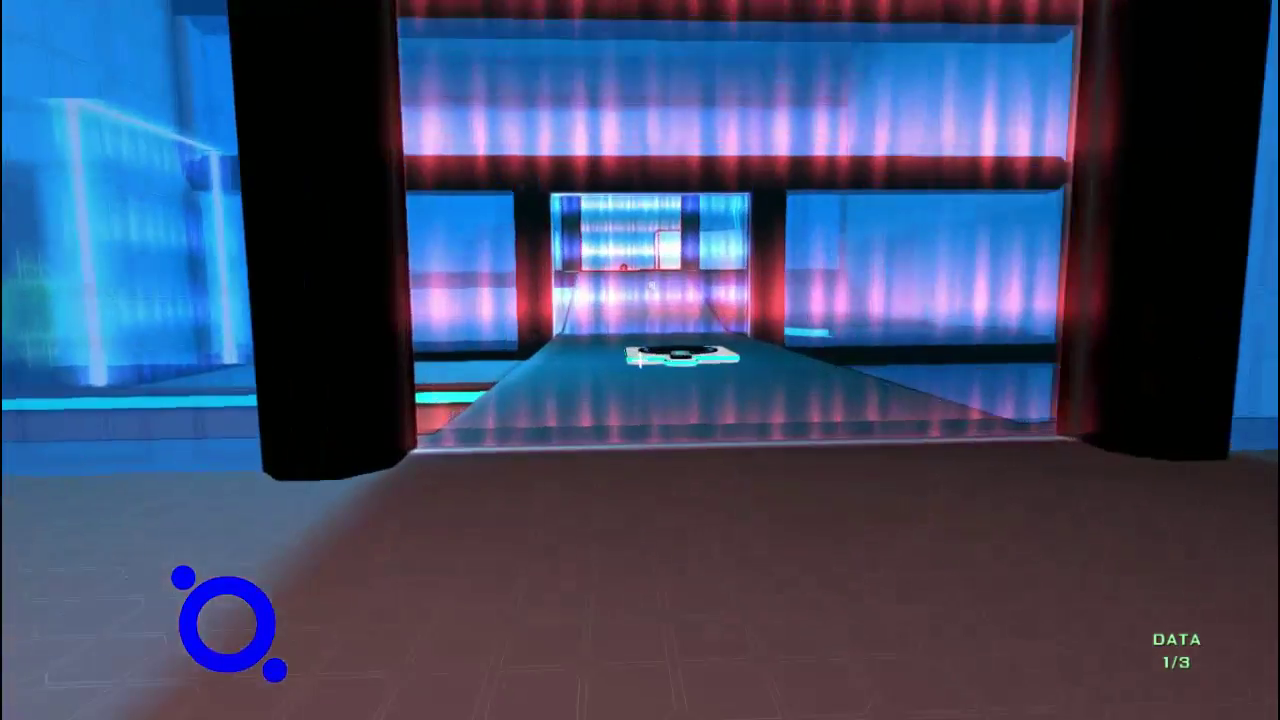
- Walk out onto the walkway and place the red cube on the red pad
{"action": "key", "text": "w"}
{"action": "key", "text": "w"}
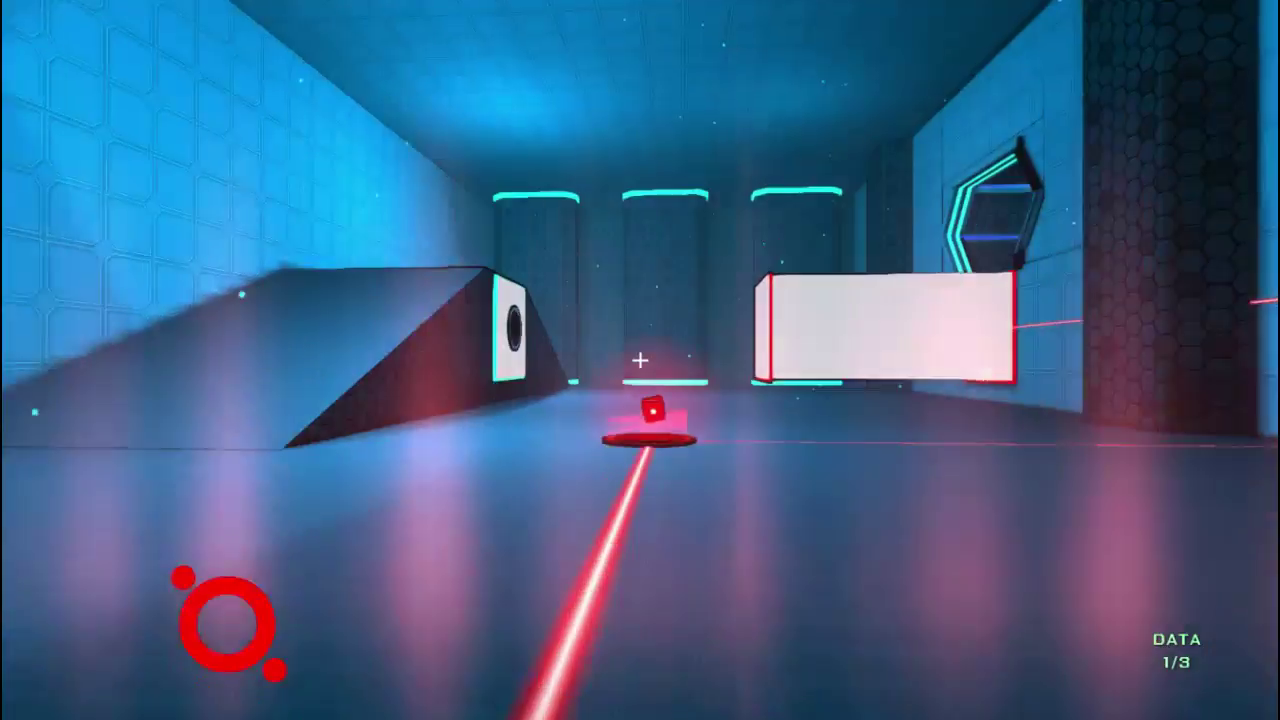
{"action": "key", "text": "w"}
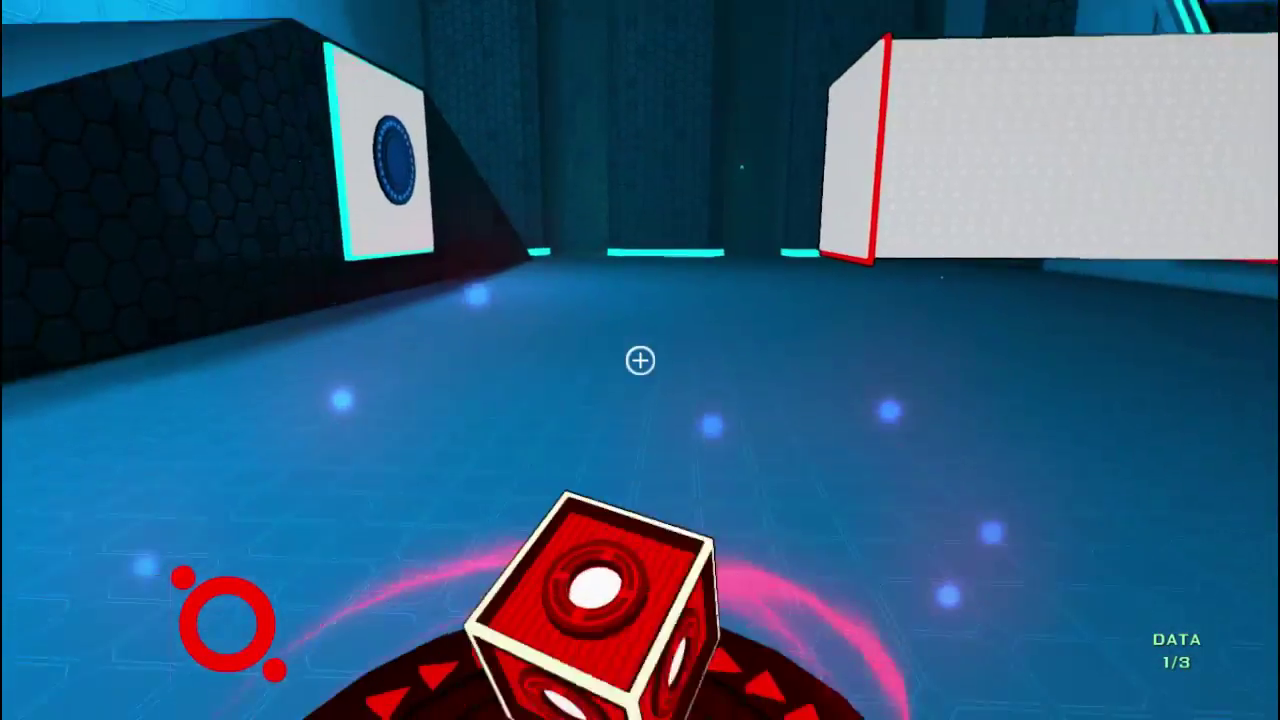
{"action": "left_click", "coordinate": [640, 360]}
{"action": "key", "text": "s"}
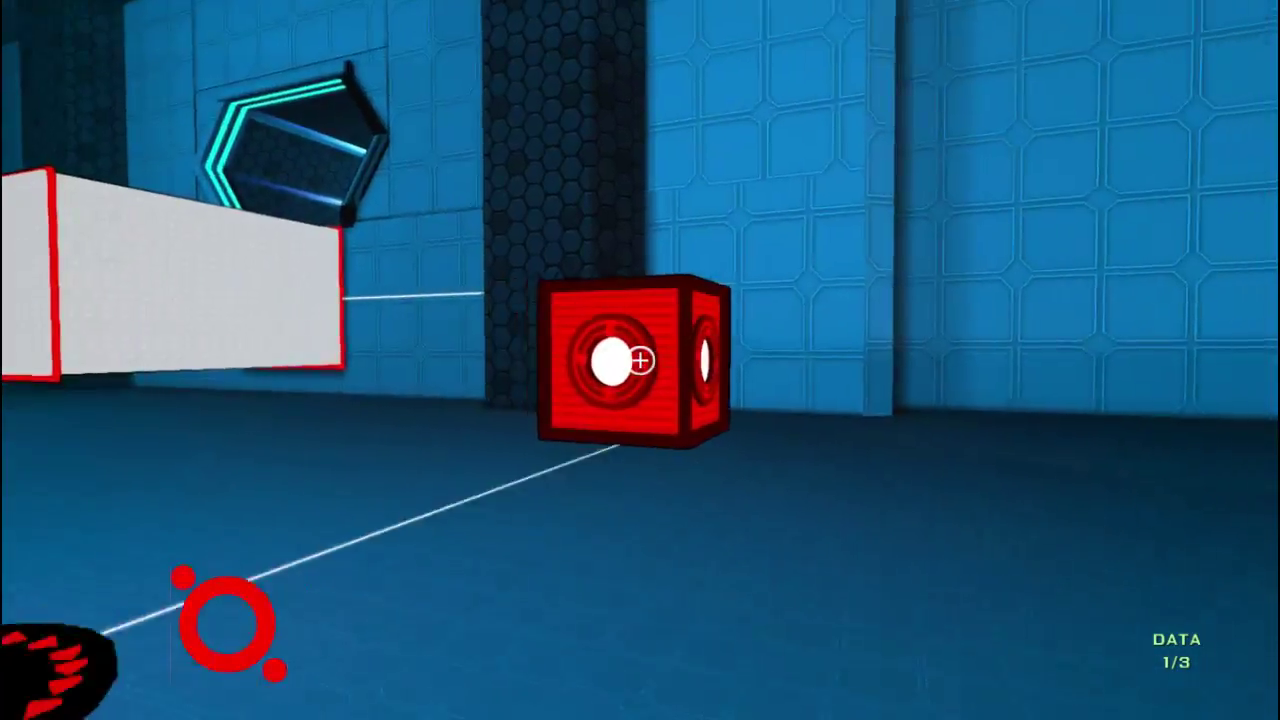
{"action": "left_click", "coordinate": [640, 360]}
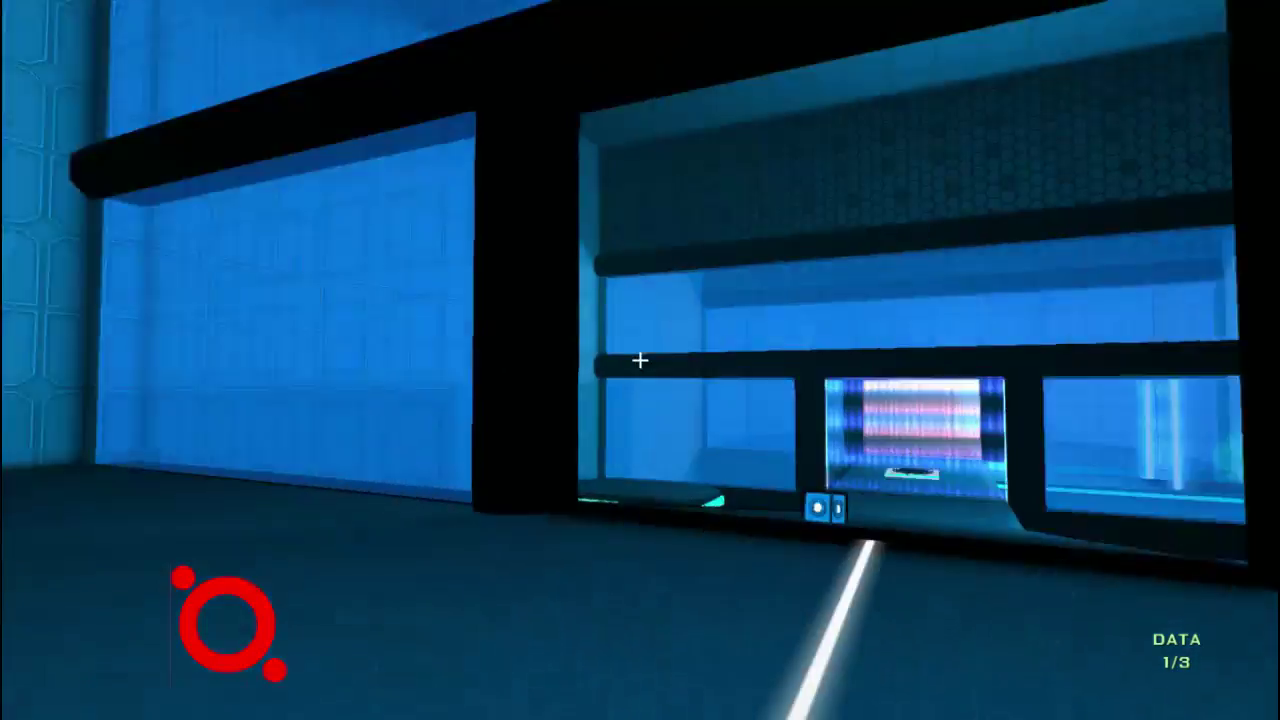
- Carry the blue cube to the white wall panel, then pick up the red cube by the pillar
{"action": "key", "text": "w"}
{"action": "left_click", "coordinate": [640, 360]}
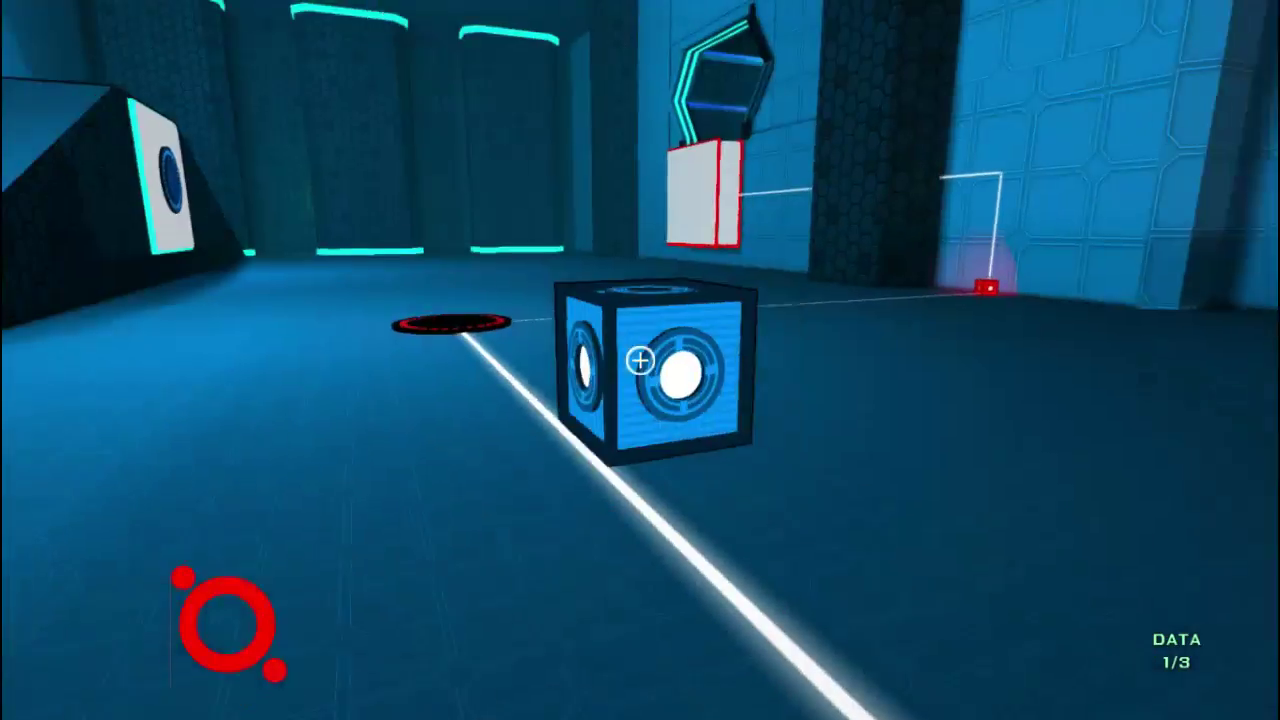
{"action": "key", "text": "w"}
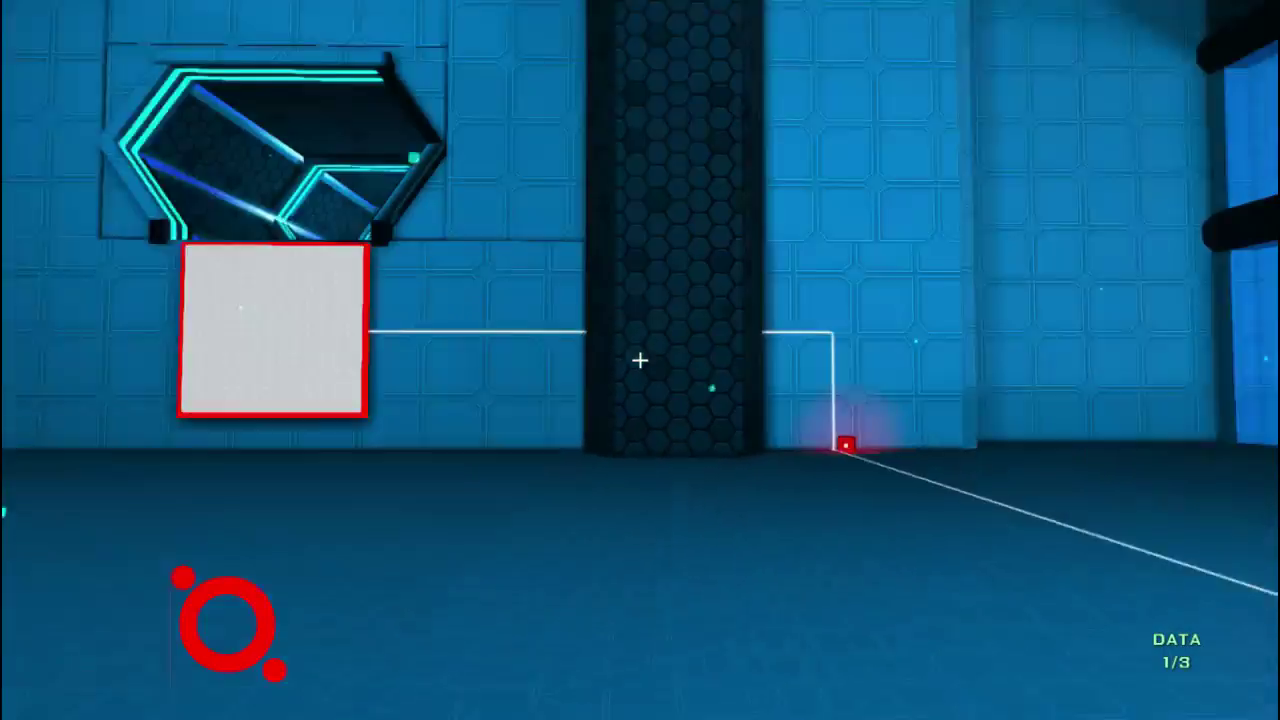
{"action": "key", "text": "w"}
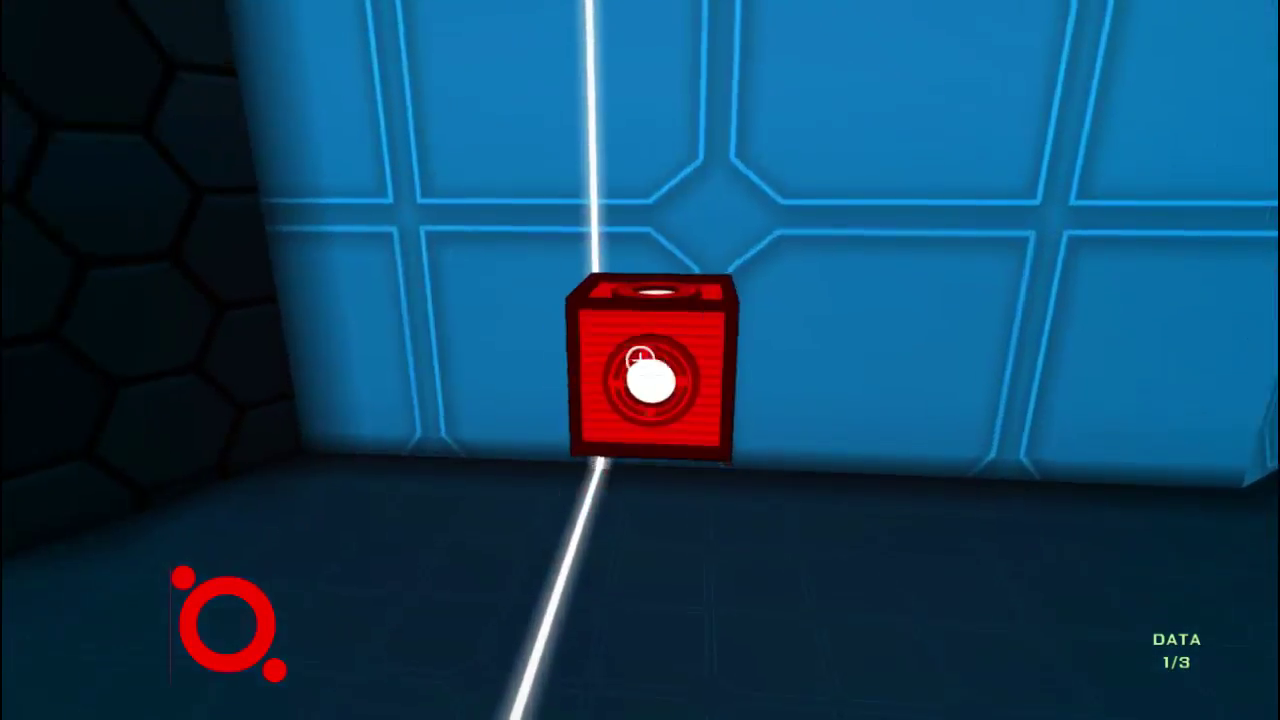
{"action": "left_click", "coordinate": [640, 360]}
- Carry the red cube up the ramp, through the hexagonal door, and onto the red pad
{"action": "key", "text": "w"}
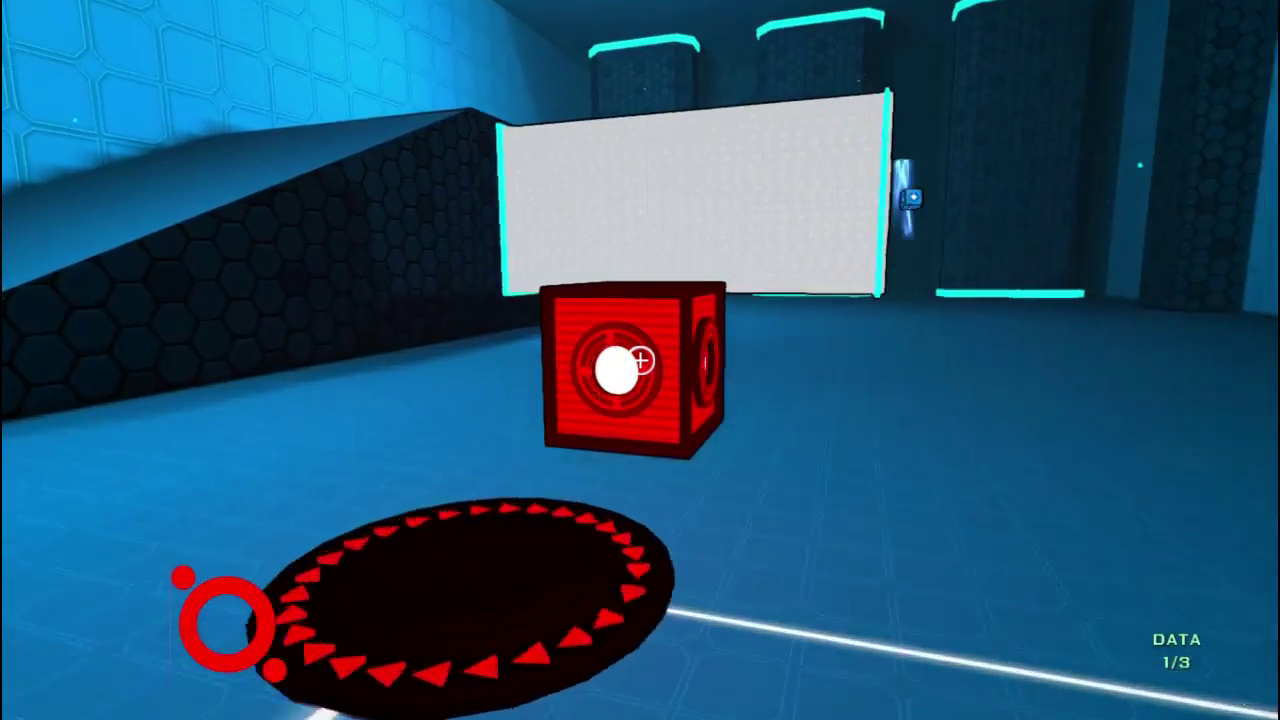
{"action": "key", "text": "w"}
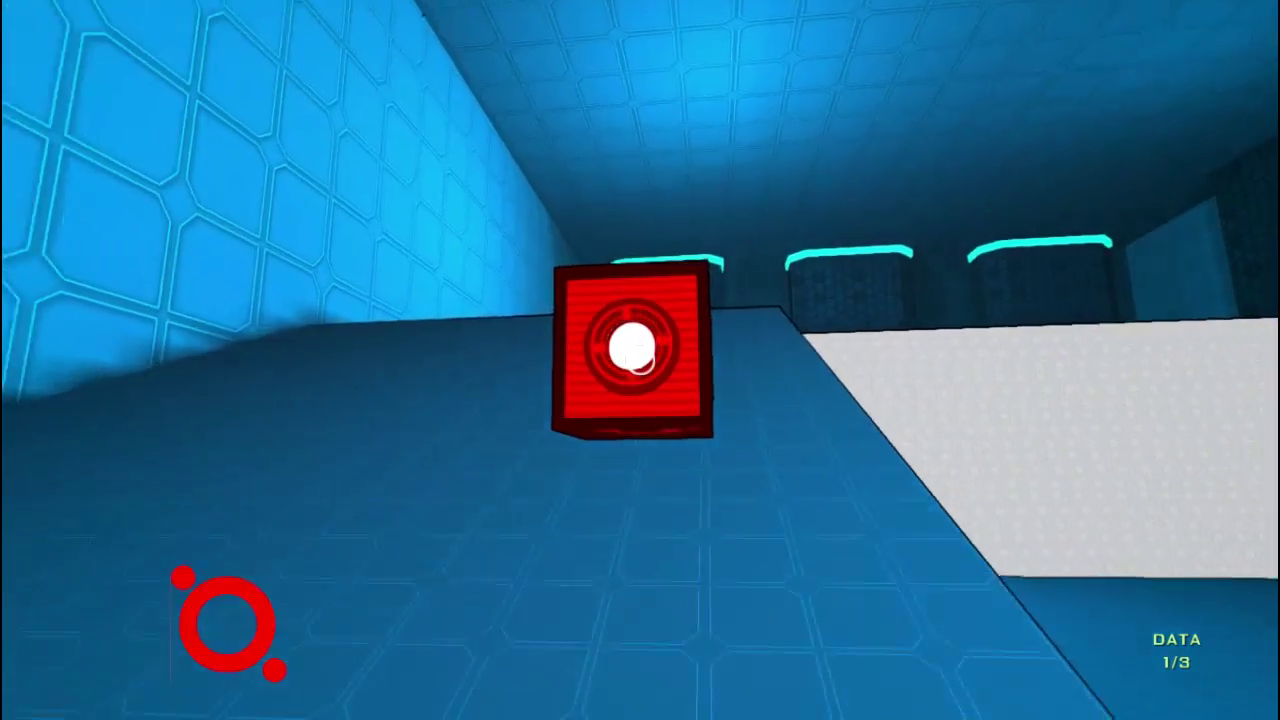
{"action": "key", "text": "w"}
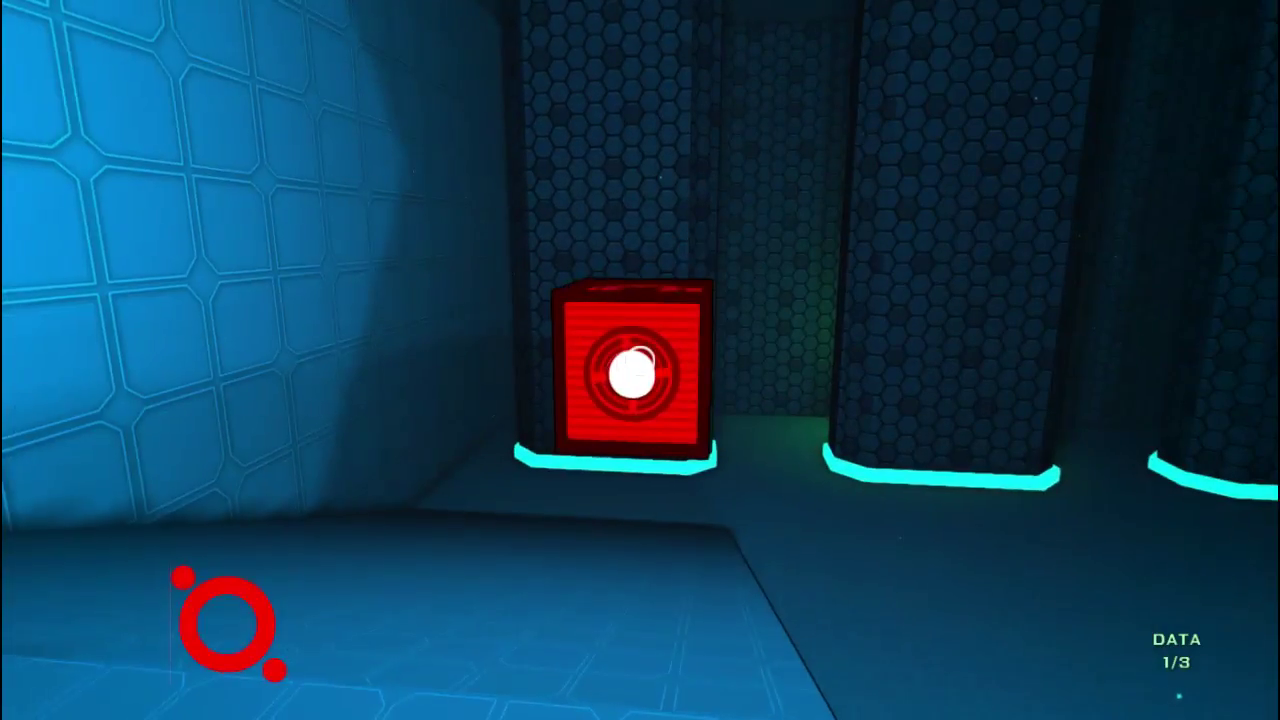
{"action": "key", "text": "w"}
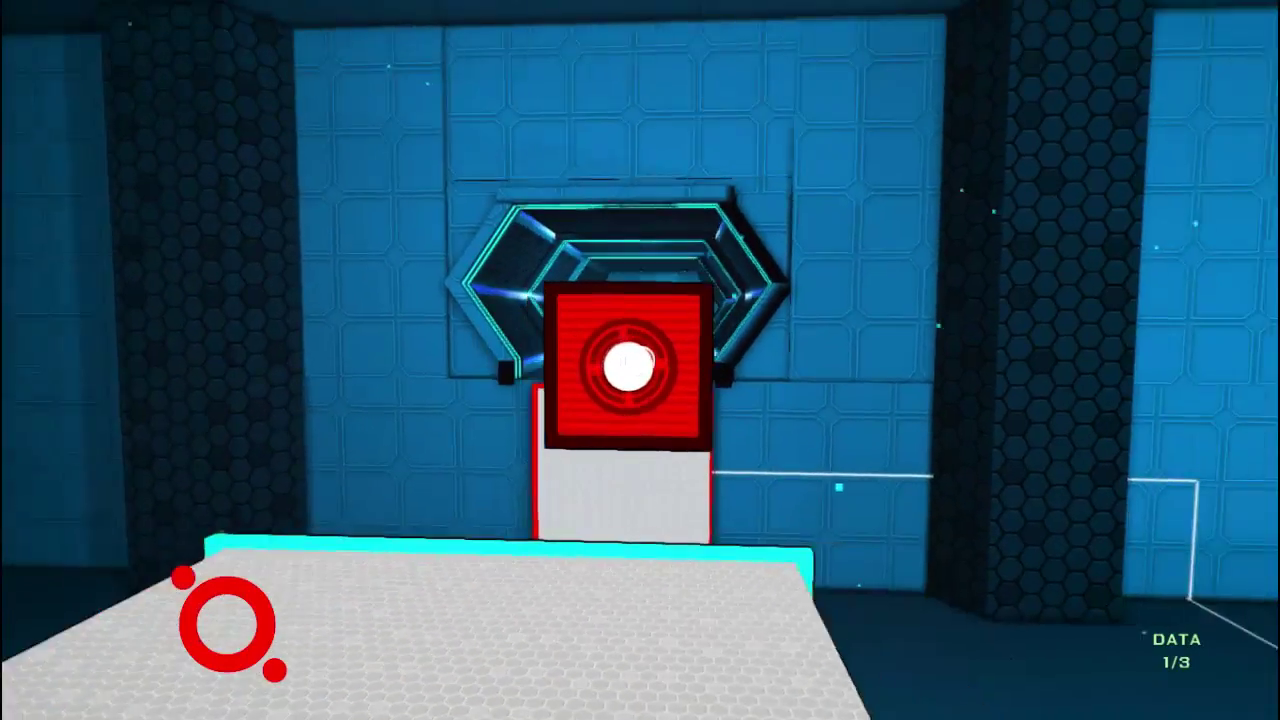
{"action": "key", "text": "w"}
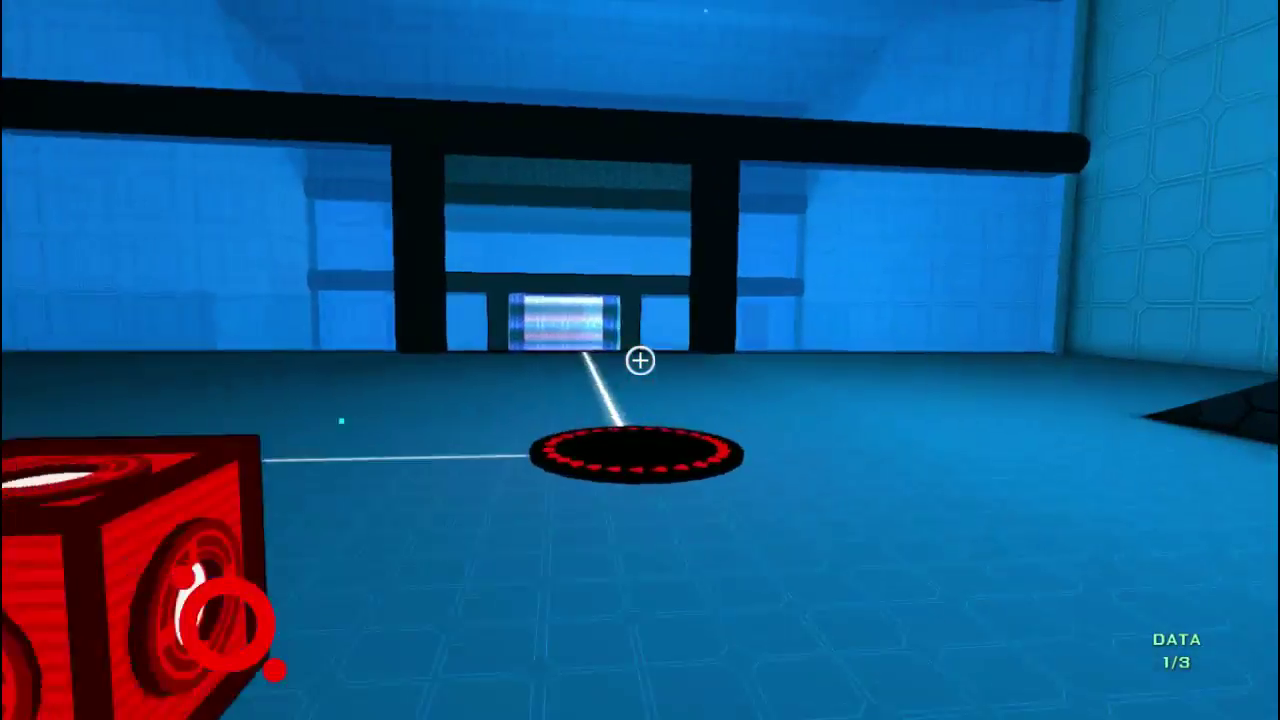
{"action": "key", "text": "w"}
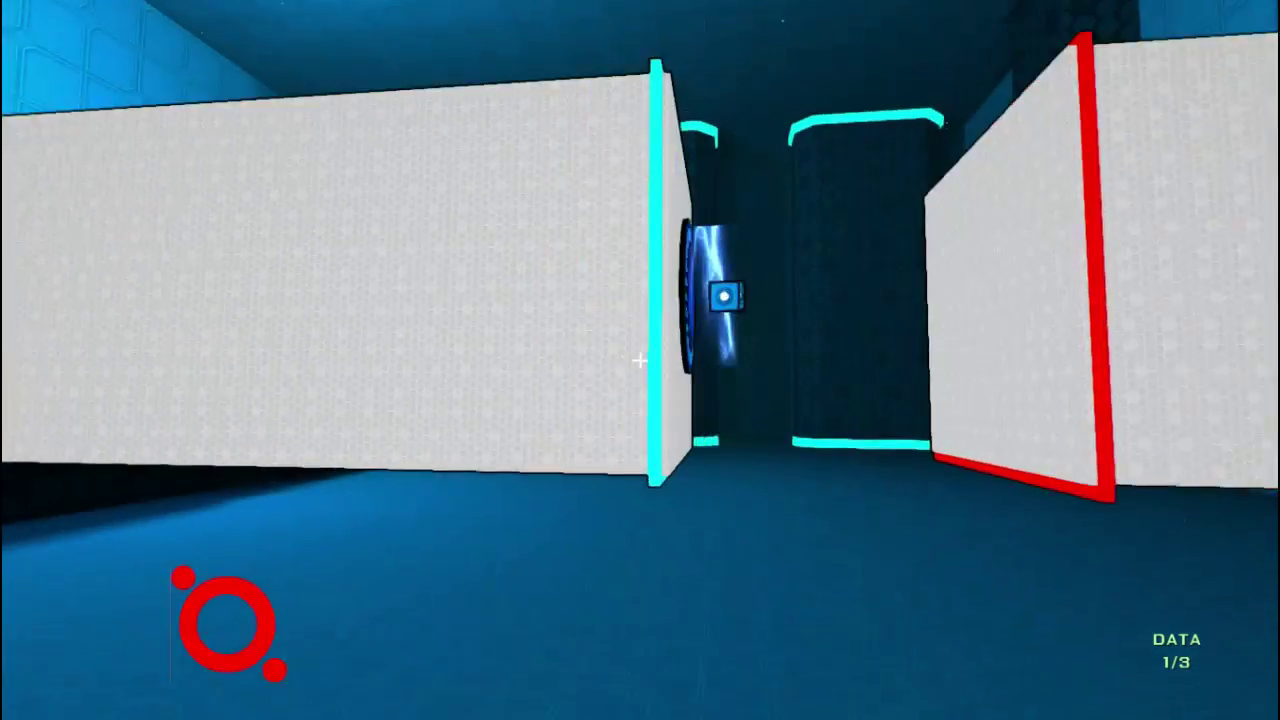
- Pass through the red laser gate and head toward the next green data item
{"action": "key", "text": "w"}
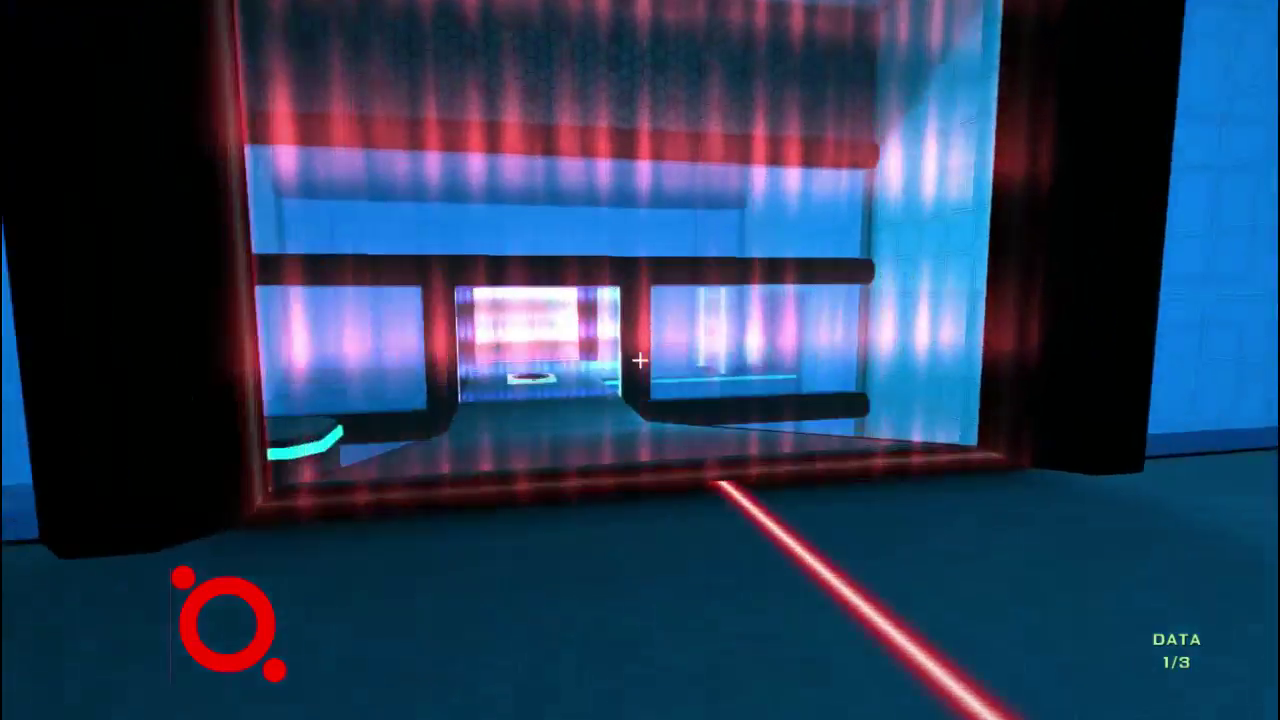
{"action": "key", "text": "w"}
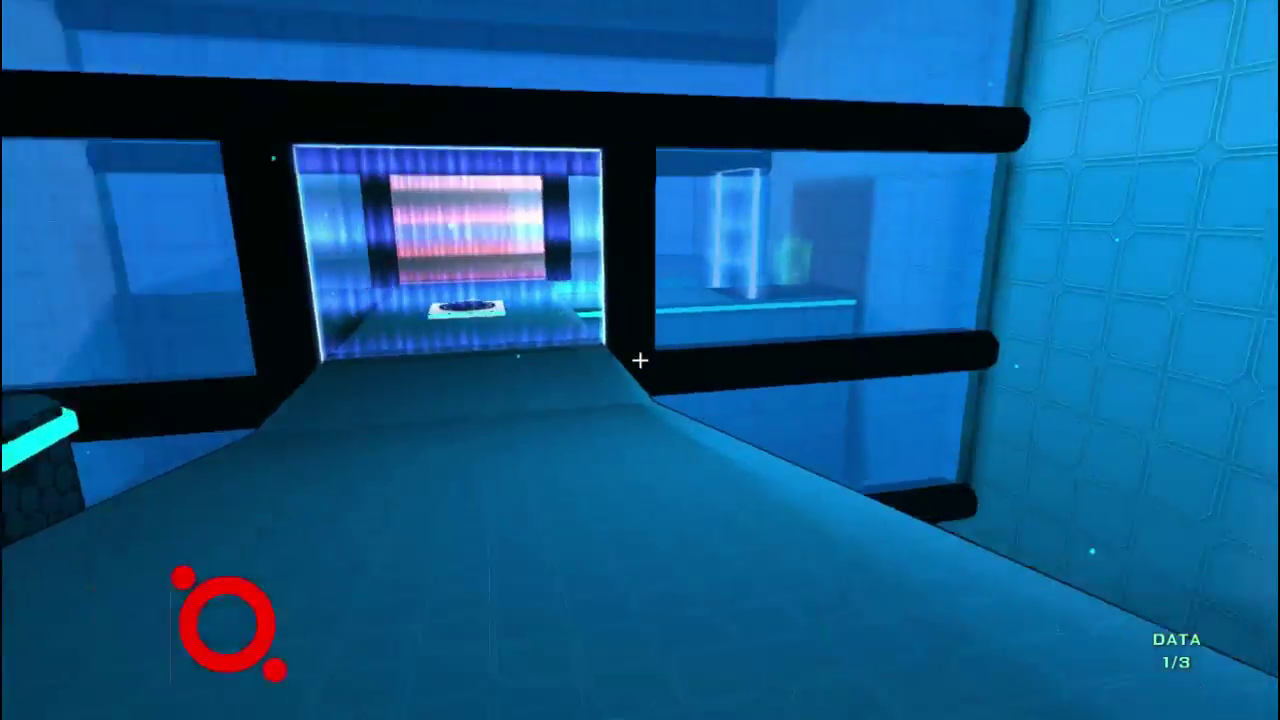
{"action": "key", "text": "w"}
{"action": "key", "text": "w"}
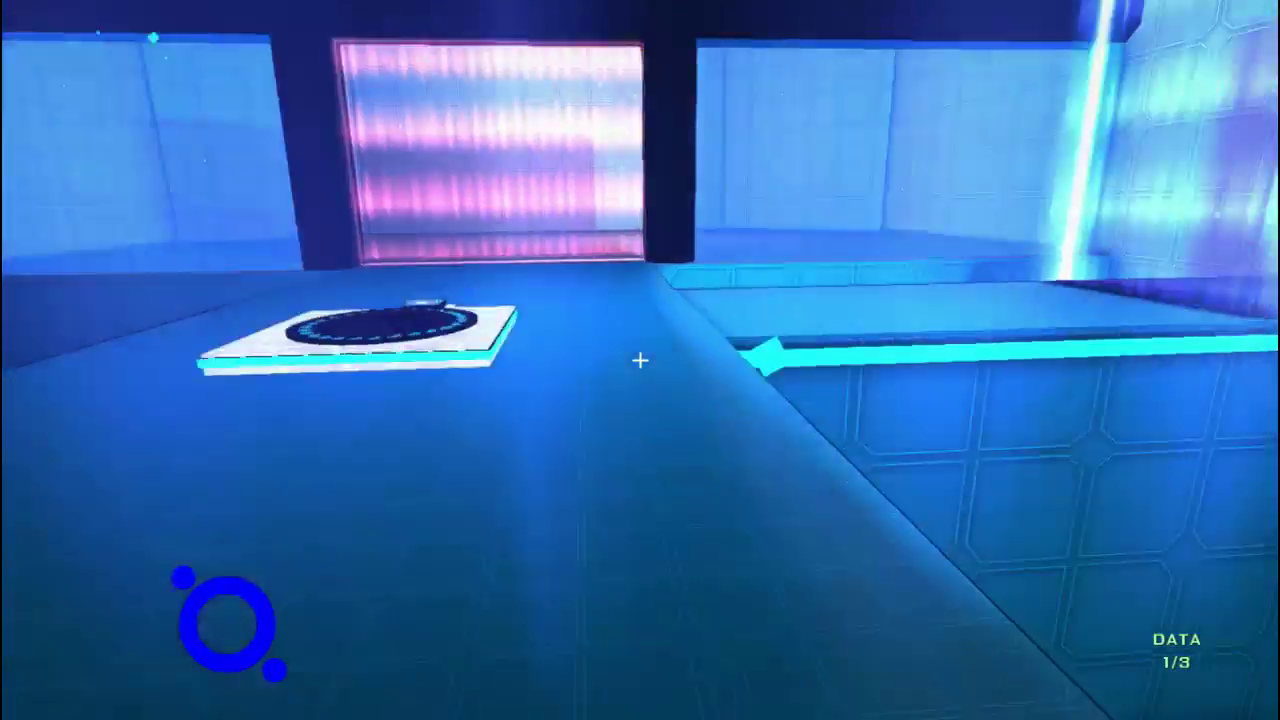
- Collect the second data item, then follow the dark corridor and drop below the window
{"action": "key", "text": "w"}
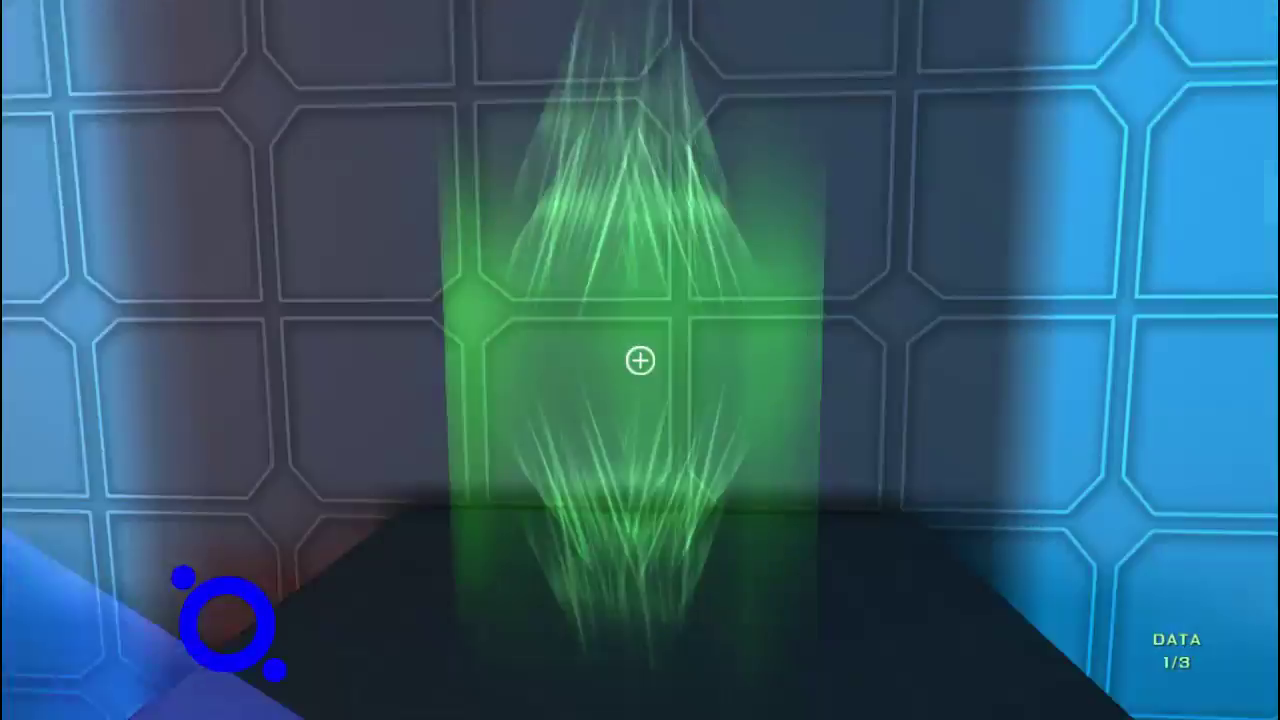
{"action": "key", "text": "w"}
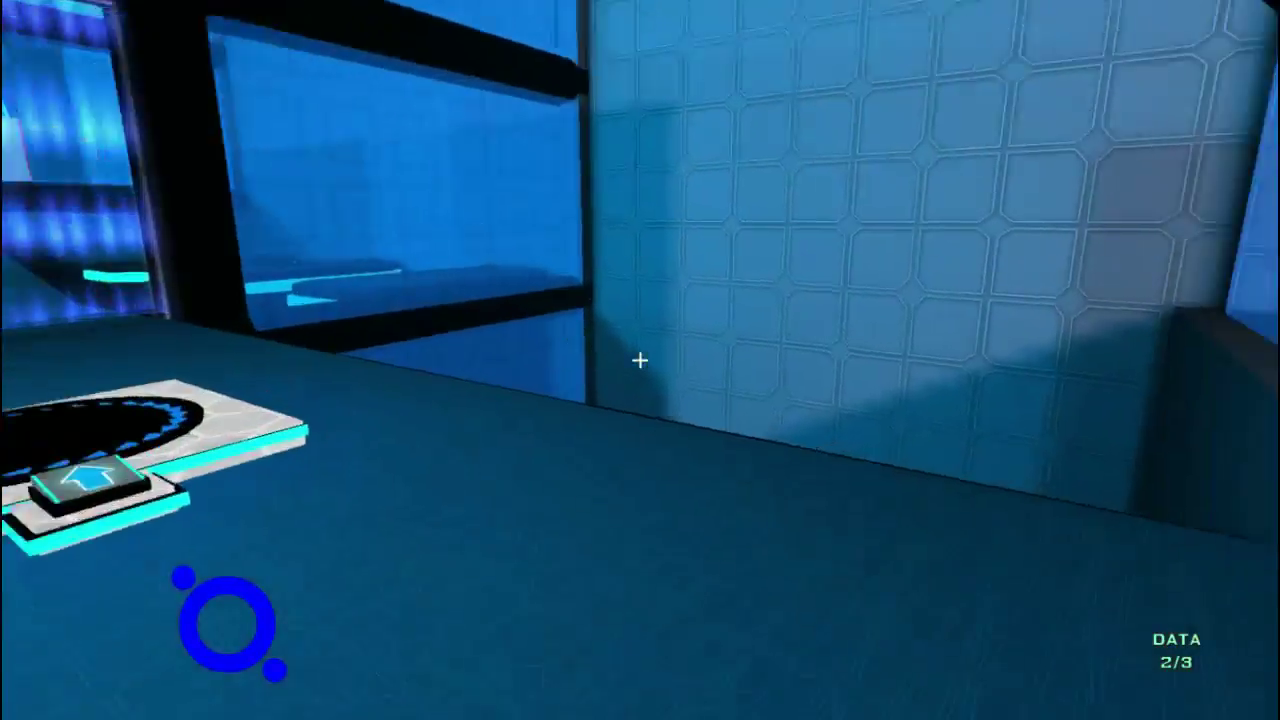
{"action": "key", "text": "w"}
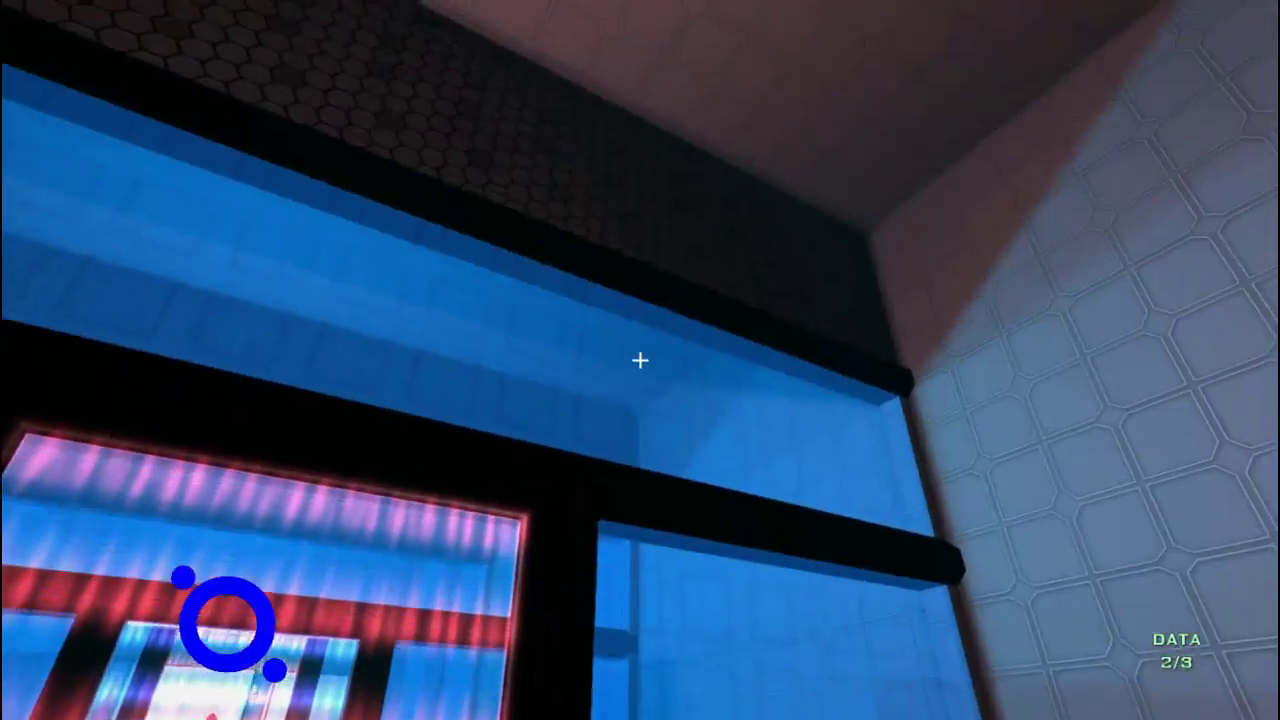
{"action": "key", "text": "w"}
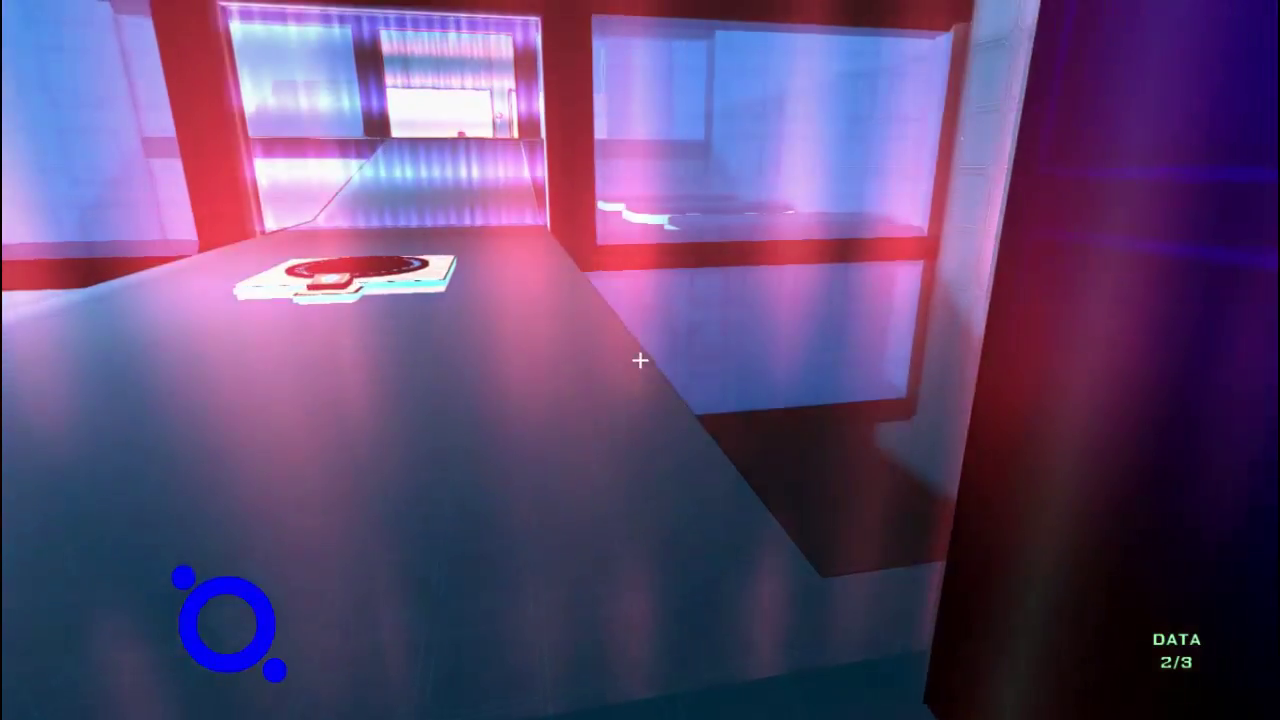
{"action": "key", "text": "w"}
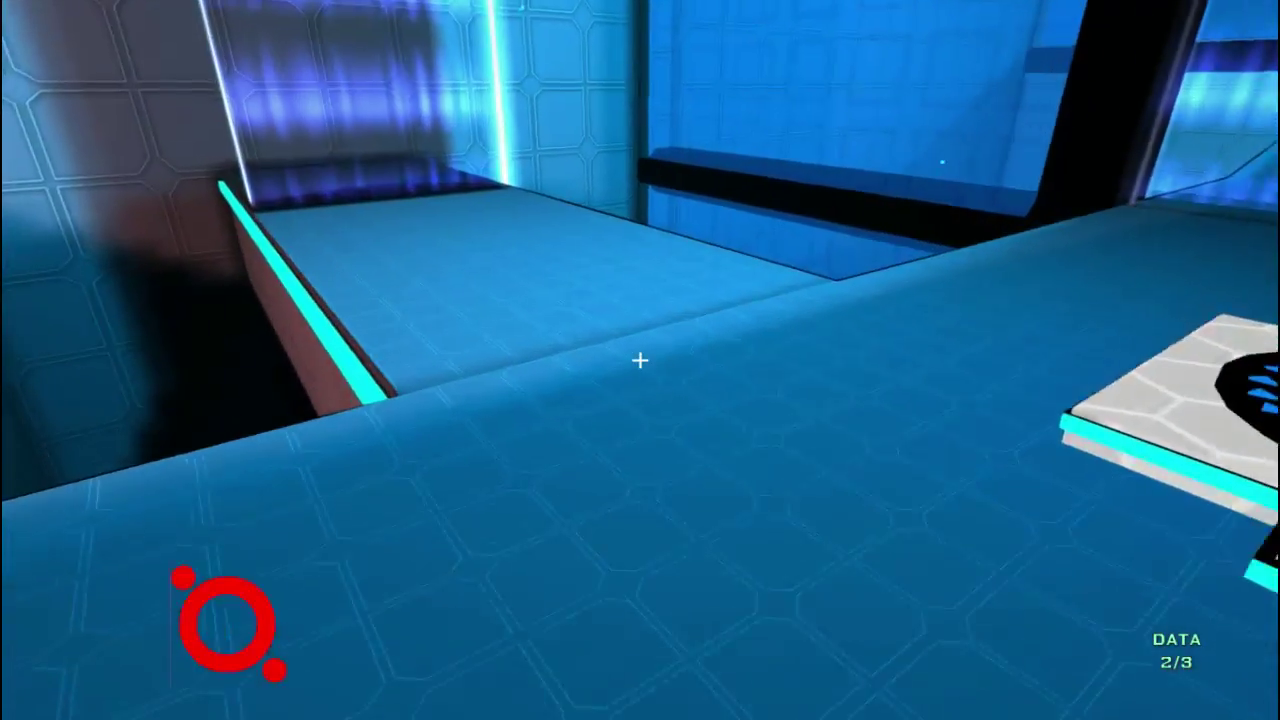
{"action": "key", "text": "w"}
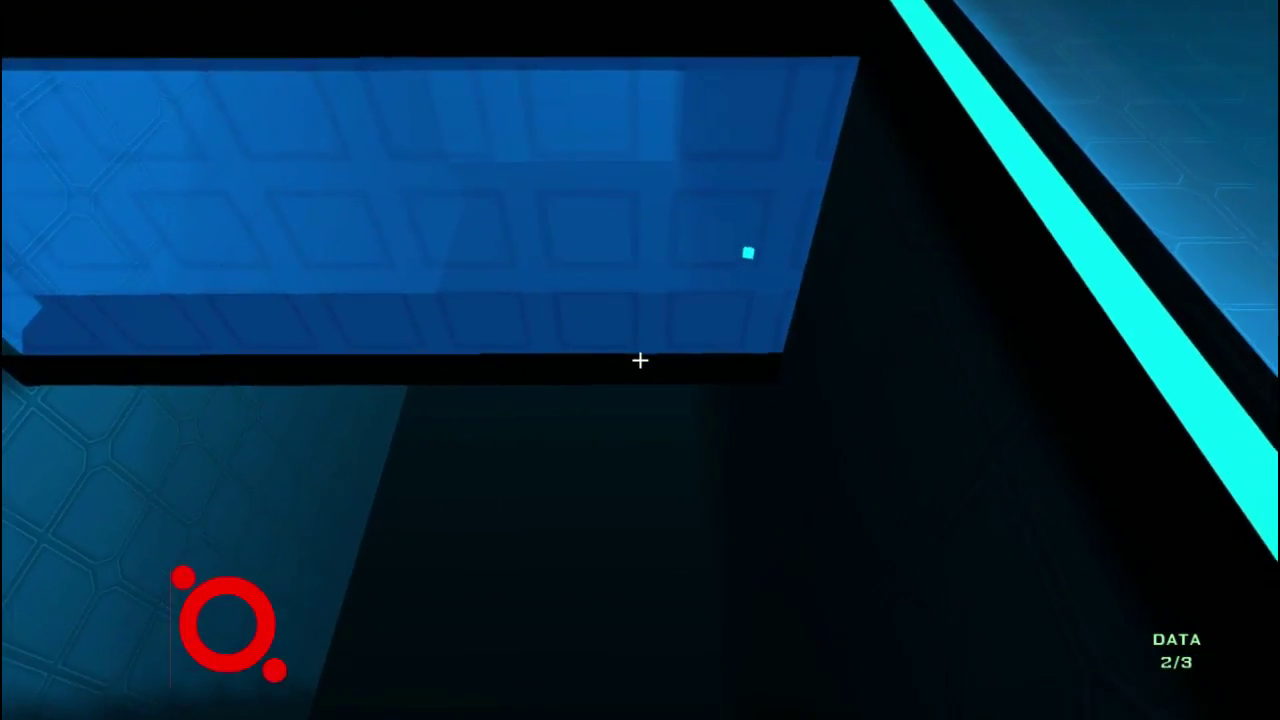
- Switch polarity to blue and cross the tiled room and blue corridor to the cyan-rimmed pillars
{"action": "left_click", "coordinate": [640, 360]}
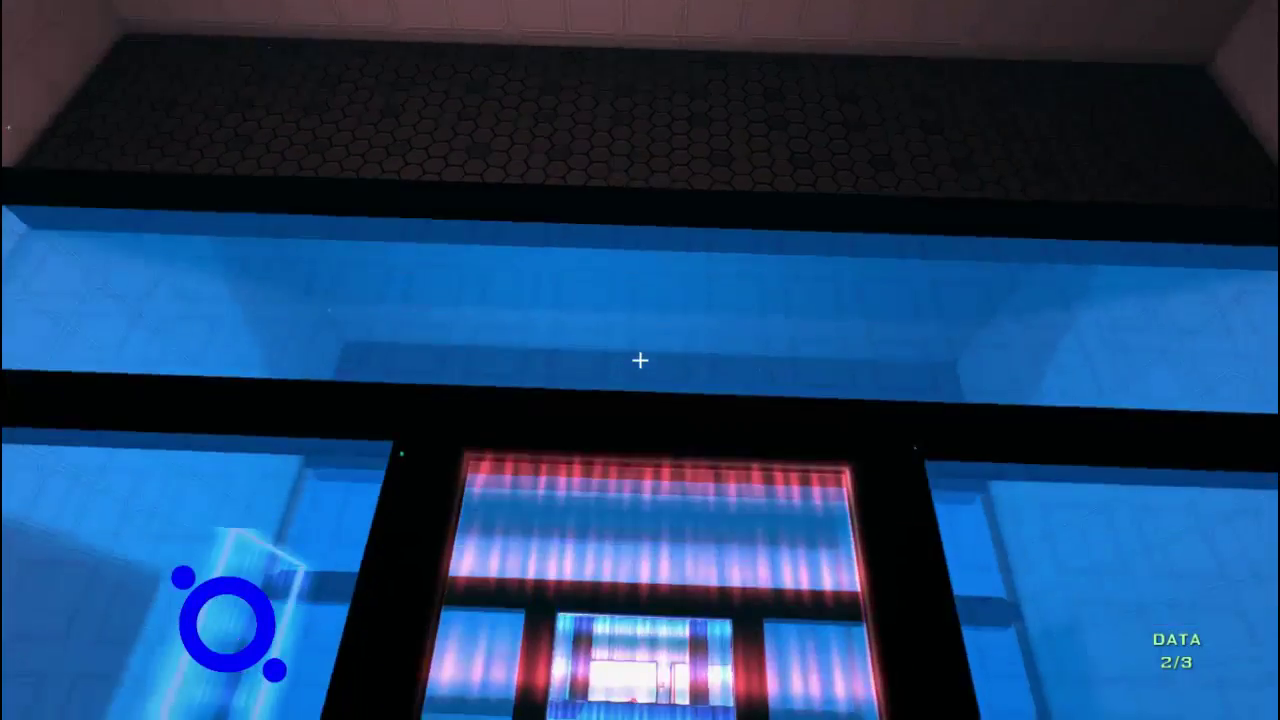
{"action": "key", "text": "w"}
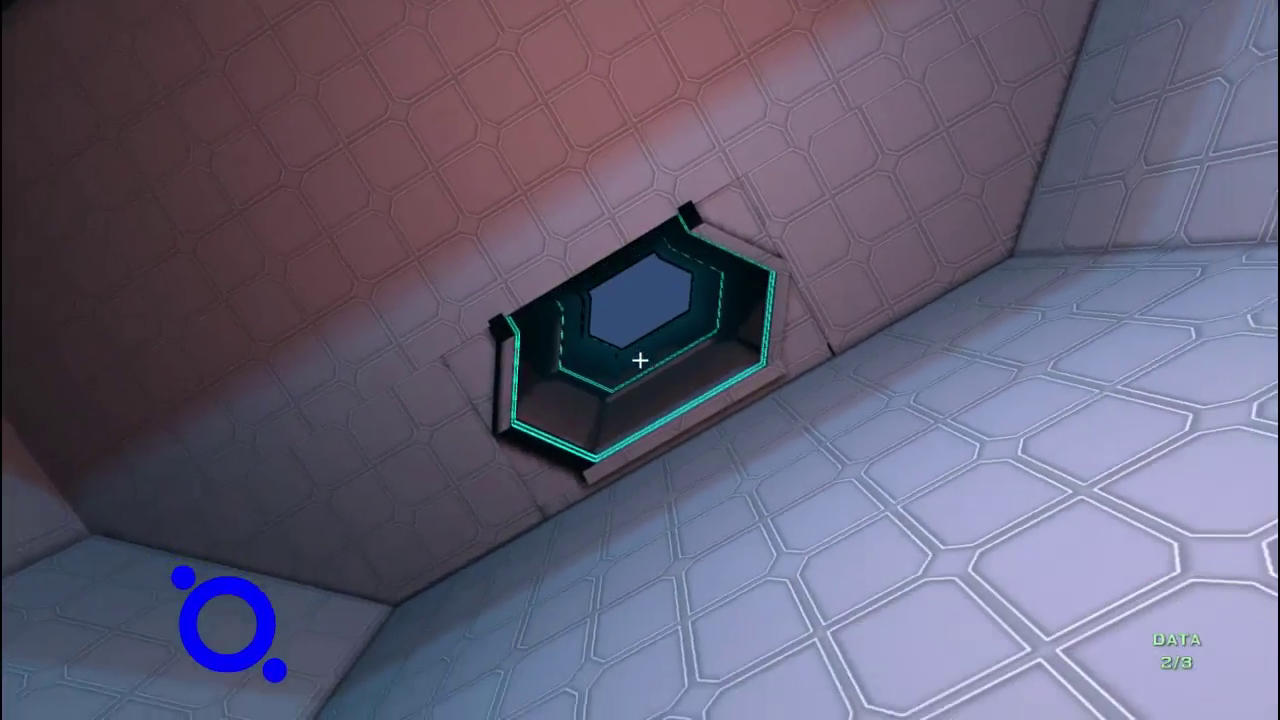
{"action": "key", "text": "w"}
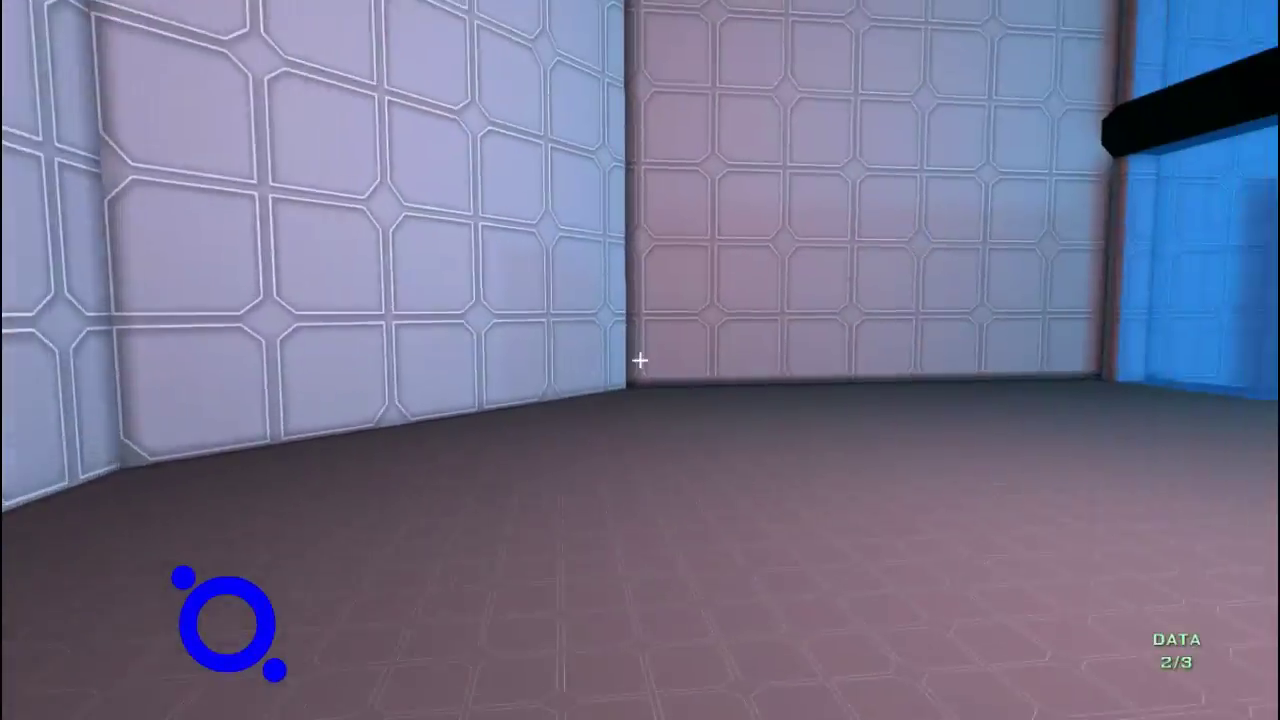
{"action": "key", "text": "w"}
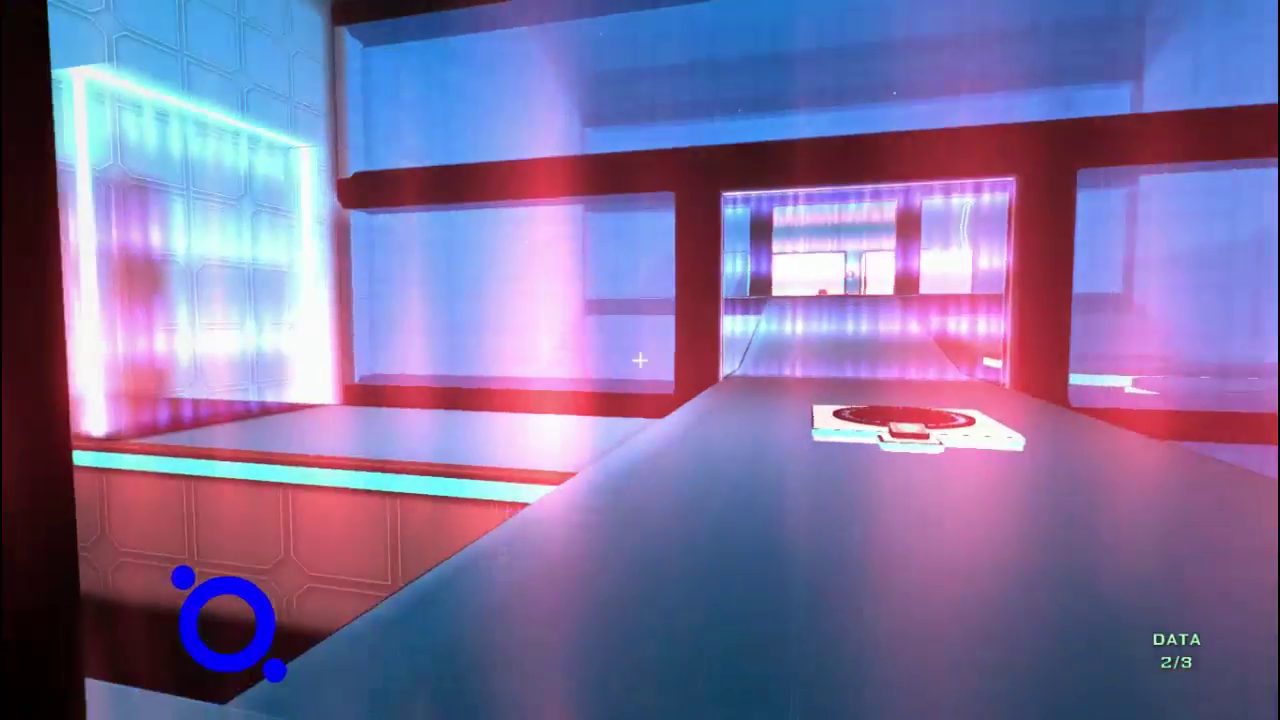
{"action": "key", "text": "w"}
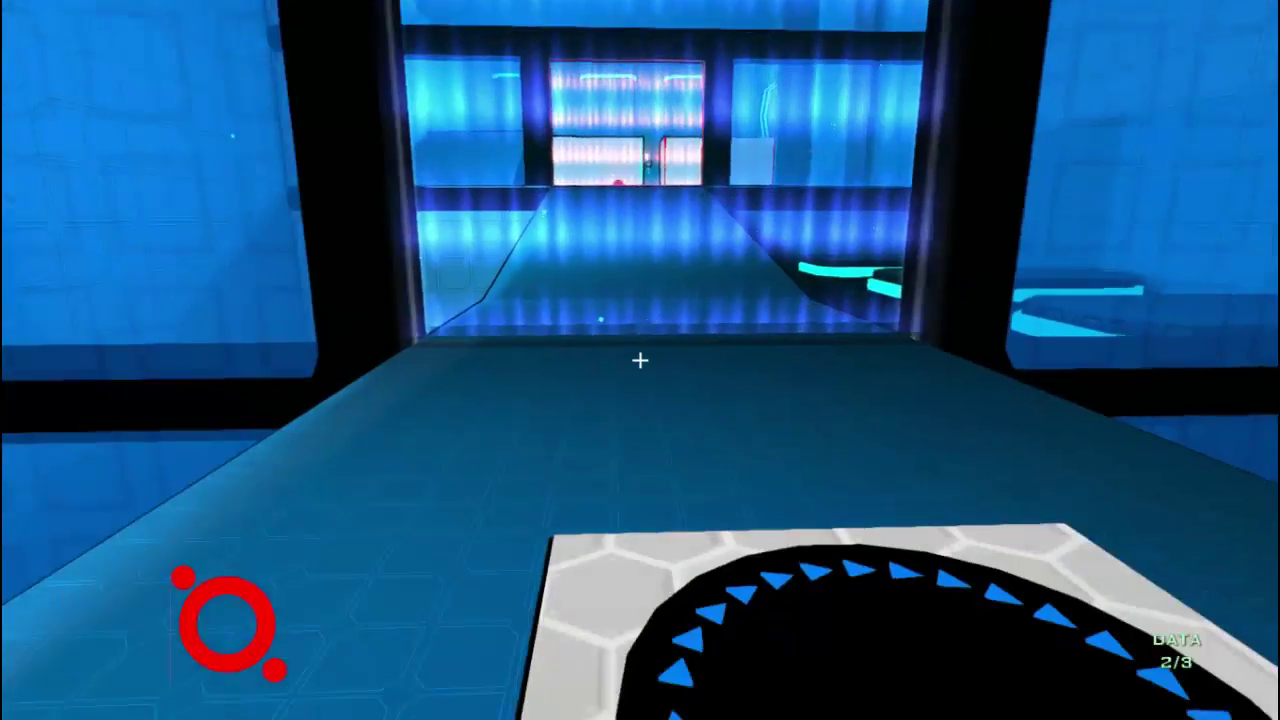
{"action": "key", "text": "w"}
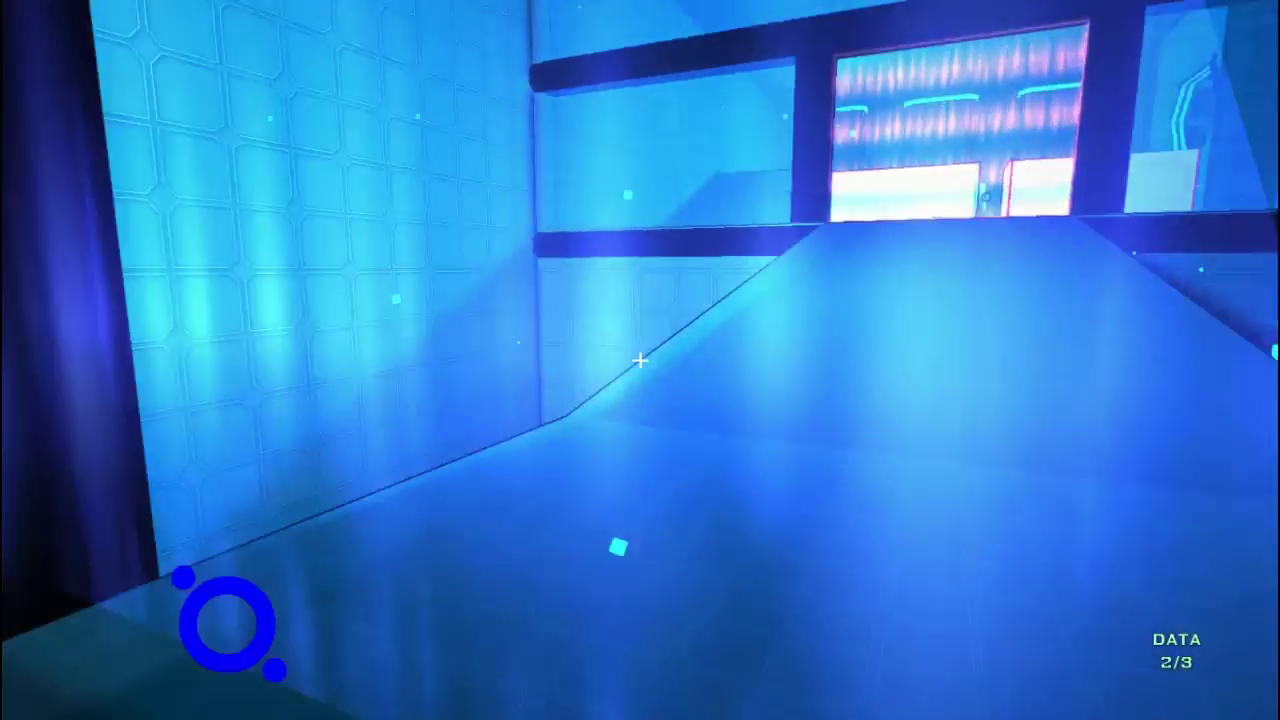
{"action": "key", "text": "w"}
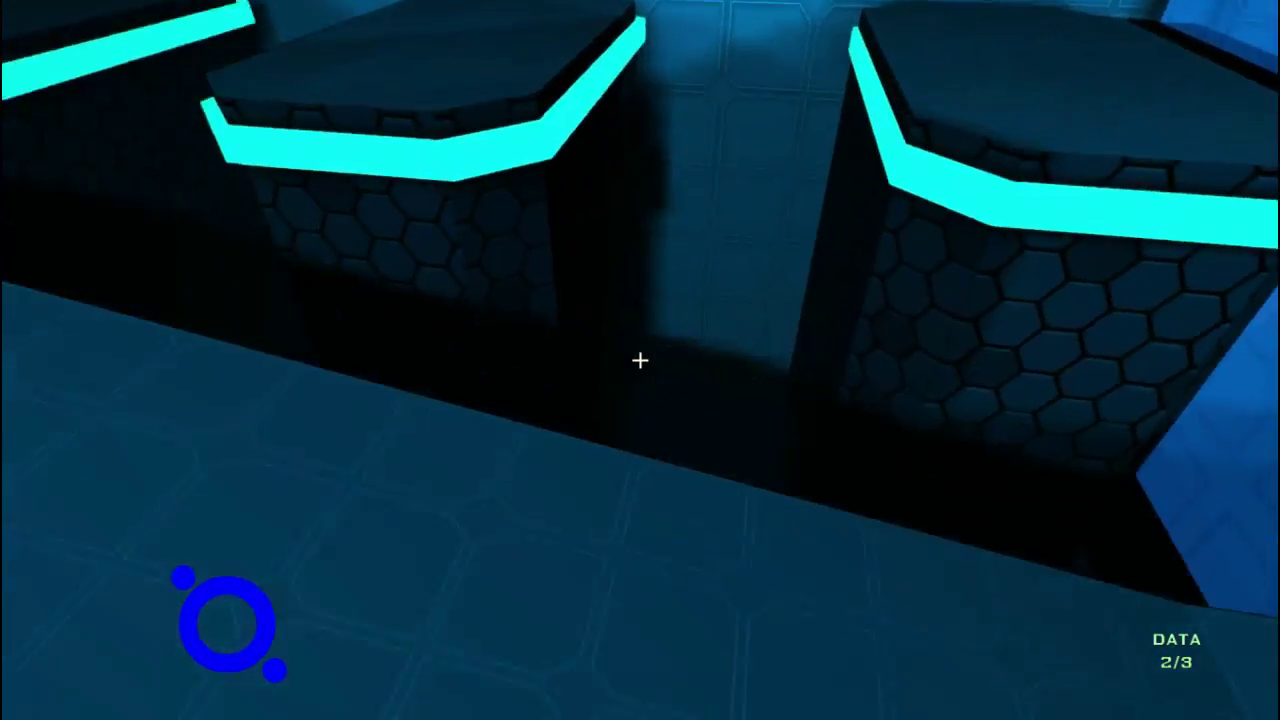
{"action": "key", "text": "w"}
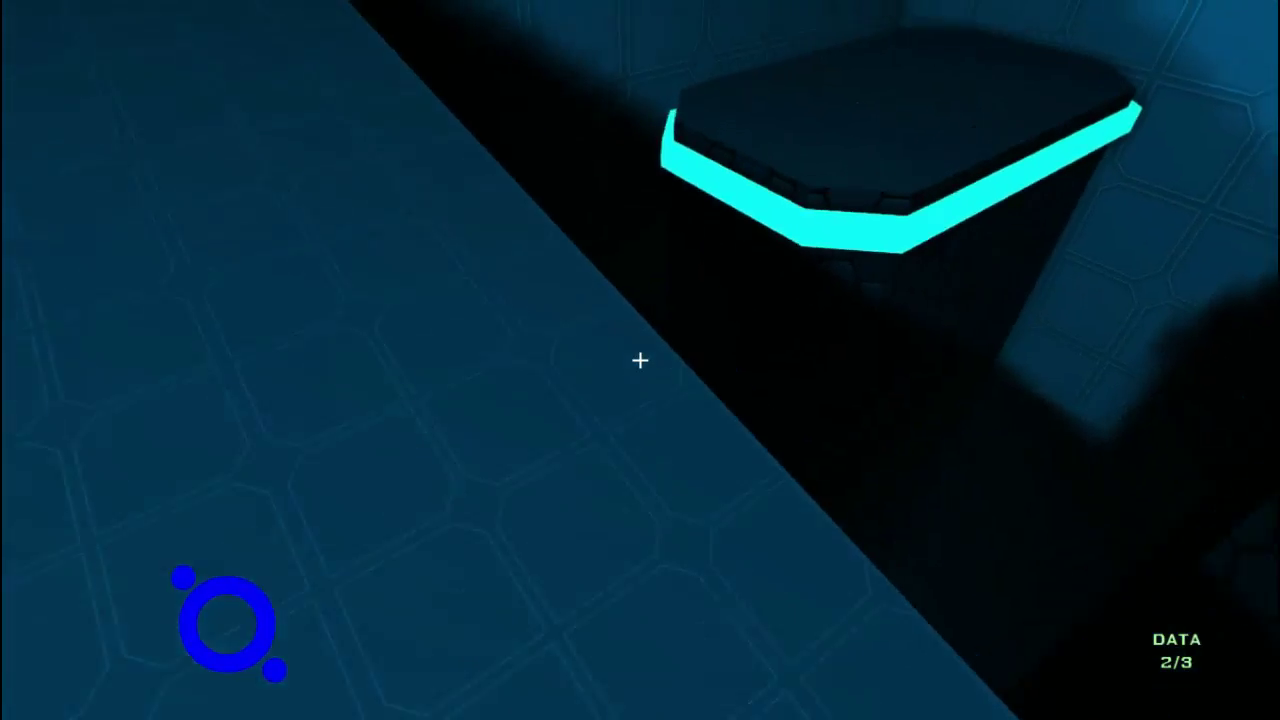
- Go between the white panels and through the corridor to collect the third data item
{"action": "key", "text": "w"}
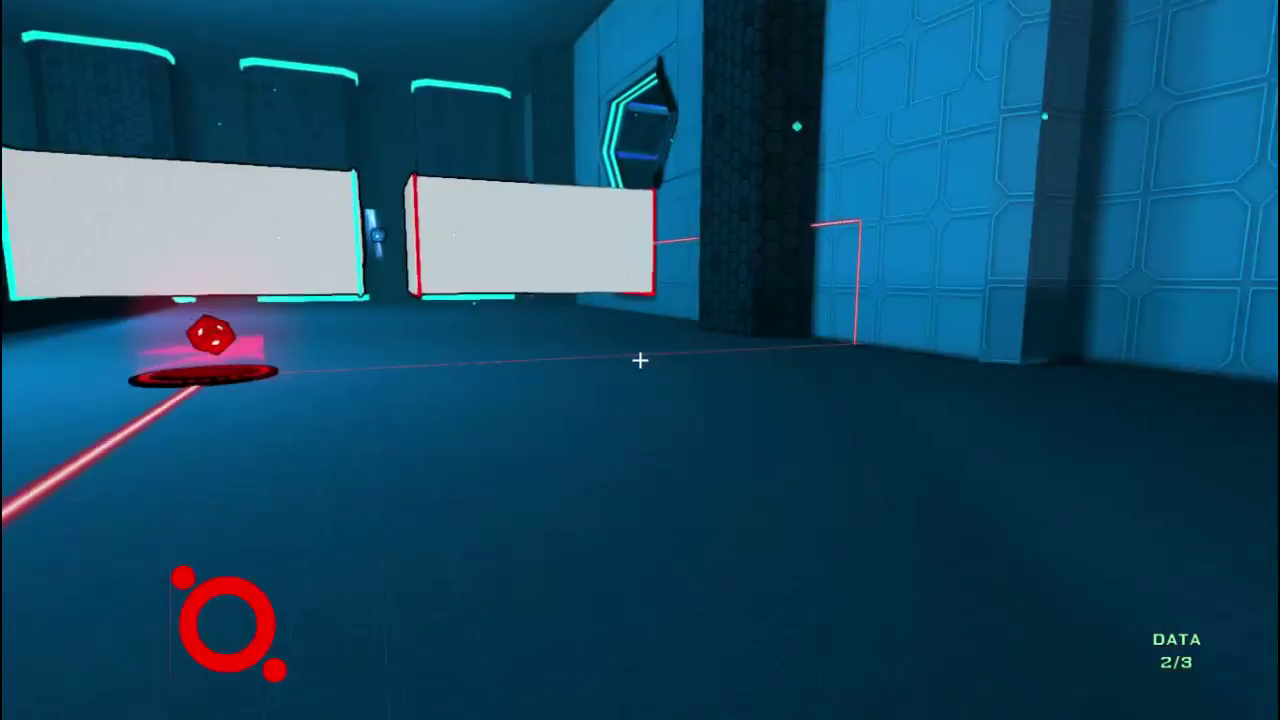
{"action": "key", "text": "w"}
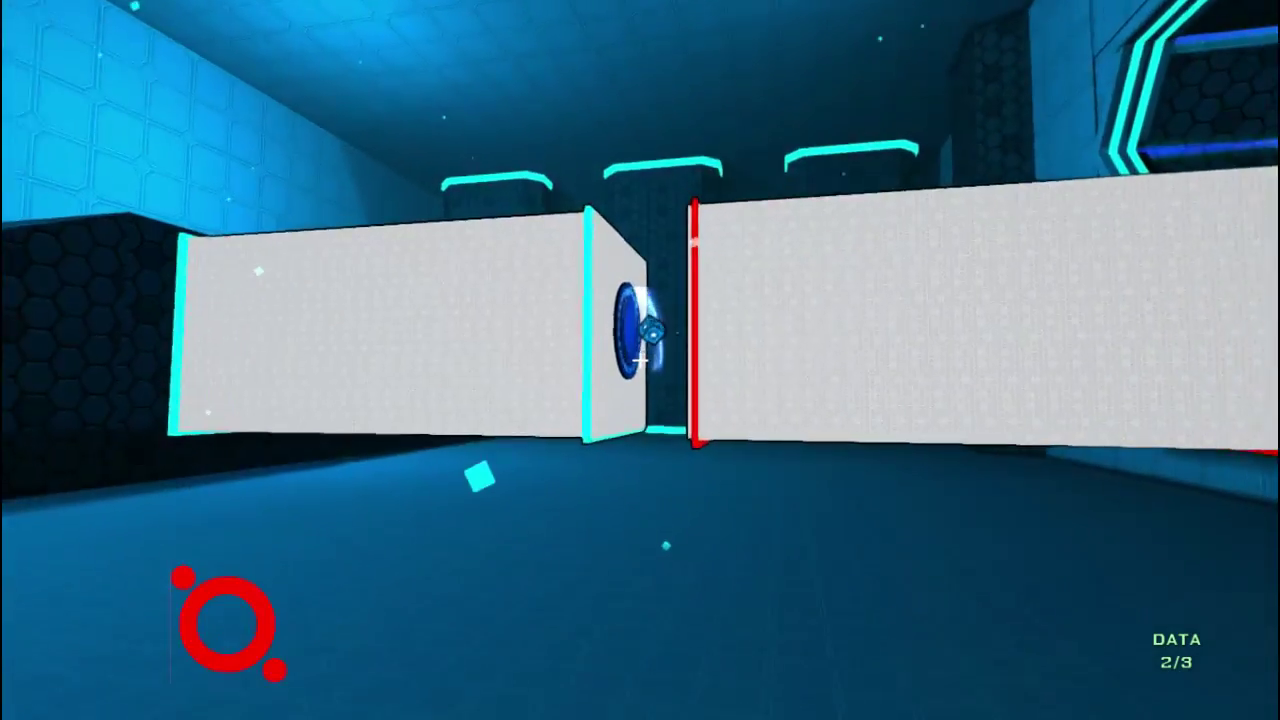
{"action": "key", "text": "w"}
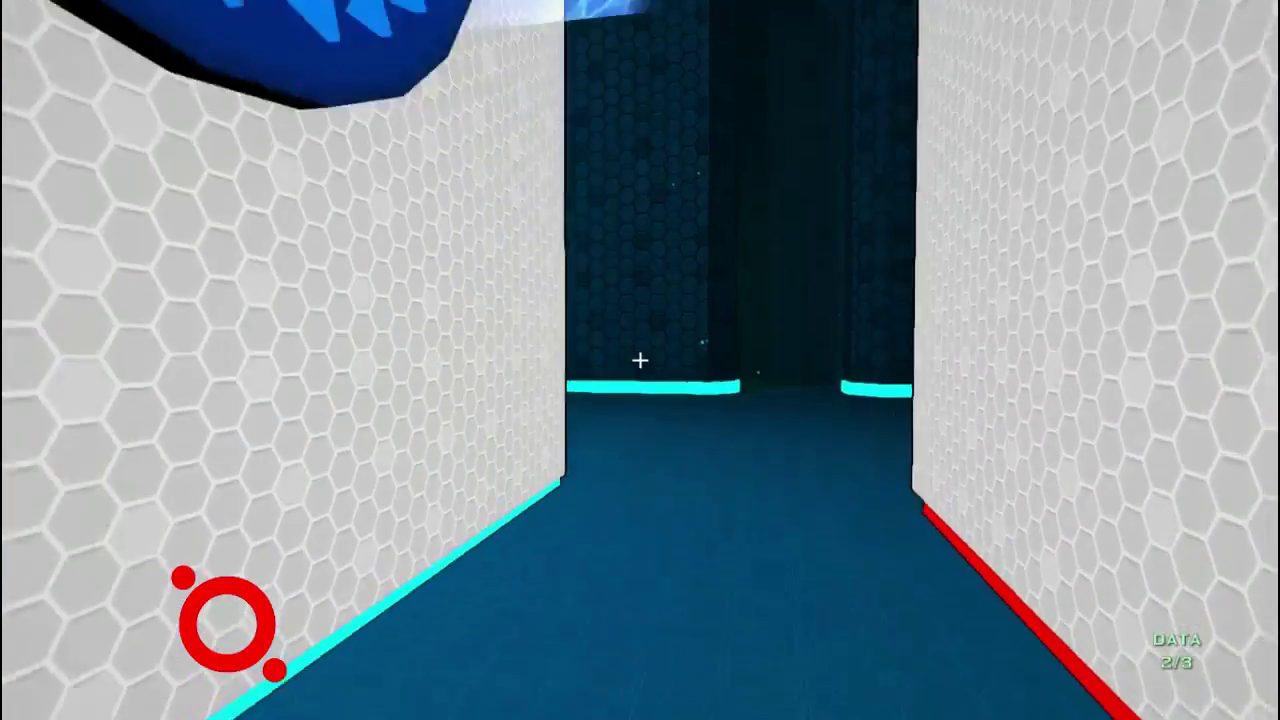
{"action": "key", "text": "w"}
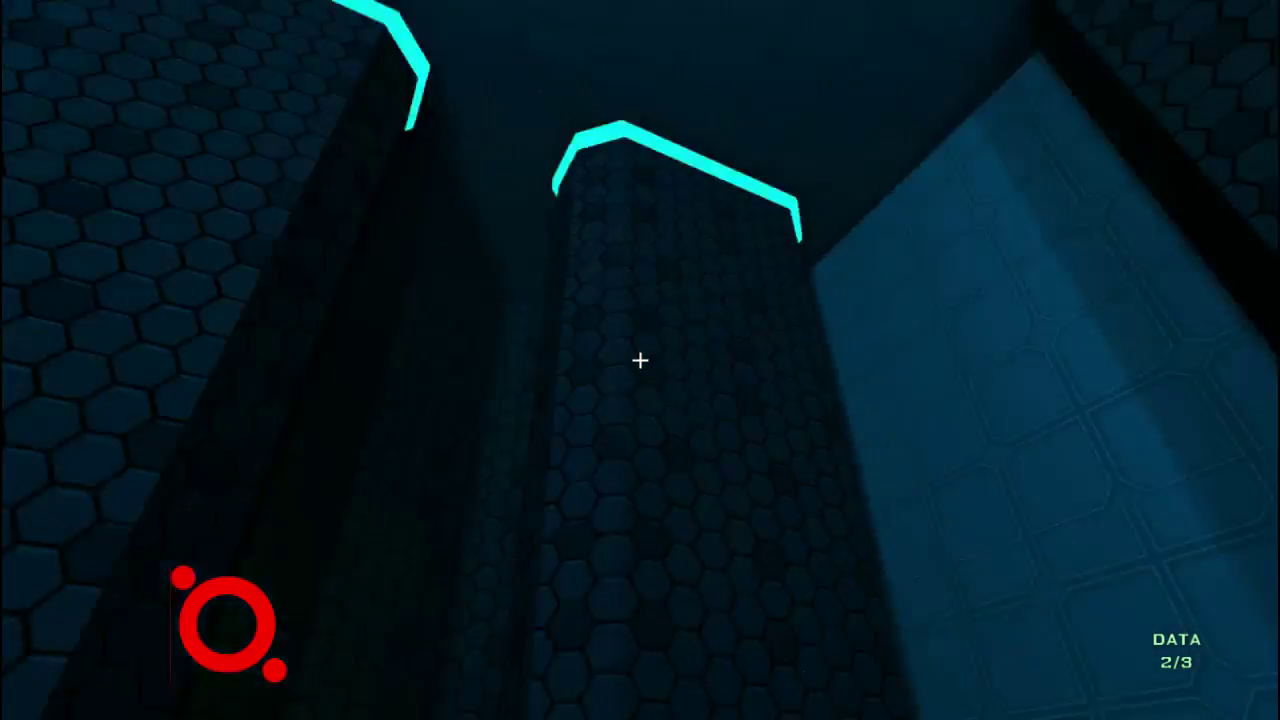
{"action": "key", "text": "w"}
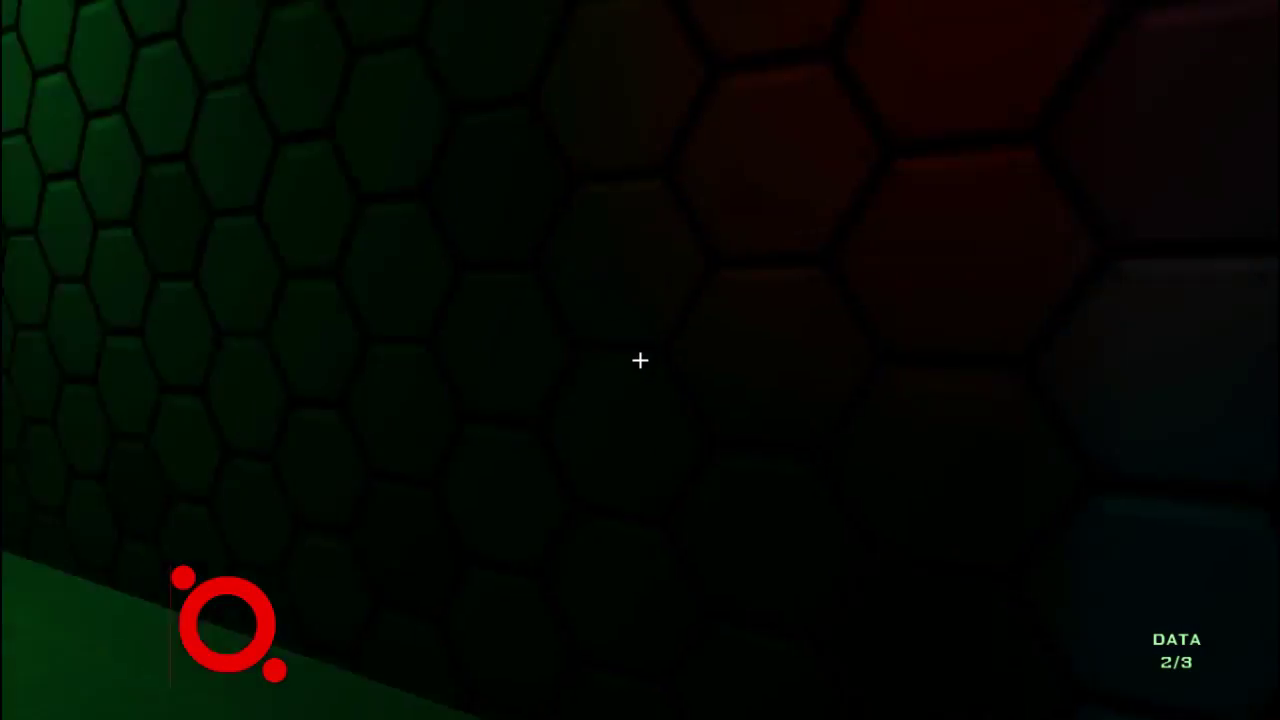
{"action": "key", "text": "w"}
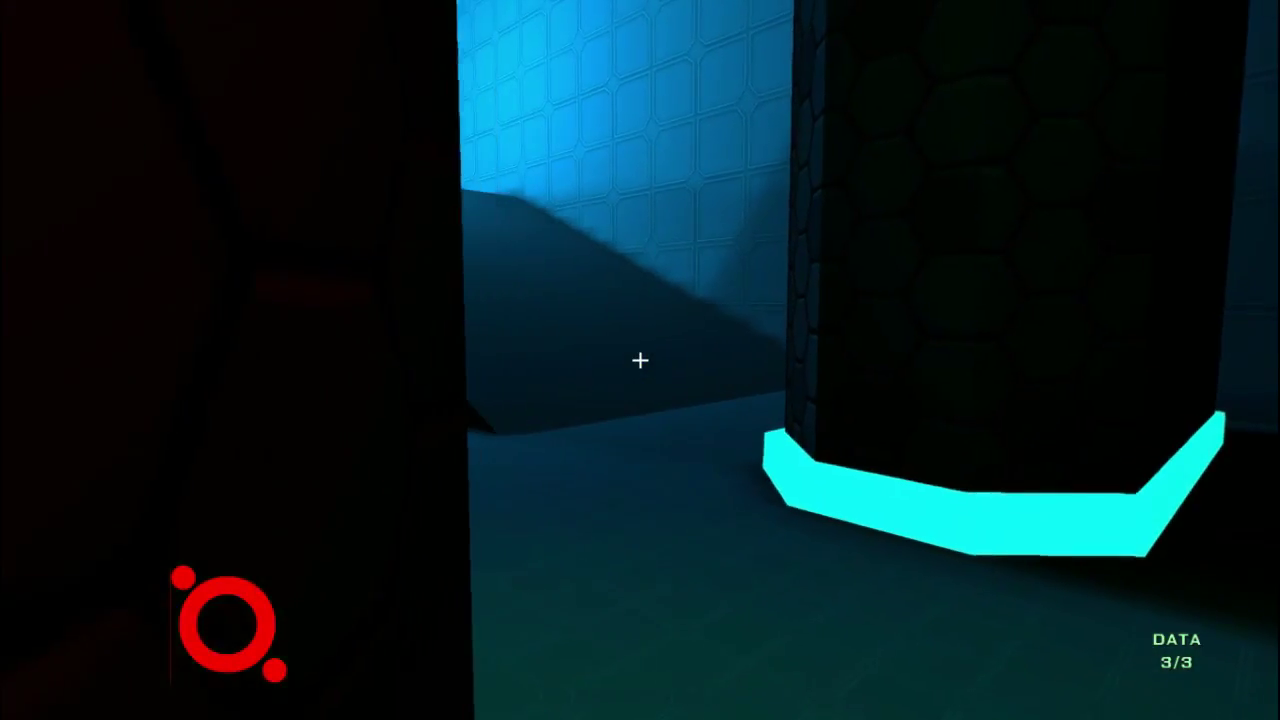
- Climb the ramp, go through the hexagonal doorway and step onto the glowing exit pedestal
{"action": "key", "text": "w"}
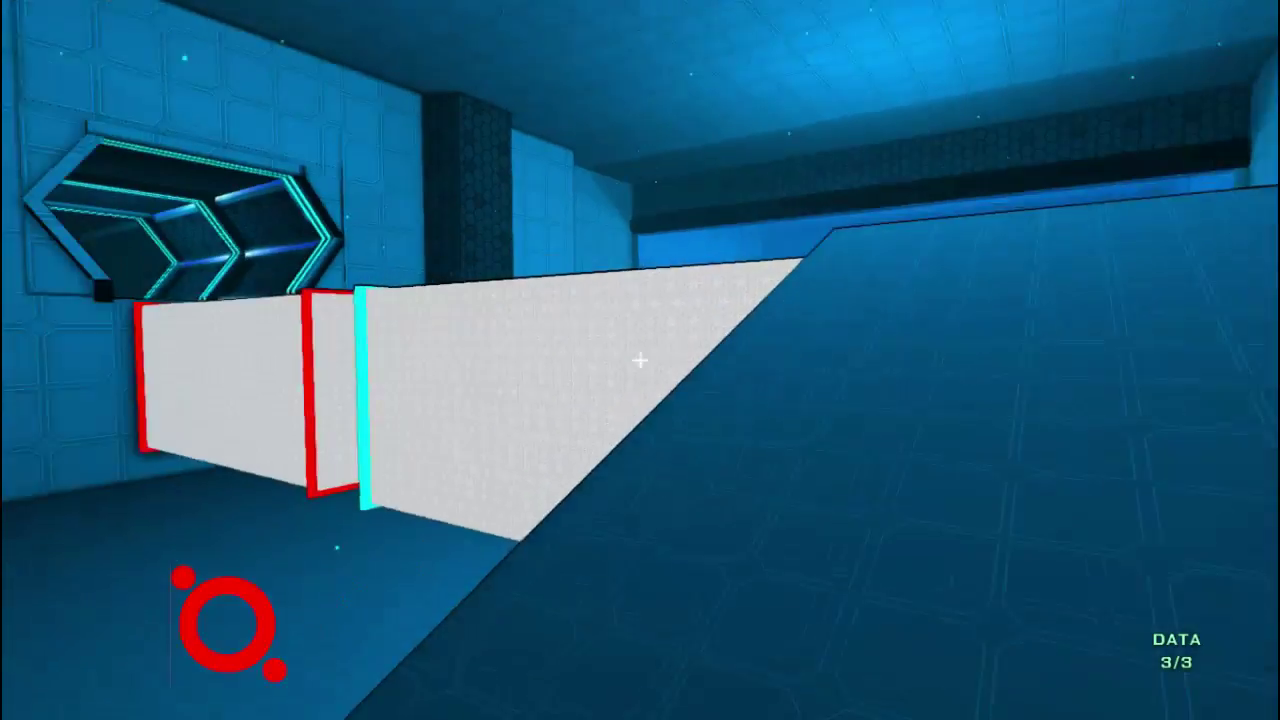
{"action": "key", "text": "w"}
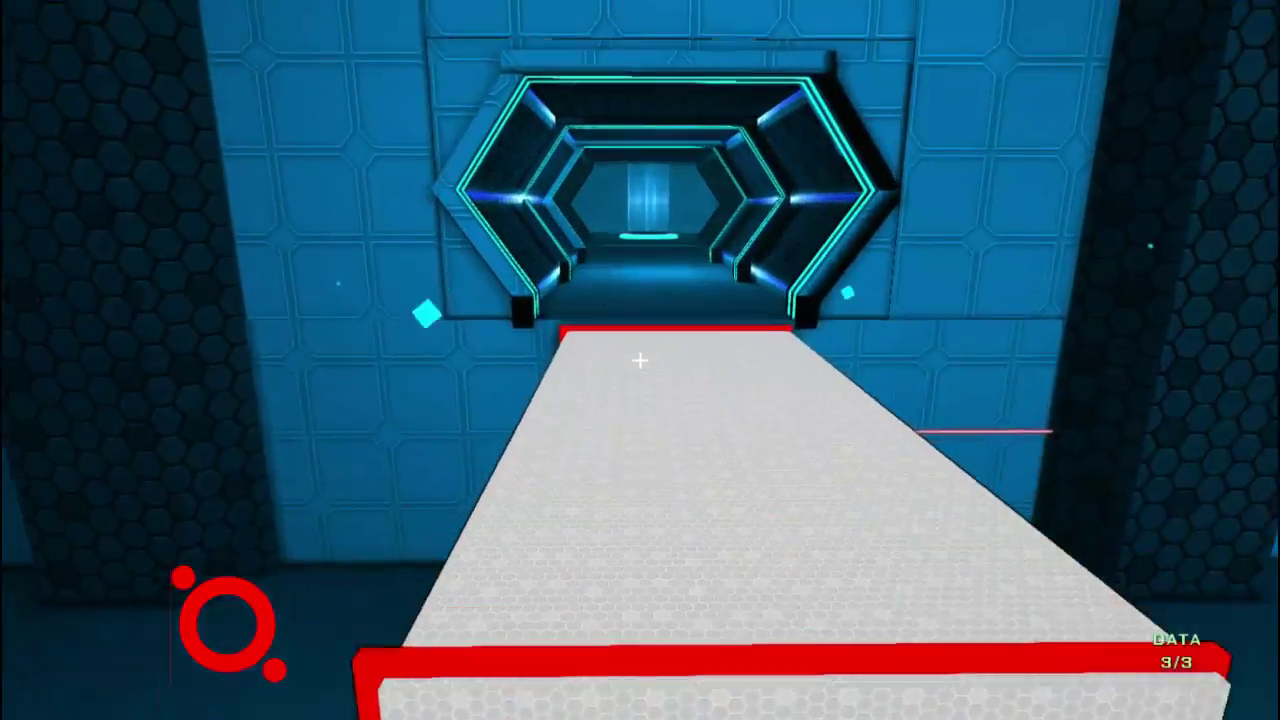
{"action": "key", "text": "w"}
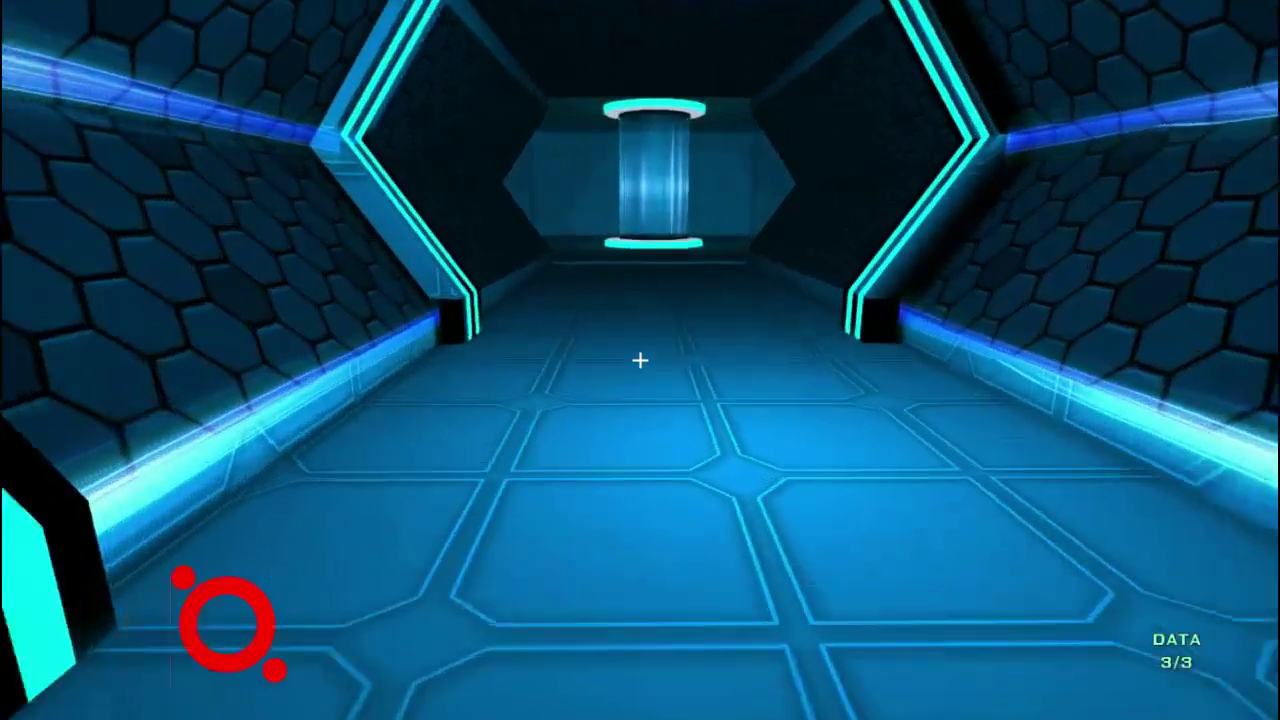
{"action": "key", "text": "w"}
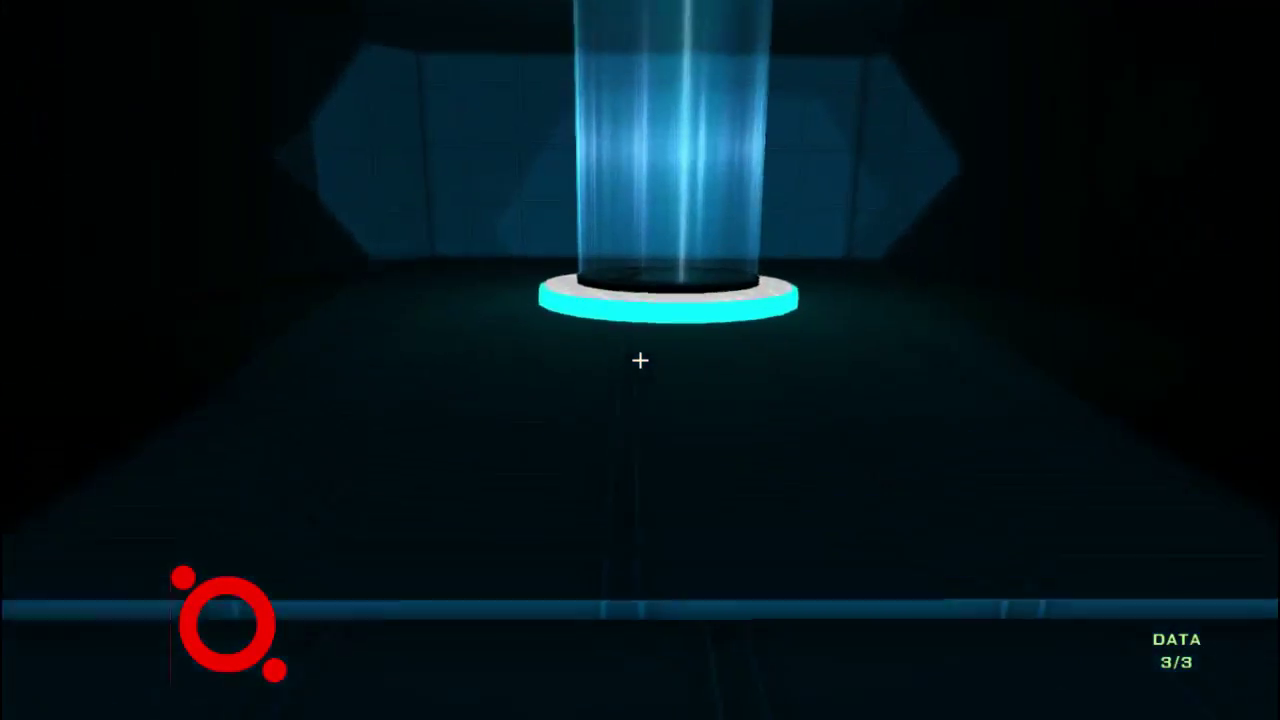
{"action": "key", "text": "w"}
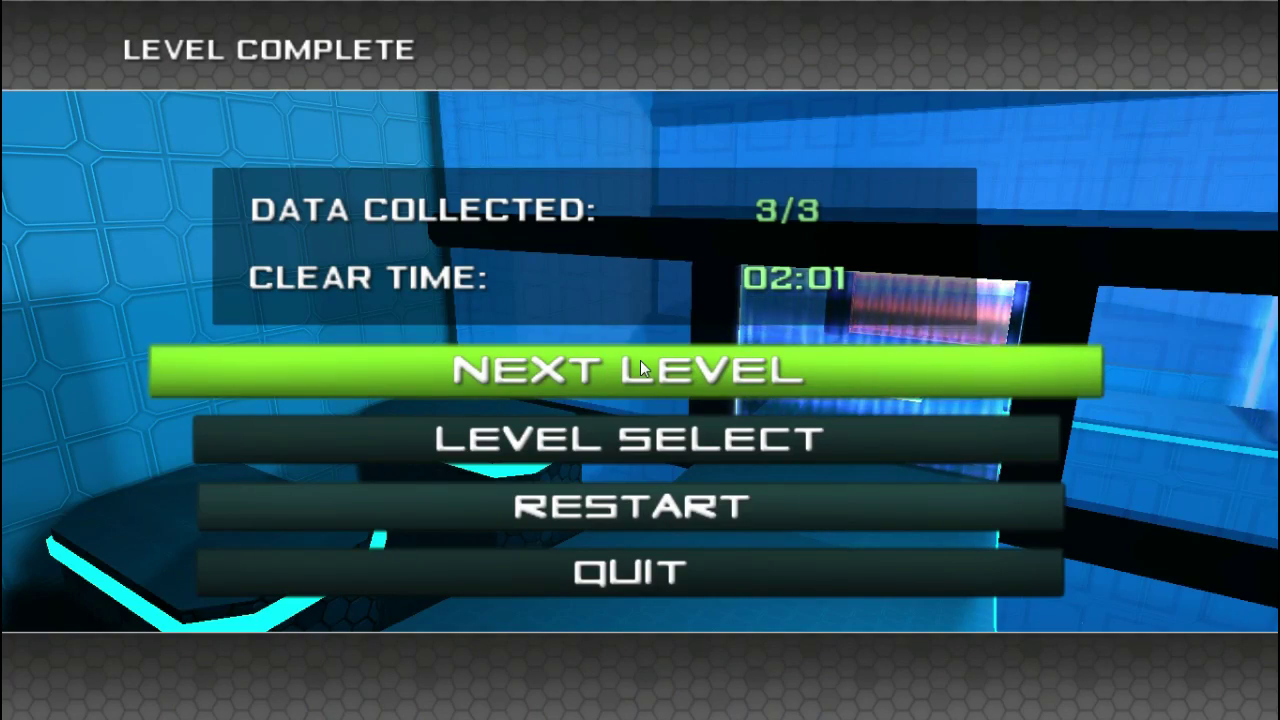
- Choose Next Level on the Level Complete screen to load the next level
{"action": "left_click", "coordinate": [641, 369]}
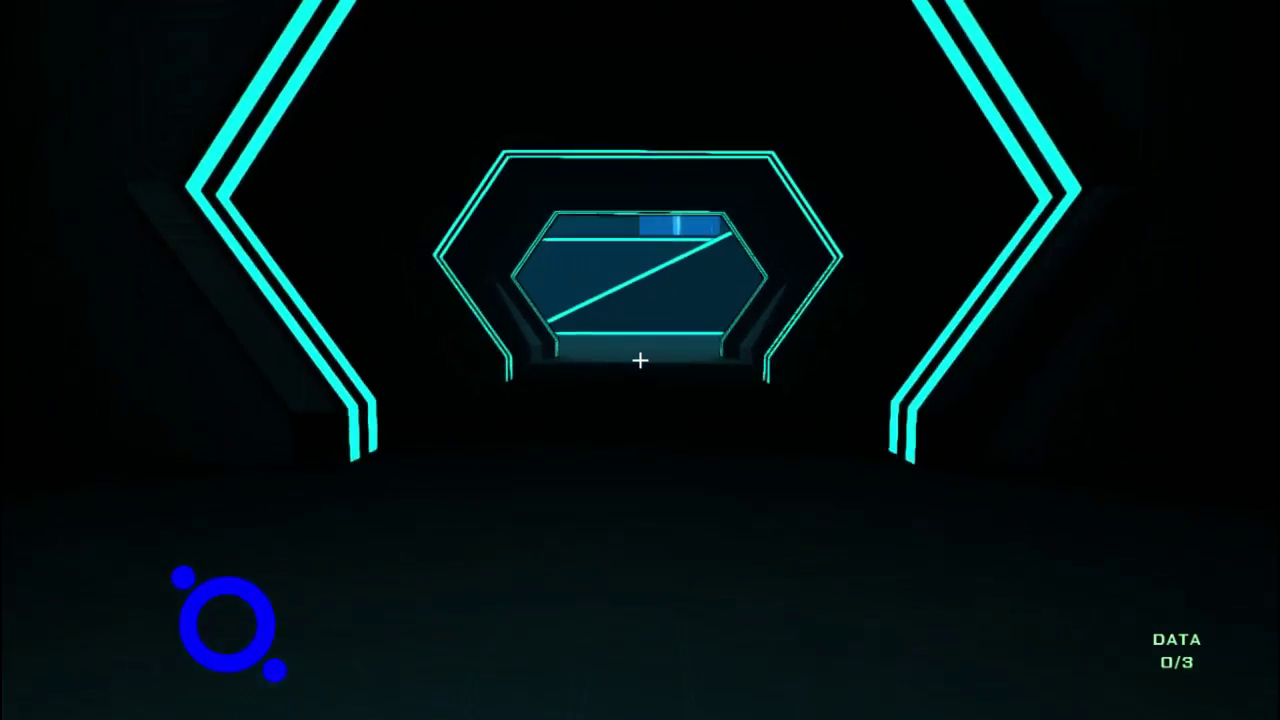